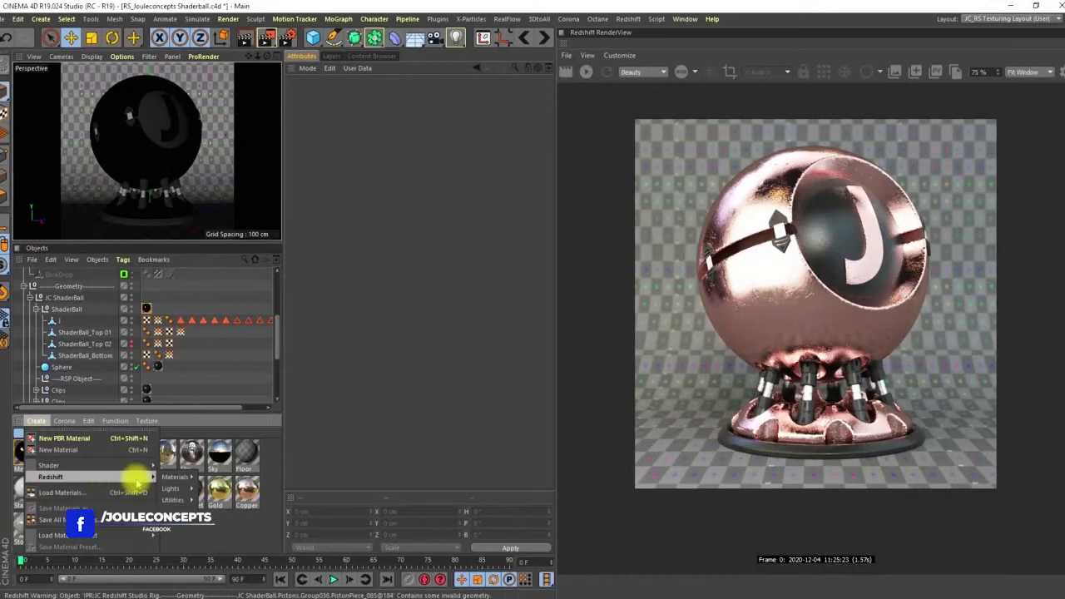
Create a new Redshift material and assign it to the ShaderBall group in place of its existing material
left_click(208, 477)
left_click_drag(27, 454, 149, 306)
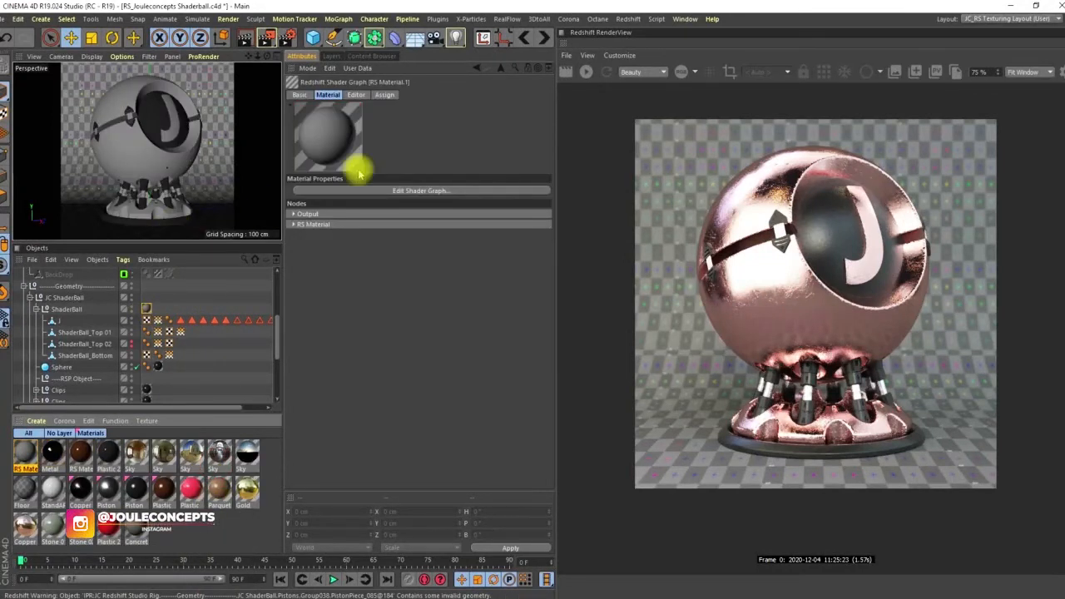
left_click(148, 308)
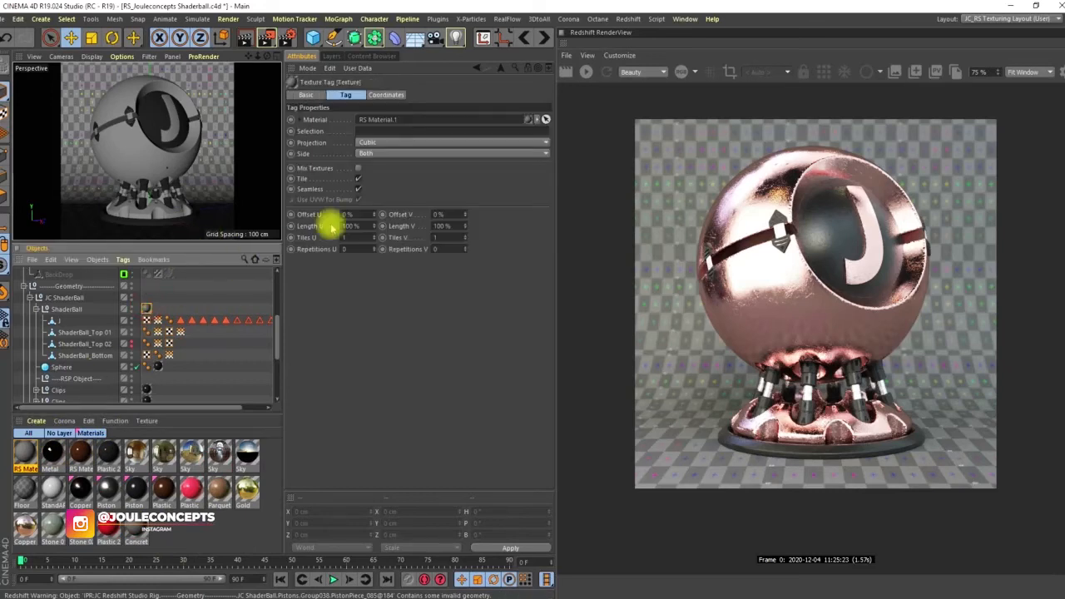
left_click(27, 455)
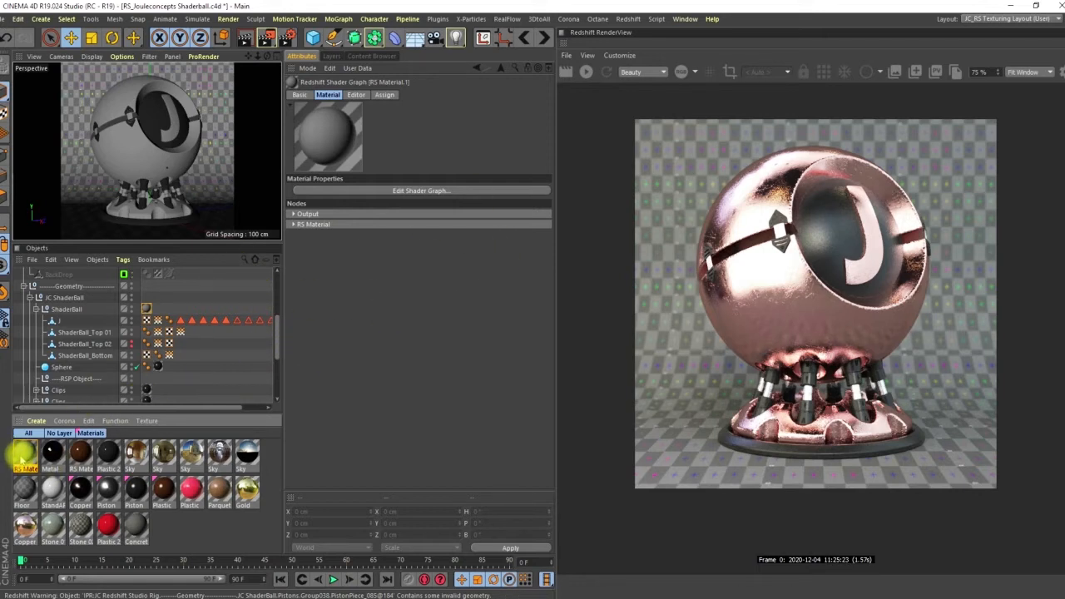
Start the live Redshift render and set the new material's reflection weight to 0 in its shader graph
left_click(584, 72)
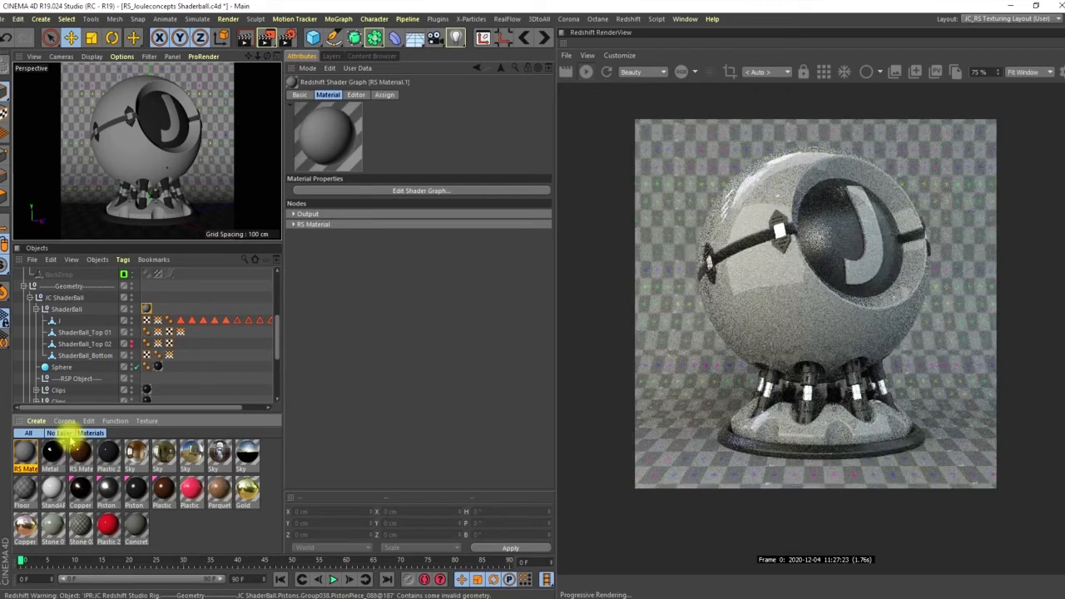
double_click(25, 451)
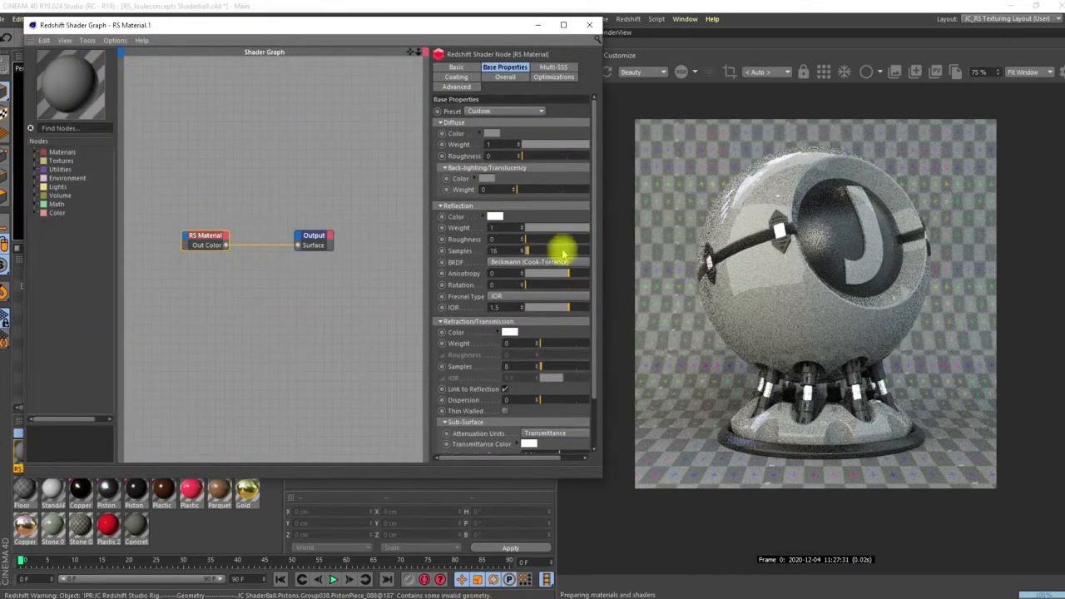
left_click_drag(573, 228, 514, 231)
left_click_drag(449, 26, 490, 31)
Find the C4D Shader node and add it to the graph near the RS Material node
middle_click_drag(306, 211, 365, 213)
left_click(85, 135)
type("c4d")
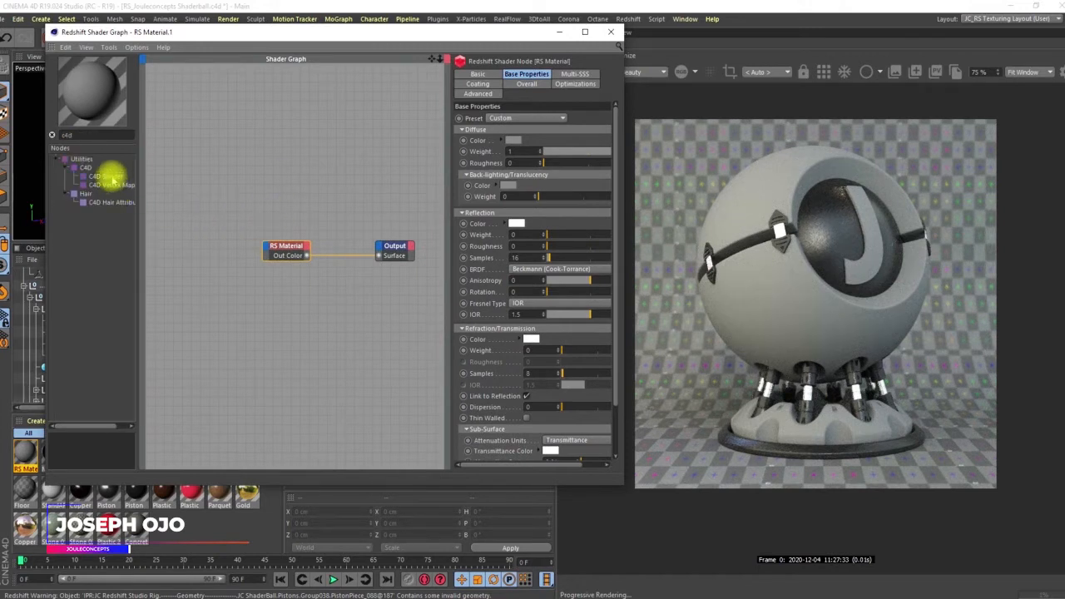
left_click_drag(106, 178, 229, 207)
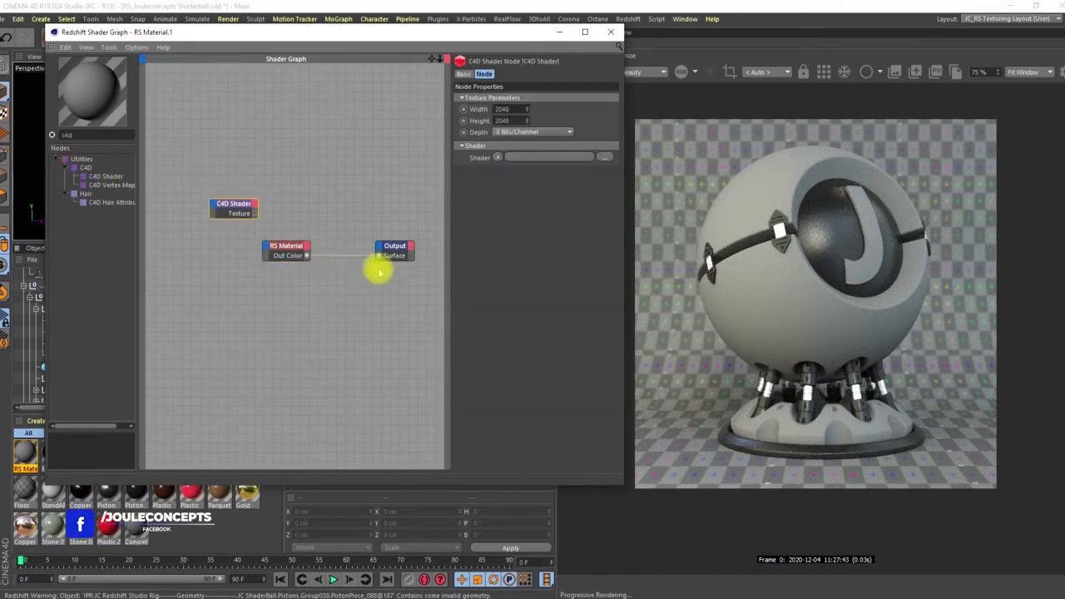
left_click_drag(458, 37, 341, 80)
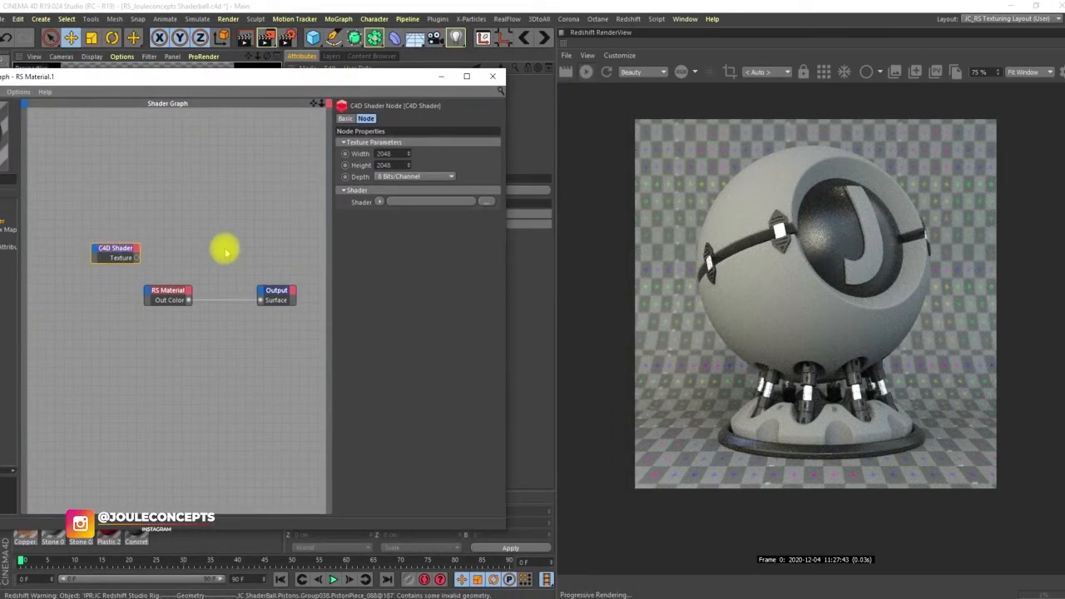
mouse_move(194, 252)
middle_mouse_down()
mouse_move(231, 260)
mouse_move(192, 241)
middle_mouse_up()
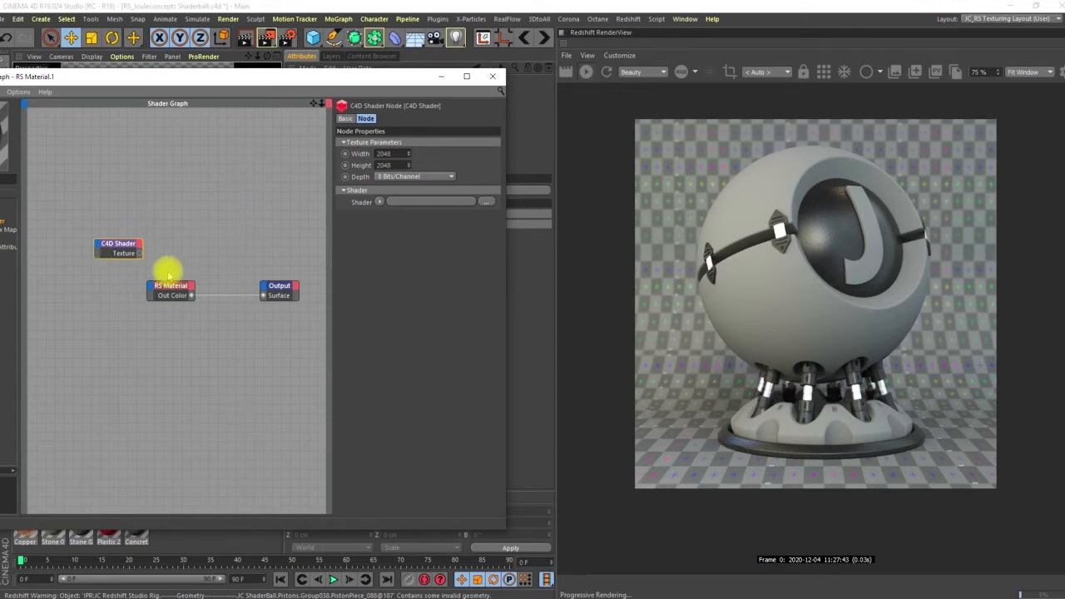
Try to connect the C4D Shader's texture output directly to the Output node's Surface
left_click_drag(141, 258, 263, 297)
left_click_drag(293, 86, 367, 73)
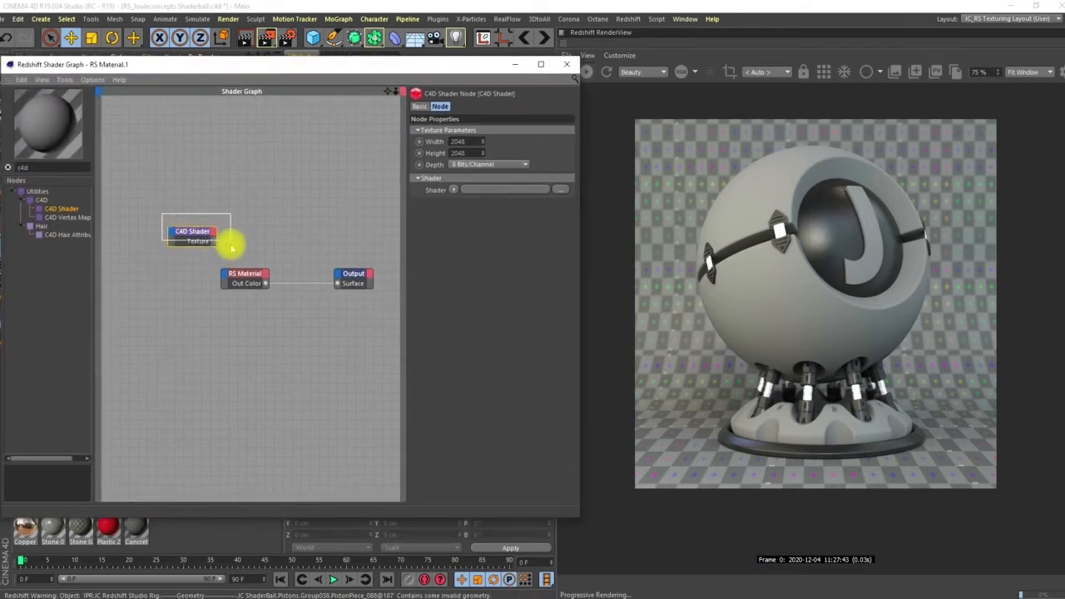
left_click(199, 234)
left_click_drag(198, 234, 230, 245)
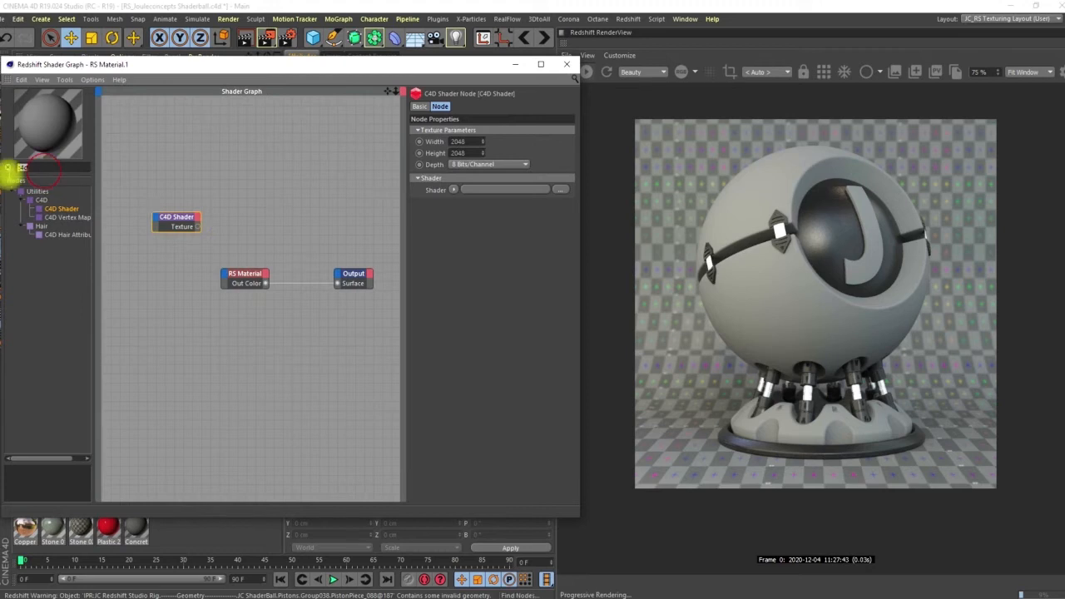
Route the C4D Shader through the Tex0 input of a new RS Texture node into the Output node's Surface
left_click(7, 167)
type("text")
left_click_drag(46, 199, 235, 226)
left_click(303, 241)
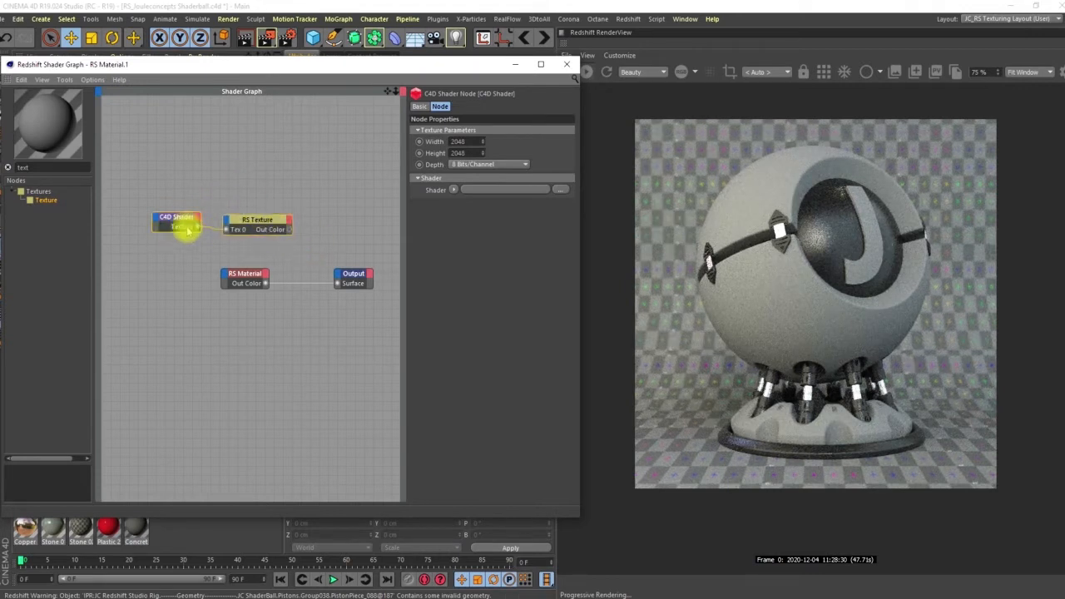
left_click(245, 220, "shift")
left_click_drag(244, 220, 337, 284)
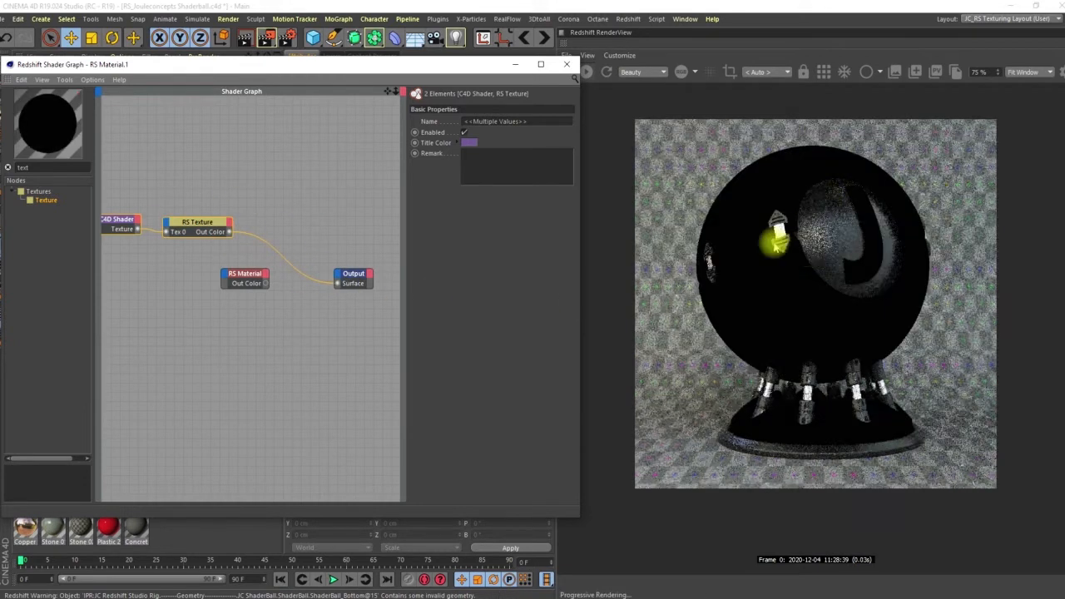
Load a Layer shader into the C4D Shader node and open the Layer shader's properties
left_click(117, 221)
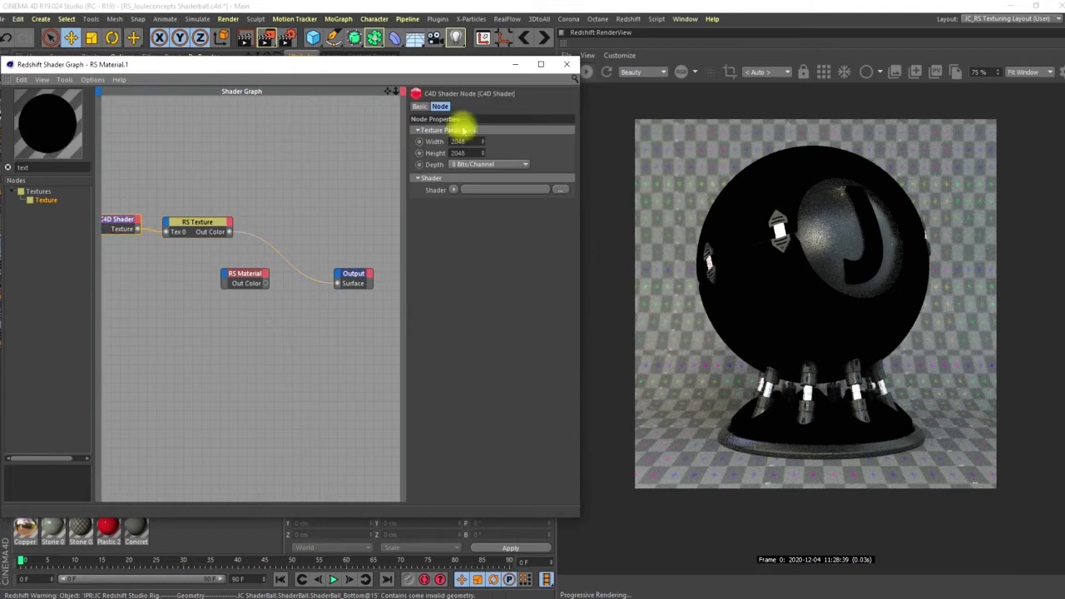
left_click_drag(483, 67, 191, 76)
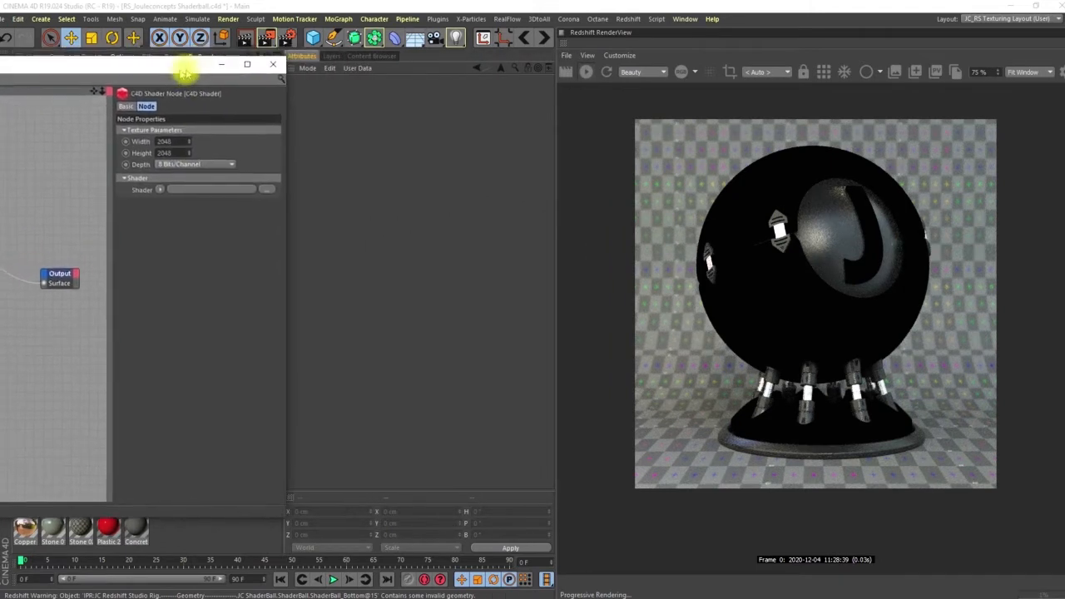
left_click(171, 186)
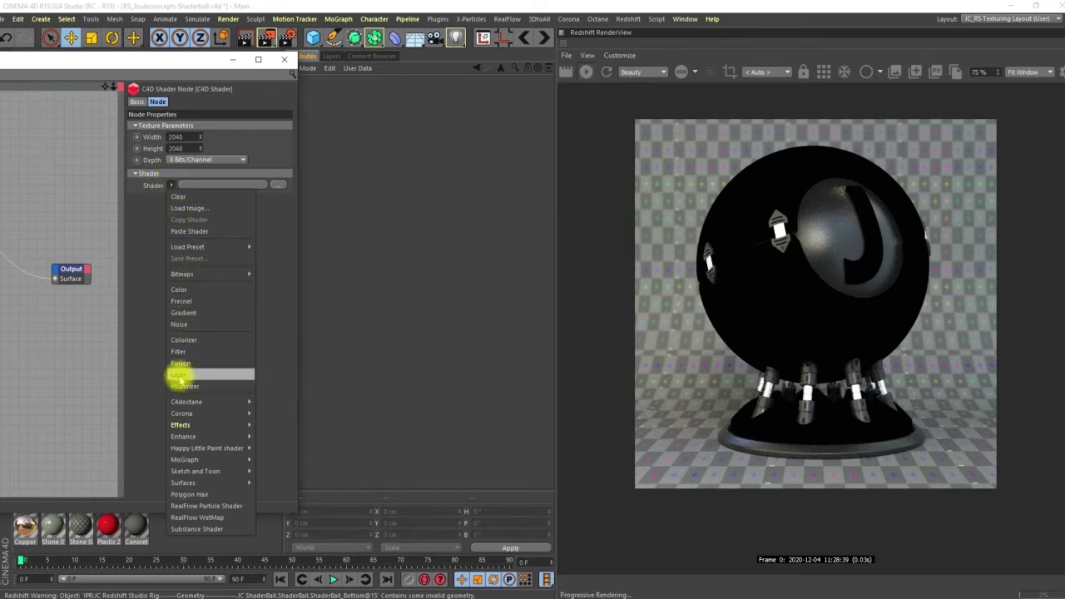
left_click(177, 376)
left_click(171, 209)
left_click_drag(211, 74, 119, 76)
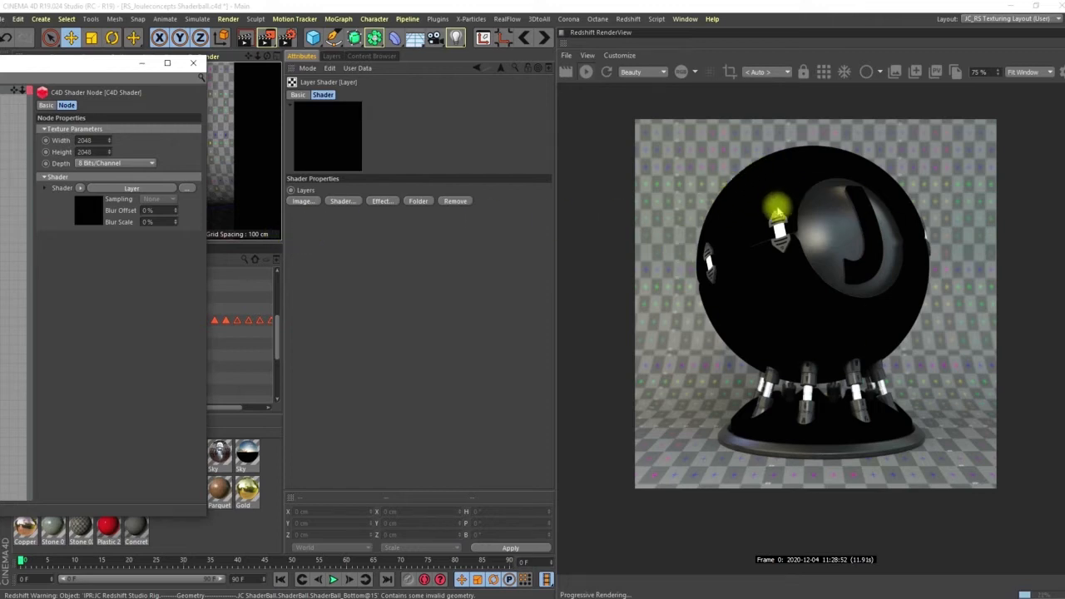
Add a Color layer to the Layer shader and set its color's V value to 50%
left_click(341, 208)
left_click(385, 239)
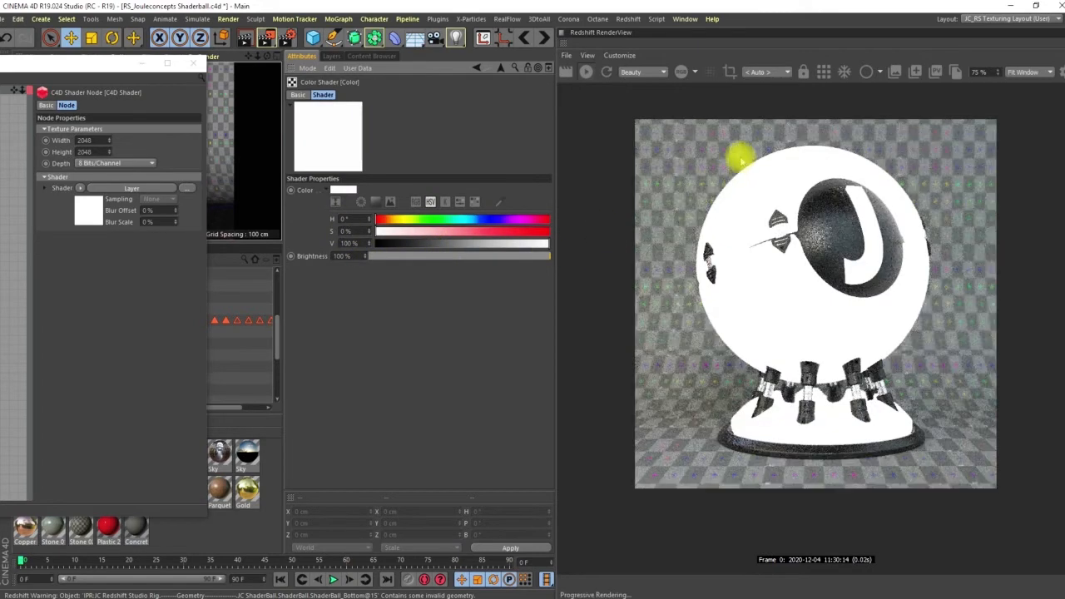
left_click(348, 243)
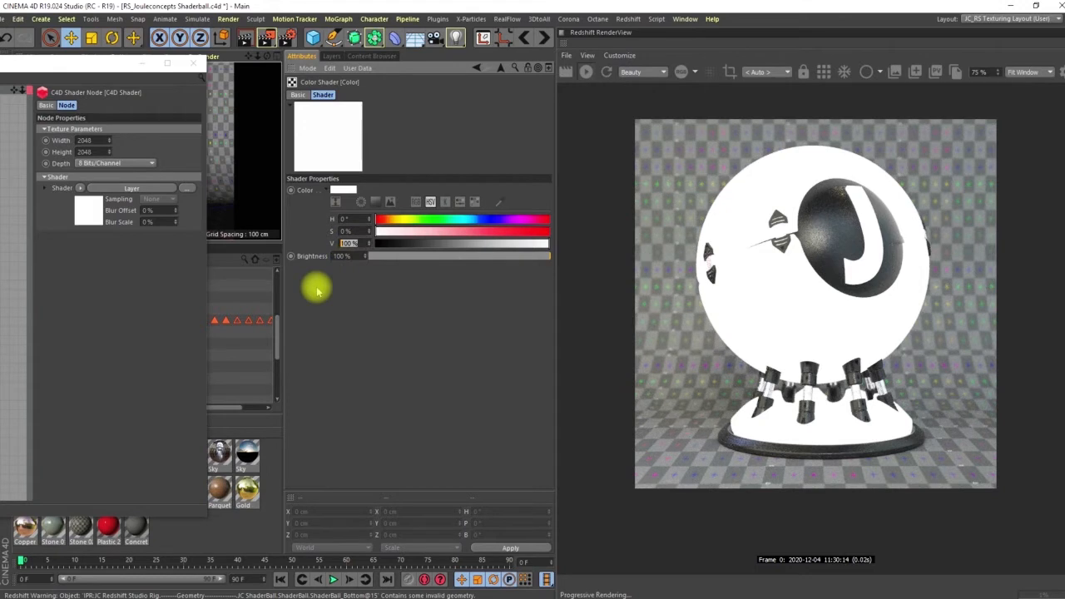
type("50")
key("Return")
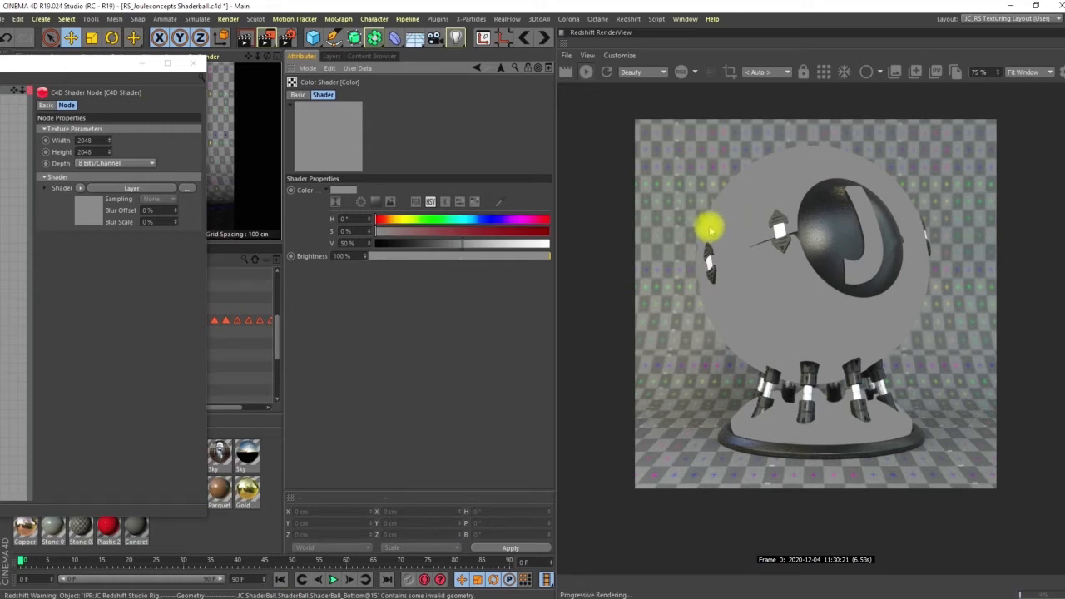
Add a Noise layer above the Color layer in the Layer shader and open the noise properties
left_click(502, 67)
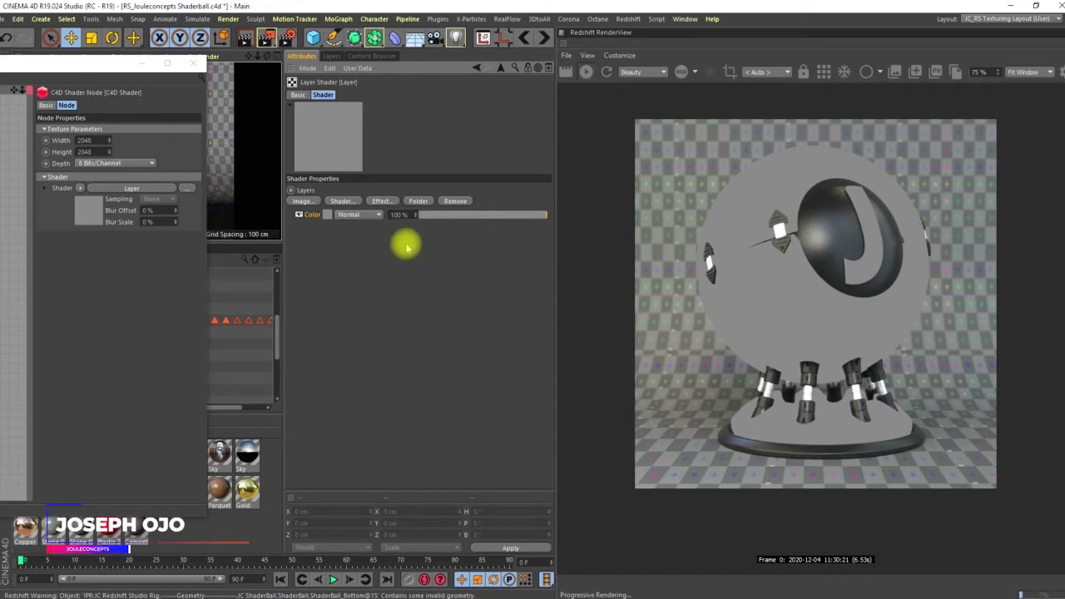
left_click(342, 201)
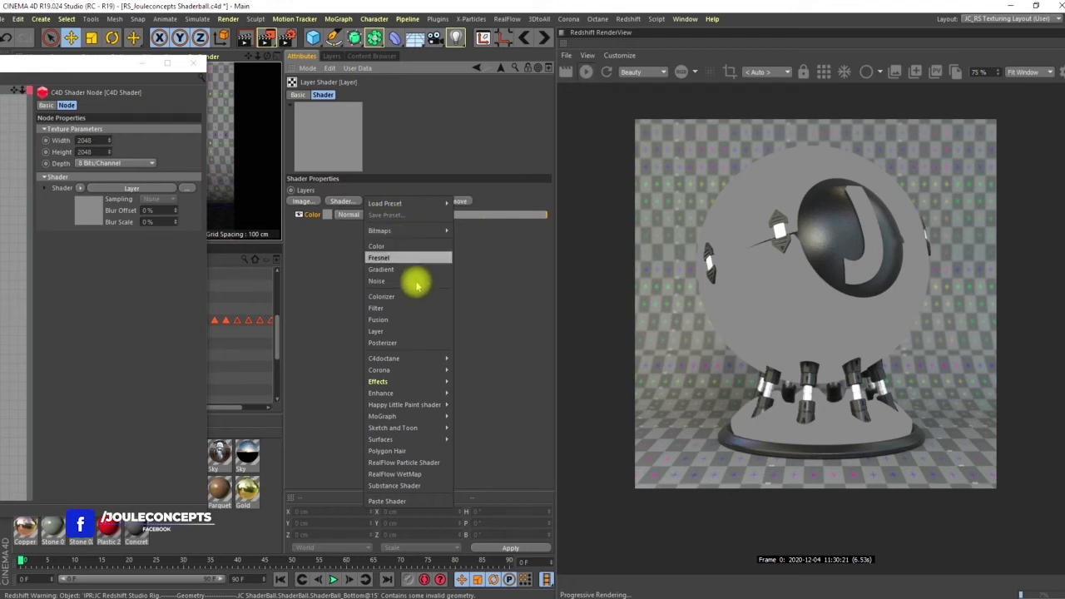
left_click(385, 281)
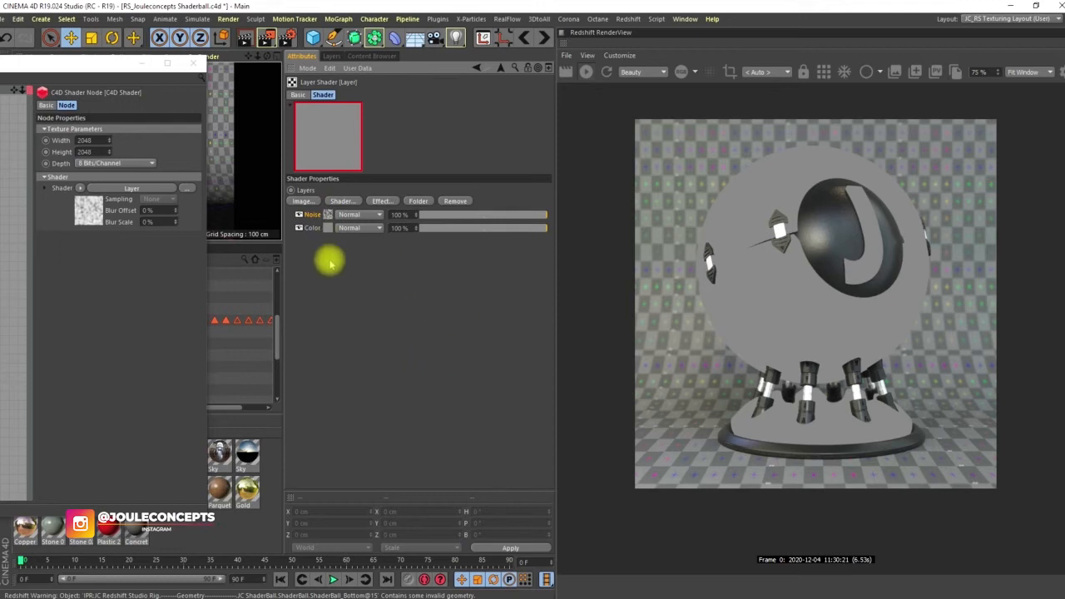
left_click(328, 215)
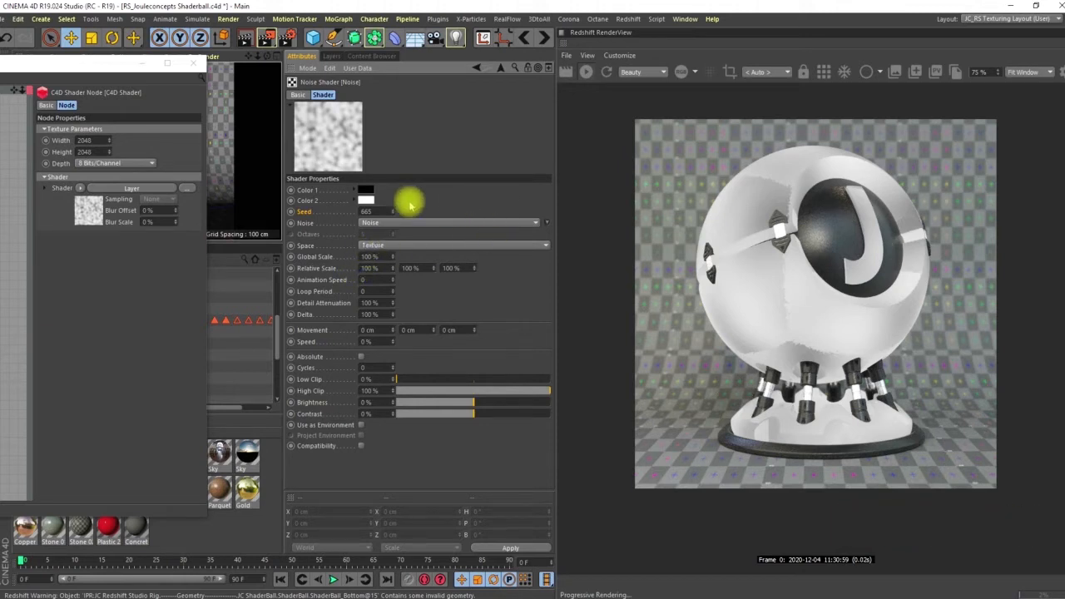
Try the Box Noise type for the noise shader and settle on Buya
left_click(382, 224)
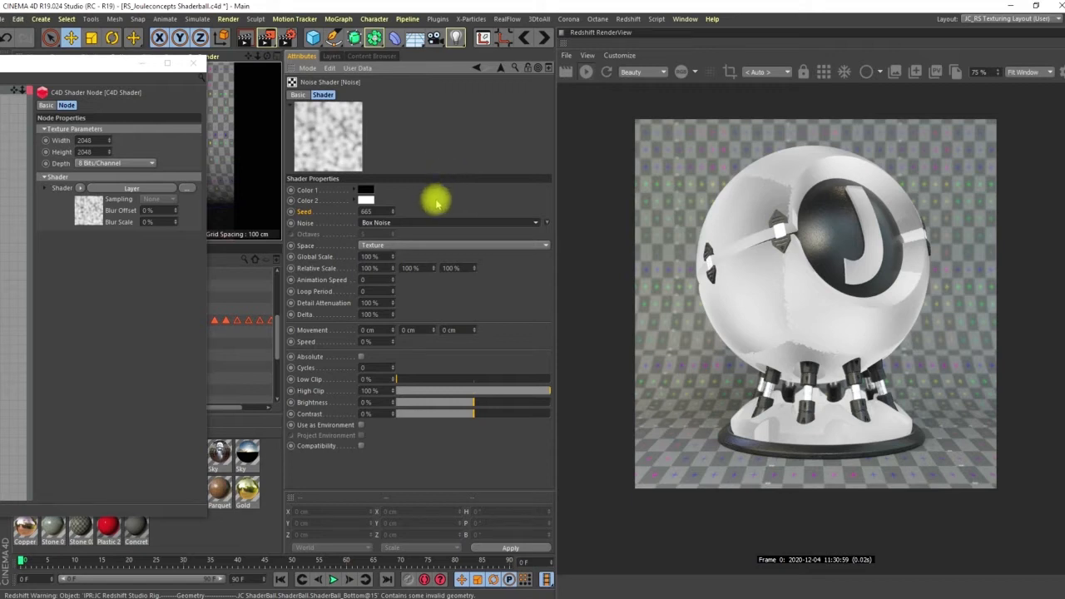
left_click(421, 221)
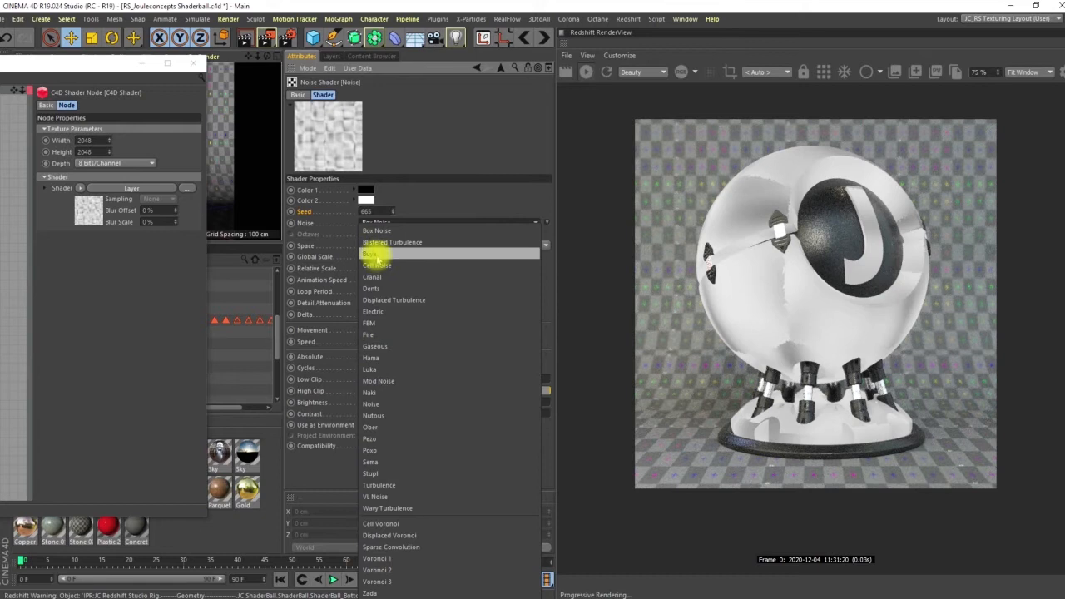
left_click(377, 253)
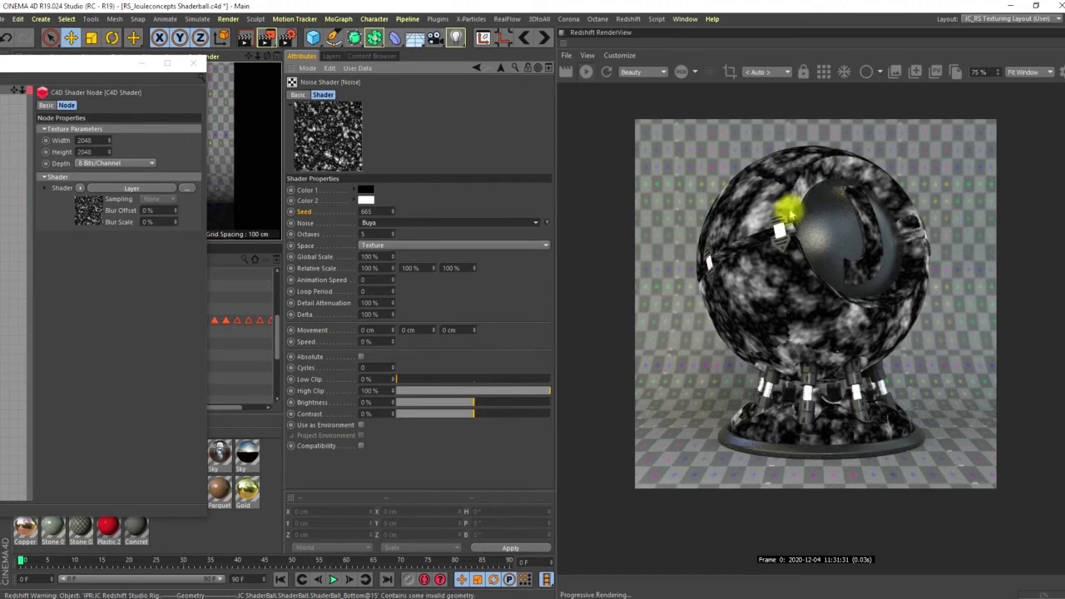
Try raising the noise's Global Scale to 101% and return it to 100%
left_click(370, 256)
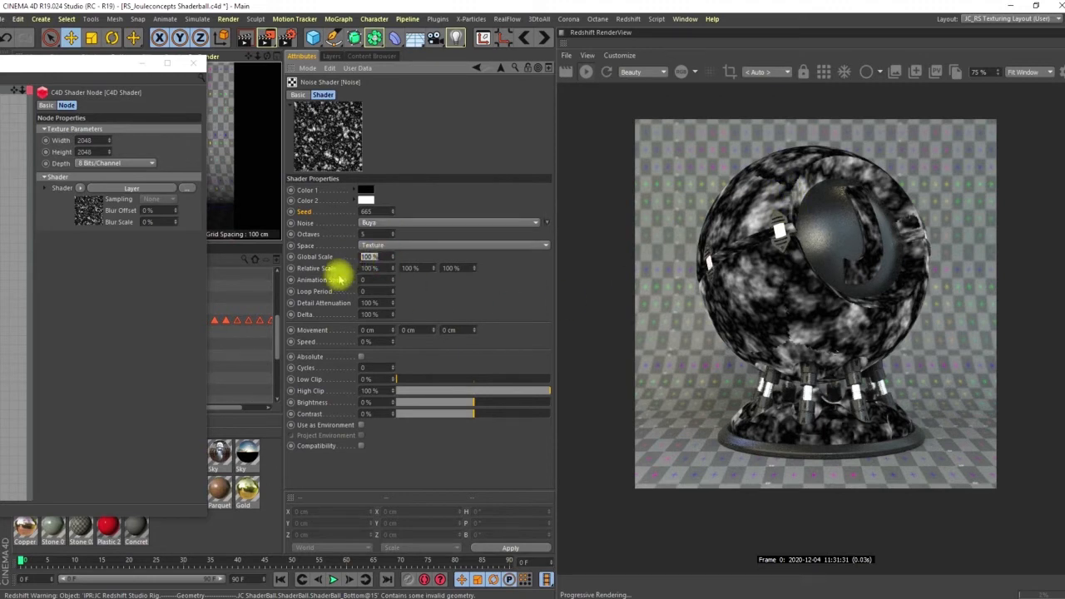
left_click(393, 256)
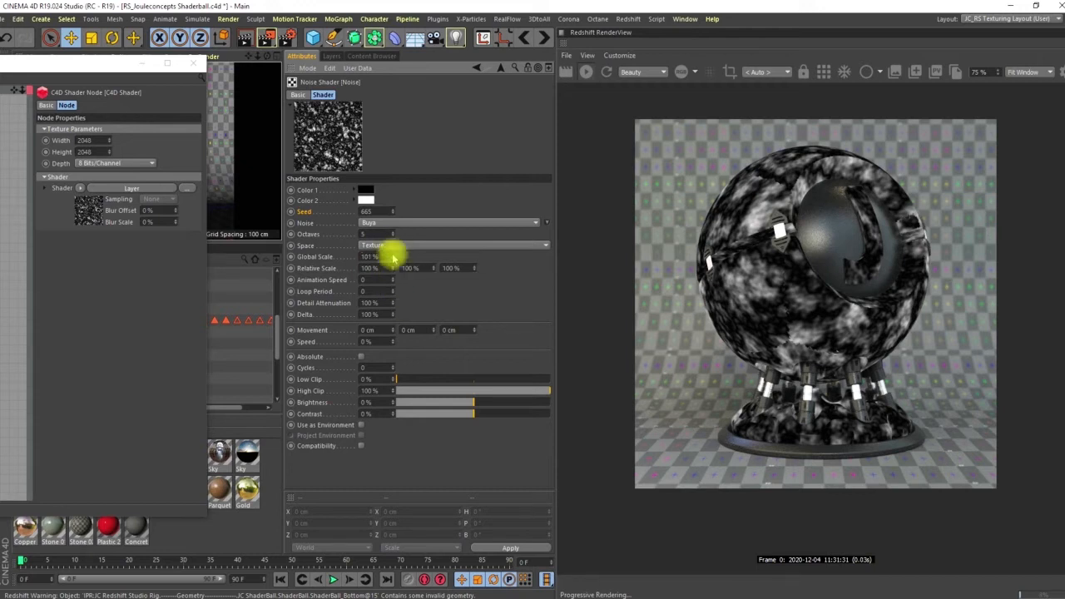
left_click(393, 259)
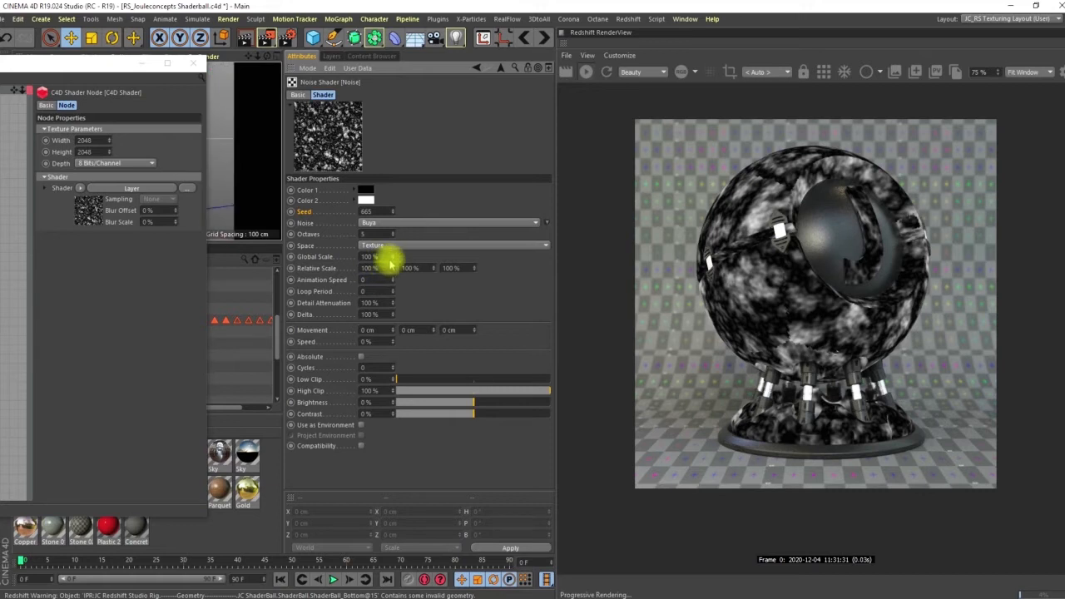
Disconnect the RS Texture node's Out Color from the Output node's Surface
left_click_drag(108, 65, 146, 79)
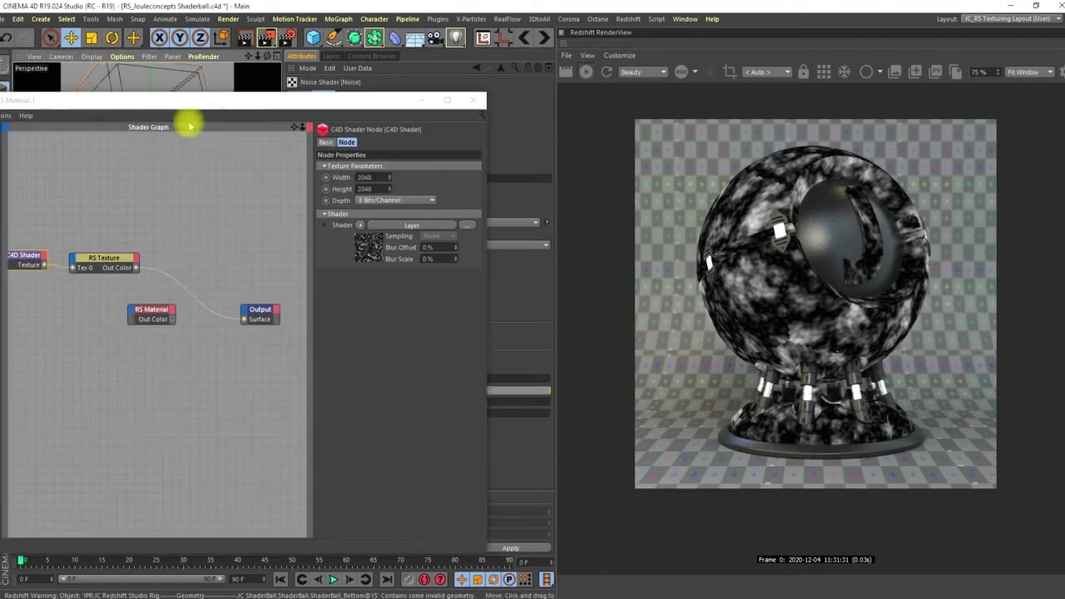
left_click(176, 86)
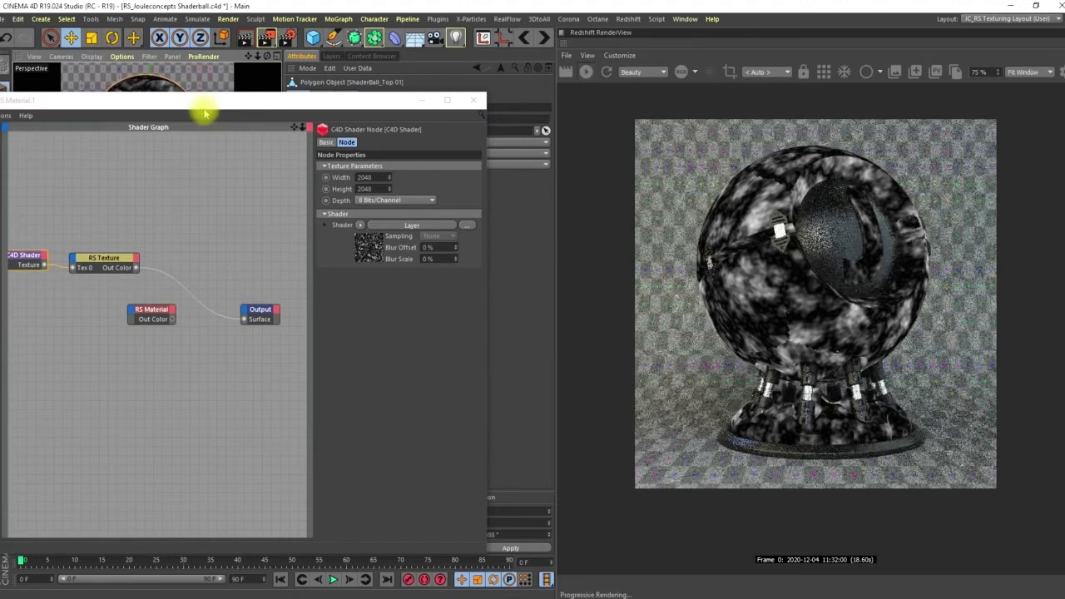
left_click_drag(218, 105, 337, 83)
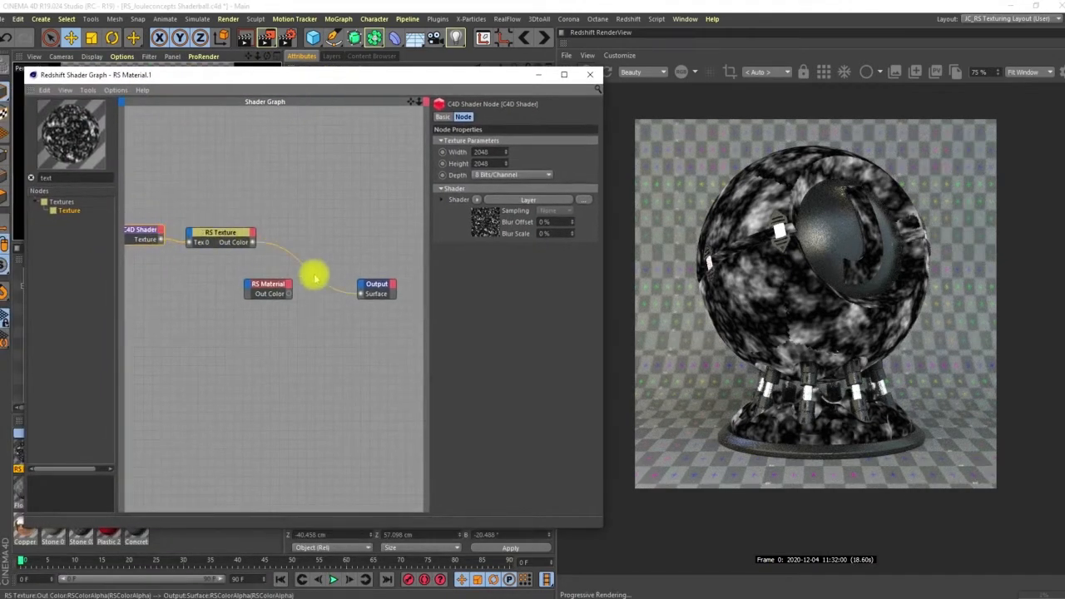
left_click_drag(317, 284, 377, 123)
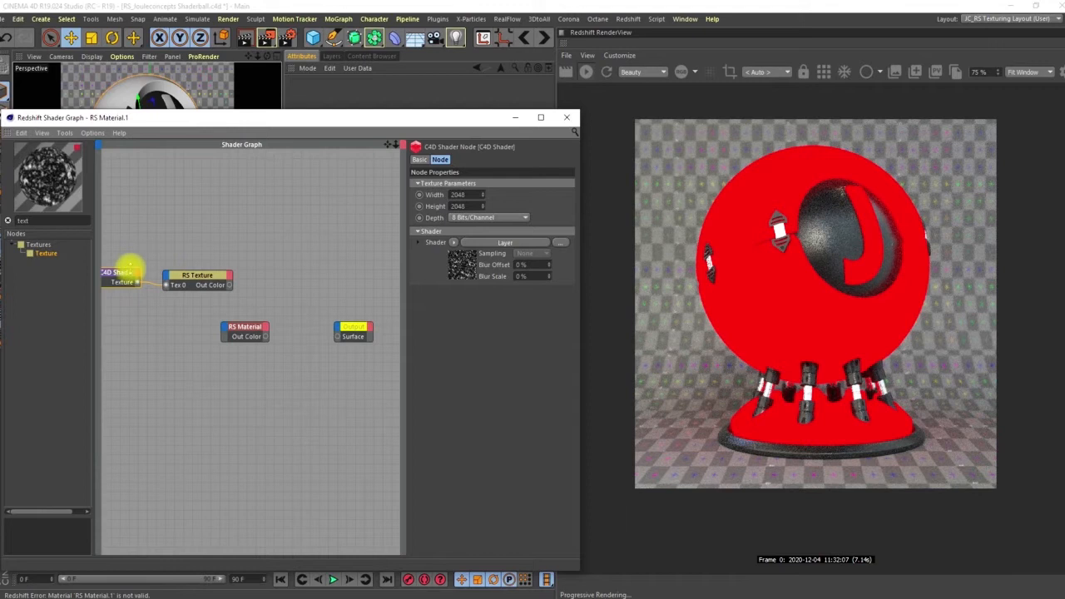
Reopen the Noise layer's shader properties and lower the noise's Global Scale to 53%
left_click_drag(409, 119, 105, 71)
left_click(331, 215)
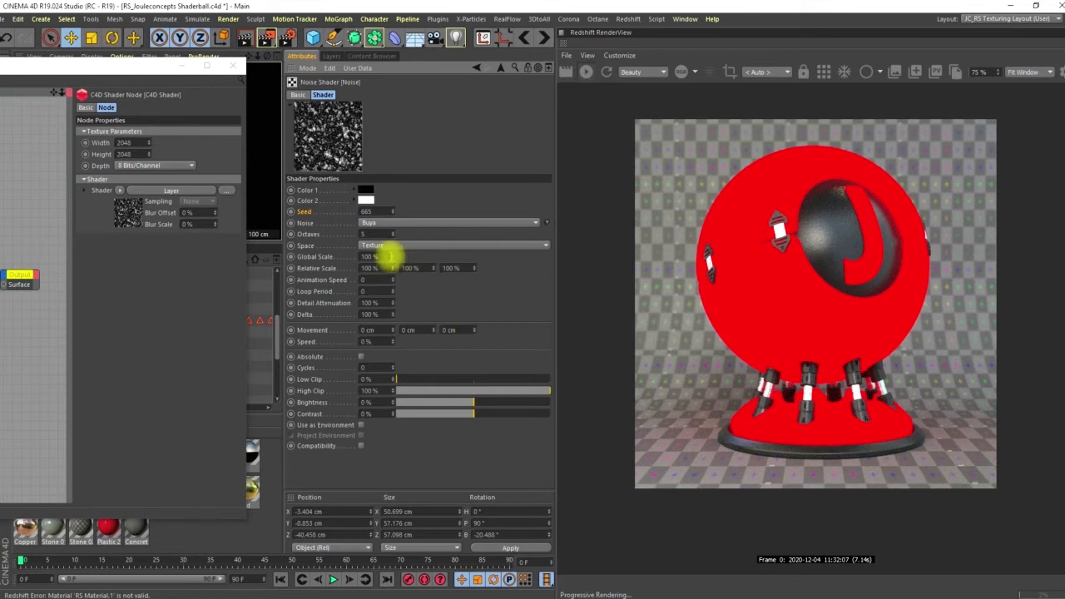
mouse_move(393, 258)
left_mouse_down()
mouse_move(395, 278)
mouse_move(397, 228)
mouse_move(393, 256)
left_mouse_up()
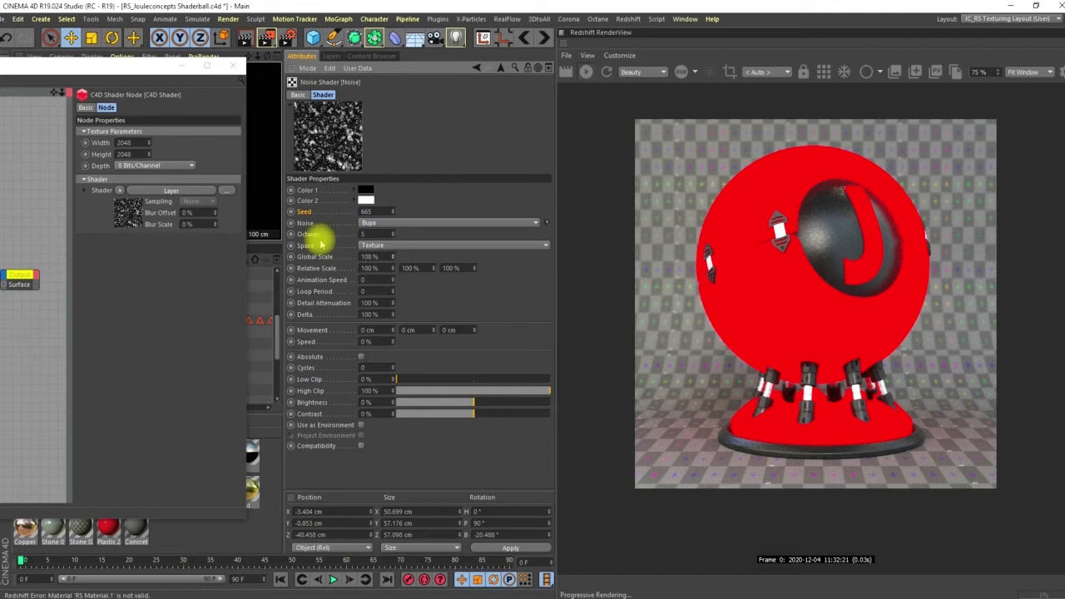
left_click_drag(394, 255, 398, 291)
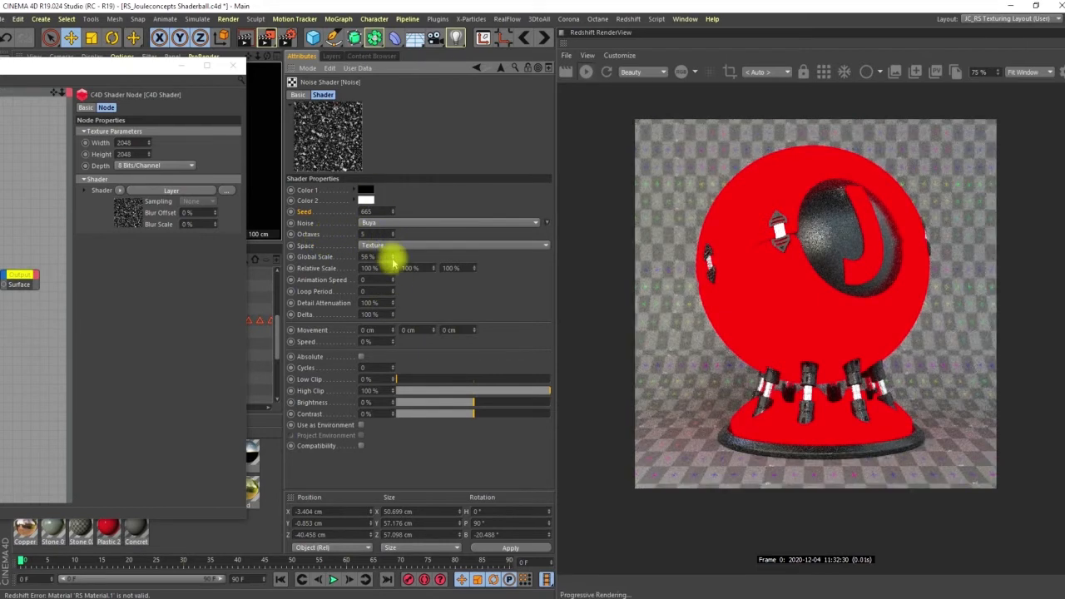
left_click_drag(393, 261, 397, 268)
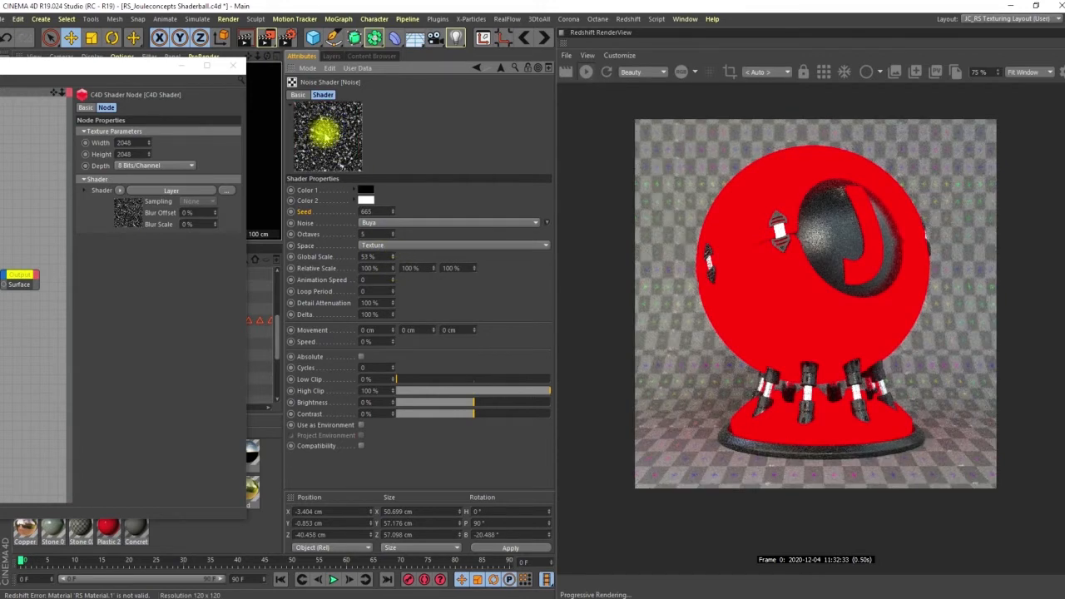
Open the noise preview in its own enlarged window over the render view and set the noise's Global Scale to 63%
right_click(336, 138)
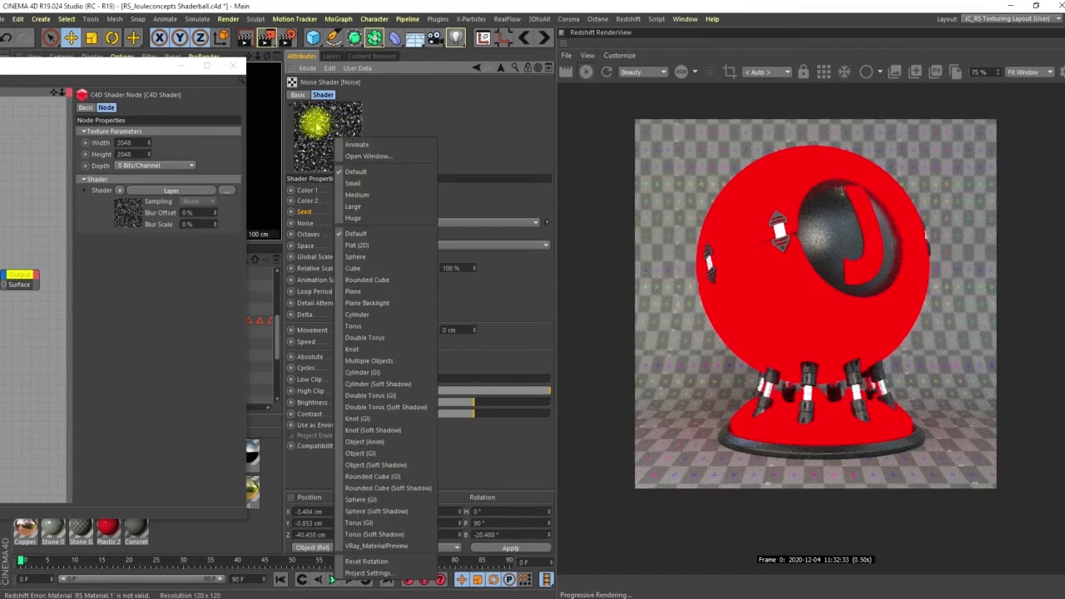
left_click(352, 156)
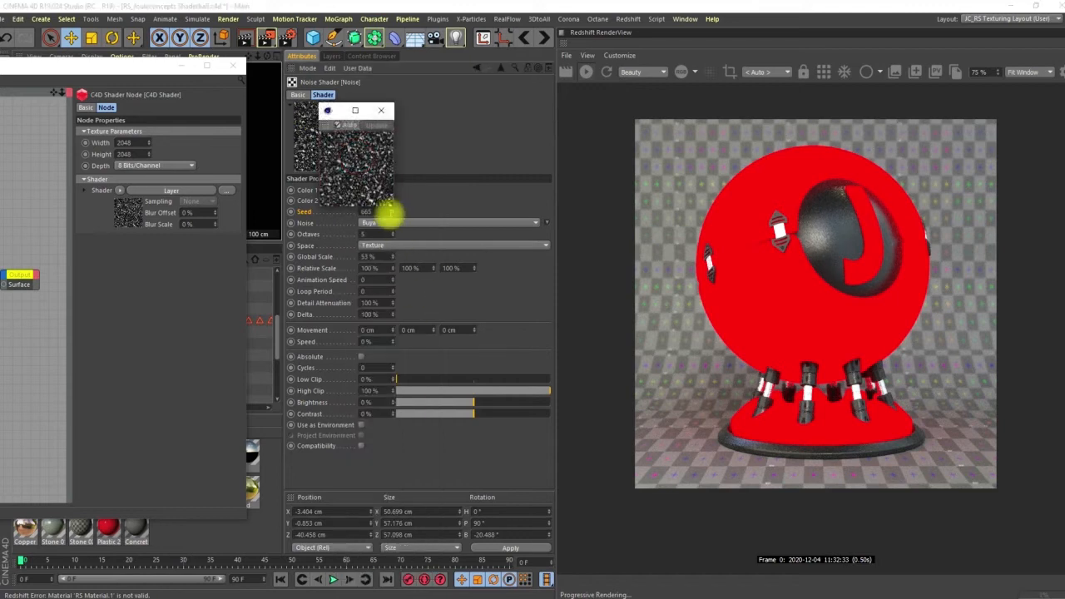
left_click_drag(392, 208, 614, 440)
left_click_drag(462, 112, 713, 74)
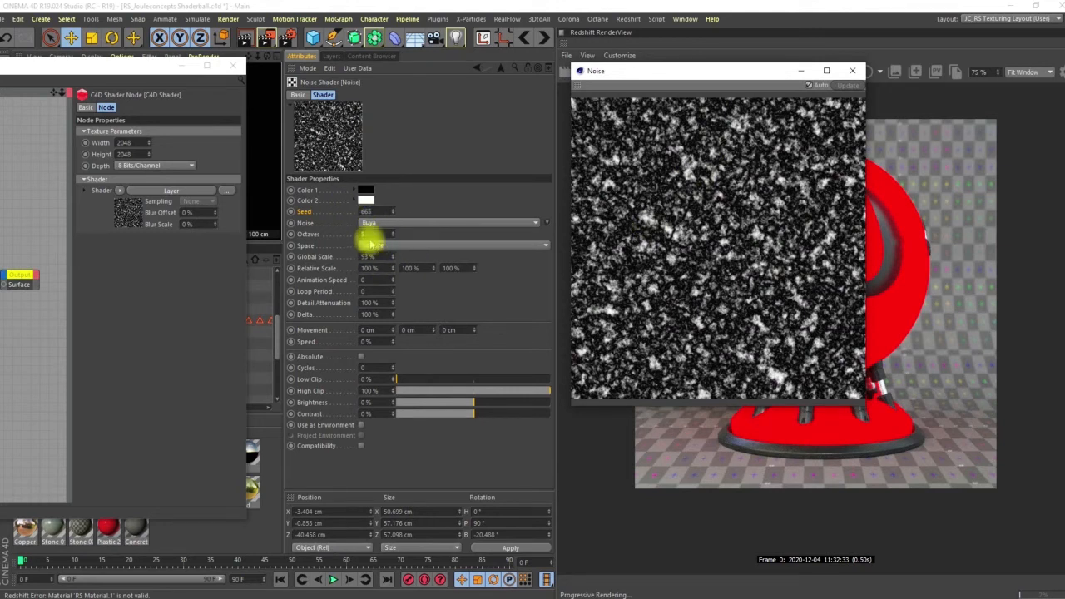
left_click_drag(388, 255, 392, 245)
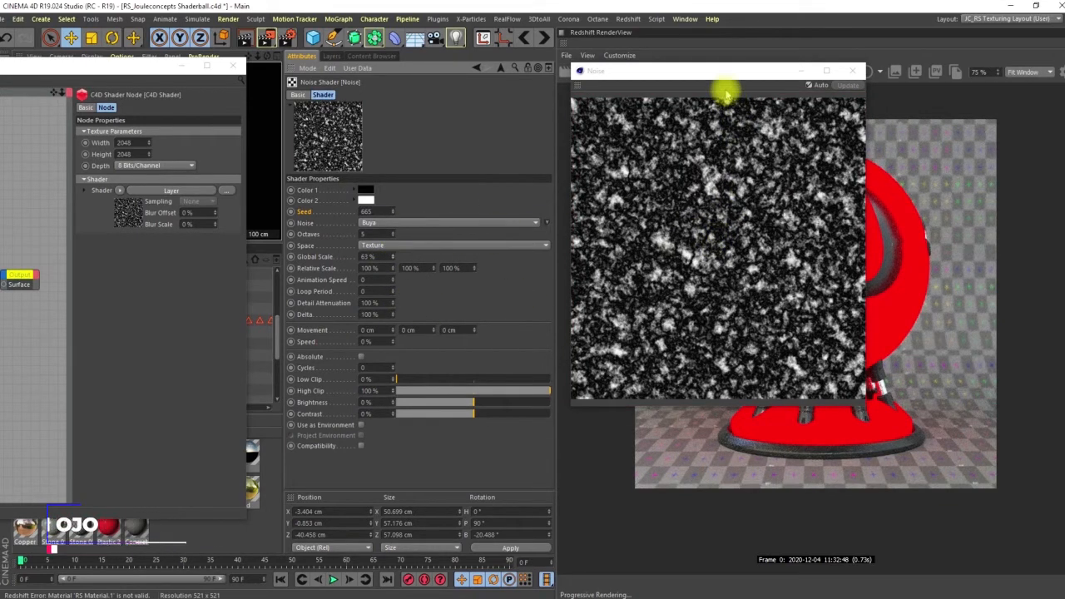
left_click_drag(733, 71, 728, 44)
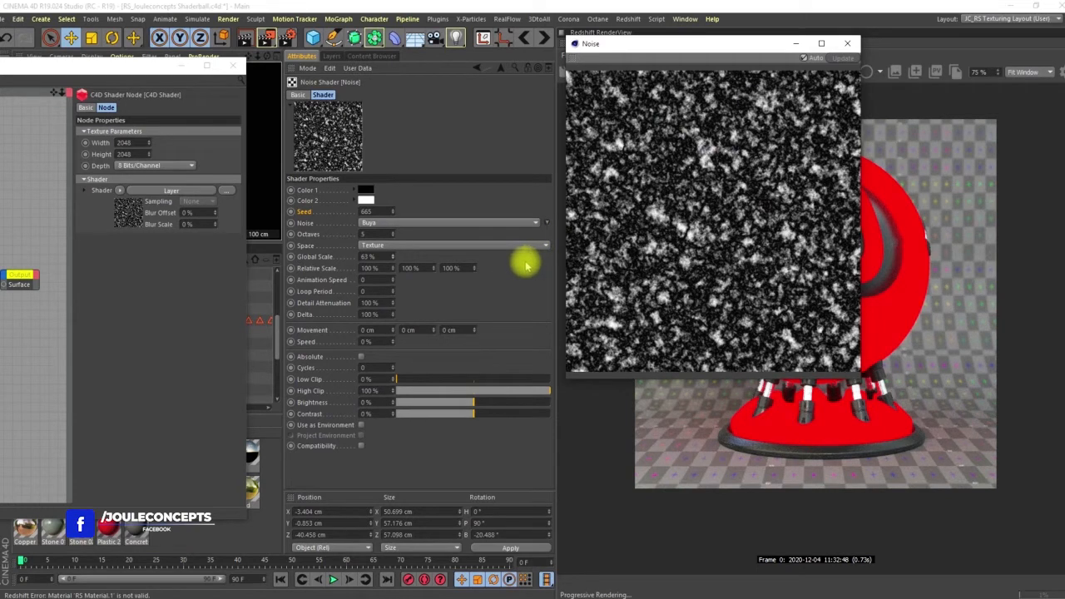
Set the noise's Delta to 0.45% and move the preview window to examine the noise pattern
left_click(368, 315)
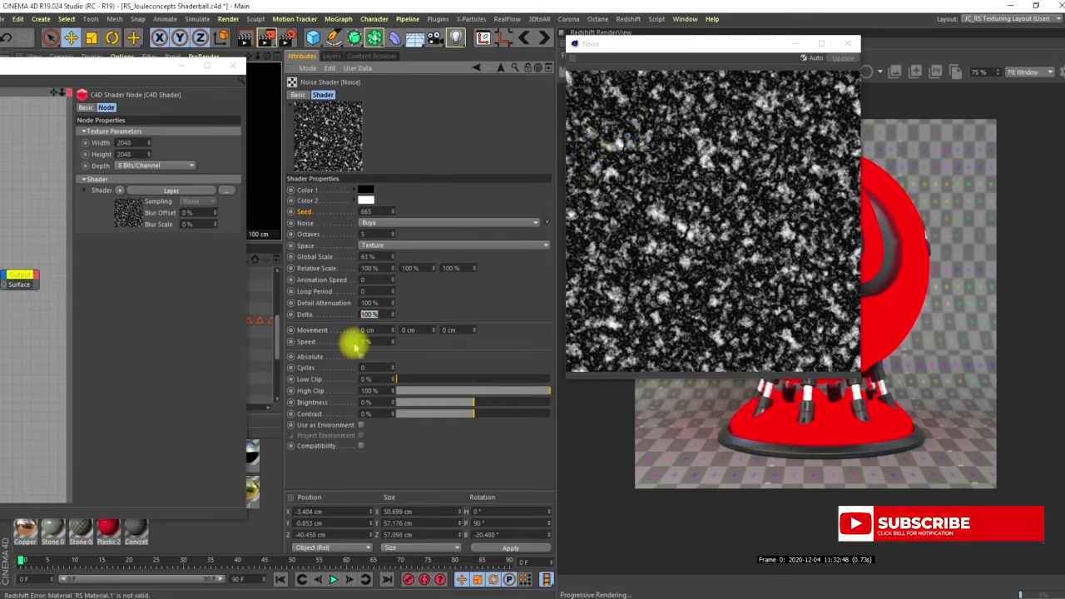
left_click_drag(394, 314, 396, 374)
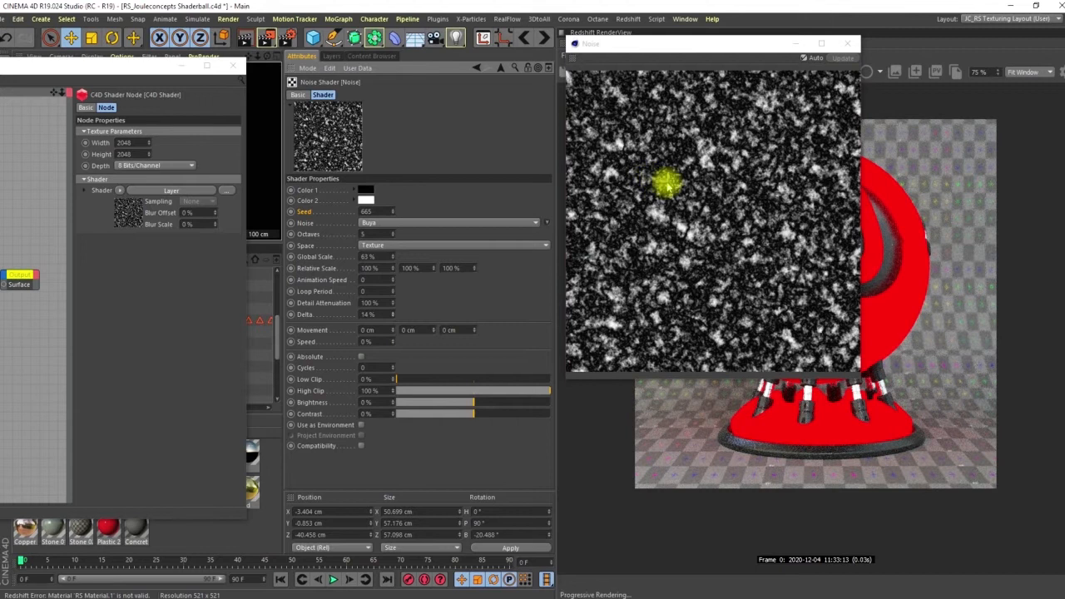
left_click_drag(397, 333, 397, 331)
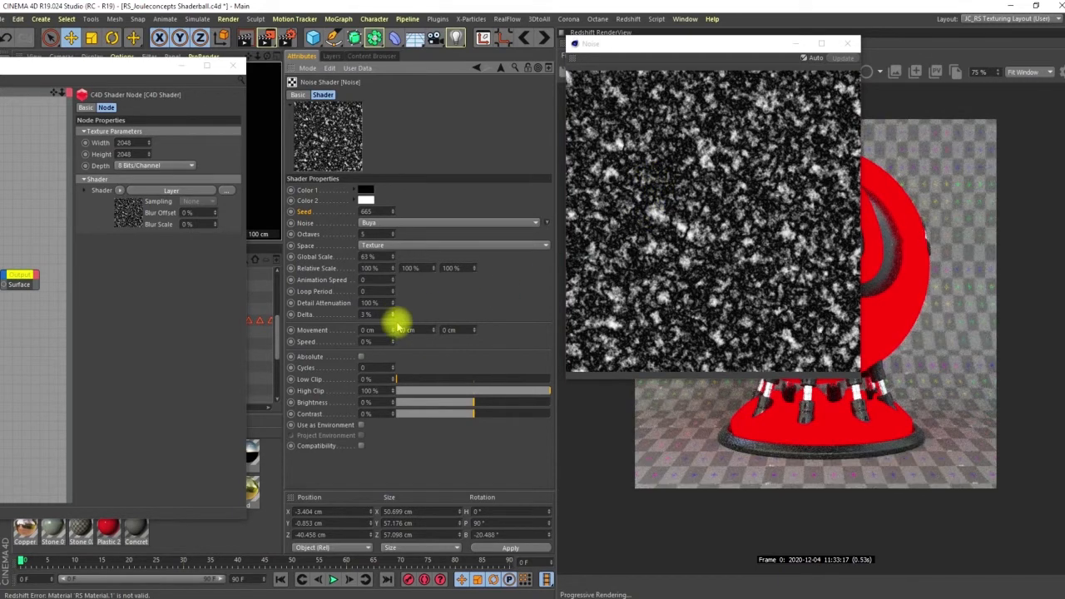
left_click_drag(398, 321, 347, 322)
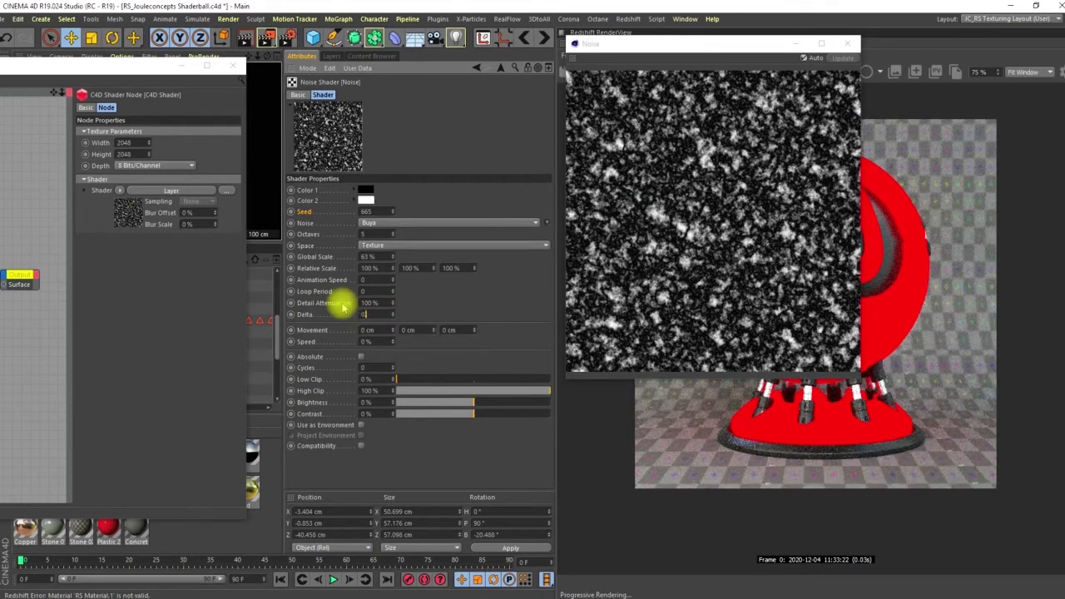
key("Return")
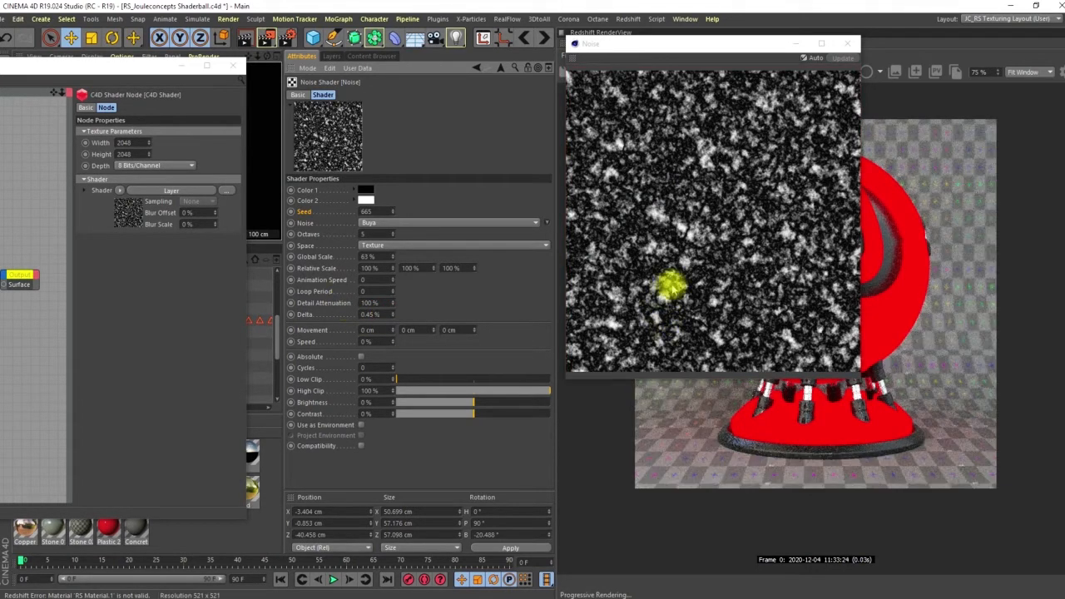
left_click_drag(696, 63, 559, 73)
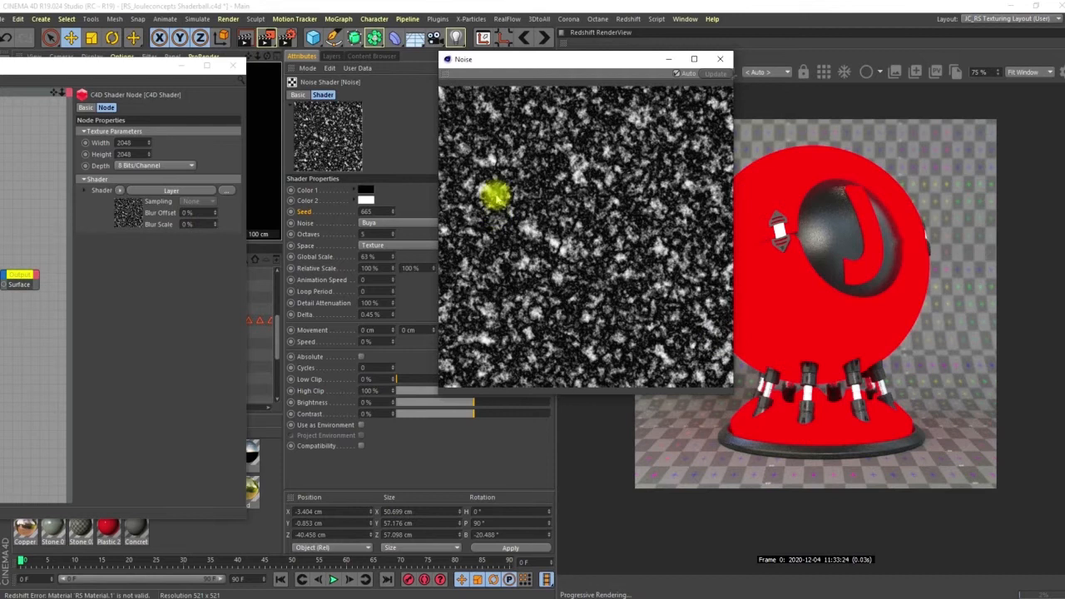
left_click_drag(549, 61, 662, 30)
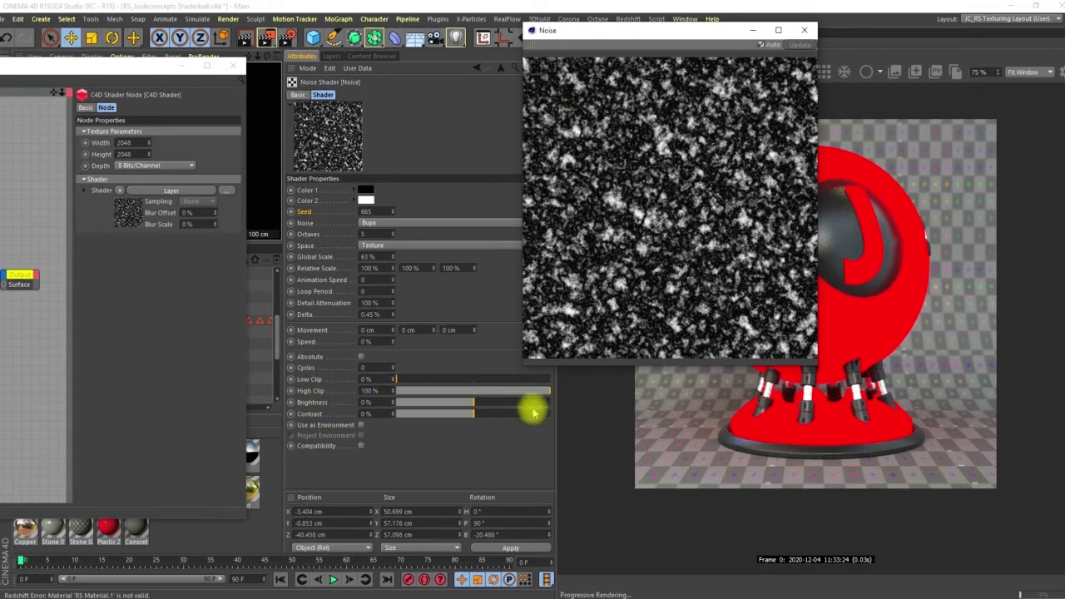
Try the noise's High Clip at 74% and 5% and its Low Clip at 50%, returning them to 100% and 0%
left_click_drag(537, 394, 511, 393)
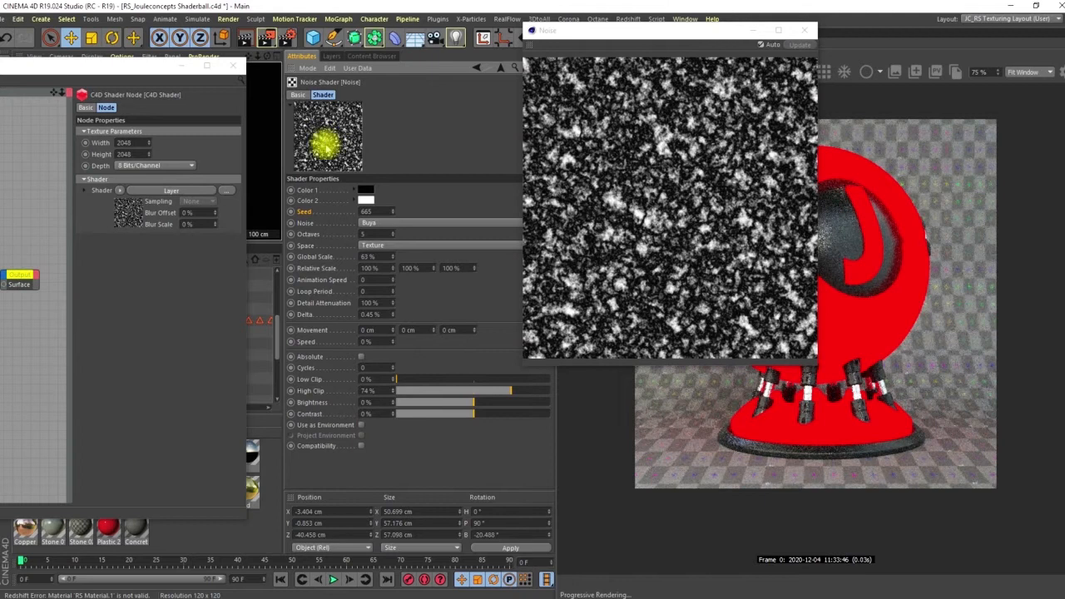
left_click_drag(497, 391, 566, 397)
left_click_drag(403, 380, 465, 381)
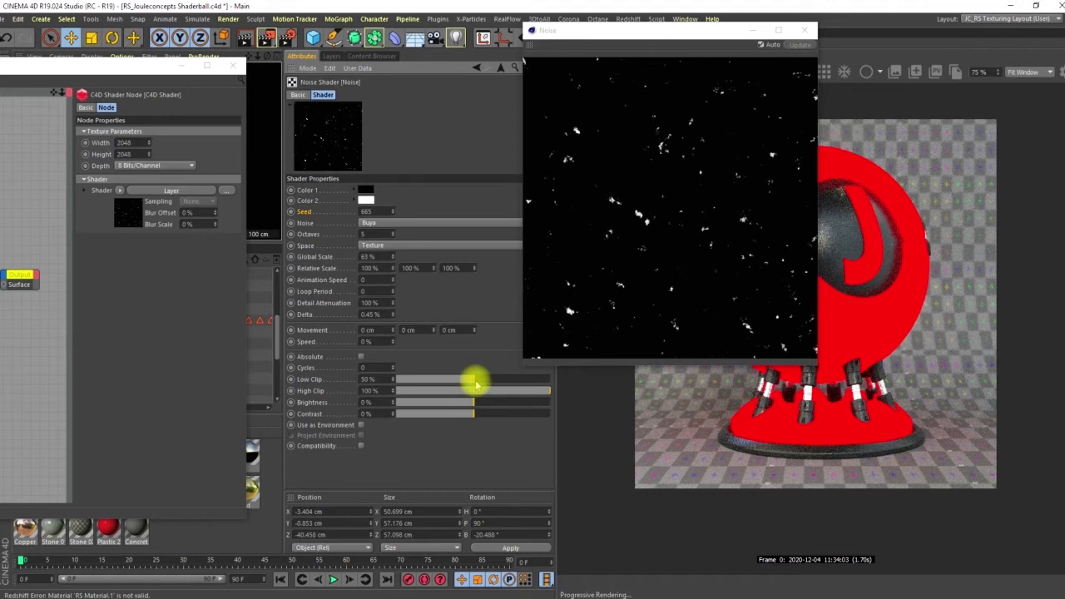
left_click_drag(476, 382, 396, 381)
left_click_drag(541, 393, 410, 389)
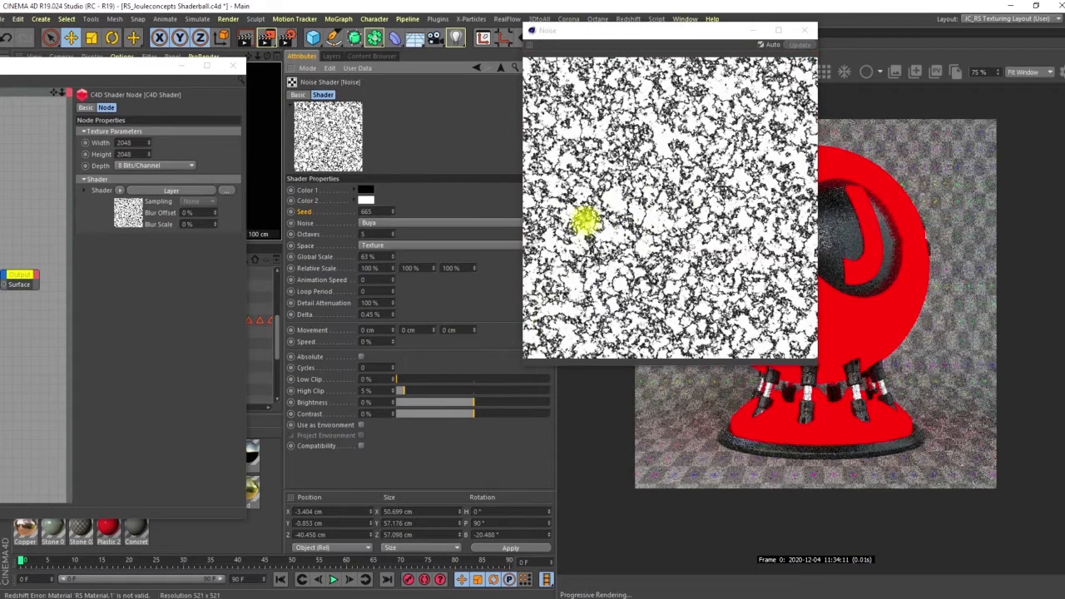
left_click_drag(409, 392, 516, 388)
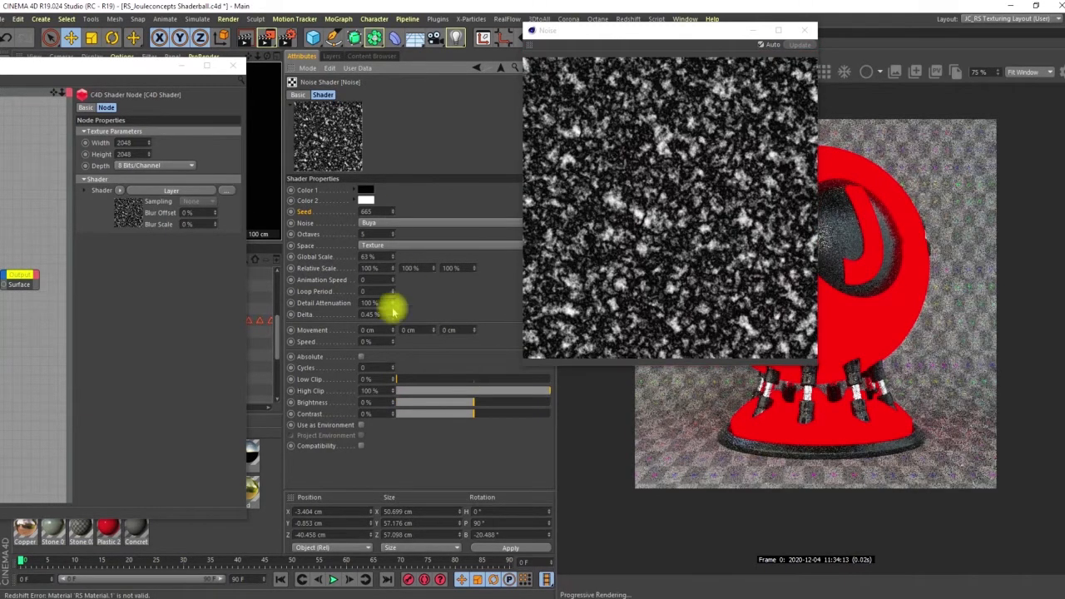
Set the noise's High Clip to 89% and its Contrast to 21%
left_click(531, 388)
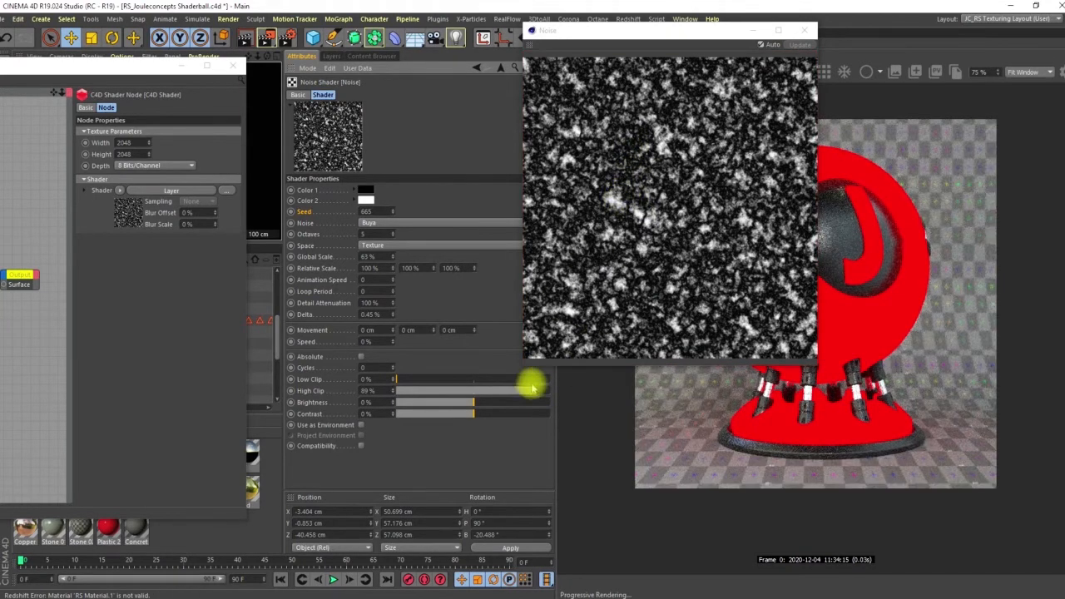
left_click_drag(531, 390, 532, 394)
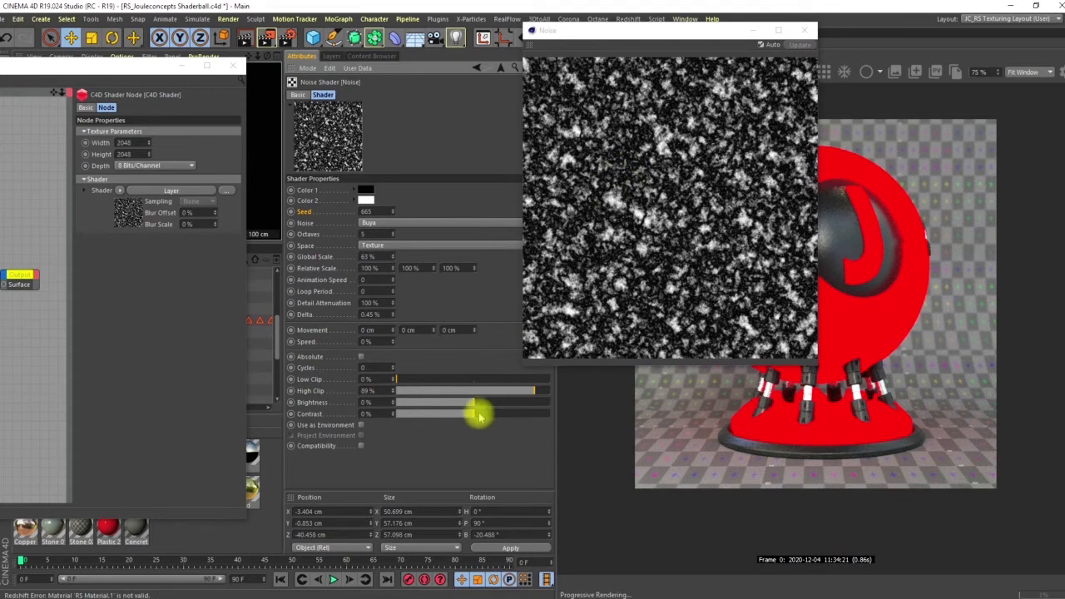
left_click_drag(482, 416, 487, 414)
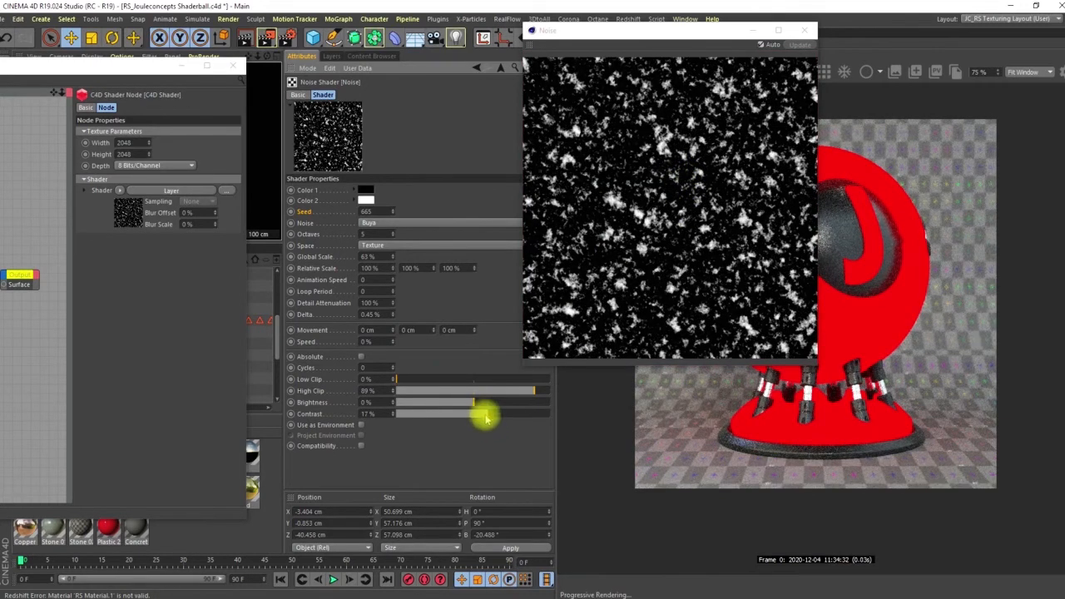
left_click_drag(486, 416, 488, 422)
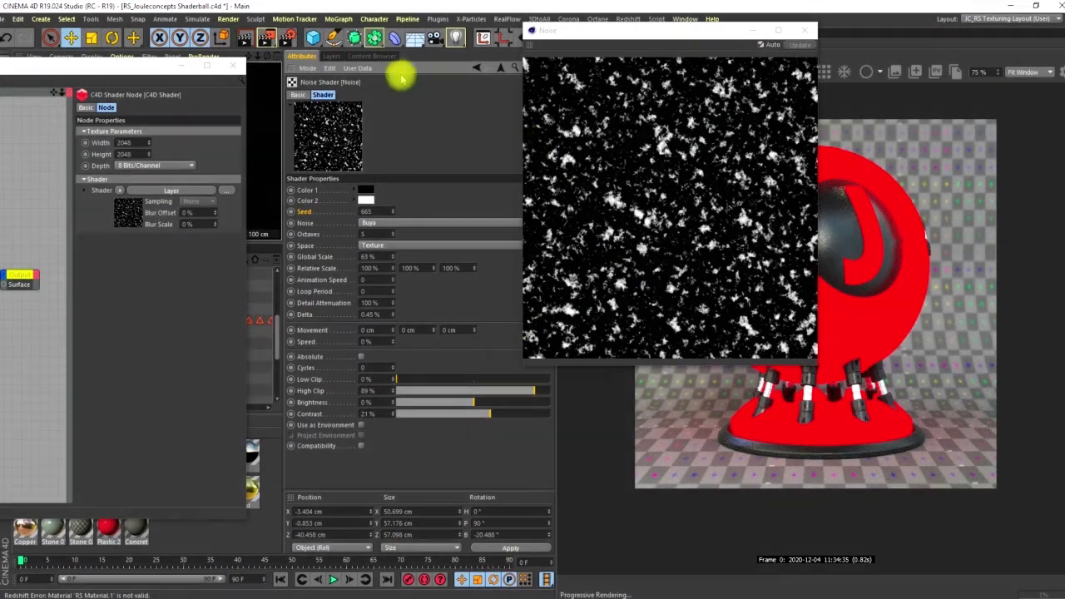
Close the noise preview window and connect the RS Texture node's Out Color to the Output node's Surface
left_click(500, 70)
left_click(149, 70)
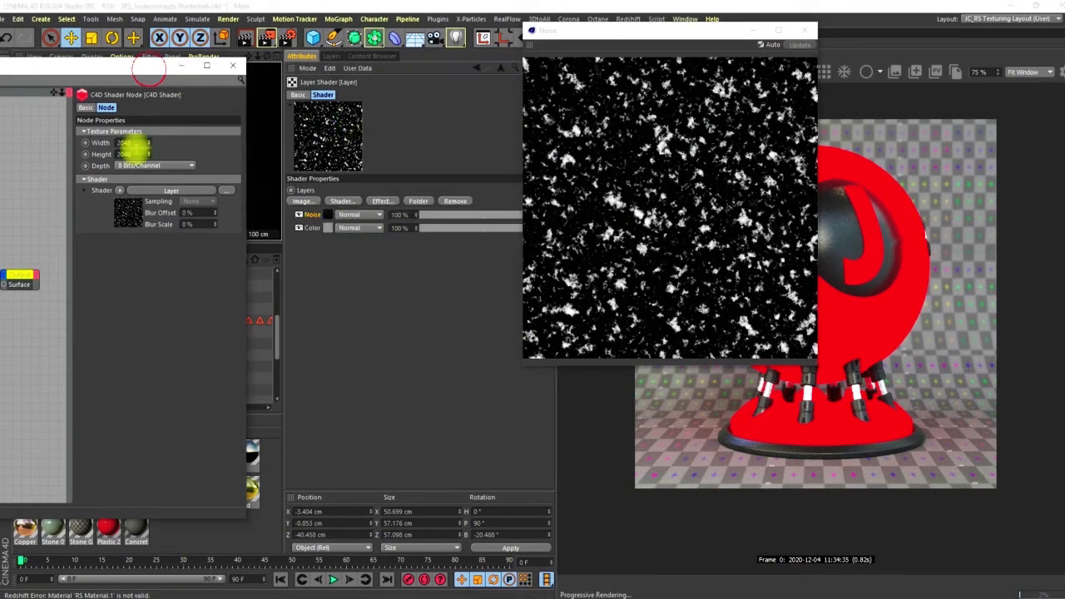
left_click_drag(121, 65, 238, 78)
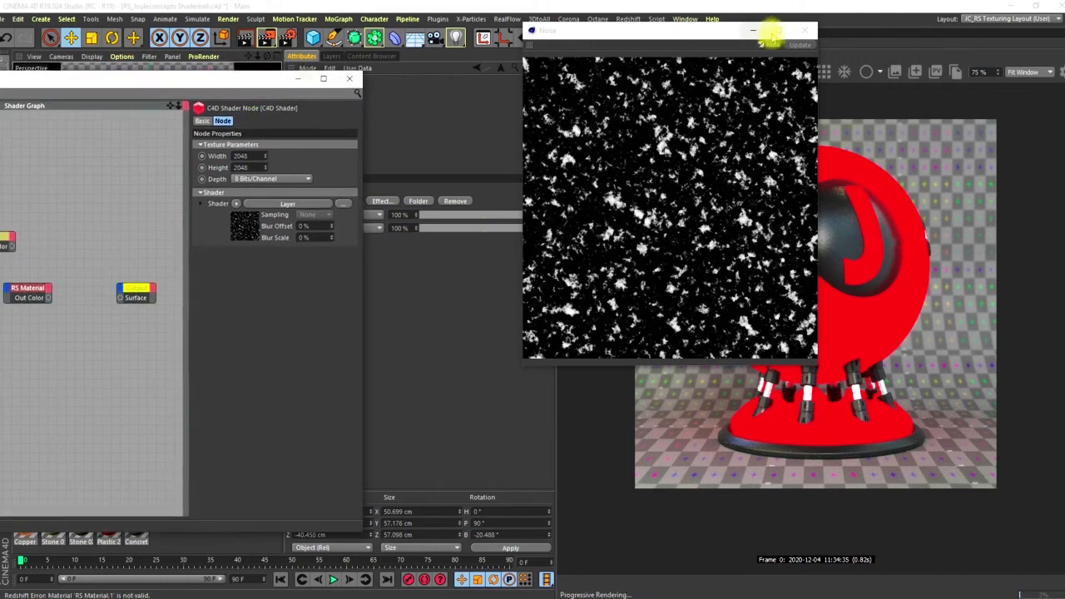
left_click(801, 31)
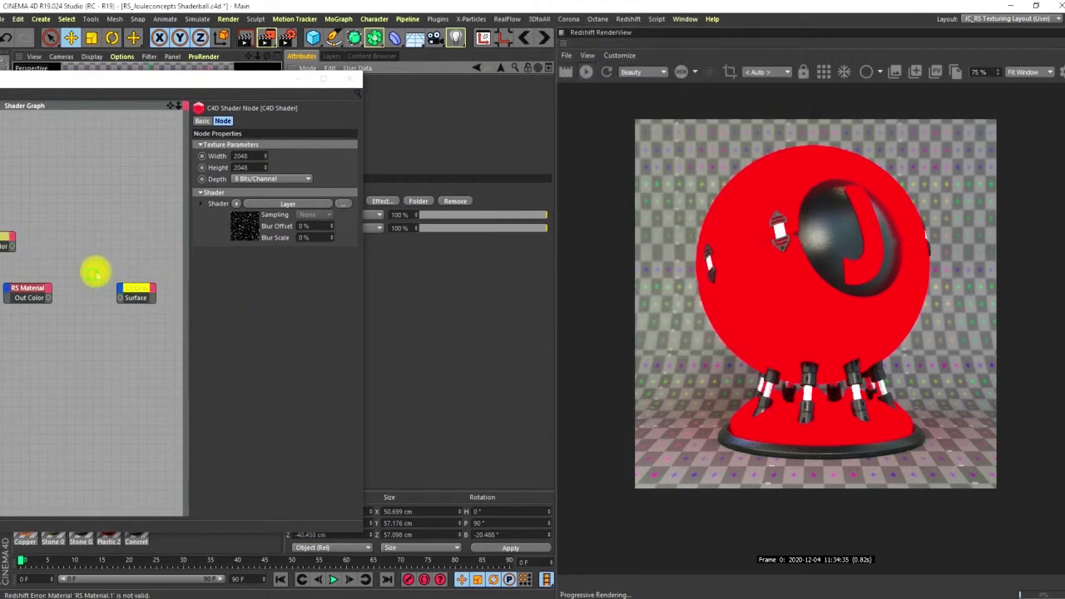
middle_click_drag(94, 269, 135, 269)
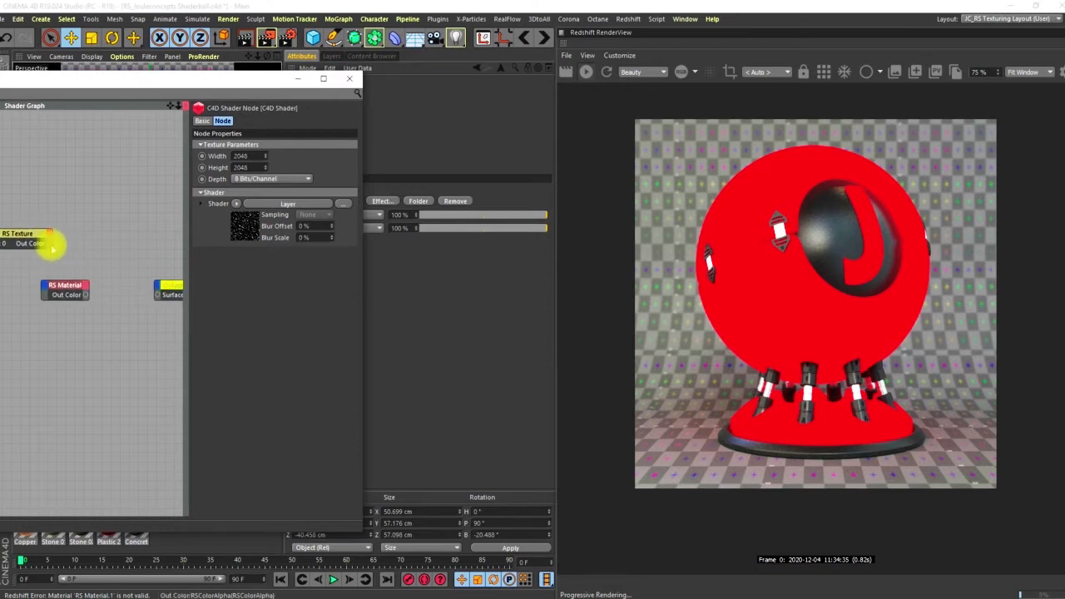
left_click_drag(50, 243, 157, 294)
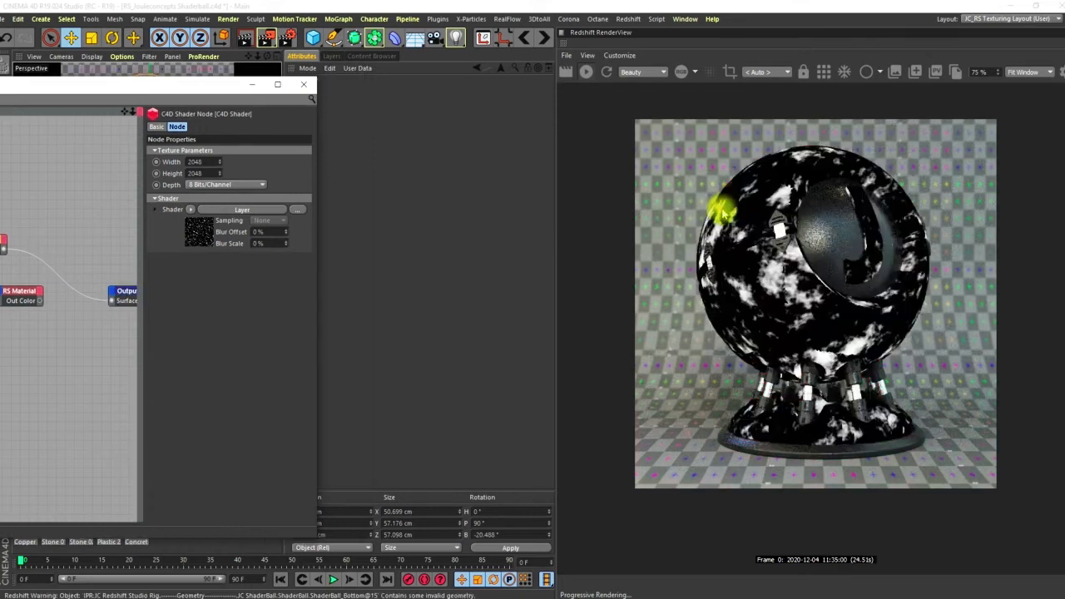
Open the C4D Shader node's Layer shader and set the Noise layer's blending mode to Multiply
left_click_drag(214, 91, 129, 75)
left_click(238, 223)
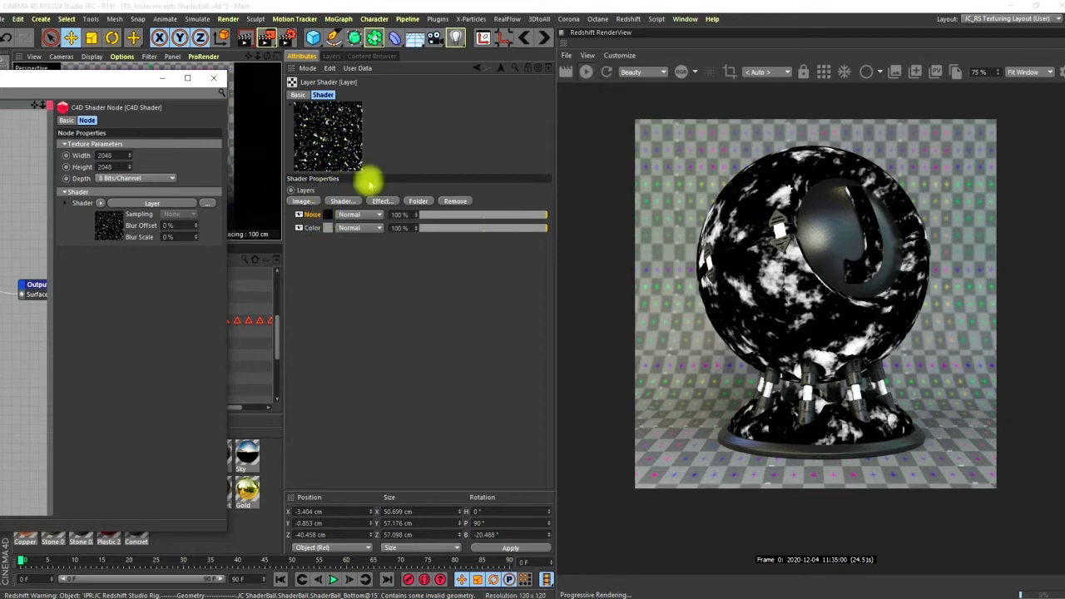
left_click(358, 214)
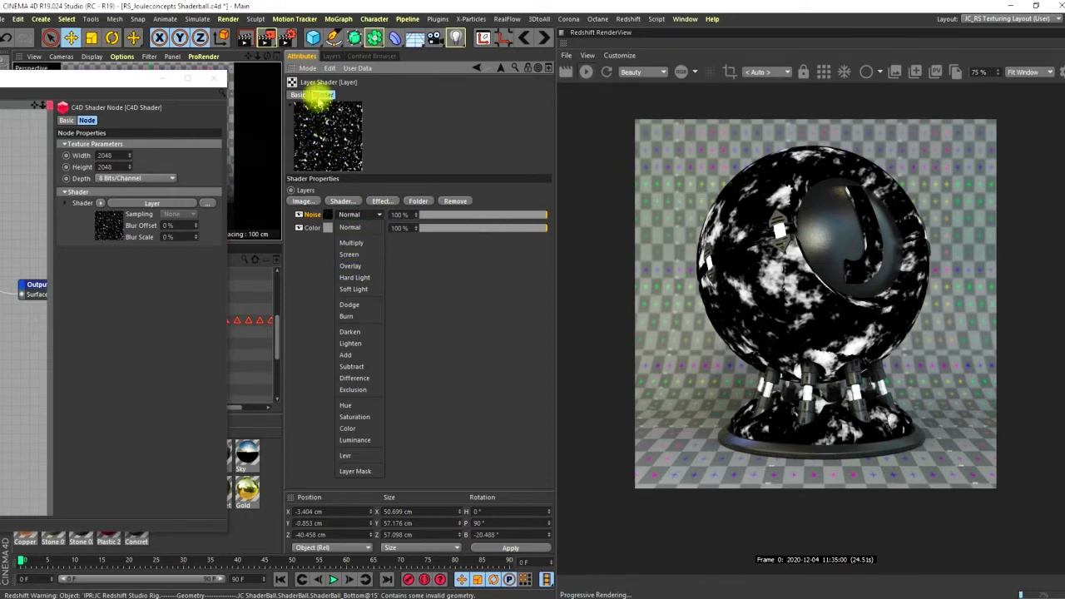
left_click(350, 243)
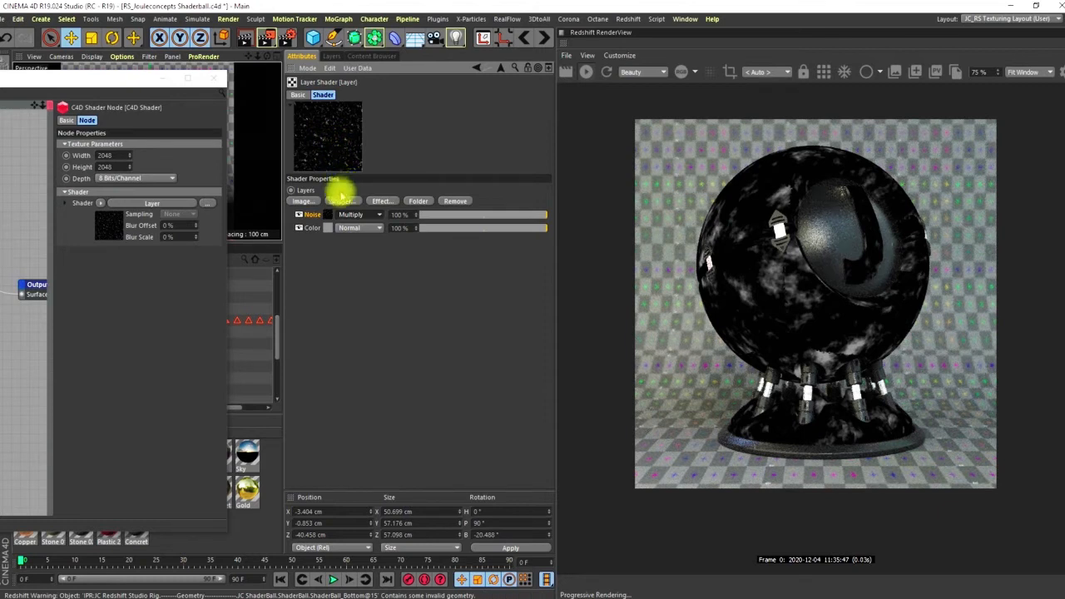
Try the Screen blending mode on the Noise layer and return it to Multiply
left_click(360, 214)
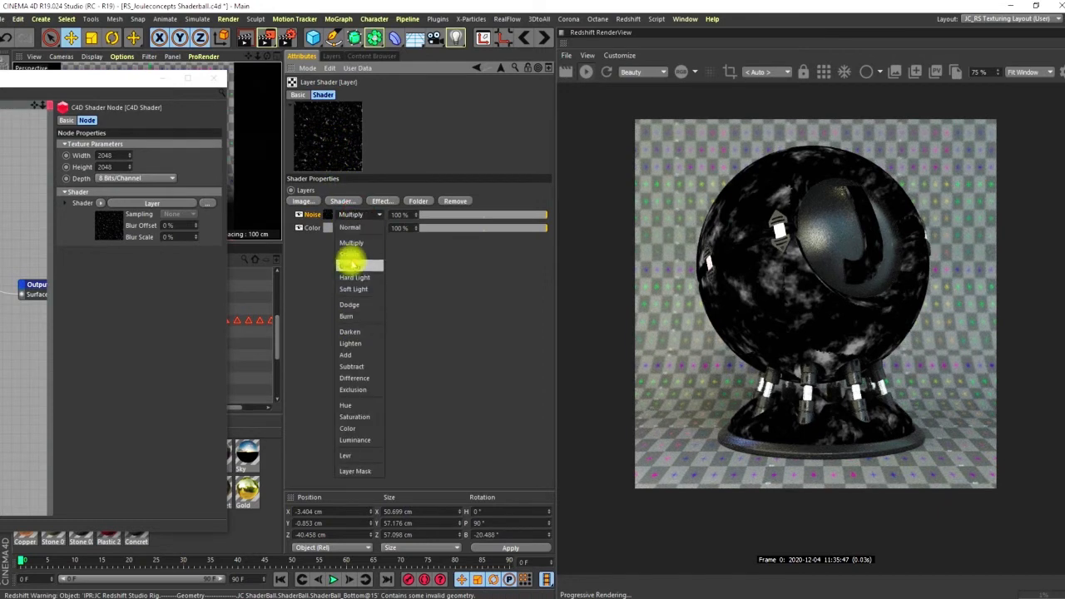
left_click(352, 254)
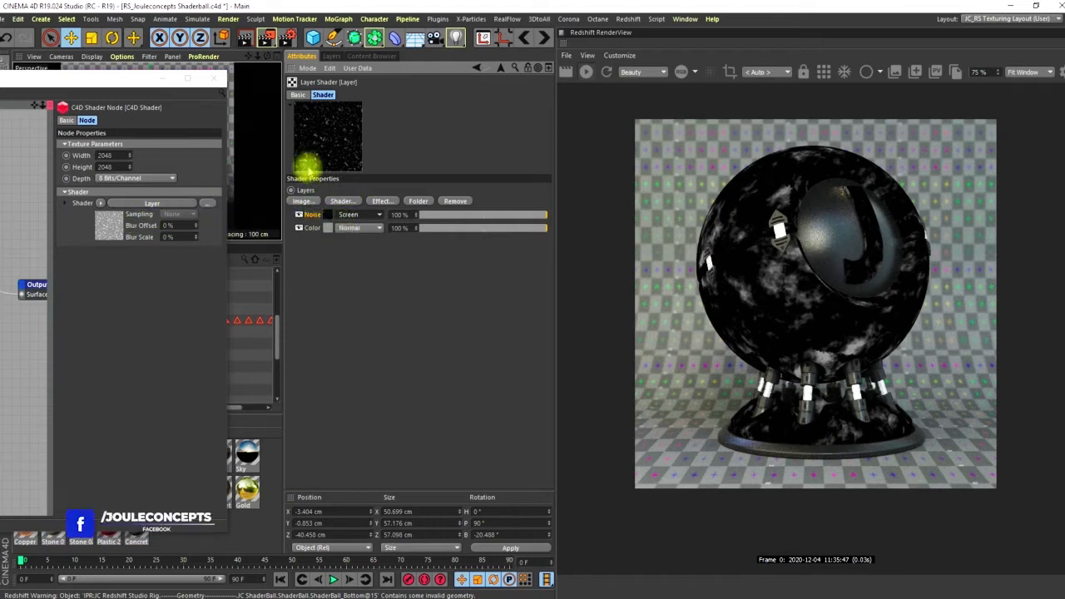
left_click(351, 216)
left_click(349, 251)
left_click(352, 214)
left_click(350, 240)
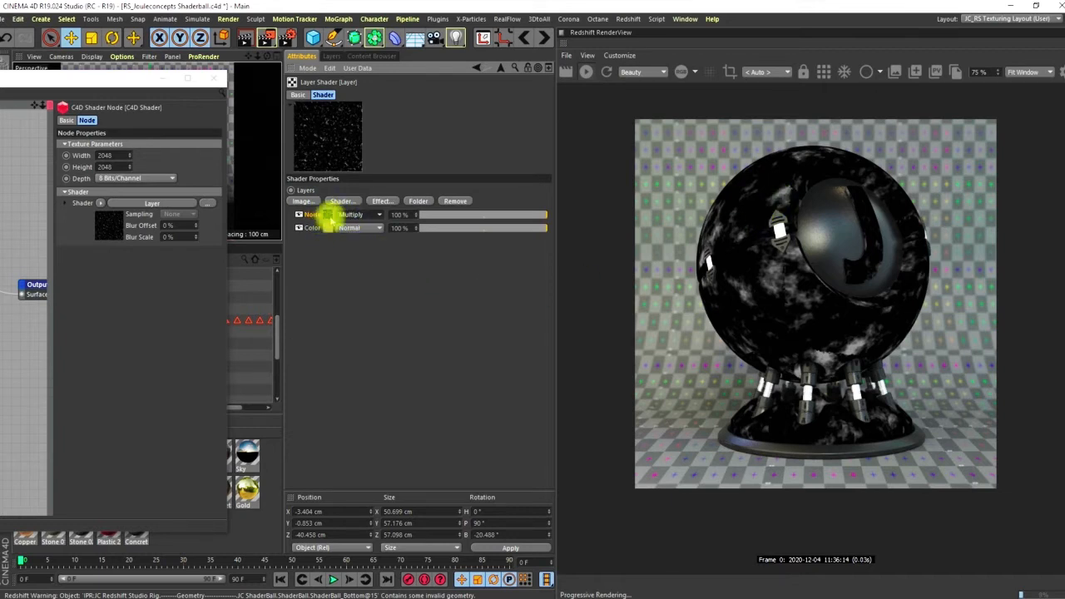
Stop the Redshift preview render and duplicate the Noise layer within the Layer shader
left_click(586, 72)
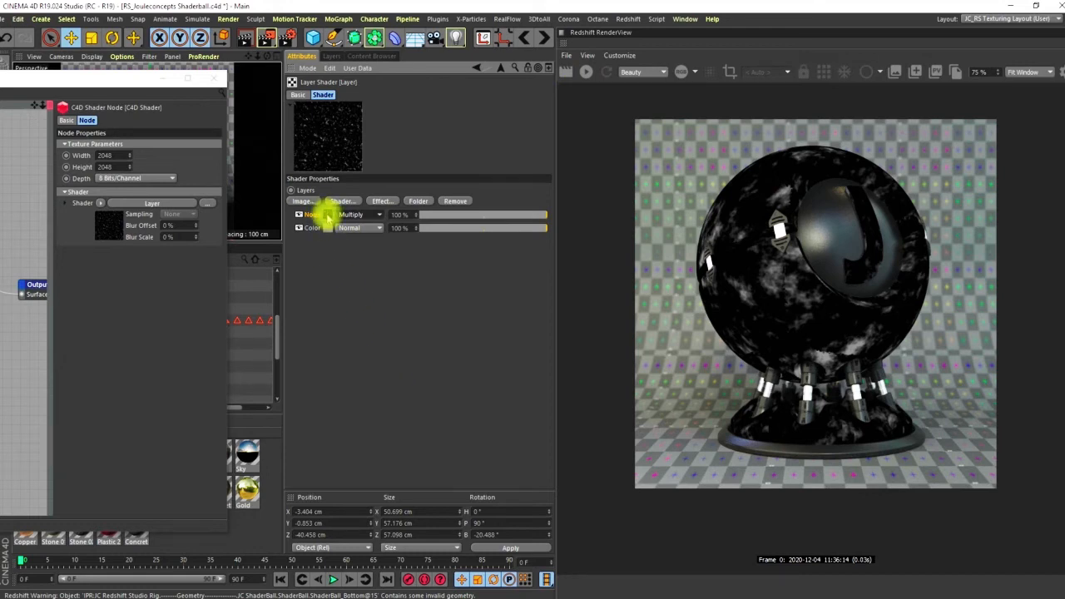
left_click_drag(329, 220, 329, 231, "ctrl")
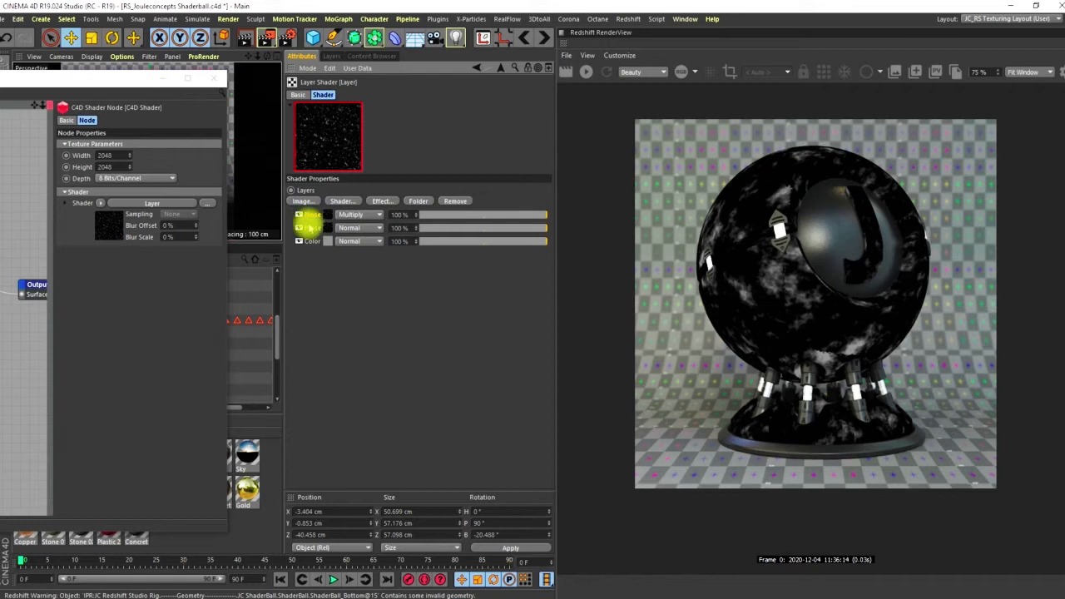
Rename the upper Noise layer as Large1 and the Noise layer beneath it as Small 1
double_click(313, 216)
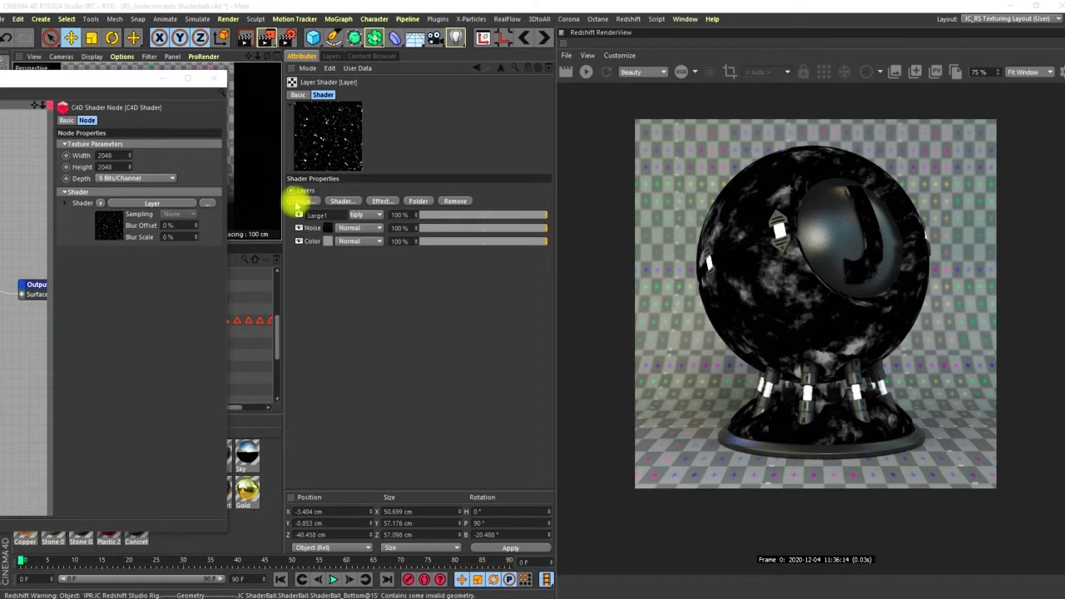
key("Return")
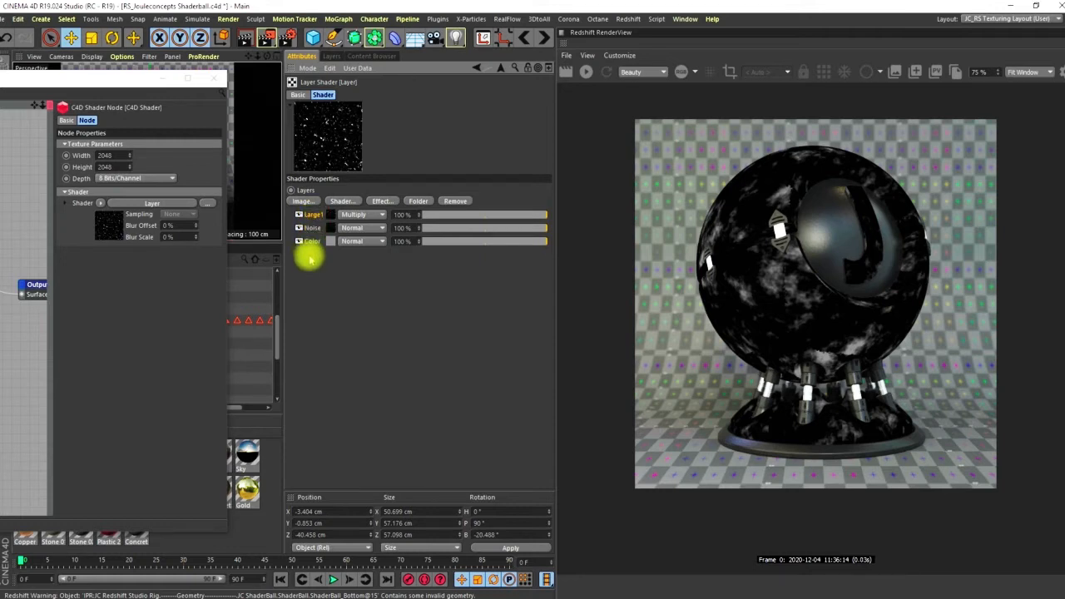
double_click(314, 227)
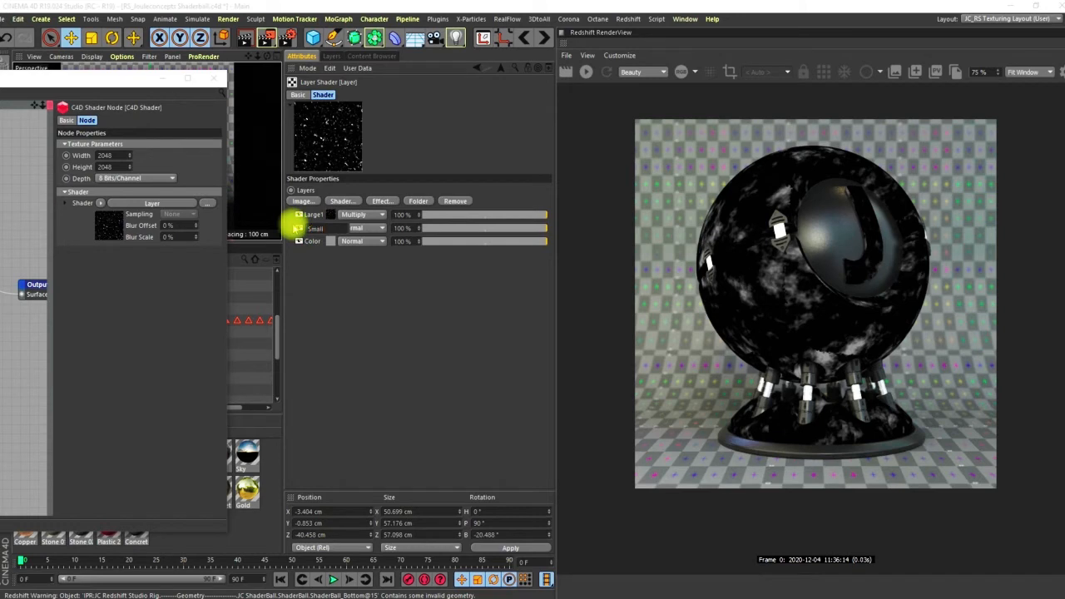
key("Return")
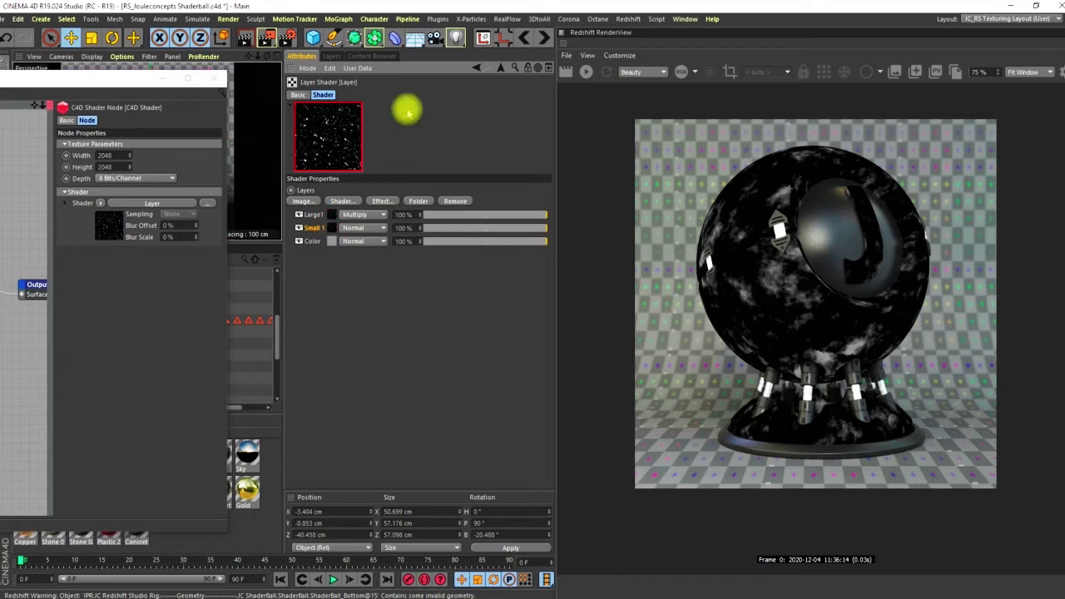
Open the Small 1 layer's noise settings and set its Global Scale to 62%
left_click(332, 228)
left_click(307, 211)
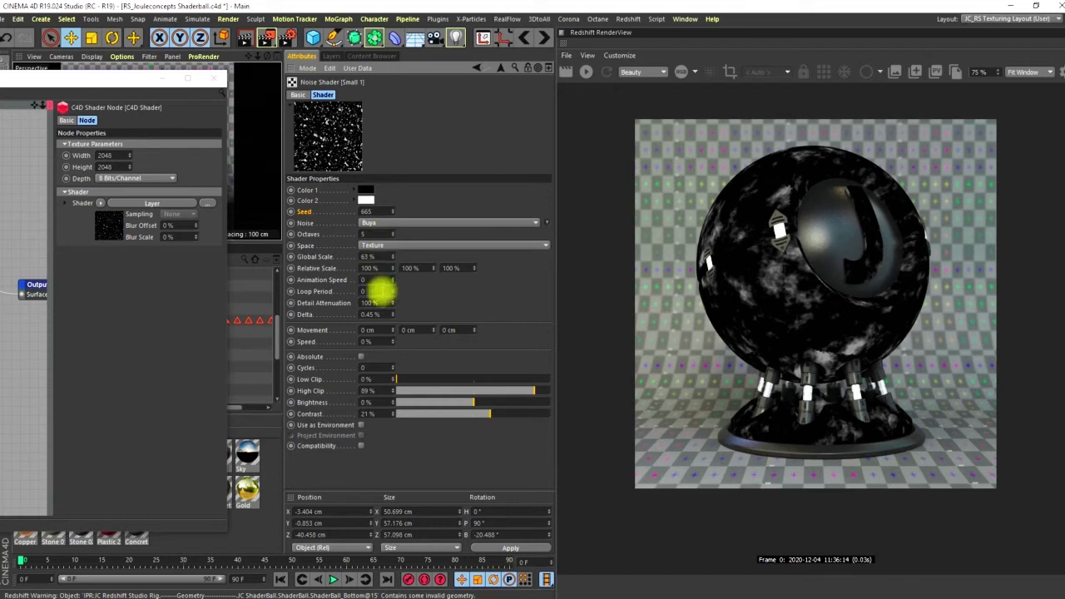
left_click(392, 259)
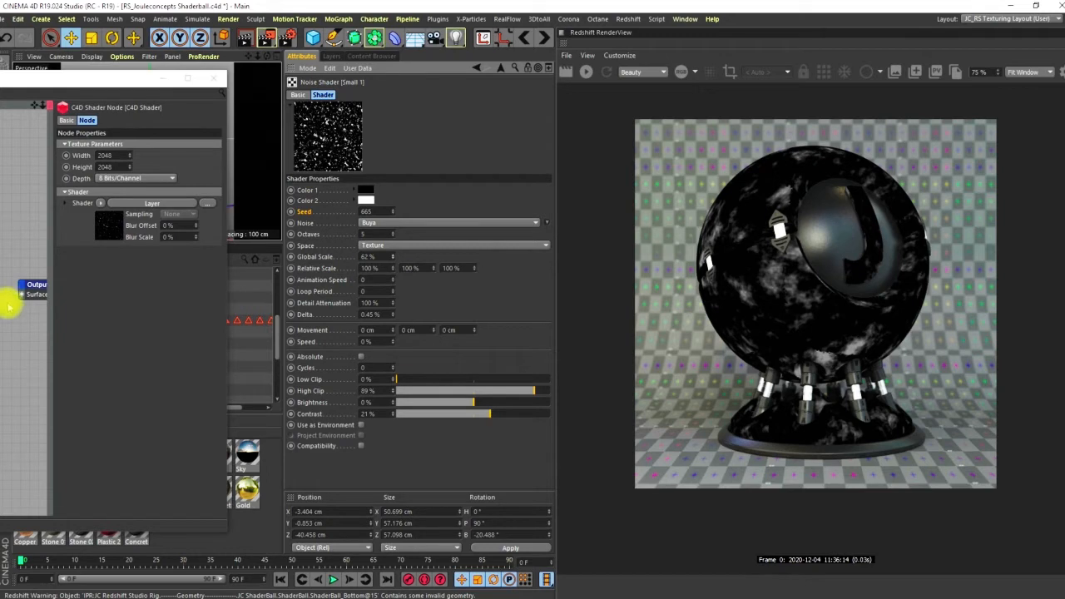
Disconnect the Output node's Surface input, then move the node editor aside and reopen the C4D Shader node's Layer shader
mouse_move(9, 293)
left_mouse_down()
mouse_move(4, 331)
mouse_move(21, 310)
mouse_move(7, 305)
mouse_move(12, 292)
left_mouse_up()
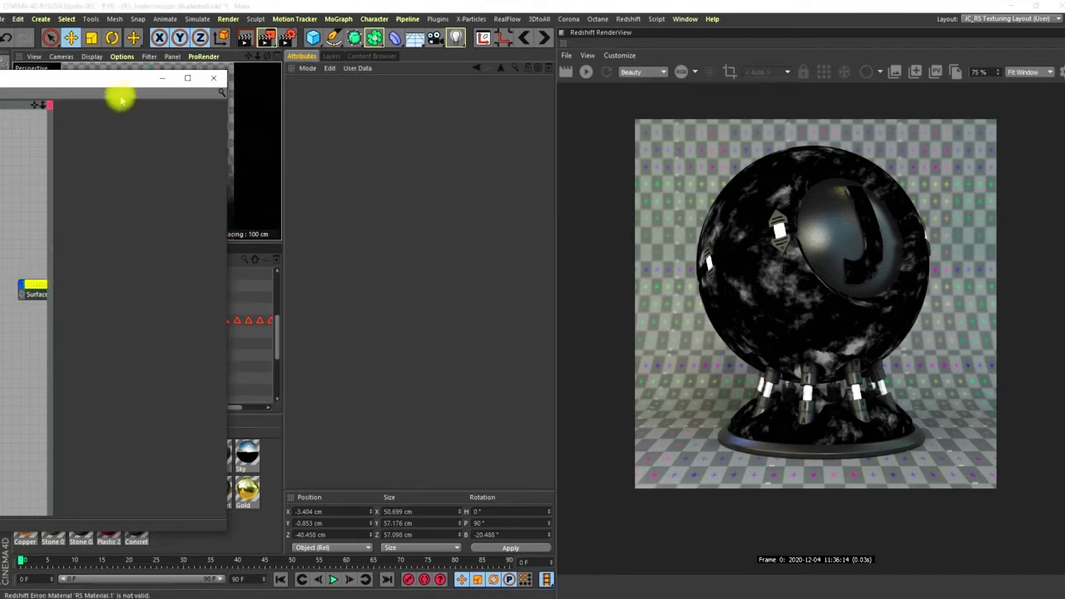
left_click(17, 249)
left_click_drag(307, 97, 25, 67)
left_click(41, 204)
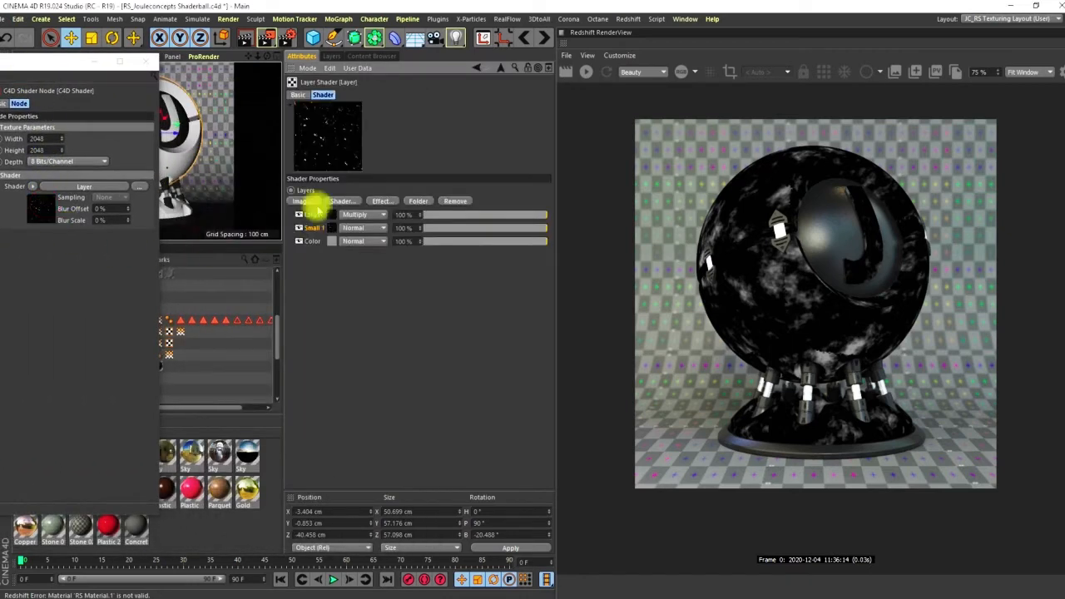
Set the Small 1 noise's Global Scale to 29% and Seed to 723, using a separate preview window
left_click(330, 226)
left_click_drag(392, 258, 369, 191)
key("ctrl+s")
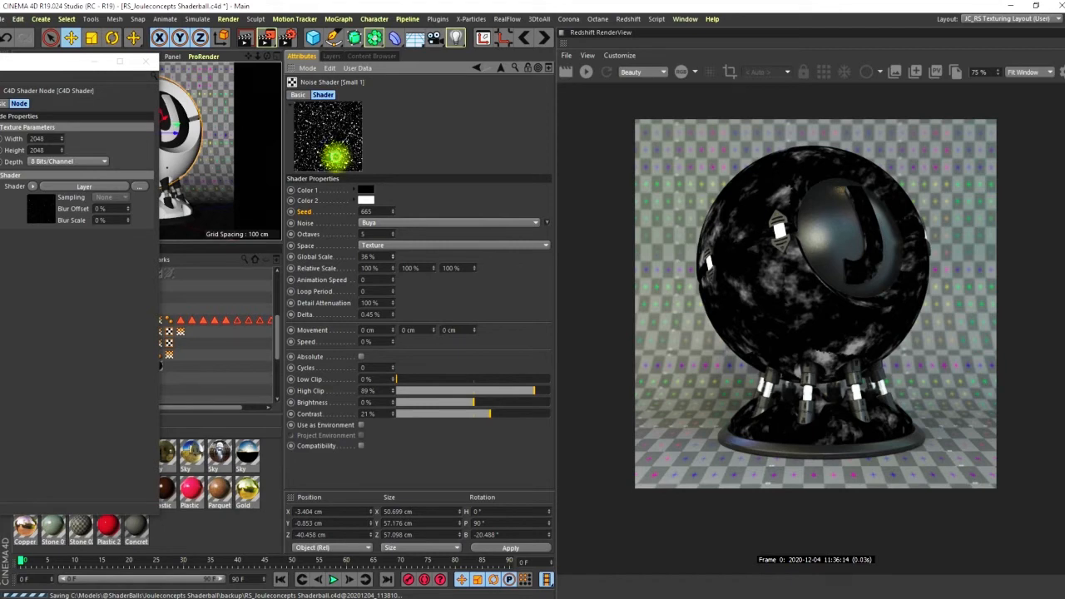
right_click(337, 152)
left_click(370, 173)
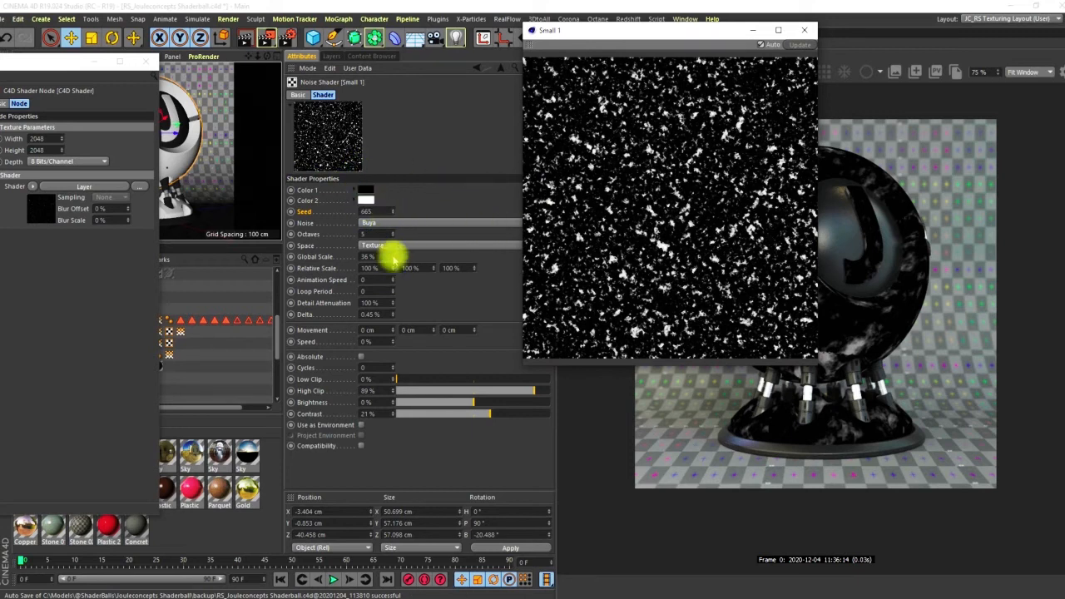
left_click_drag(393, 258, 394, 265)
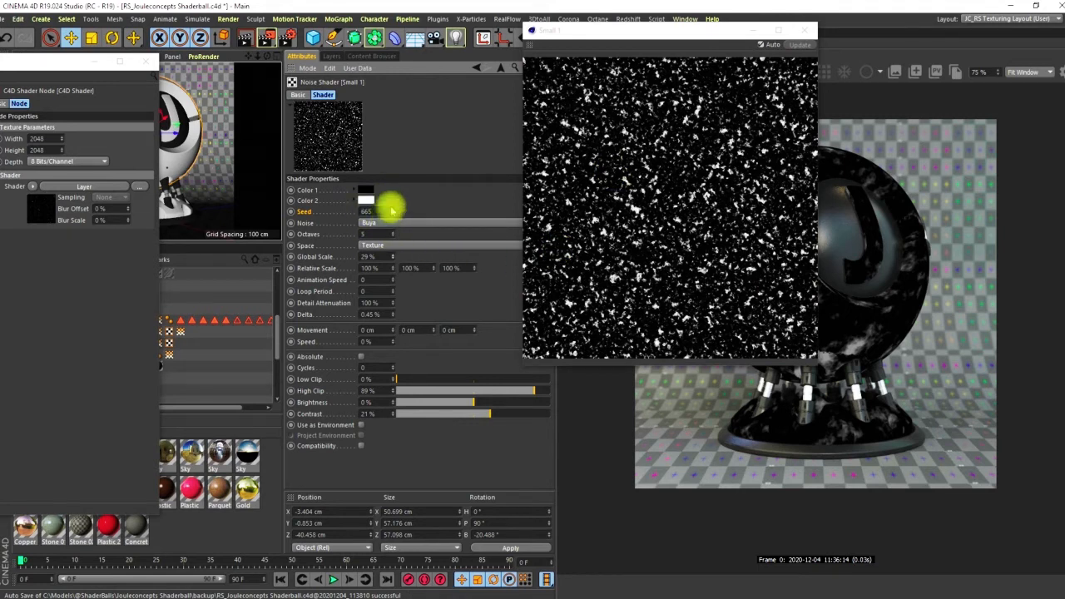
left_click_drag(393, 212, 397, 170)
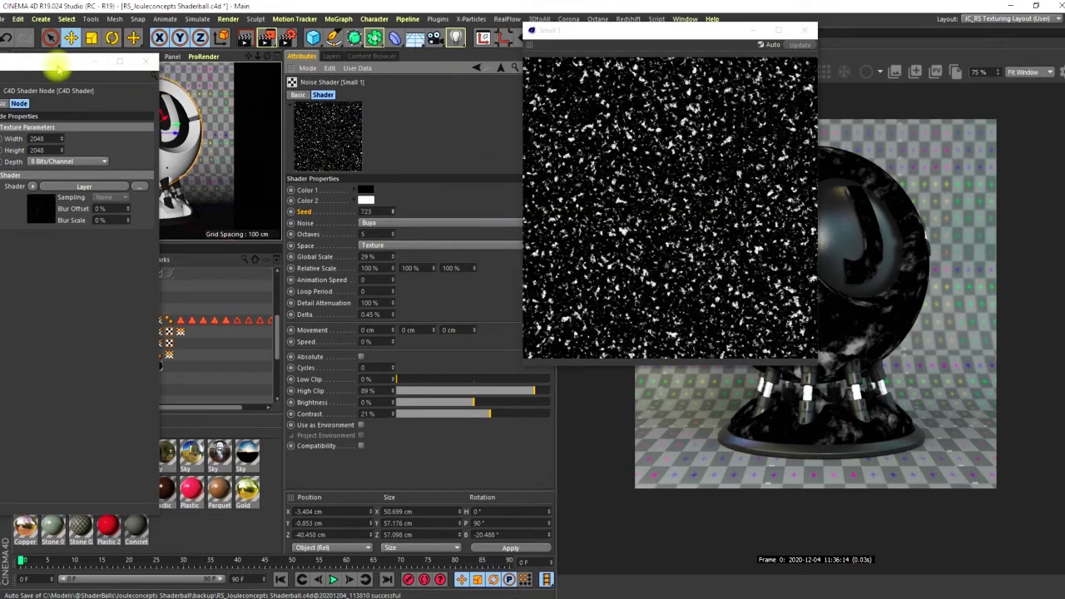
Replace the noise preview window with one of the whole Layer shader and compare it with Small 1 hidden and shown
left_click(41, 208)
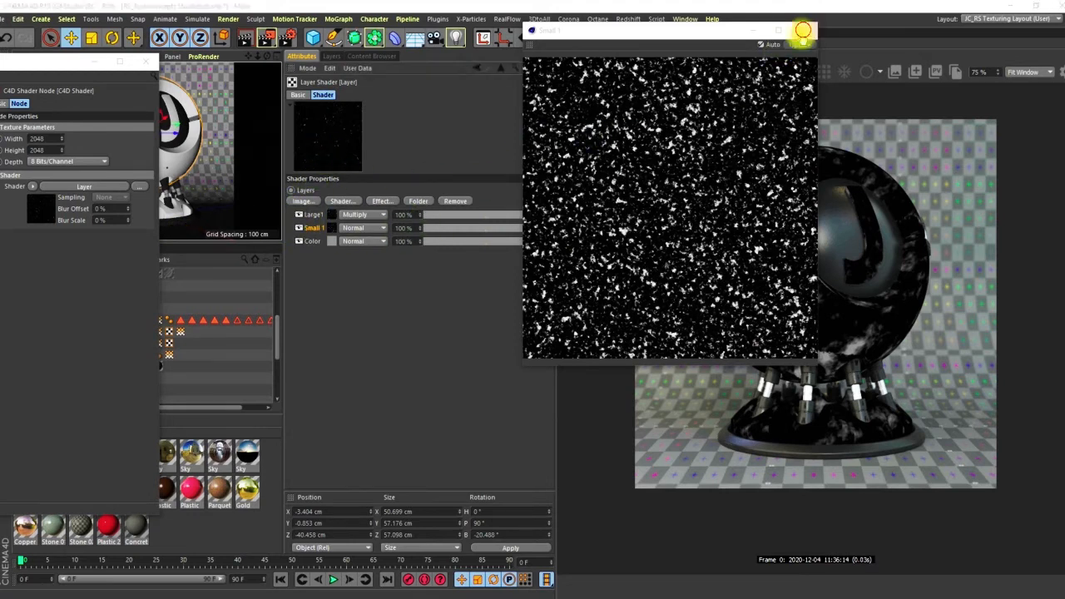
left_click(803, 31)
right_click(327, 133)
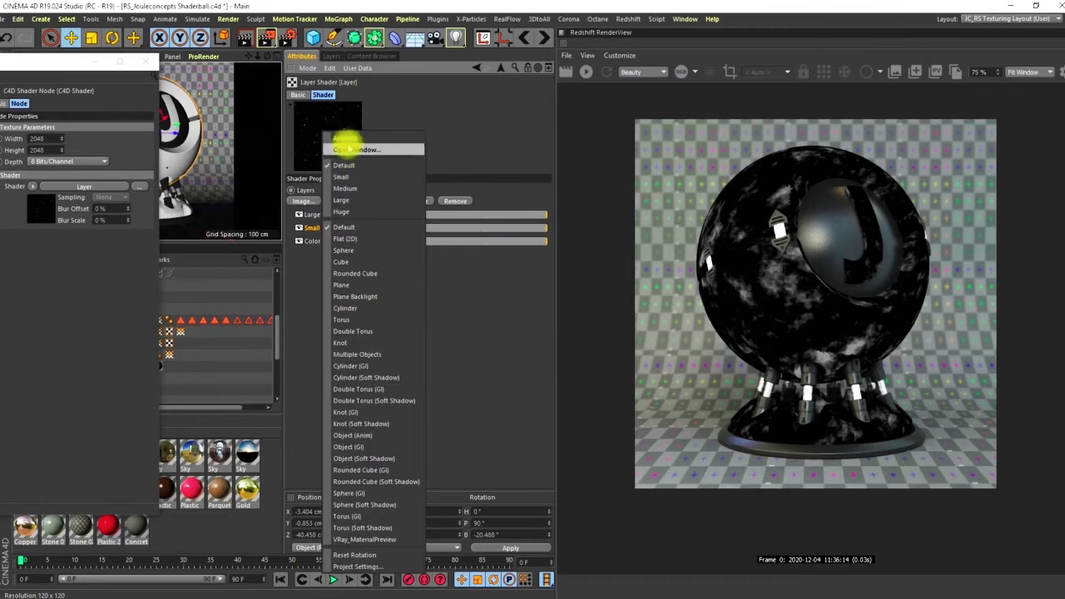
left_click(354, 150)
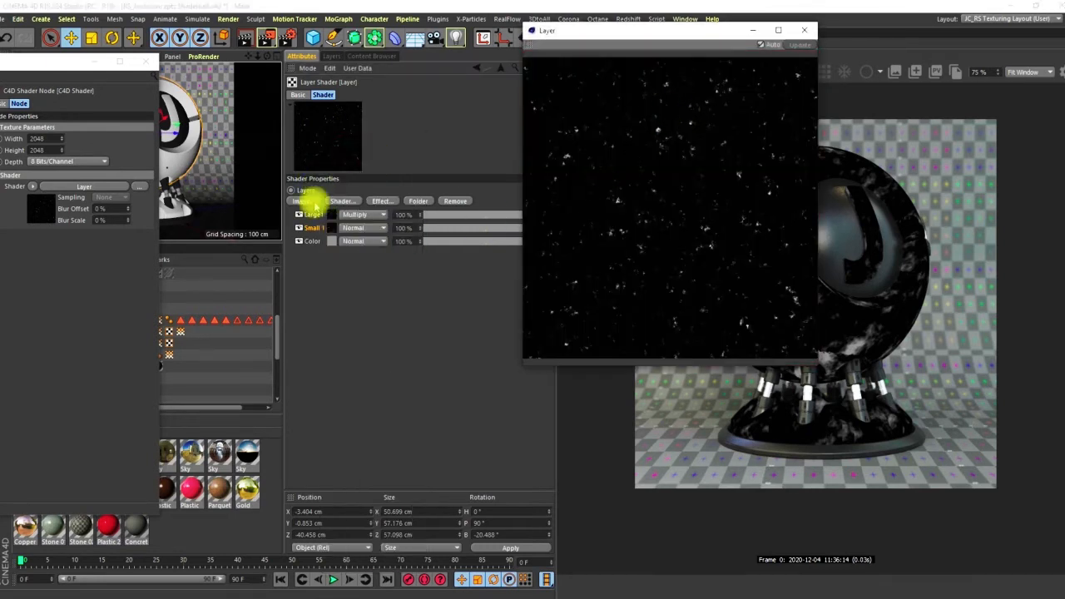
left_click(299, 228)
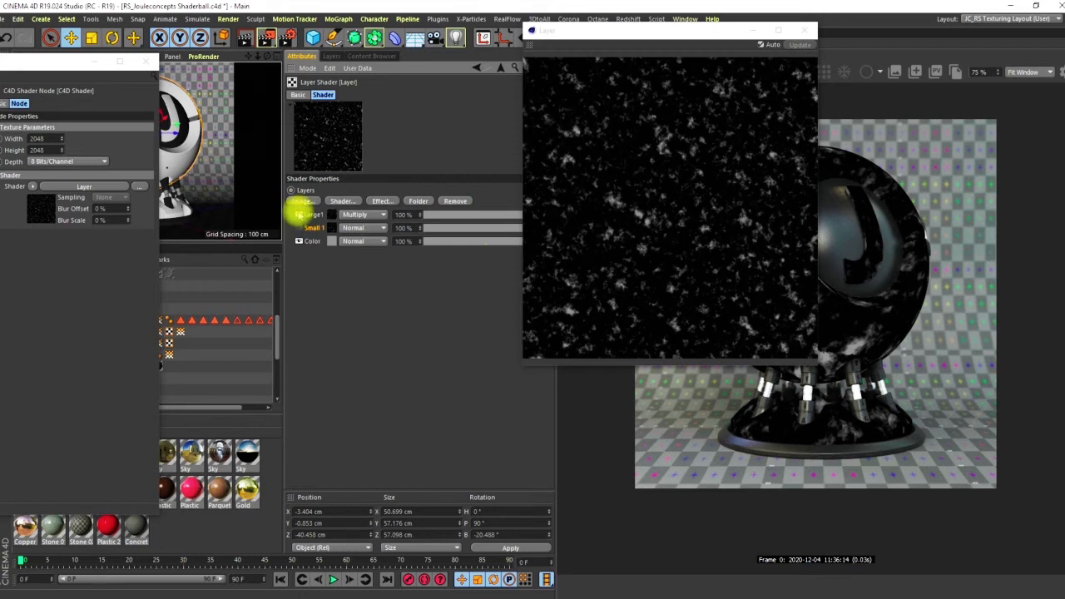
left_click(300, 228)
Hide the Large1 layer while setting Small 1's blending mode to Multiply, and show Large1 again
left_click(300, 216)
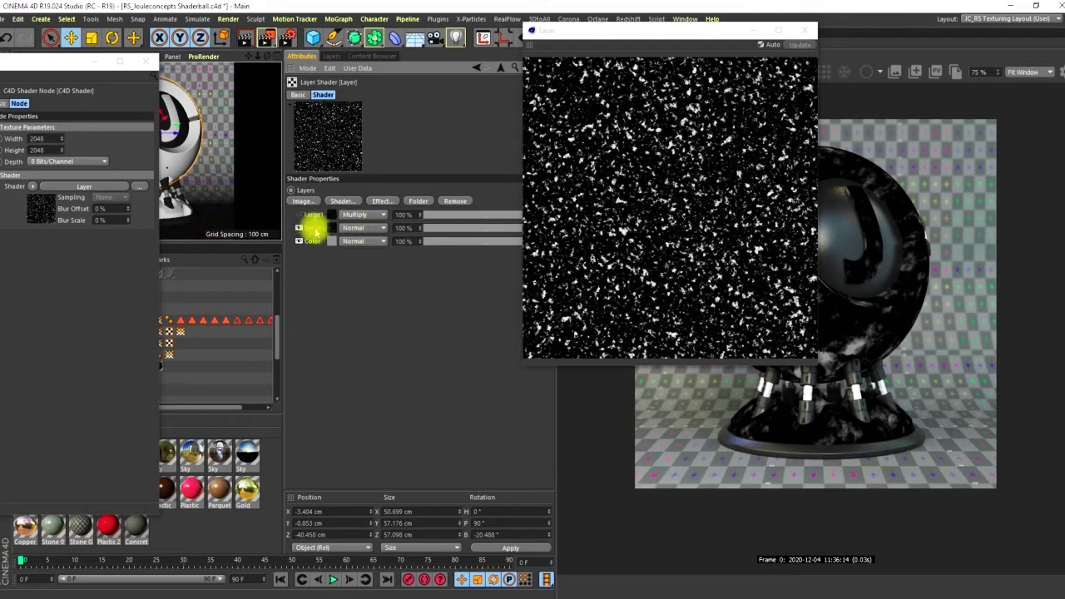
left_click(359, 228)
left_click(352, 249)
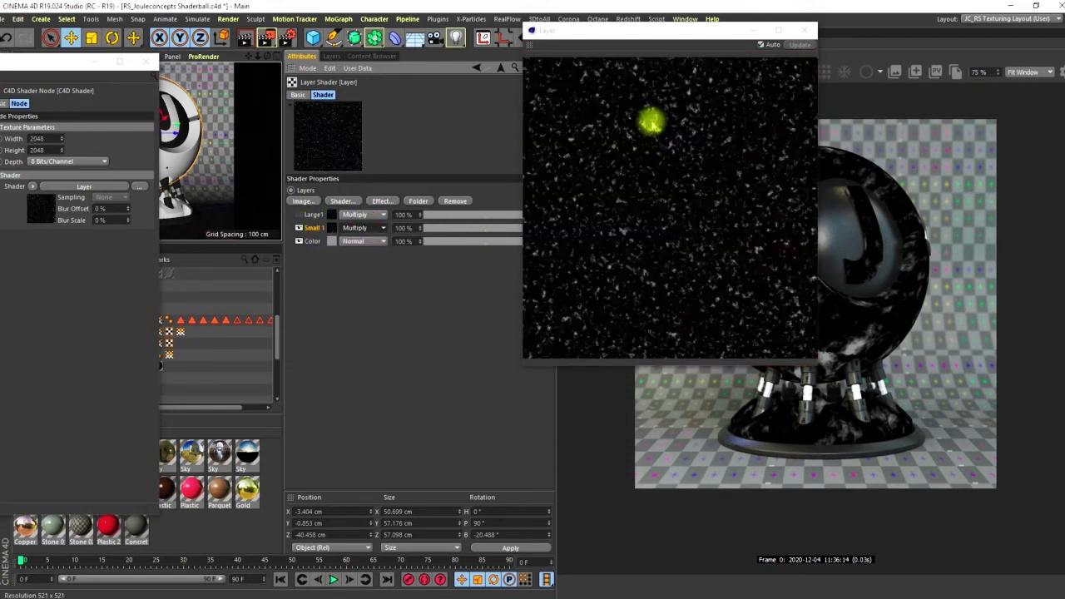
left_click(301, 217)
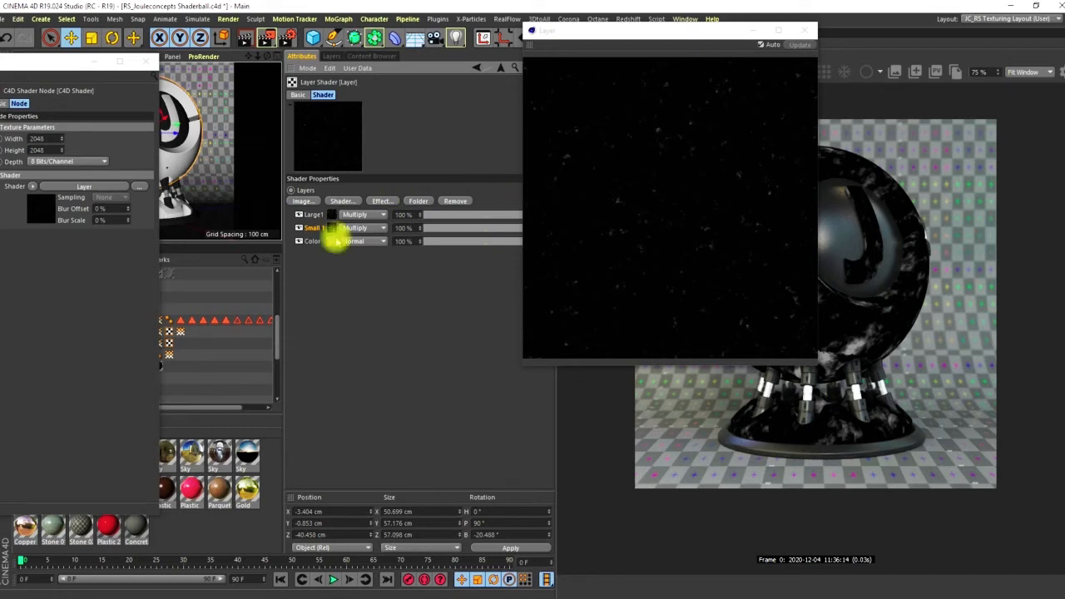
Compare the layer blend by toggling Small 1 and Large1 in turn, with the preview window beside the render
left_click(299, 228)
left_click(298, 229)
left_click(299, 215)
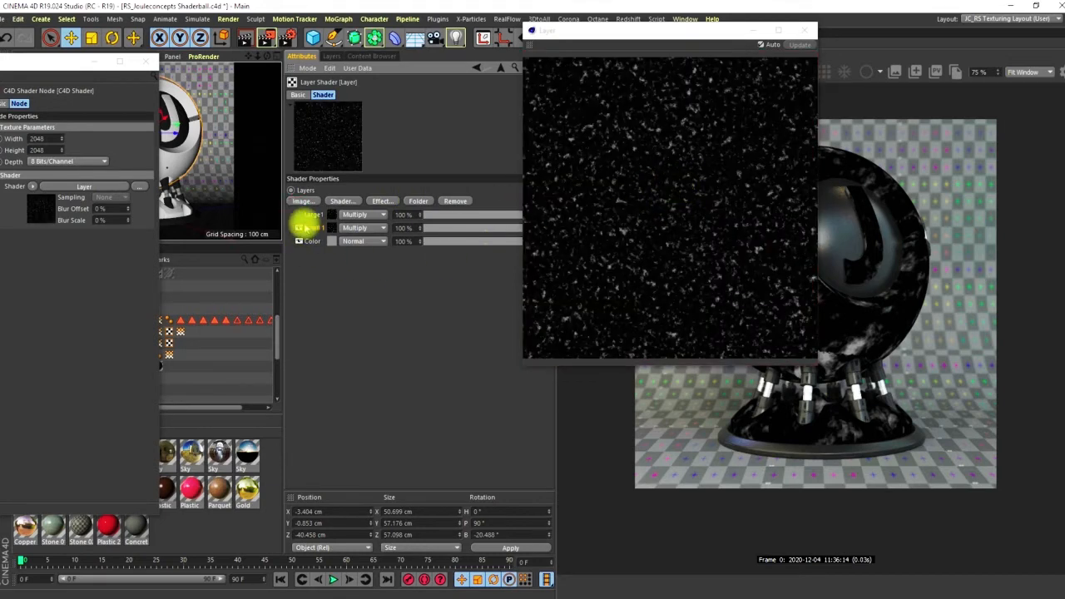
left_click(298, 214)
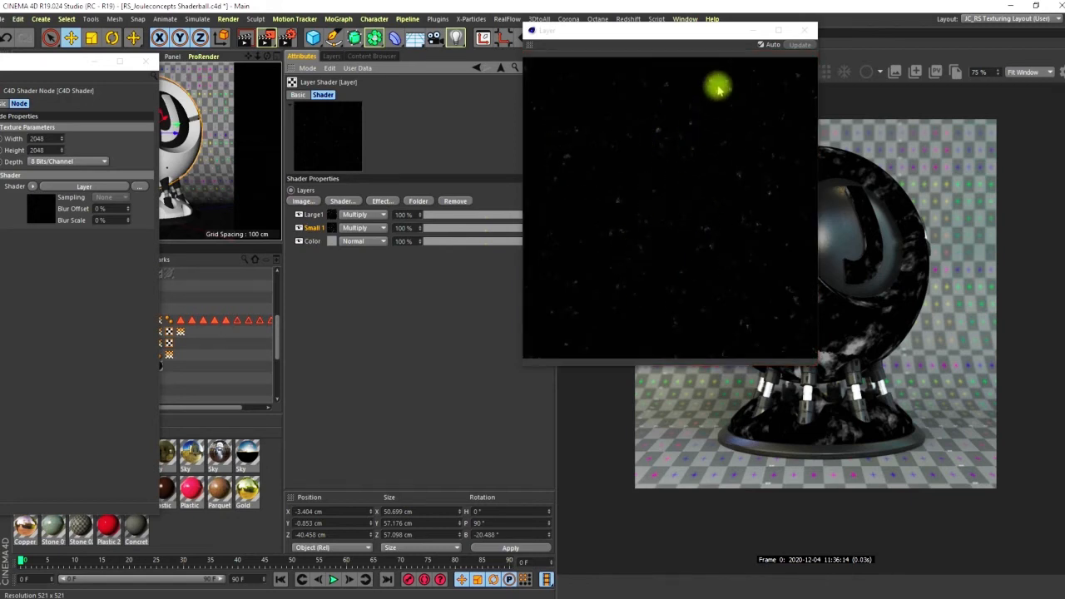
left_click_drag(713, 30, 651, 89)
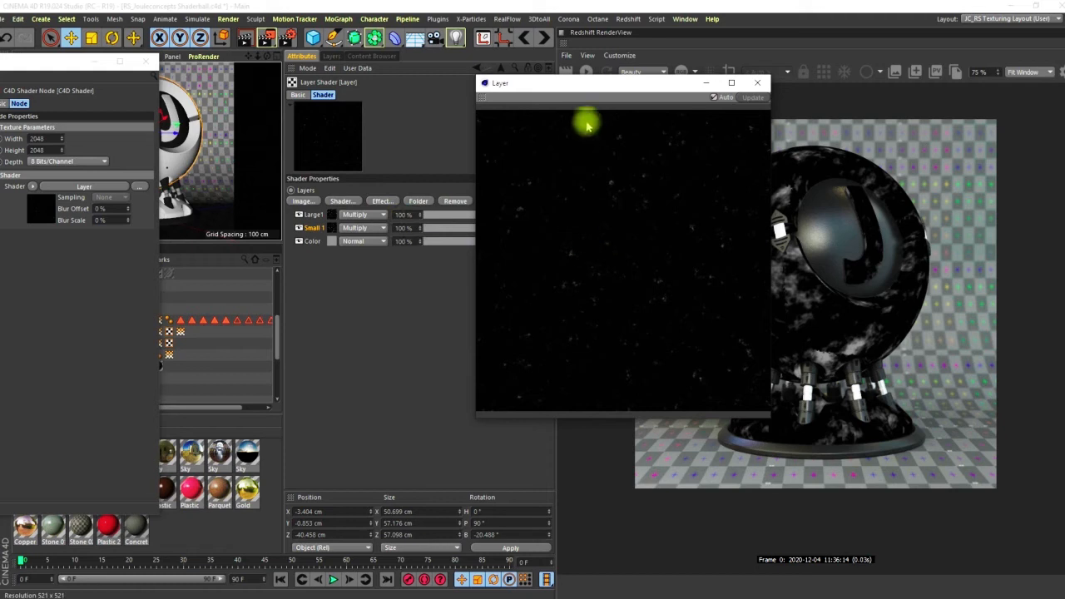
left_click_drag(595, 83, 465, 70)
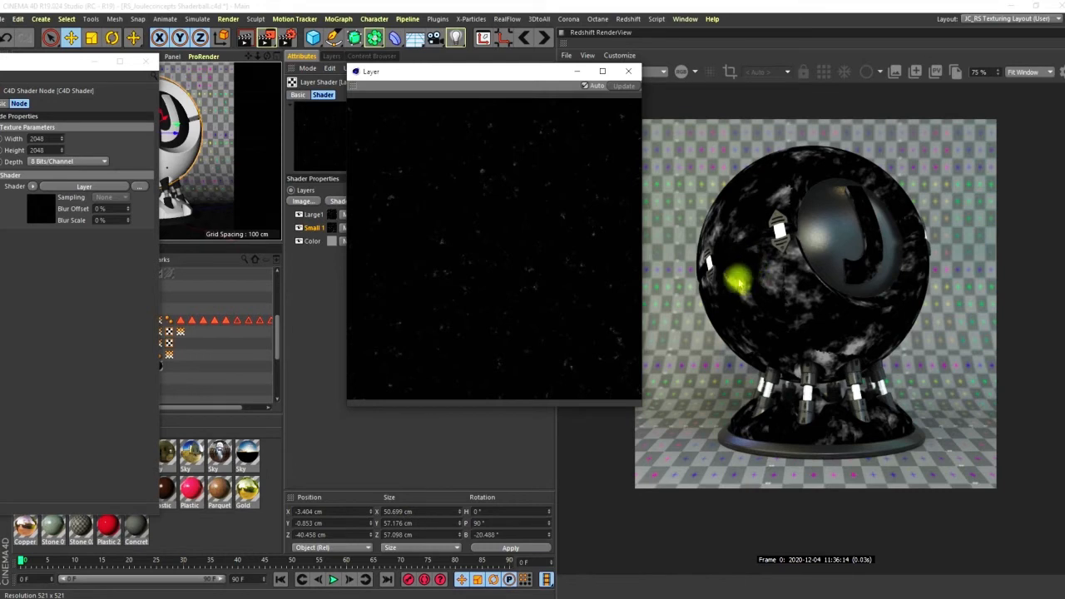
left_click_drag(522, 75, 617, 110)
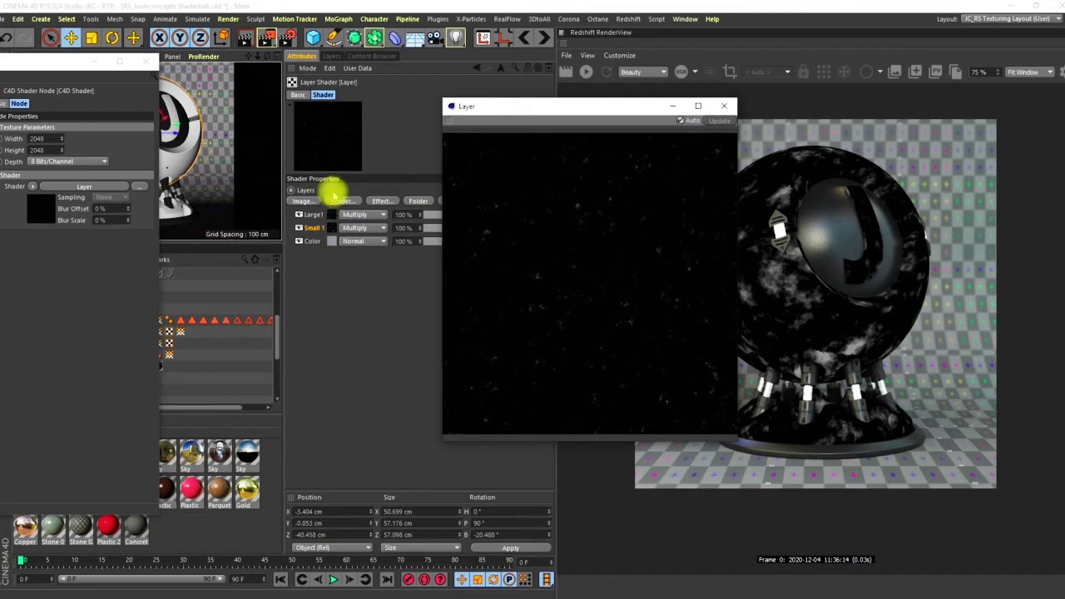
left_click(334, 201)
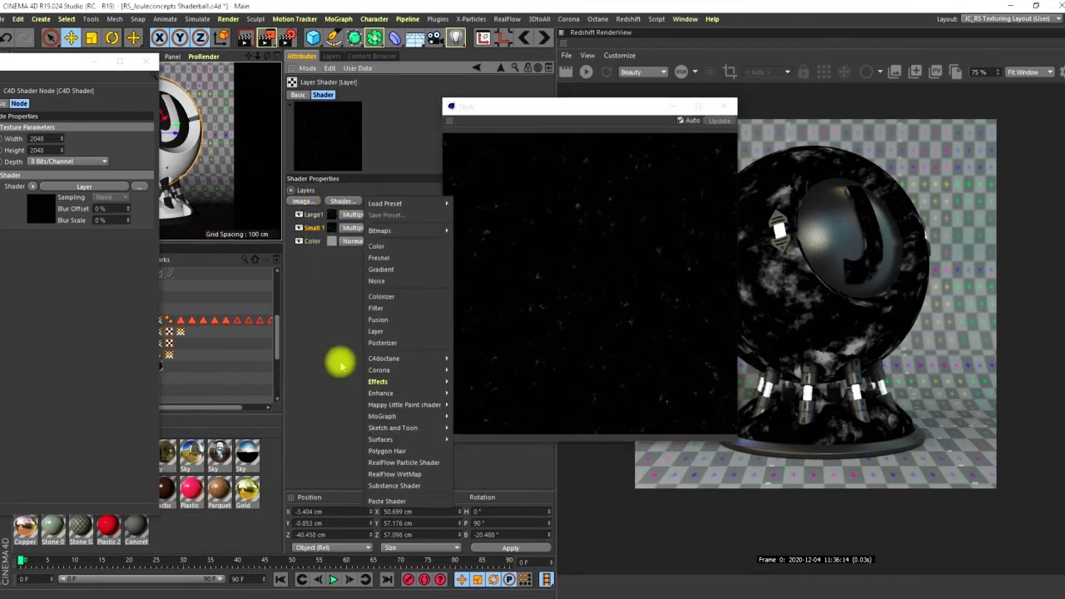
left_click(376, 279)
left_click_drag(304, 210, 310, 245)
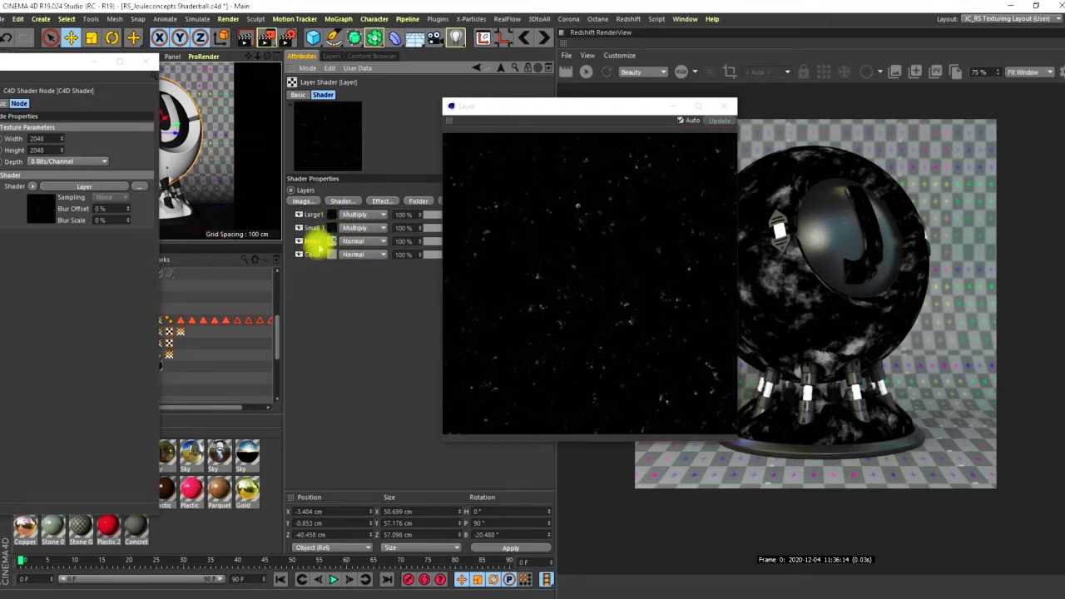
left_click(331, 241)
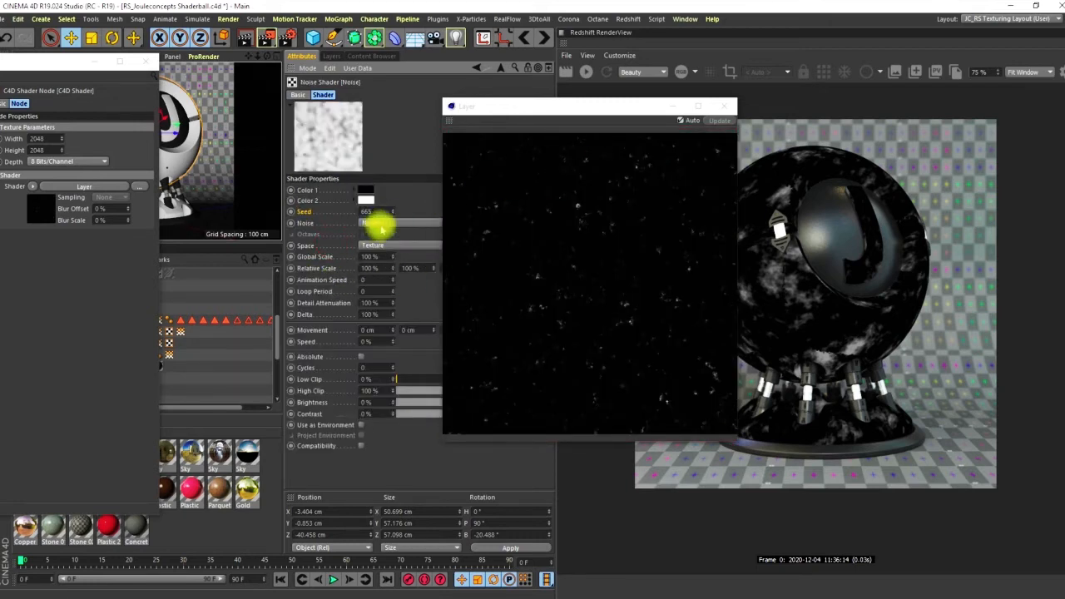
left_click(379, 225)
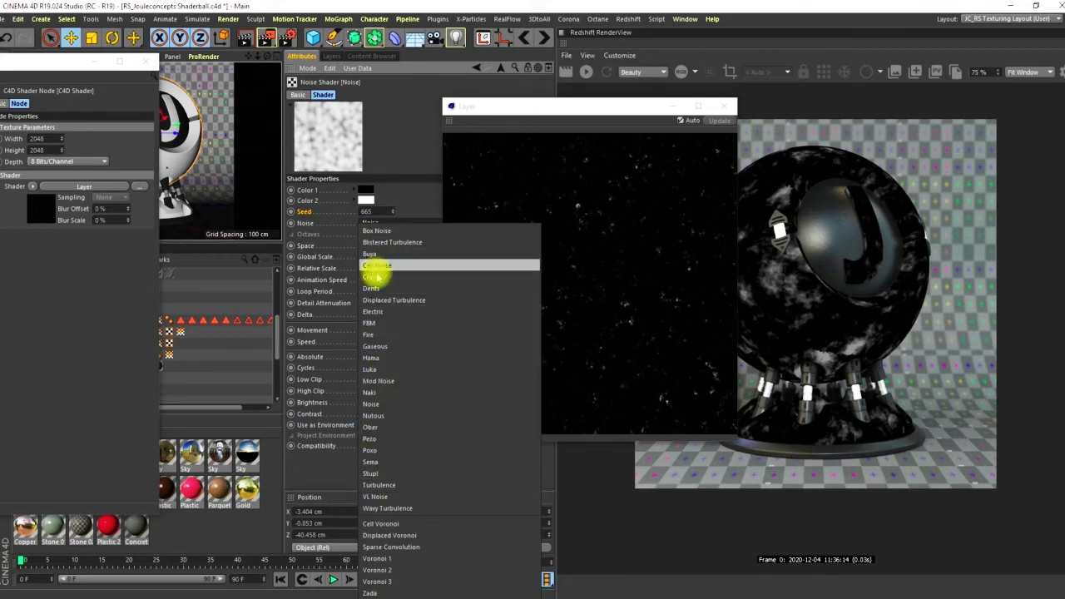
left_click(409, 133)
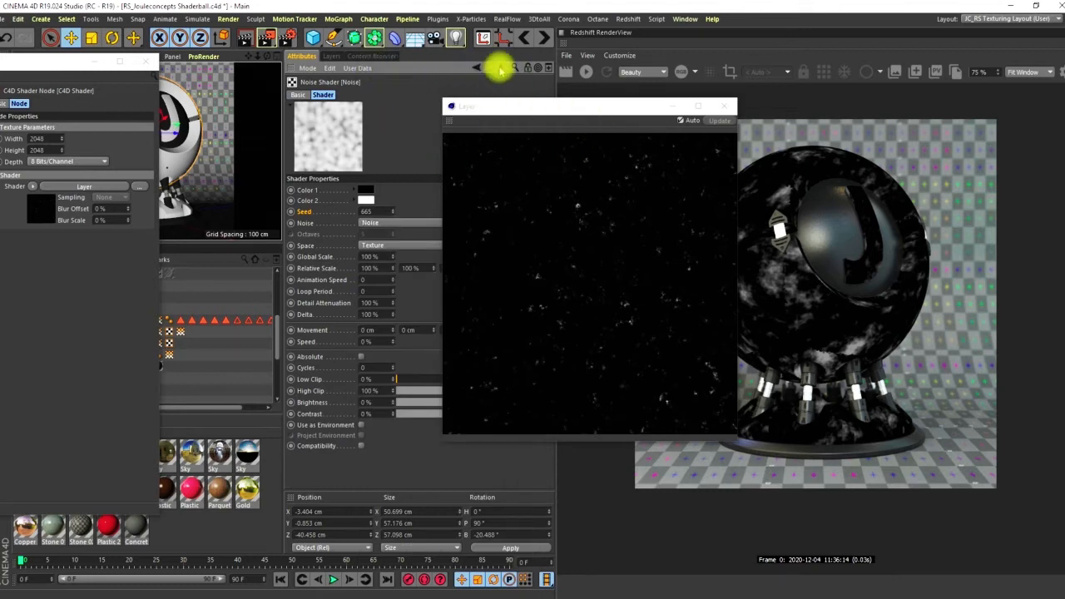
left_click(499, 70)
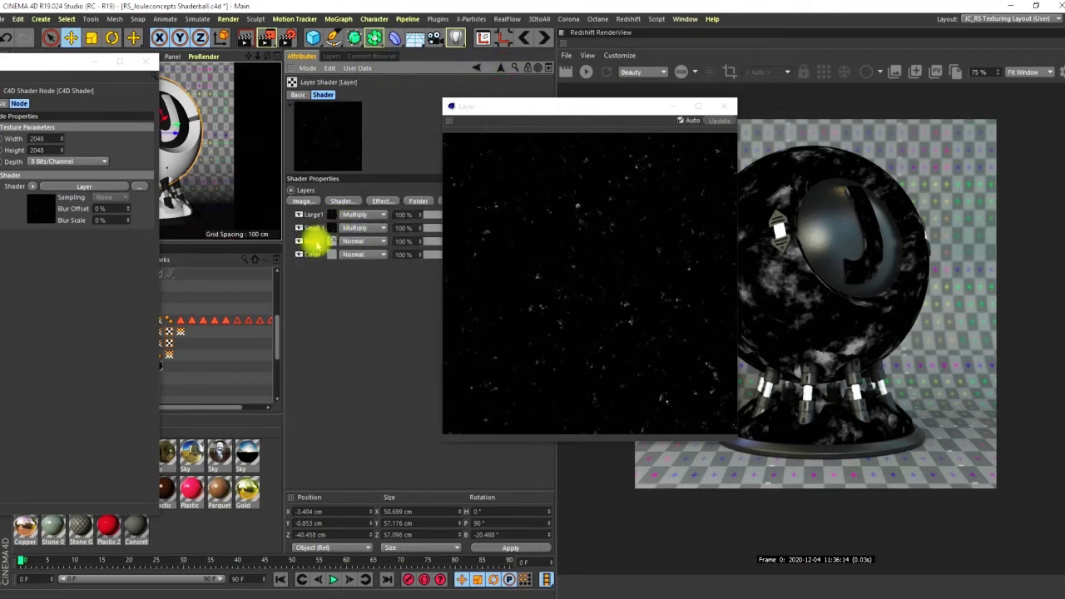
key("Delete")
Duplicate the Large1 layer beneath Small 1 and open the copy's noise settings, keeping the preview window clear of them
left_click_drag(311, 215, 338, 243, "ctrl")
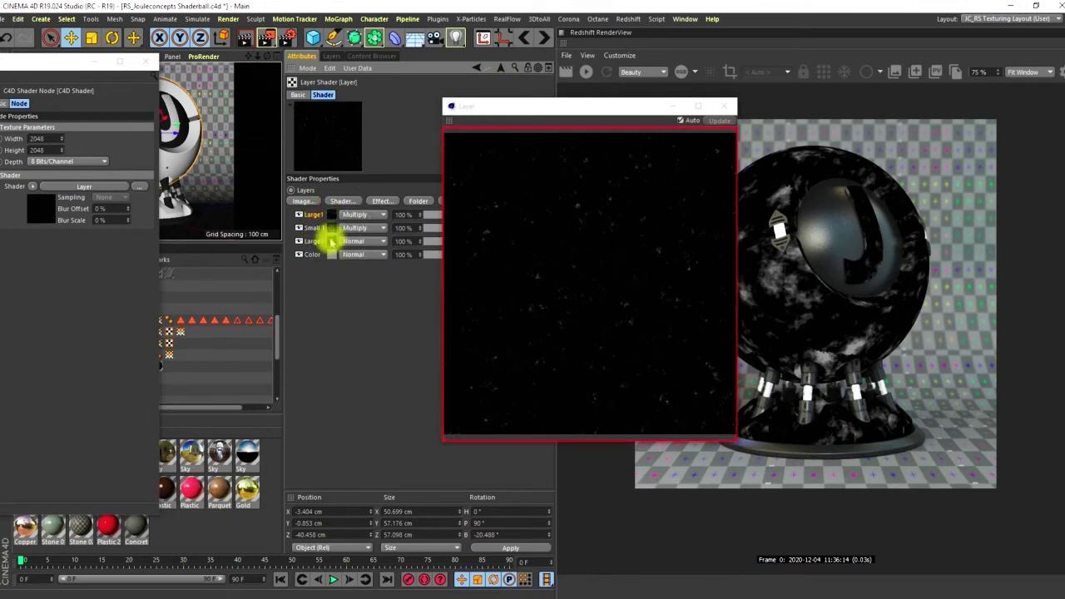
double_click(331, 241)
left_click_drag(585, 109, 773, 85)
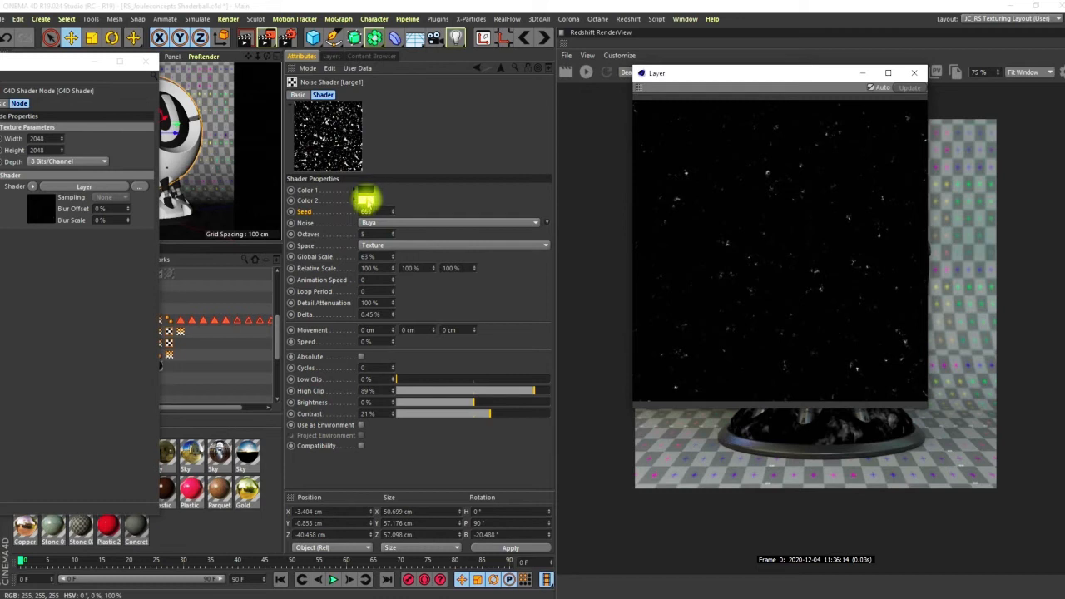
Swap the copied Large1 noise's colors, making Color 1 white and Color 2 black
left_click(367, 201)
left_click(367, 200)
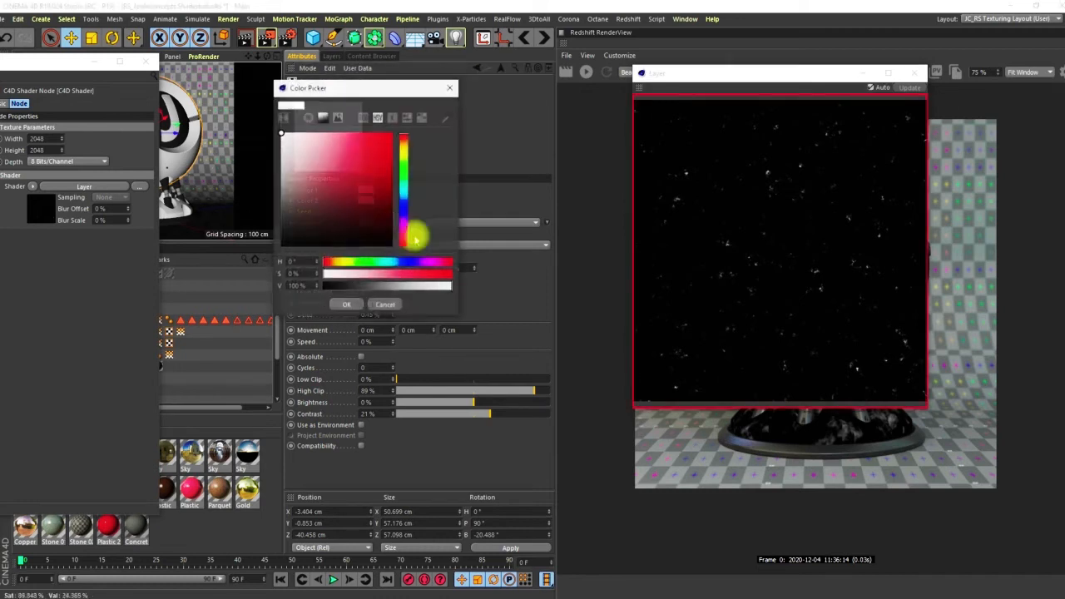
left_click(346, 306)
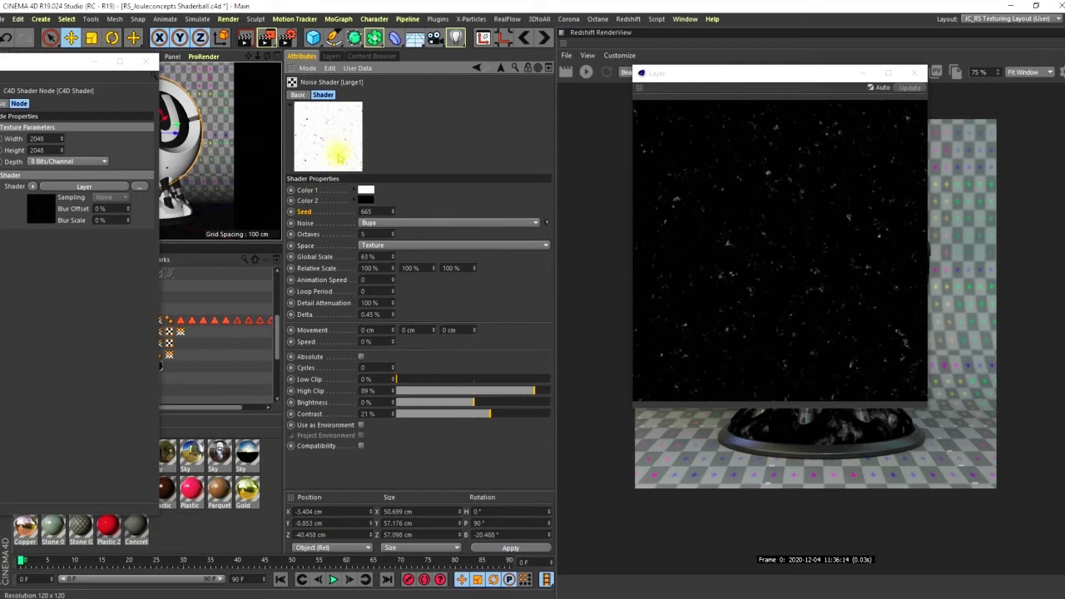
Vary the copied noise's pattern by setting its Seed to 889 and its Global Scale to 54%
left_click_drag(393, 213, 416, 88)
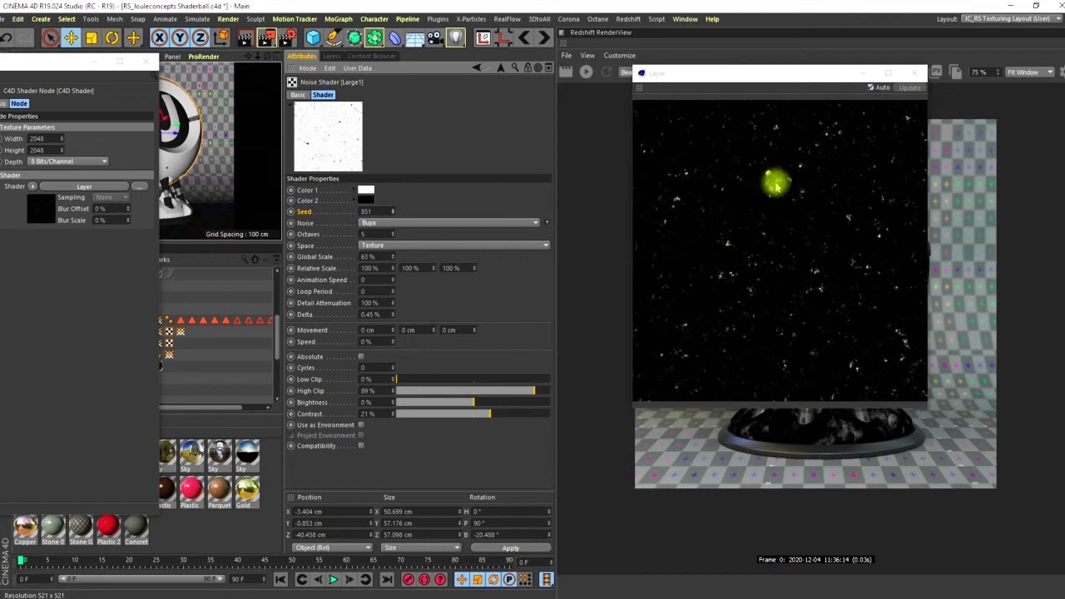
left_click_drag(399, 219, 395, 186)
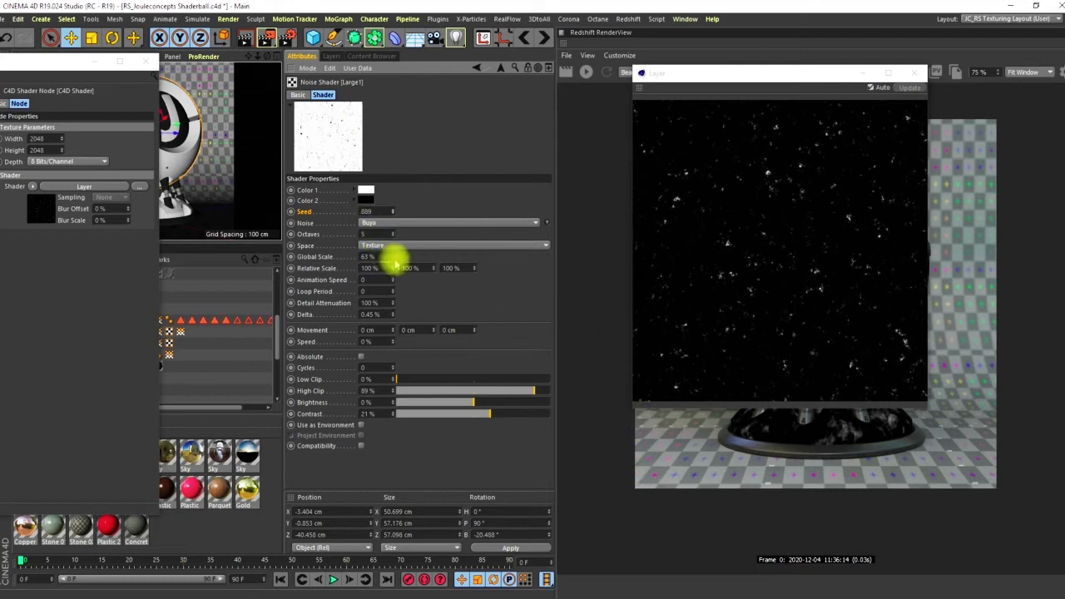
left_click_drag(393, 256, 397, 275)
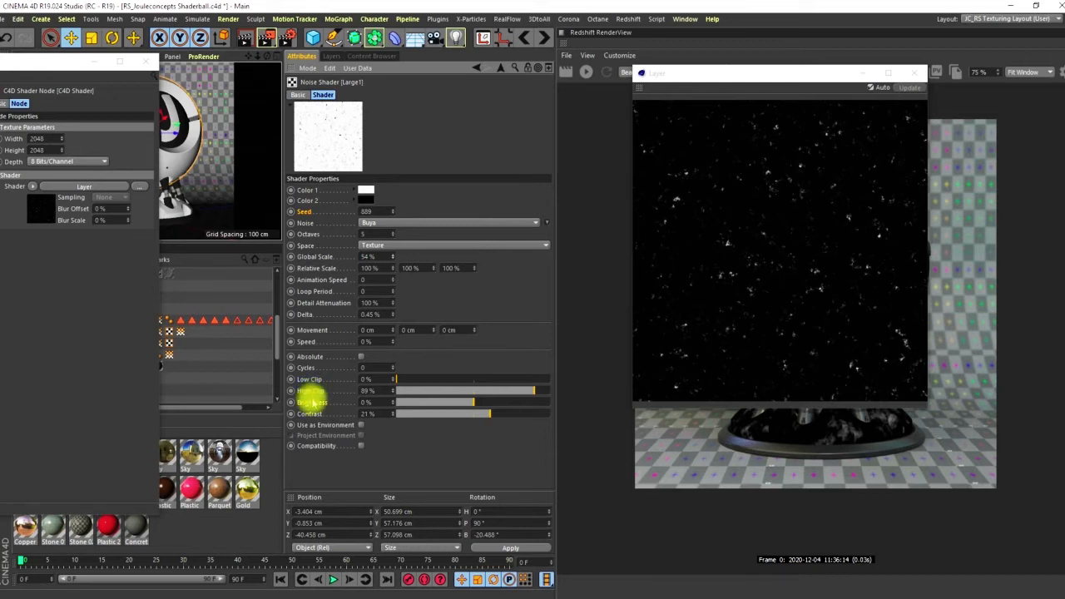
Raise the copied noise's High Clip to 100% and open this noise in the enlarged preview window
left_click_drag(534, 390, 555, 388)
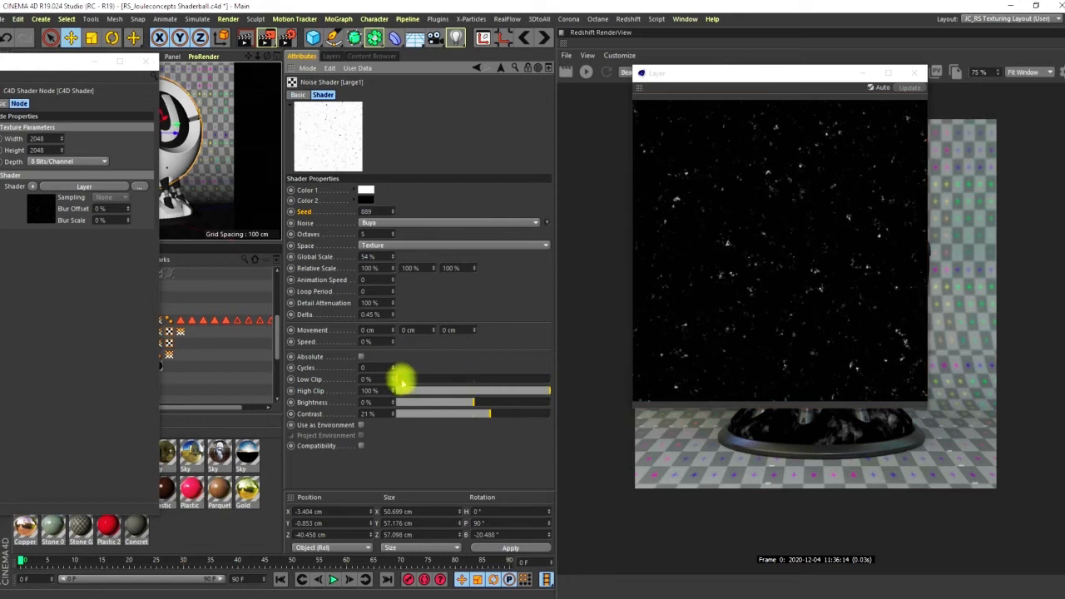
left_click(354, 135)
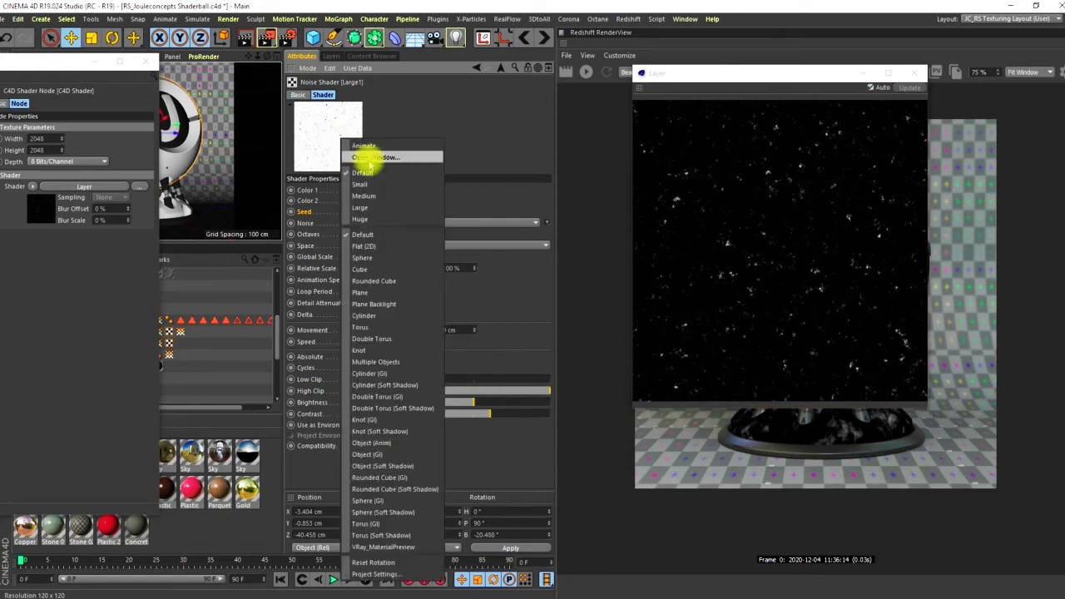
left_click(374, 150)
Try different clipping and contrast amounts on the copied noise, settling on Low Clip 5% and Contrast 17%
left_click_drag(414, 381, 405, 381)
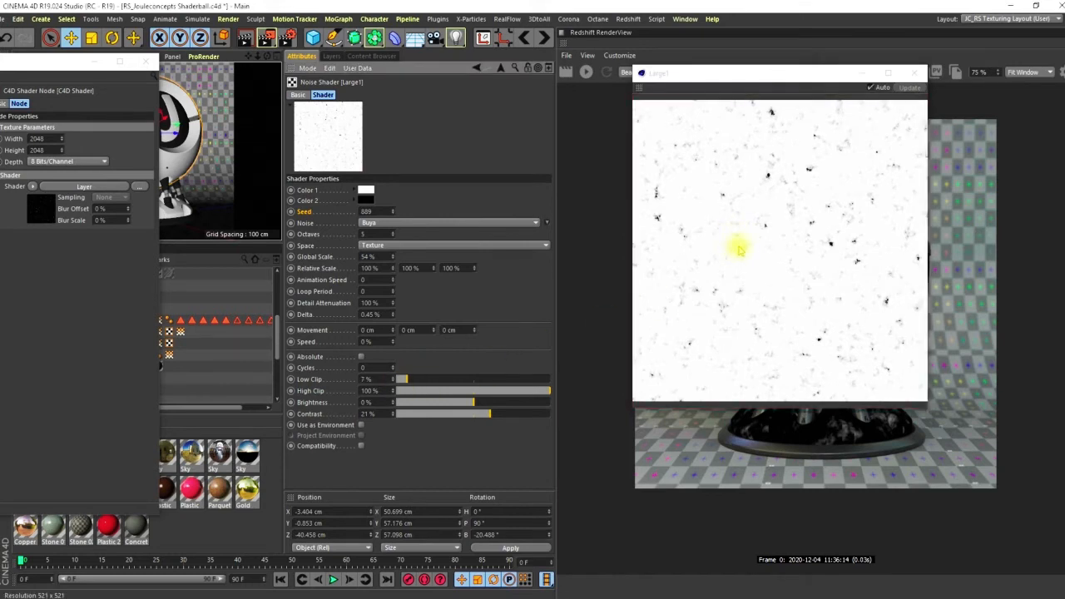
left_click_drag(405, 380, 468, 380)
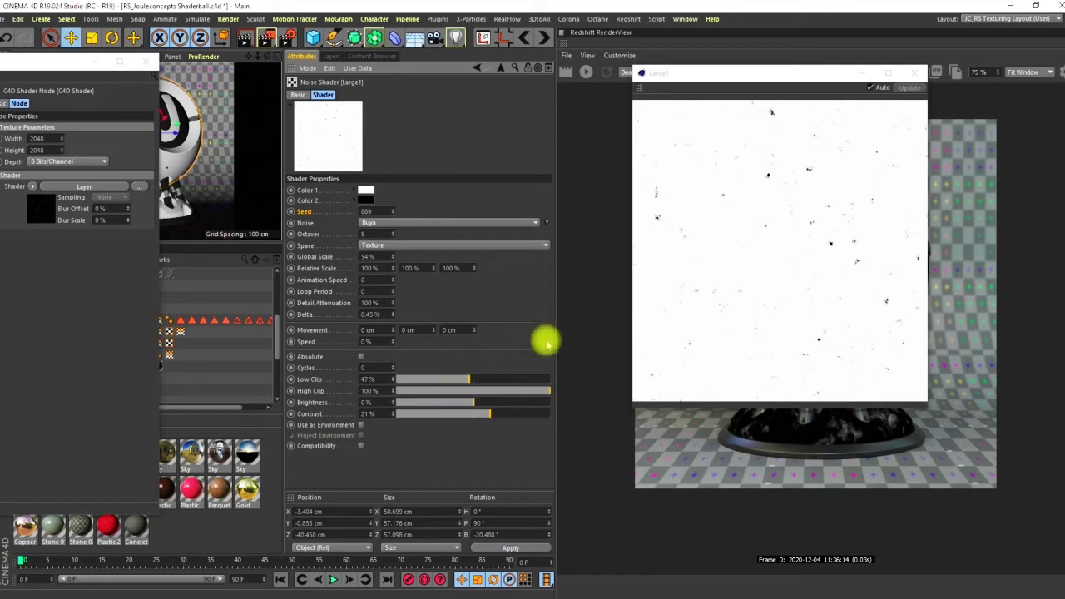
left_click_drag(469, 380, 490, 379)
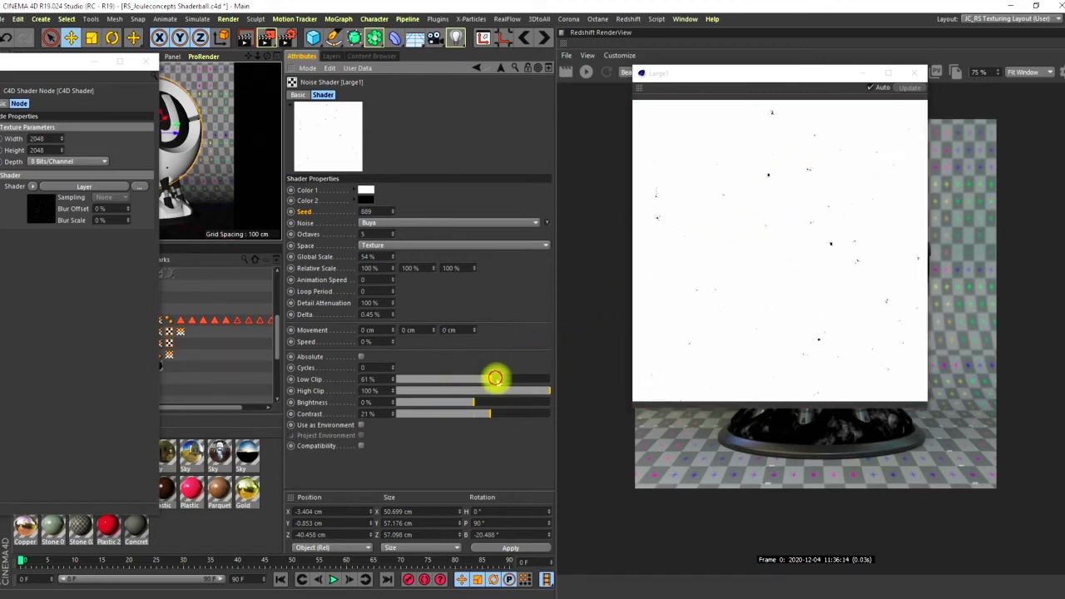
left_click_drag(491, 379, 404, 381)
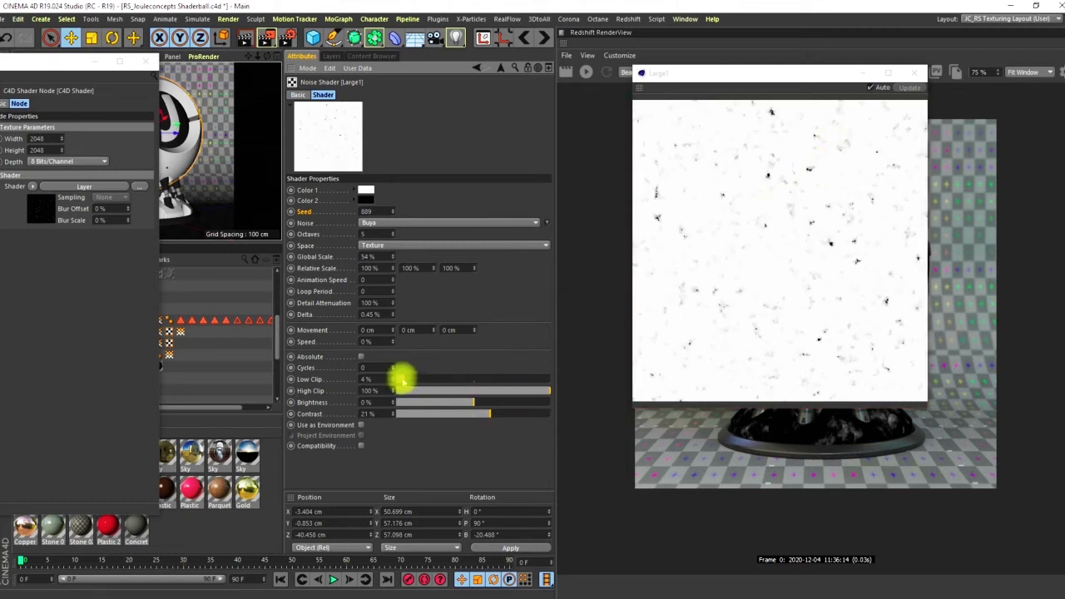
left_click_drag(400, 379, 409, 379)
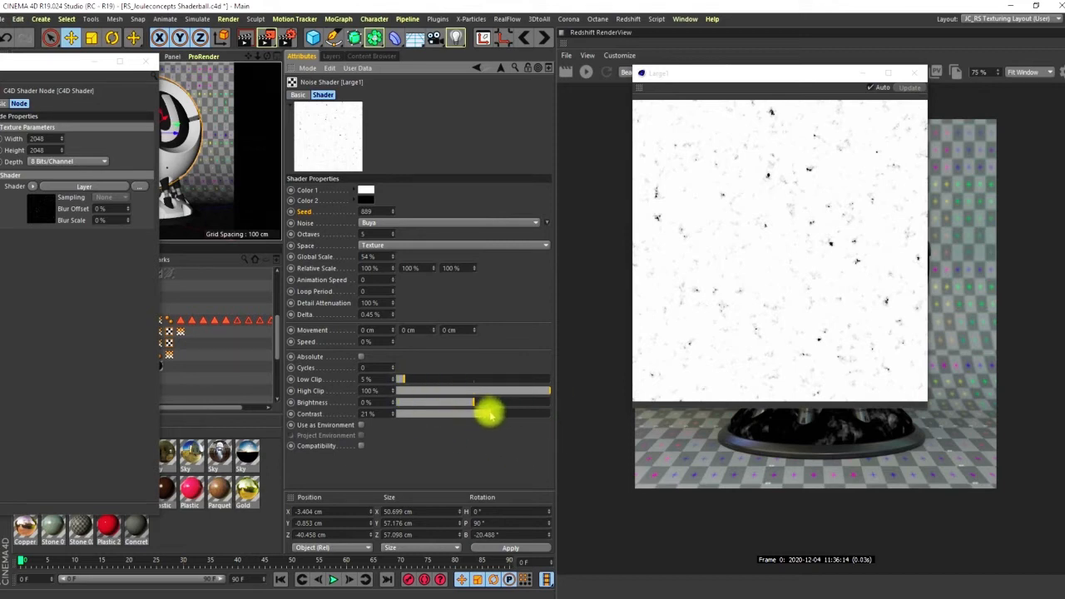
left_click_drag(491, 416, 514, 419)
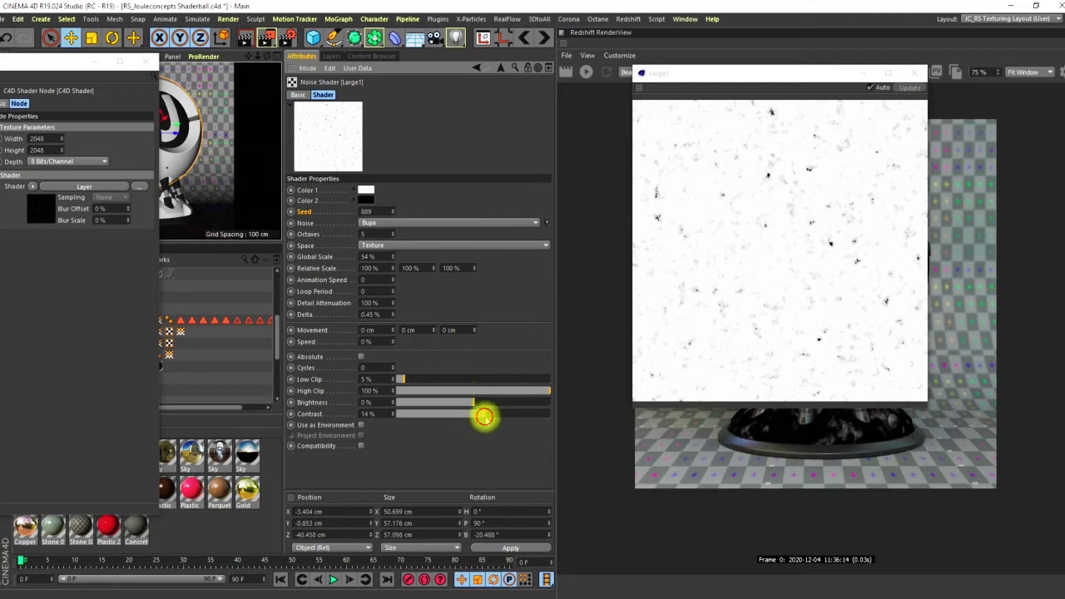
left_click_drag(487, 420, 489, 419)
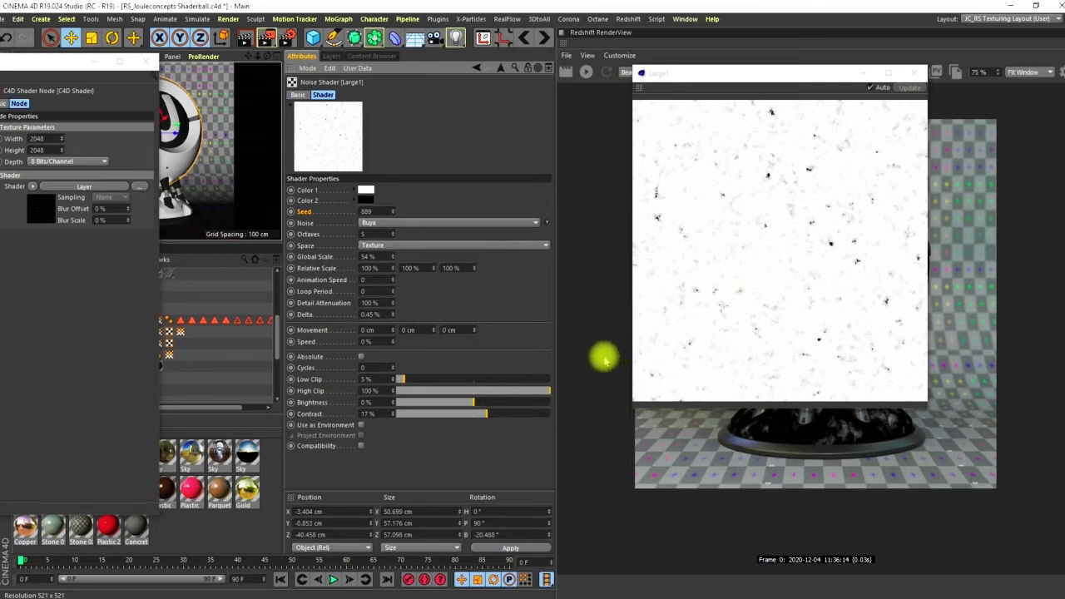
Return to the parent Layer shader and open its combined result in the preview window
left_click(501, 67)
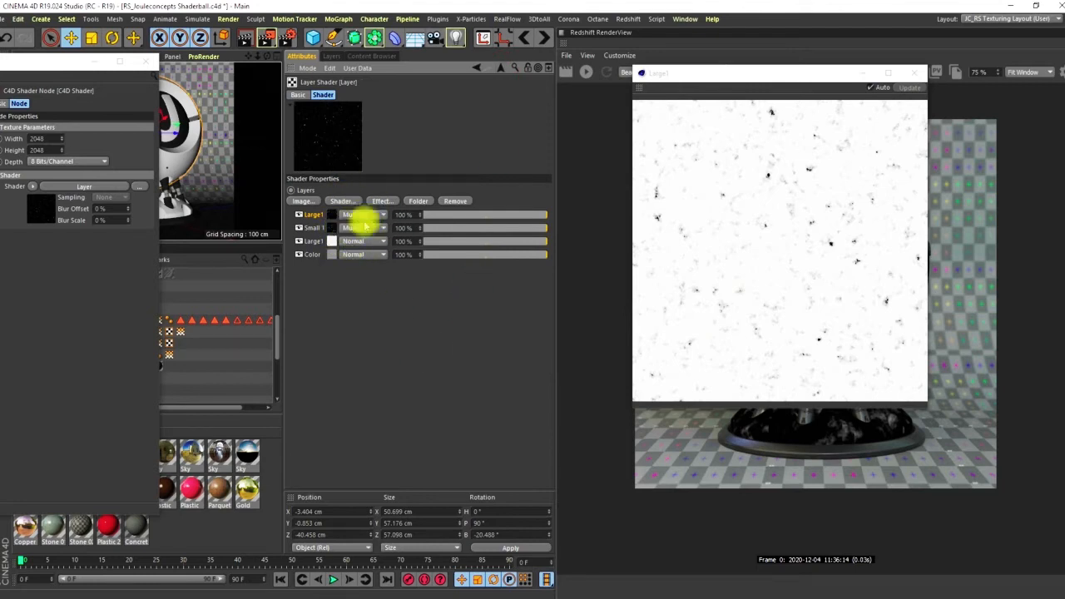
right_click(339, 129)
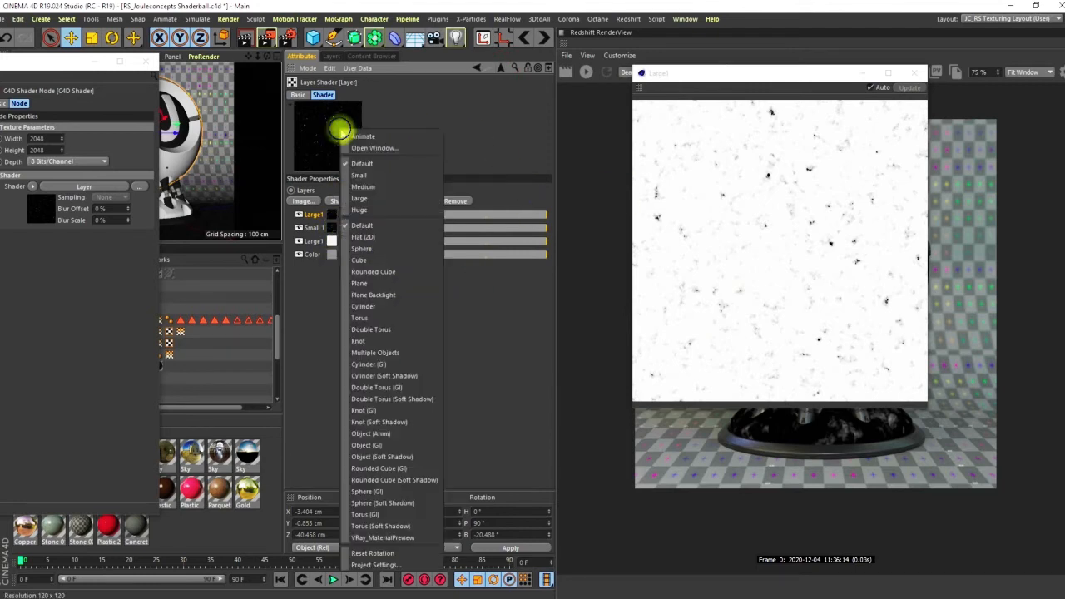
left_click(369, 148)
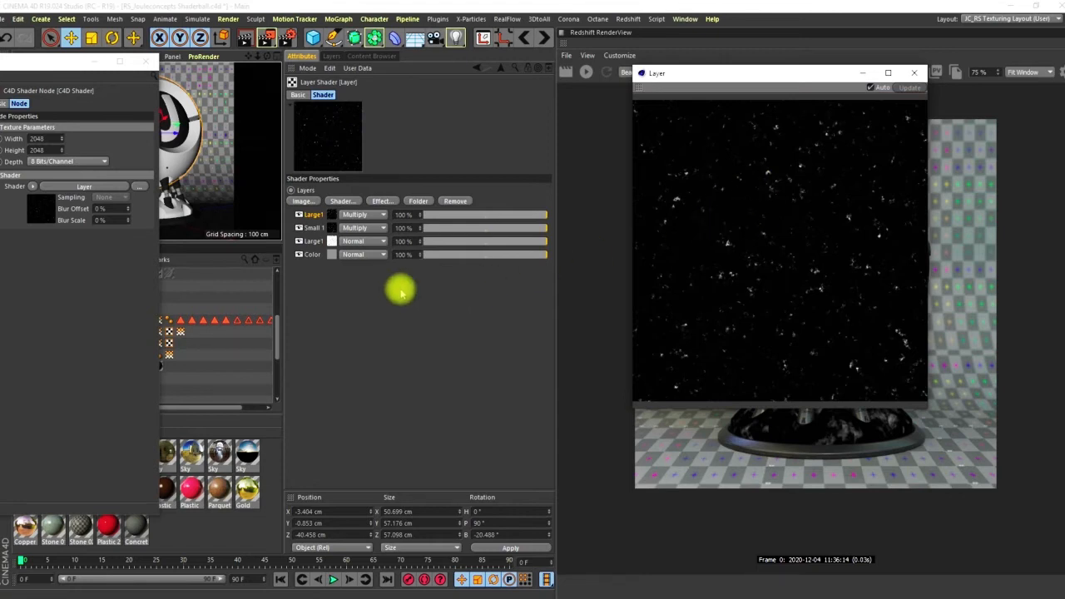
Set the lower Large1 layer's blending mode to Screen and reduce its opacity to 83%
left_click(365, 242)
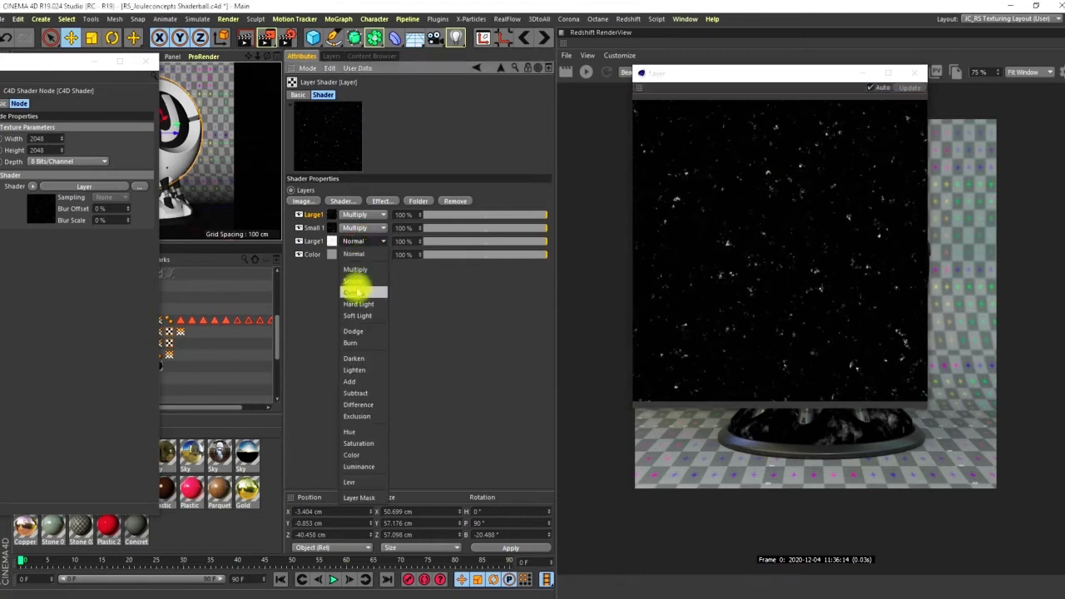
left_click(357, 282)
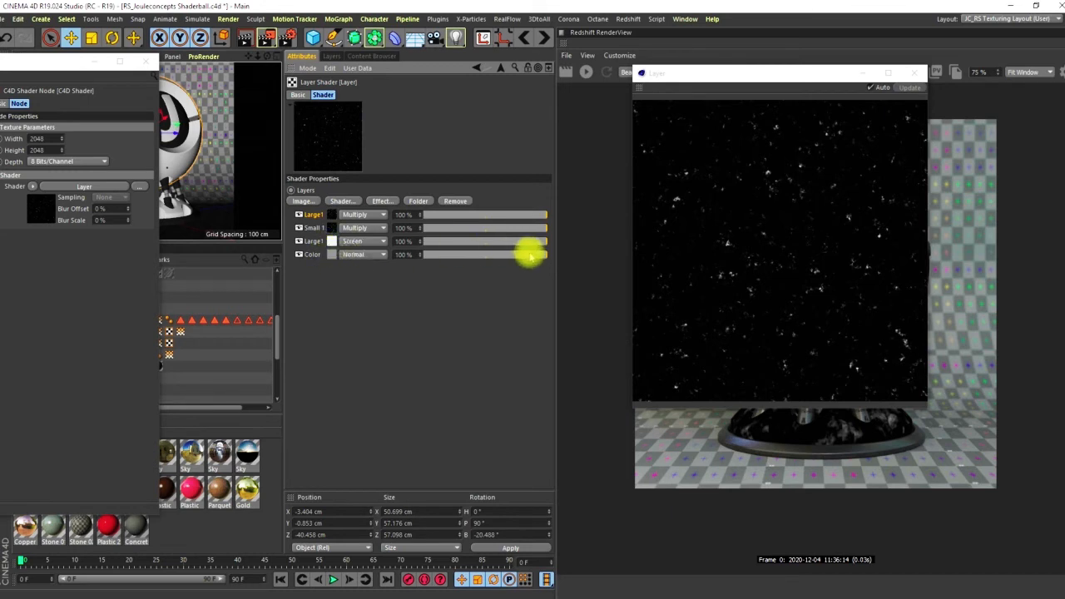
left_click_drag(541, 246, 527, 241)
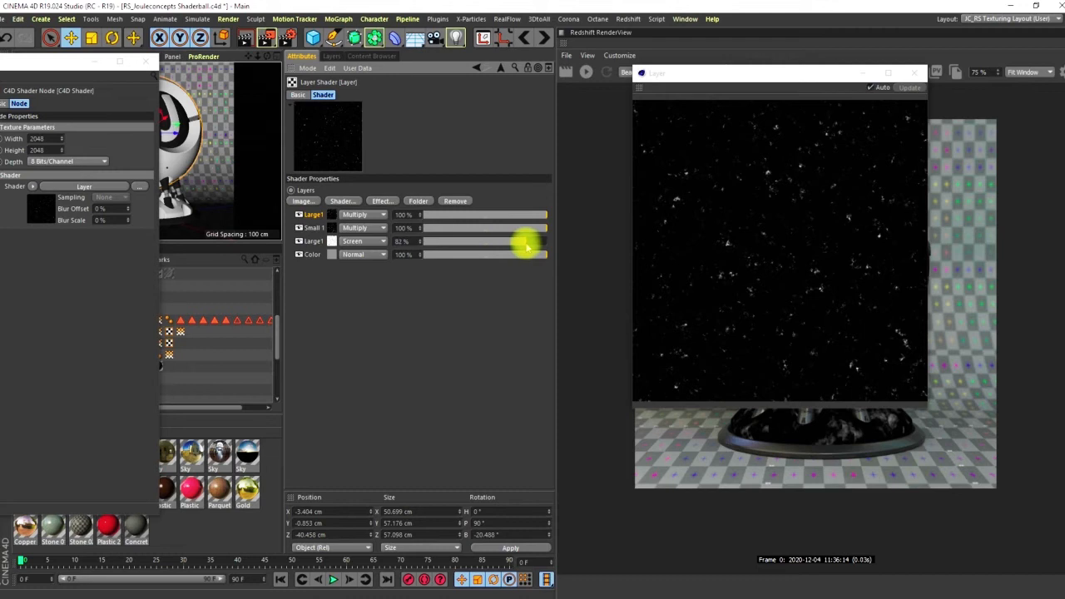
left_click(527, 242)
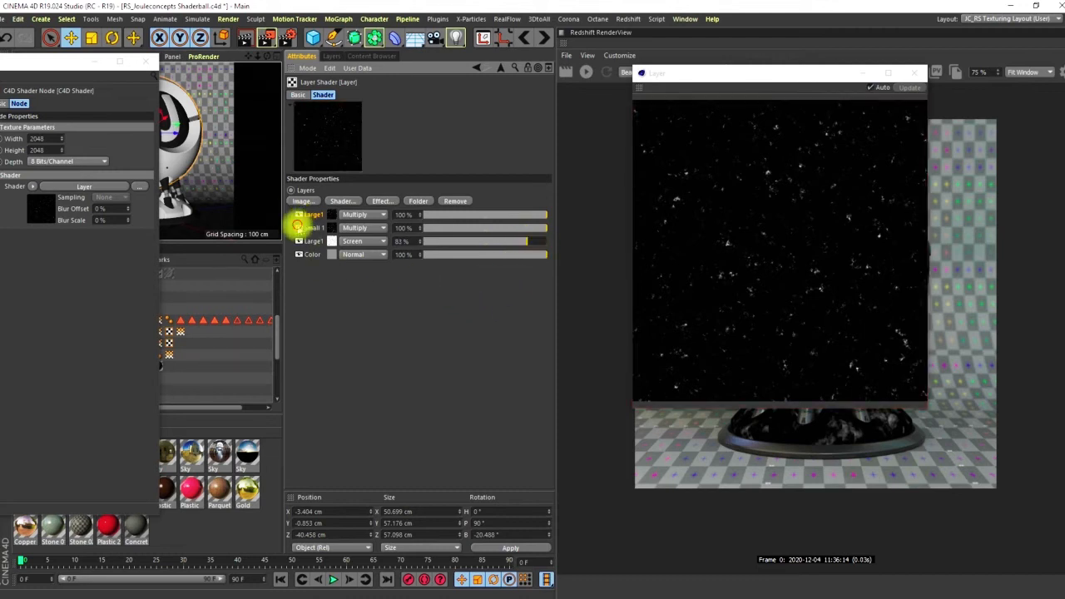
Hide the upper Large1 and Small 1 layers, and compare Normal with Screen blending on the lower Large1 at 100% opacity
left_click(298, 227)
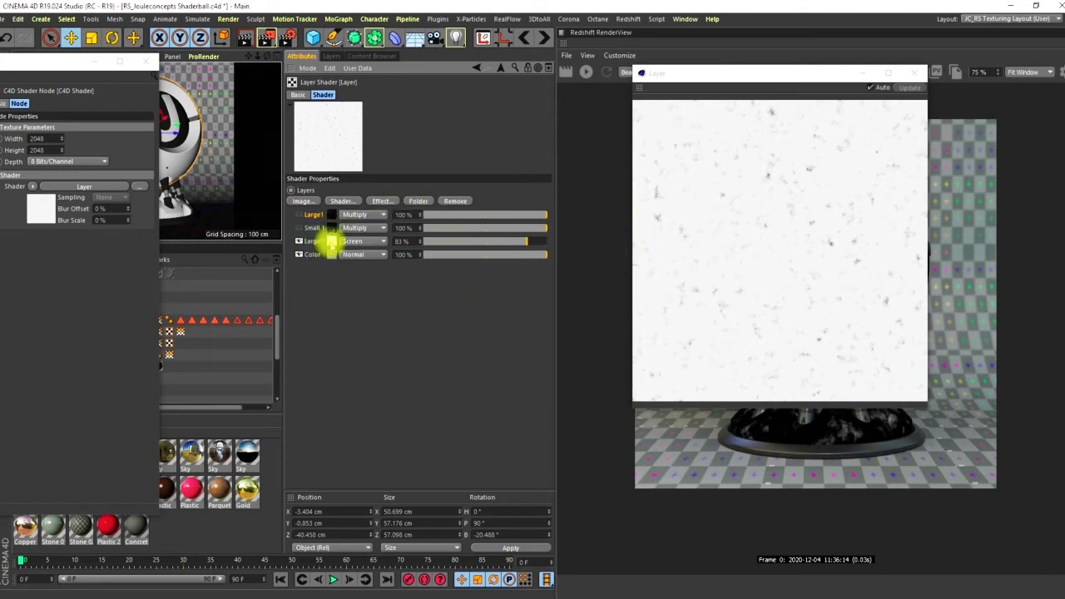
left_click_drag(526, 241, 566, 230)
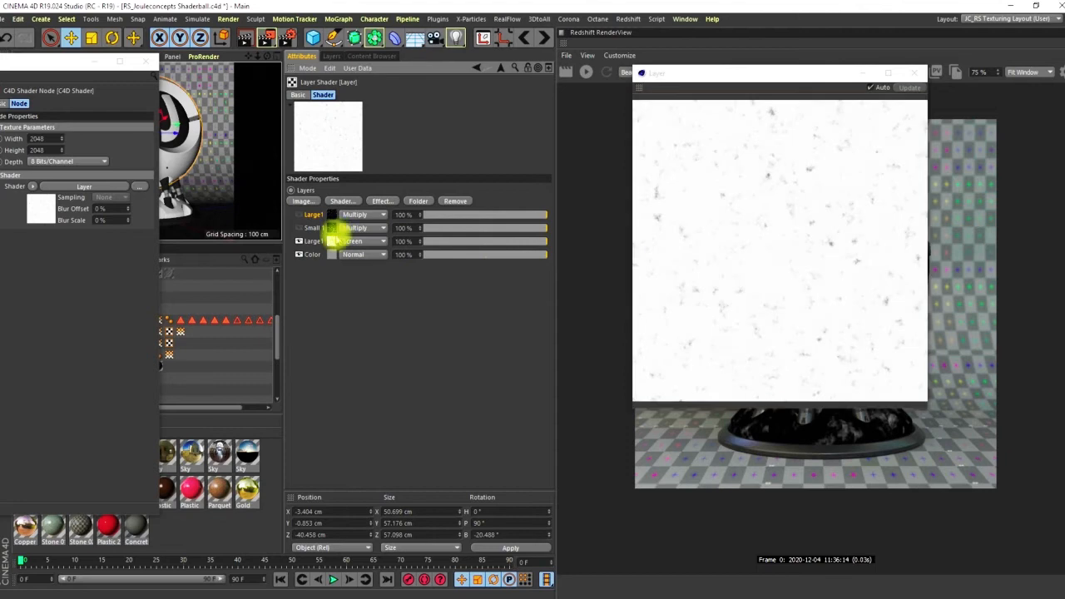
left_click(365, 242)
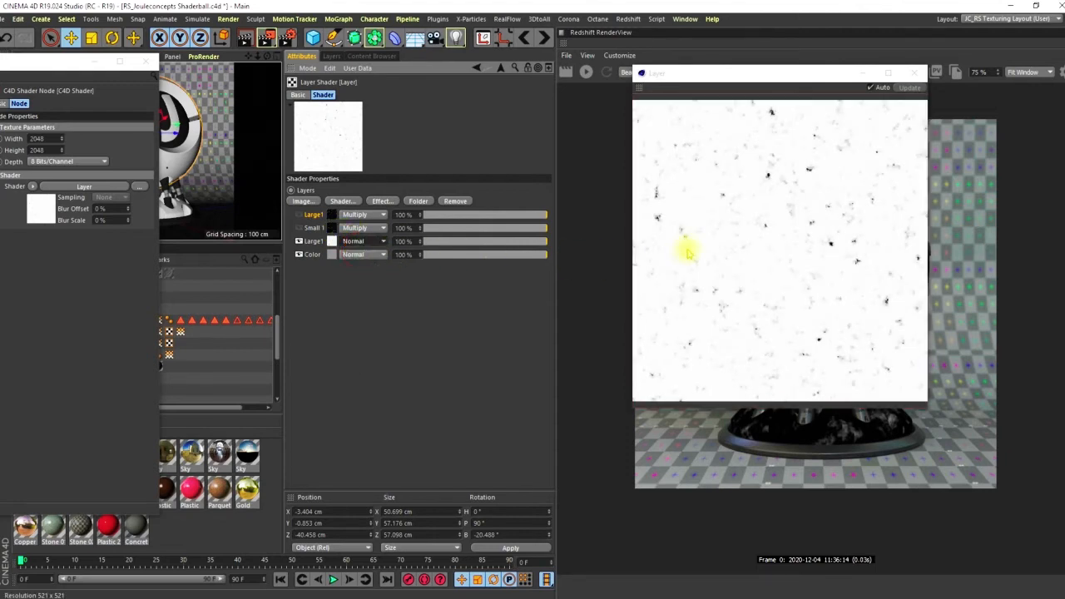
left_click_drag(523, 260, 554, 264)
left_click(363, 240)
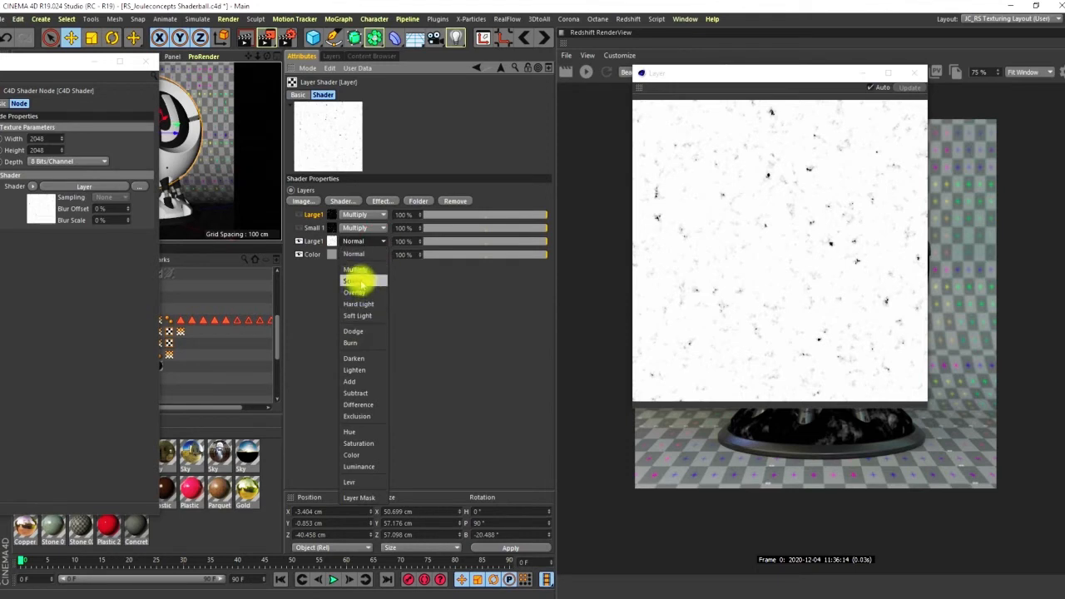
left_click(354, 280)
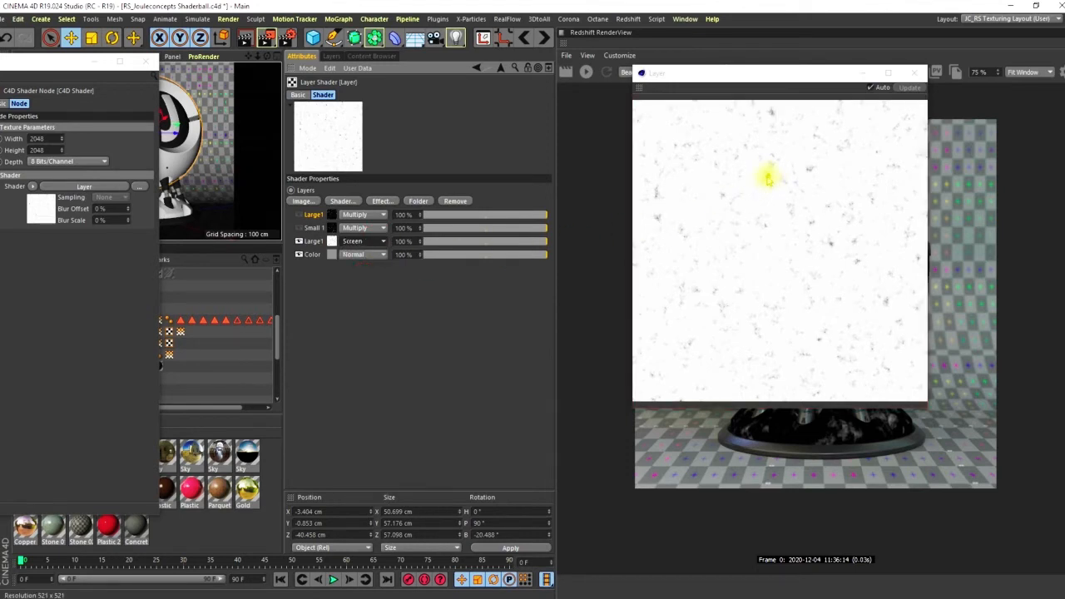
Lower the Screen-blended Large1 layer's opacity to 75% and compare the result with the two upper layers shown and hidden
left_click_drag(542, 242, 516, 242)
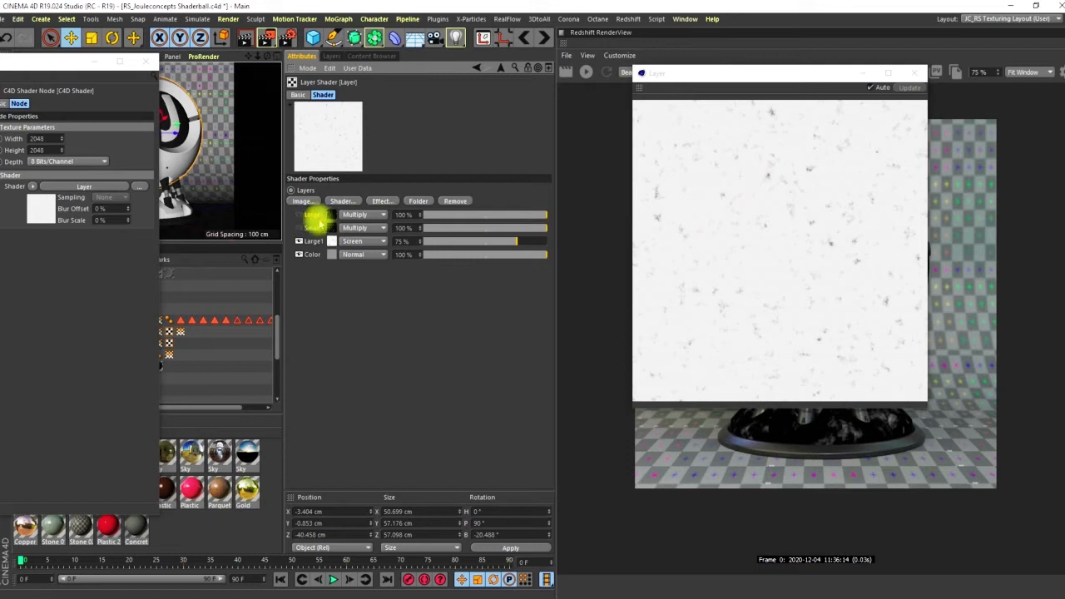
left_click(300, 227)
left_click(299, 215)
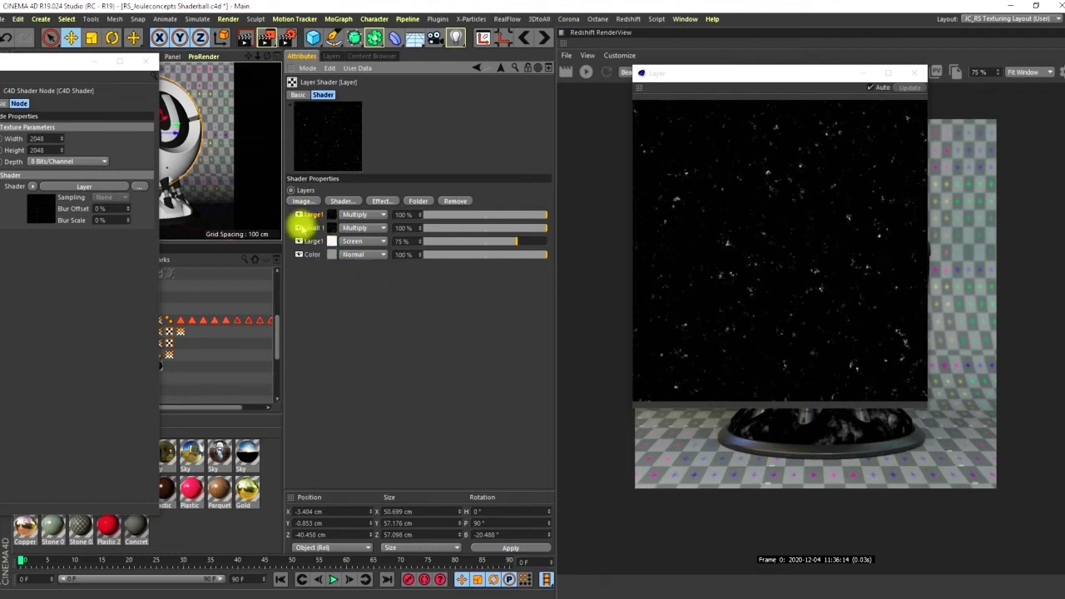
left_click(300, 215)
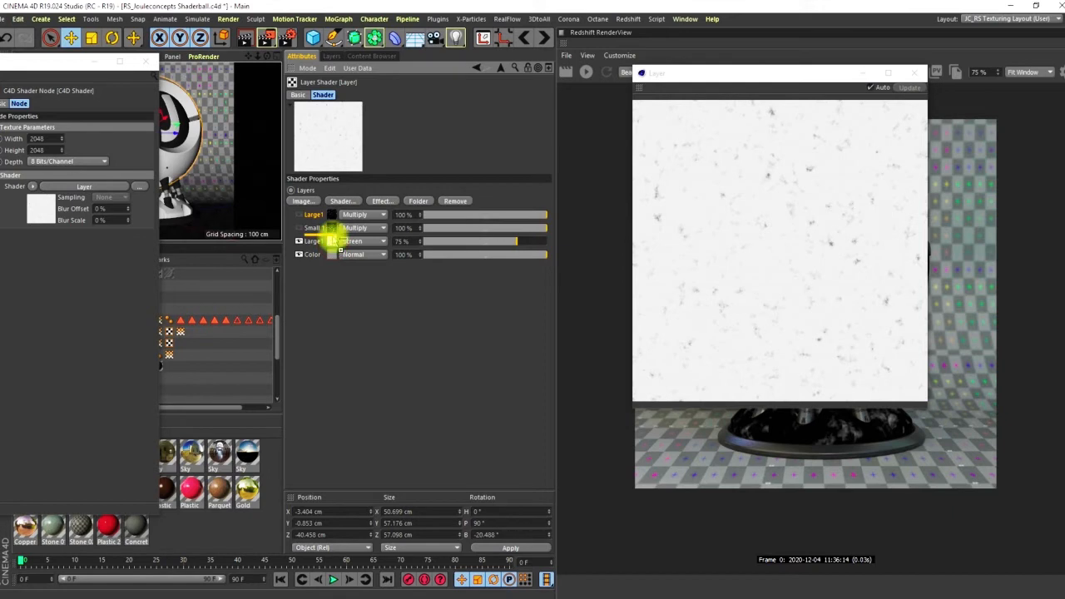
Duplicate the lower Large1 layer directly above itself and rename the copy Small 1
left_click_drag(335, 241, 334, 242, "ctrl")
double_click(316, 242)
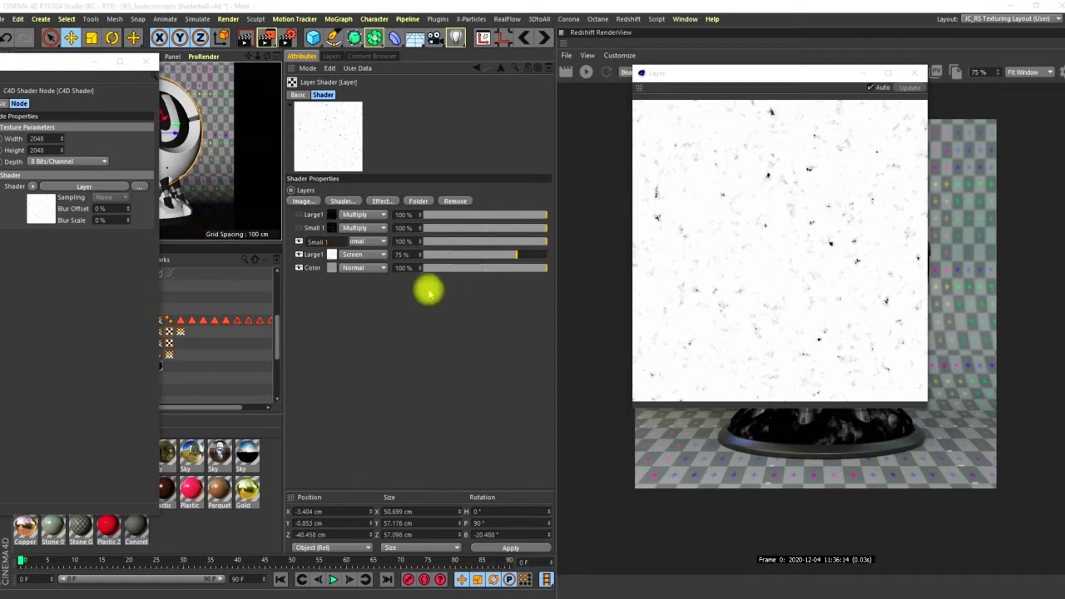
key("Return")
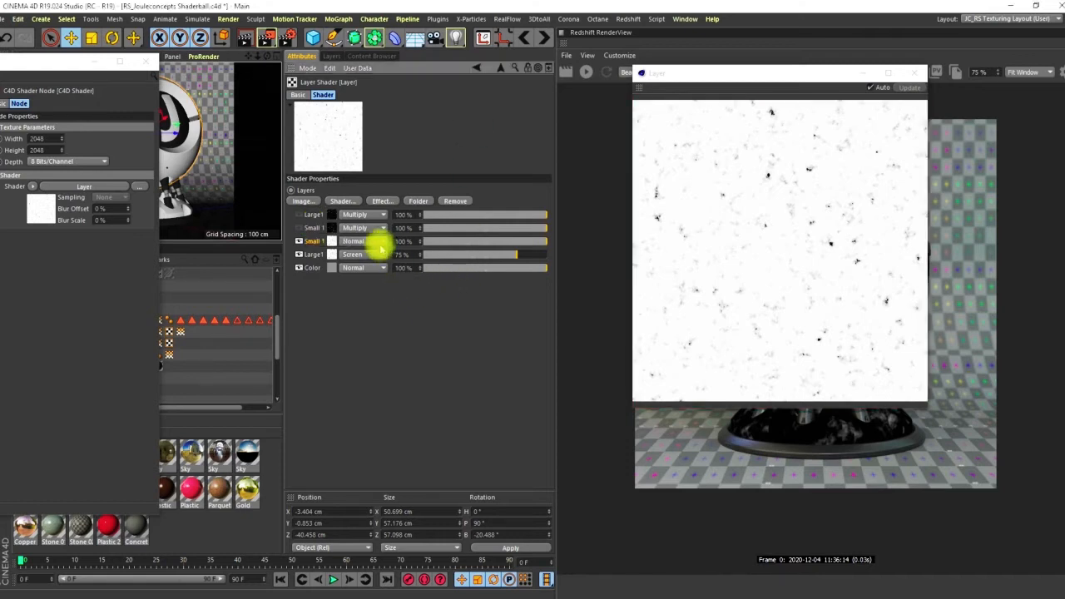
Set the lower Small 1 layer's blending mode to Screen and its noise Global Scale to 20%
left_click(379, 242)
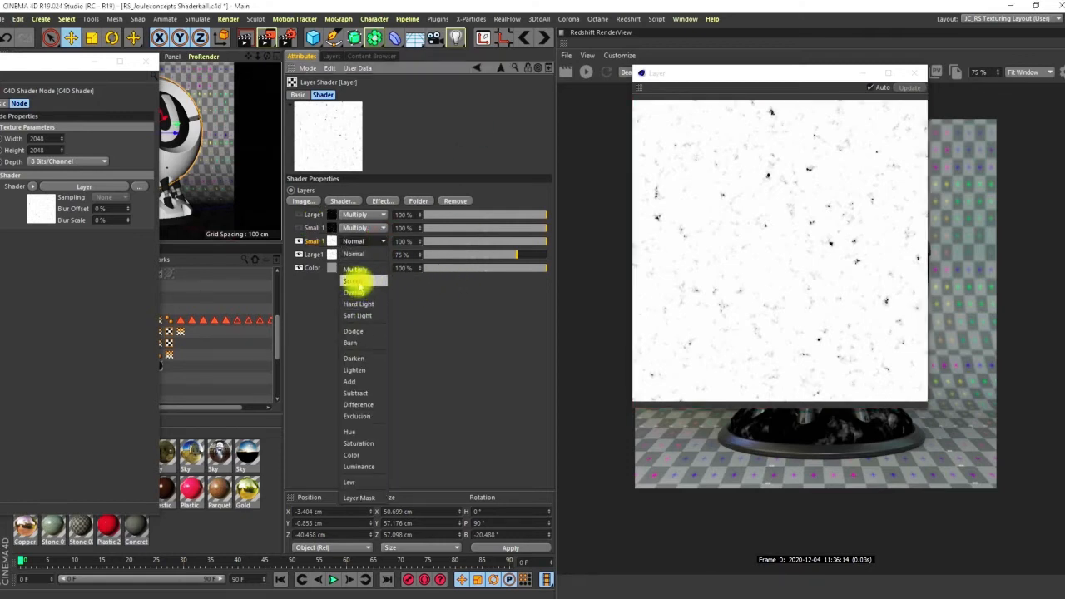
left_click(356, 282)
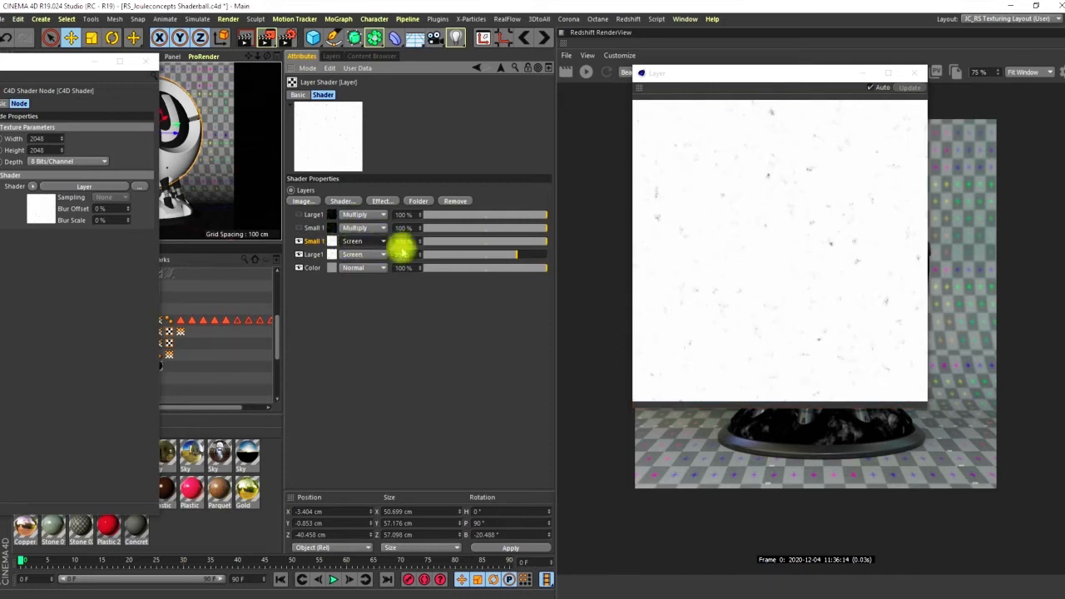
double_click(332, 241)
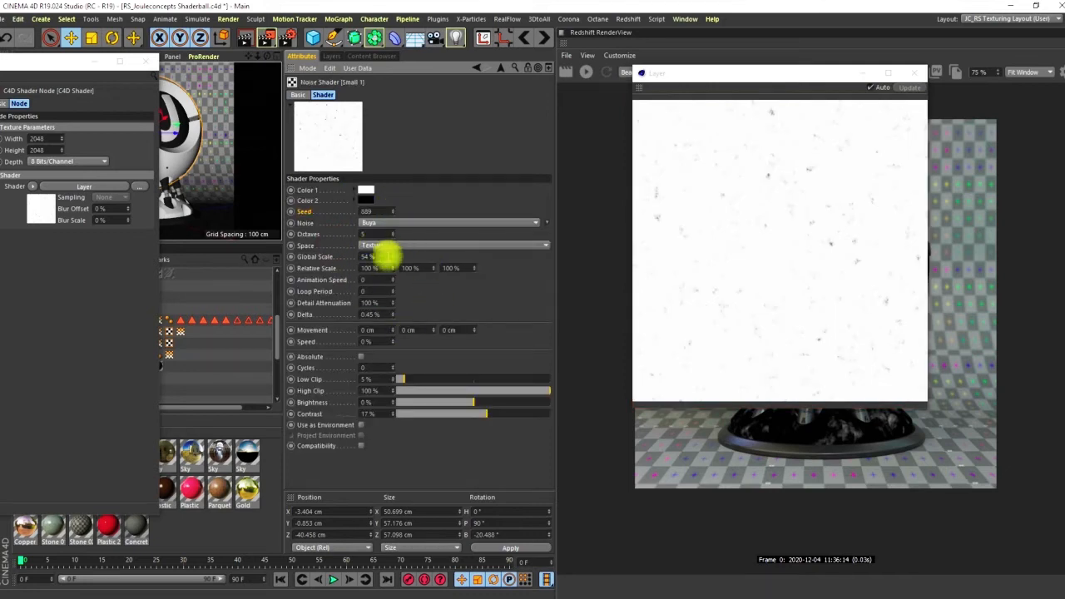
double_click(369, 257)
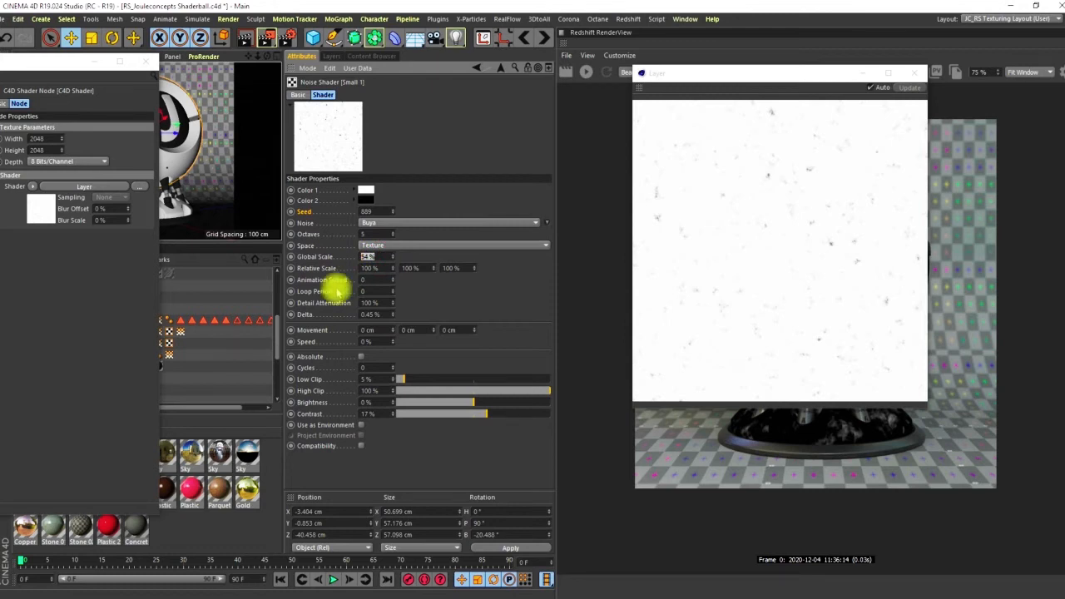
type("20")
key("Return")
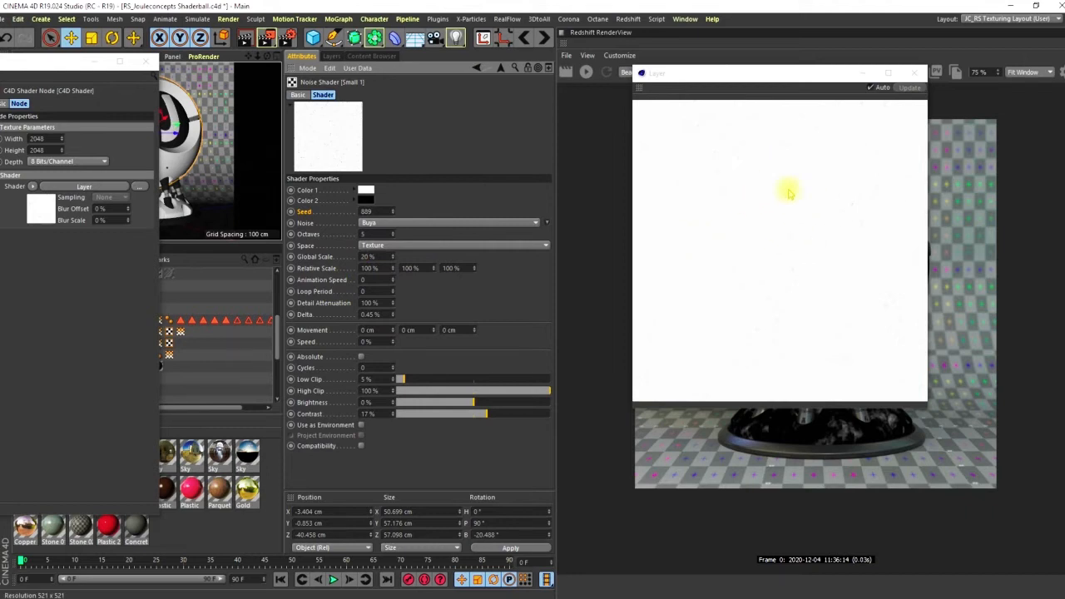
Preview the lower Small 1 noise in a separate window and change its Seed to 897
right_click(347, 140)
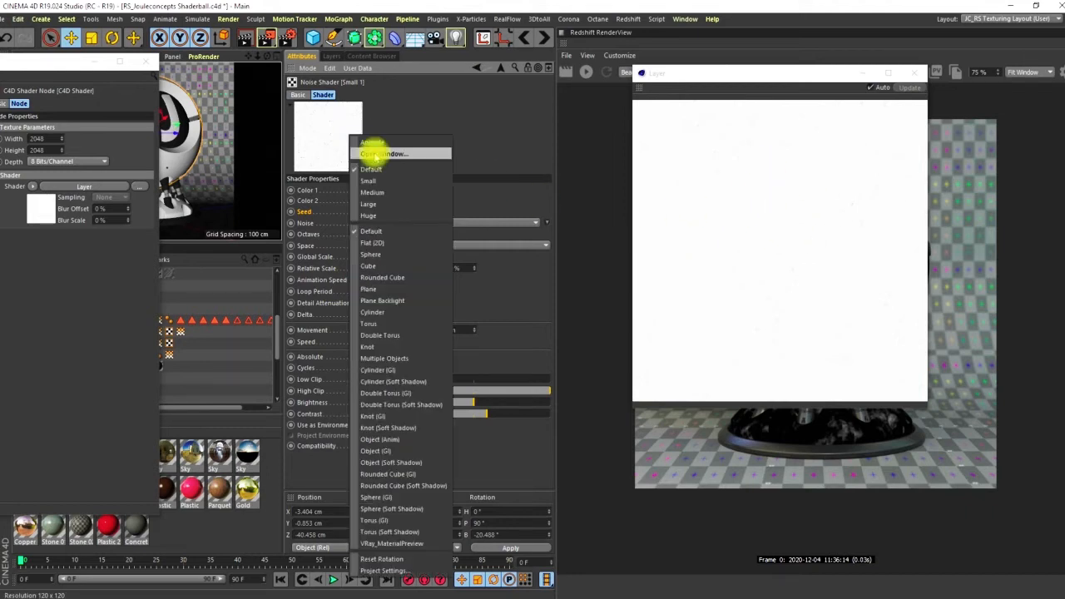
left_click(379, 158)
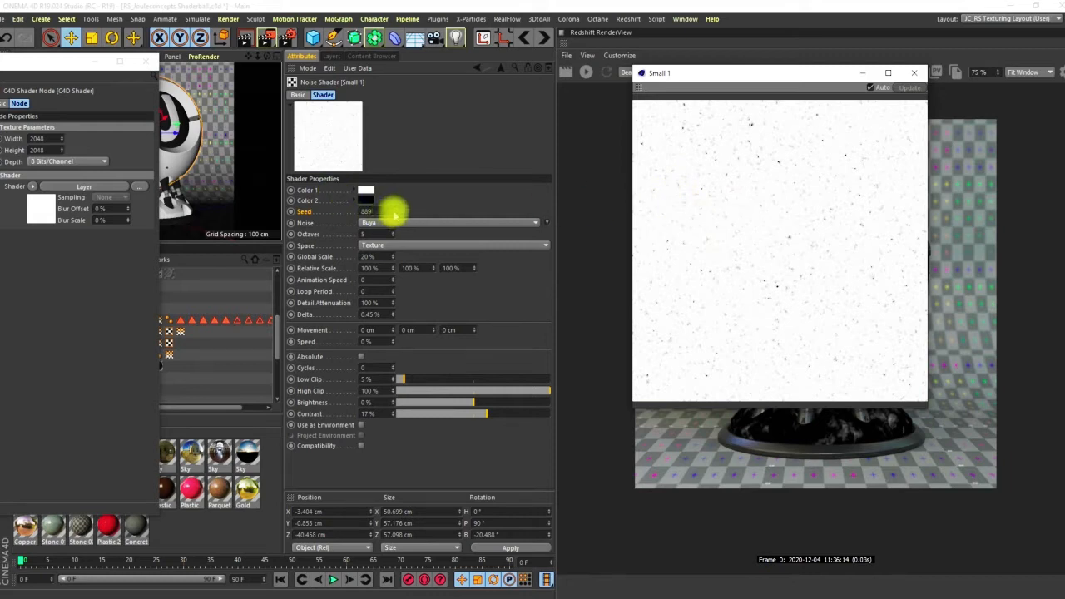
left_click_drag(392, 210, 394, 204)
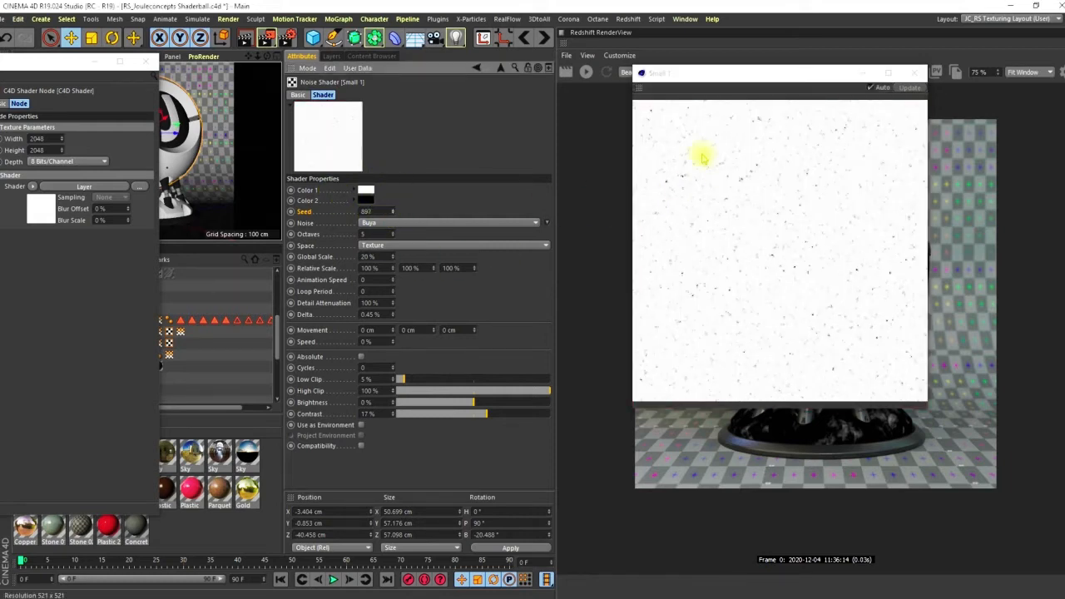
Lower the Screen-blended Small 1 layer's opacity to 64% while previewing the whole Layer shader in a separate window
left_click(500, 67)
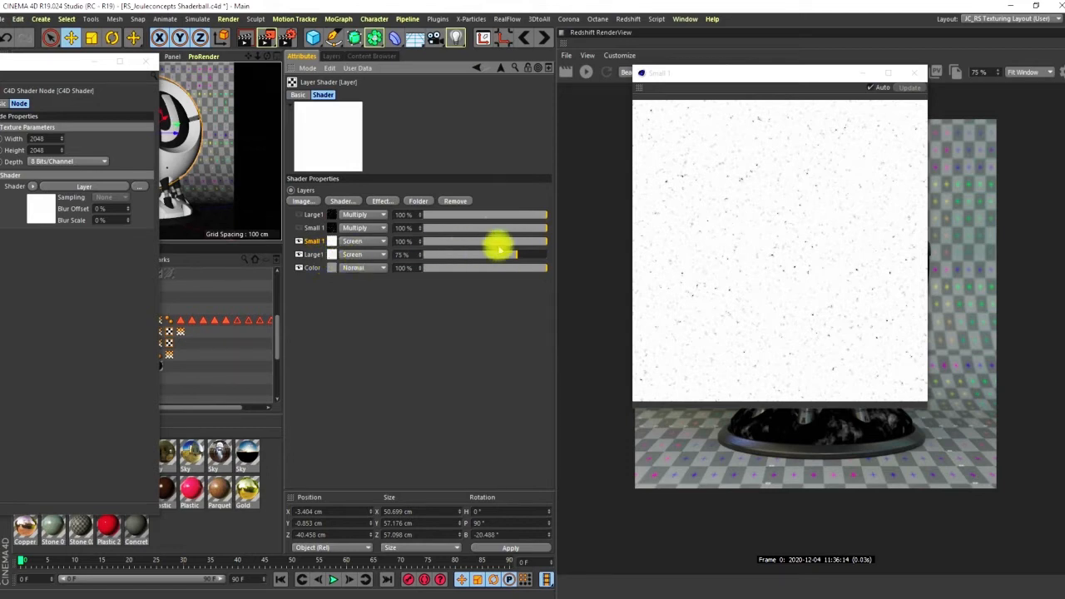
left_click_drag(538, 238, 524, 243)
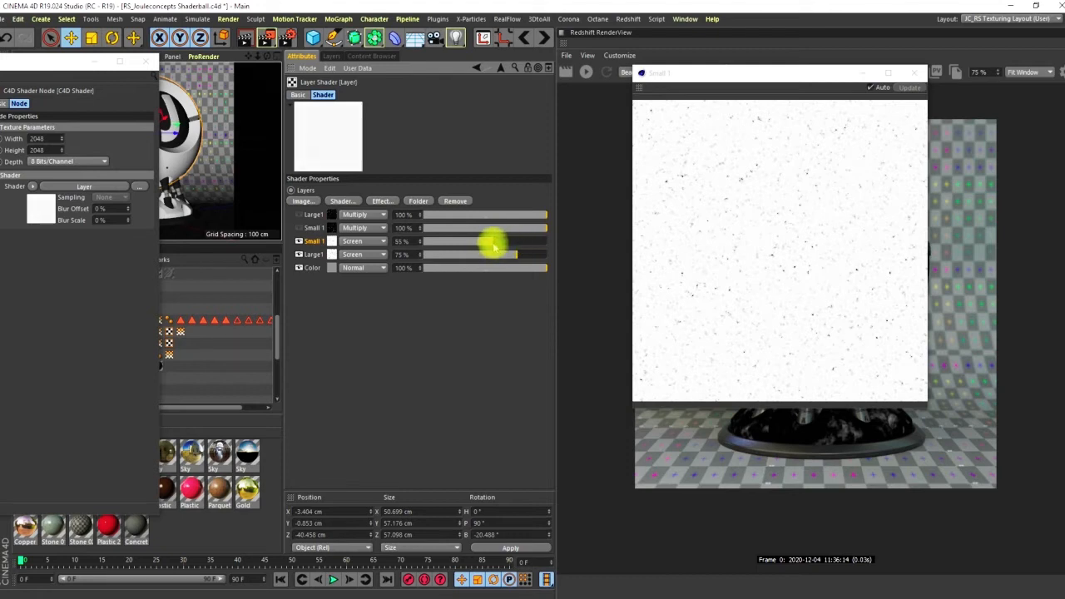
right_click(340, 131)
left_click(376, 148)
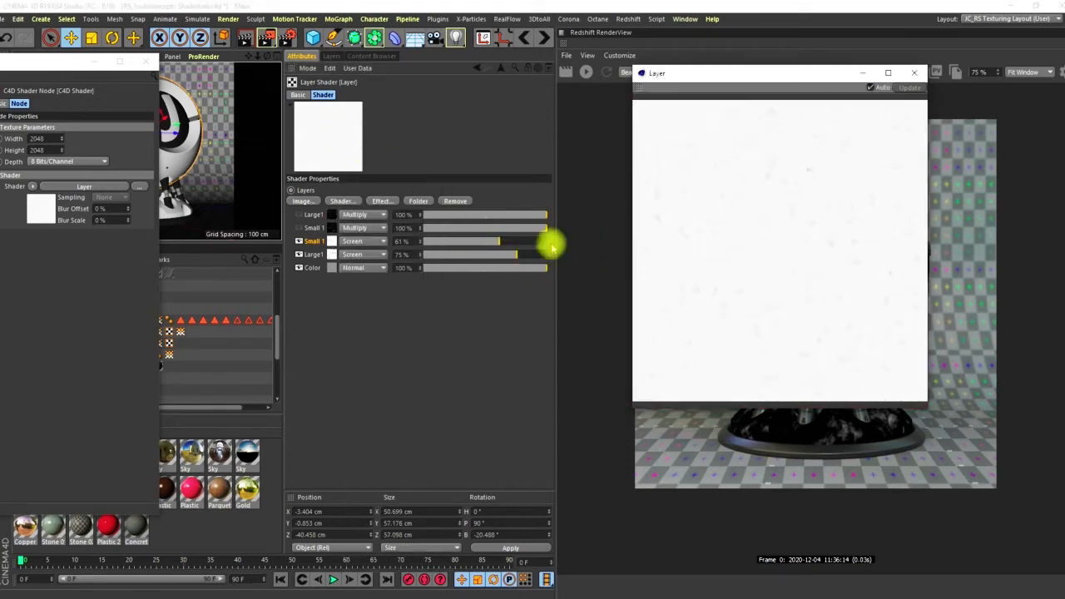
mouse_move(503, 242)
left_mouse_down()
mouse_move(552, 238)
mouse_move(508, 246)
left_mouse_up()
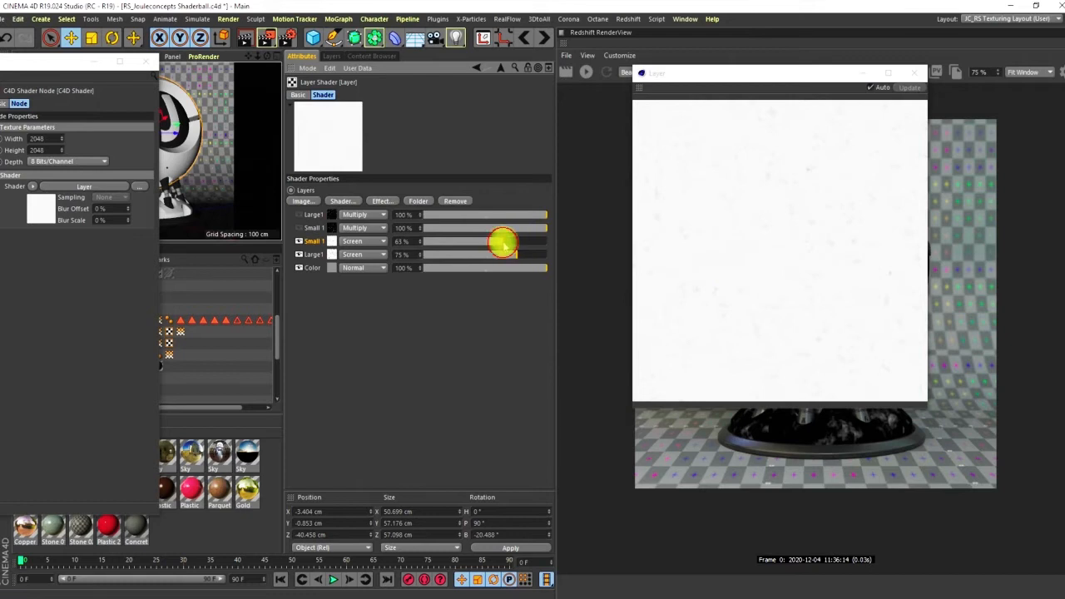
left_click(502, 243)
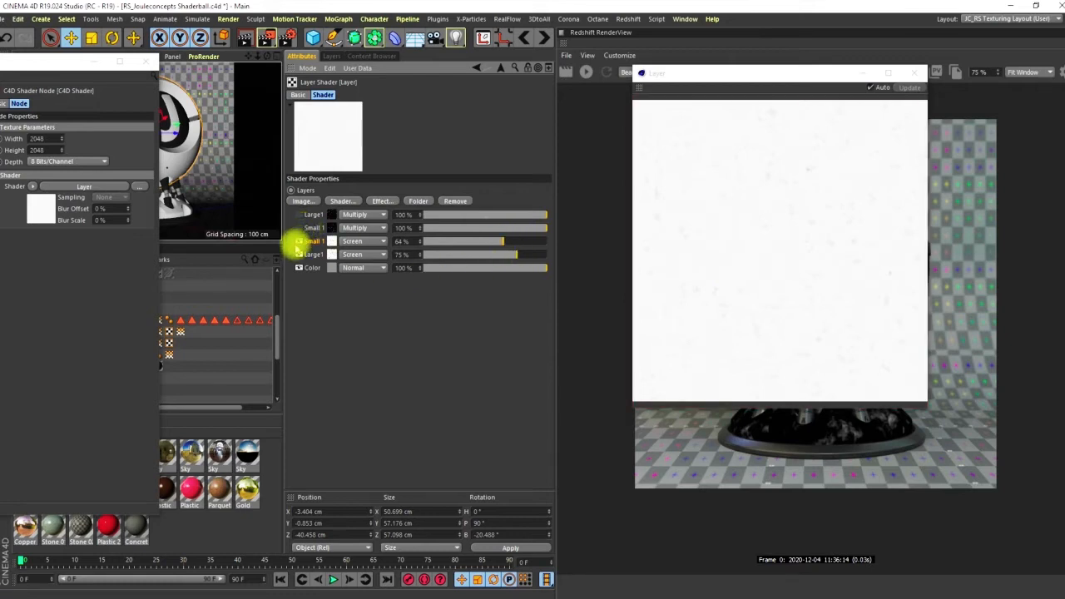
Show the two upper Multiply layers, Small 1 and Large1, and clear the preview window away from the render
left_click(300, 228)
left_click(300, 215)
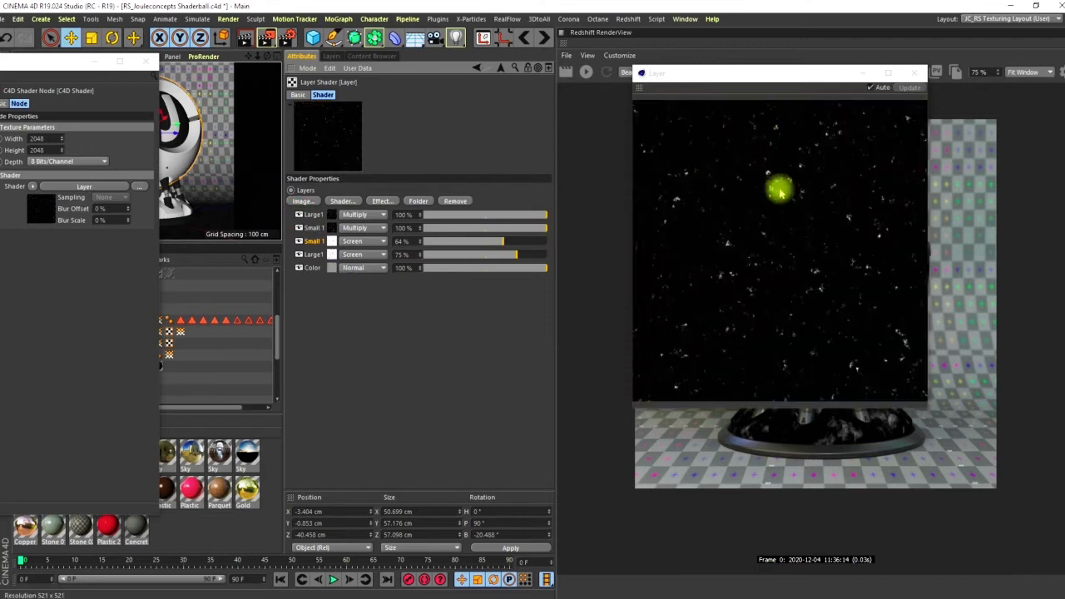
left_click_drag(822, 79, 593, 155)
left_click(687, 148)
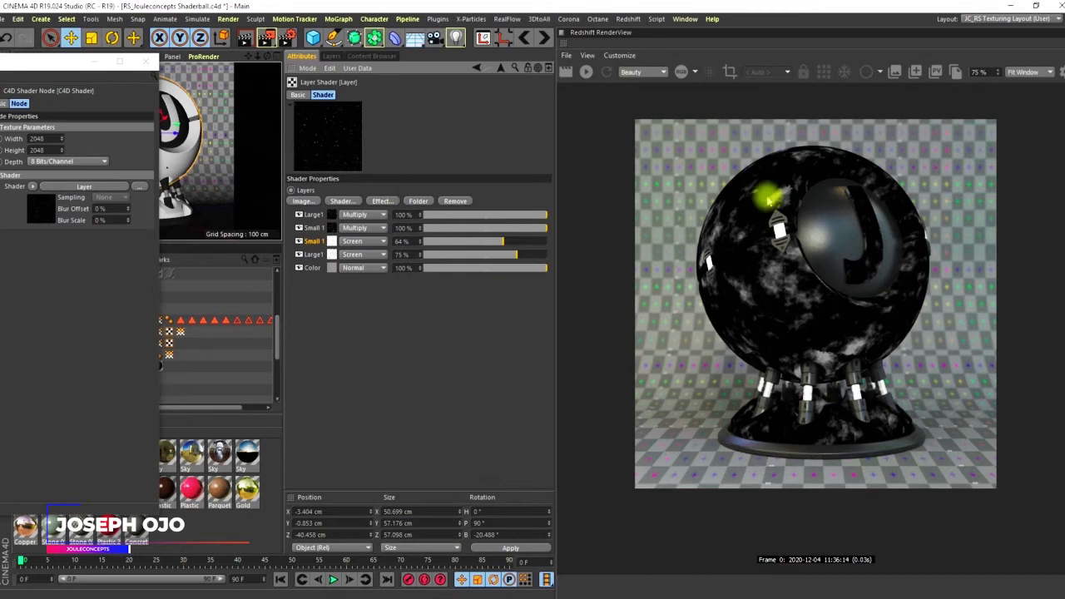
Feed RS Texture's Out Color into the Output's Surface and render the layered noise on the shader ball
left_click_drag(47, 70, 361, 75)
left_click(155, 233)
left_click_drag(181, 239, 263, 283)
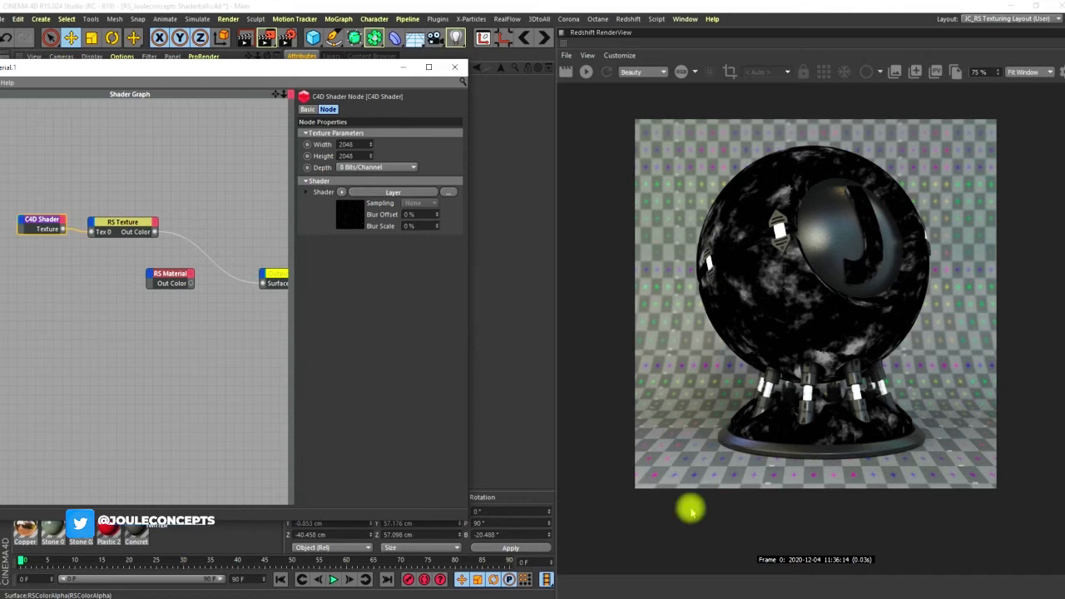
left_click(586, 72)
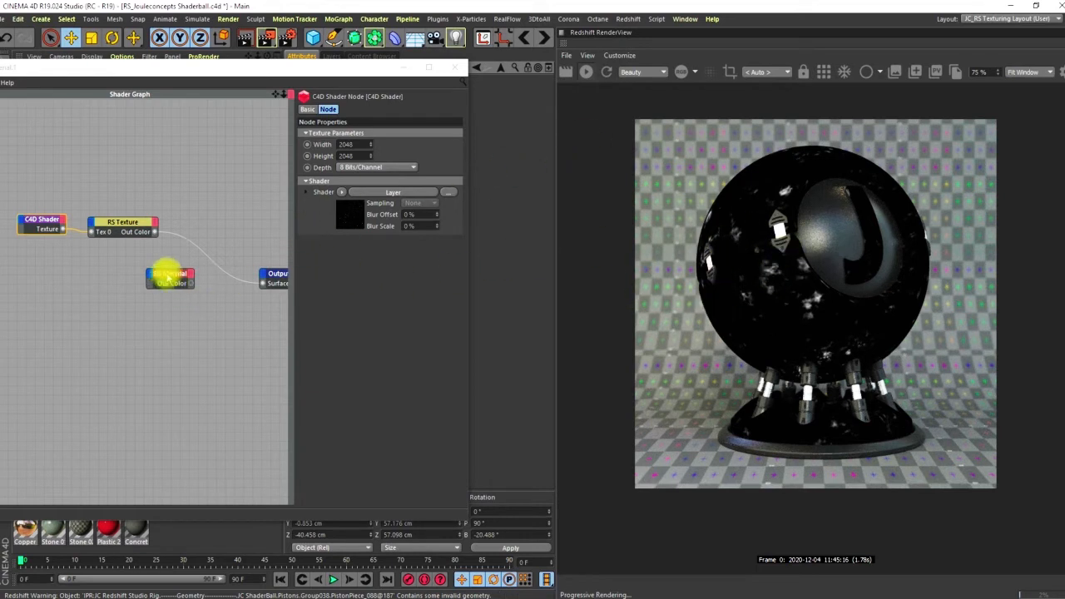
Search the shader graph's nodes for bump, add a Bump Map node and place it above RS Texture
middle_click_drag(167, 249, 218, 264)
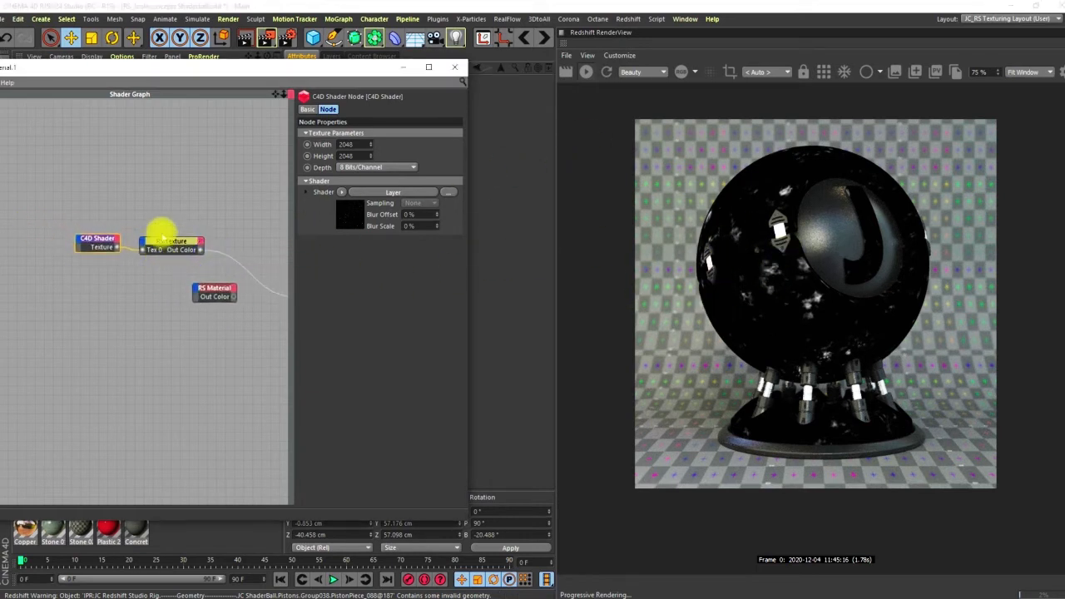
left_click_drag(226, 66, 418, 72)
left_click_drag(118, 177, 66, 175)
type("bump")
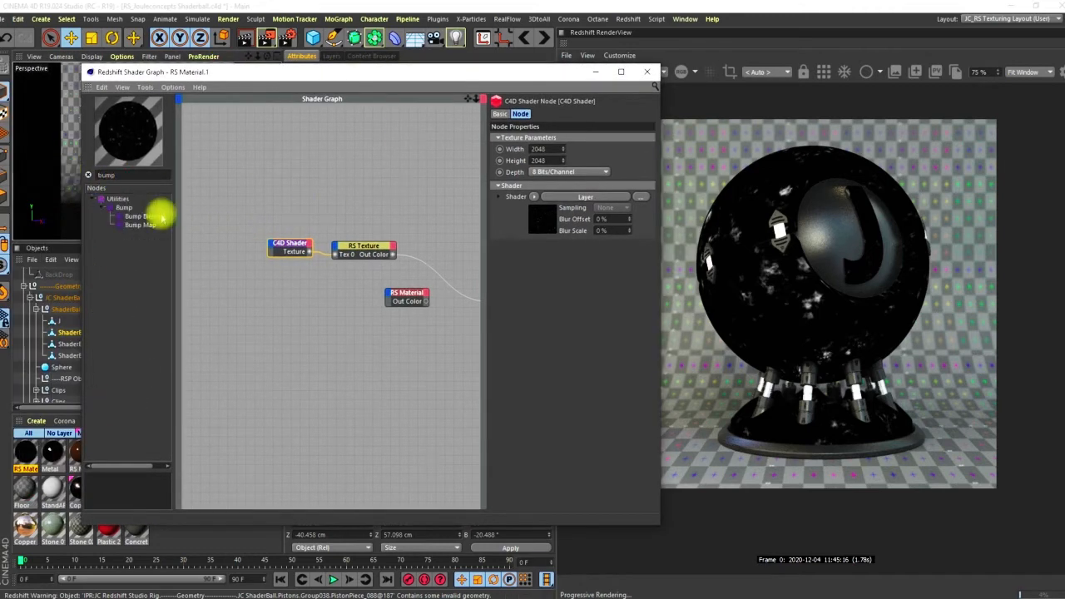
left_click_drag(141, 225, 433, 358)
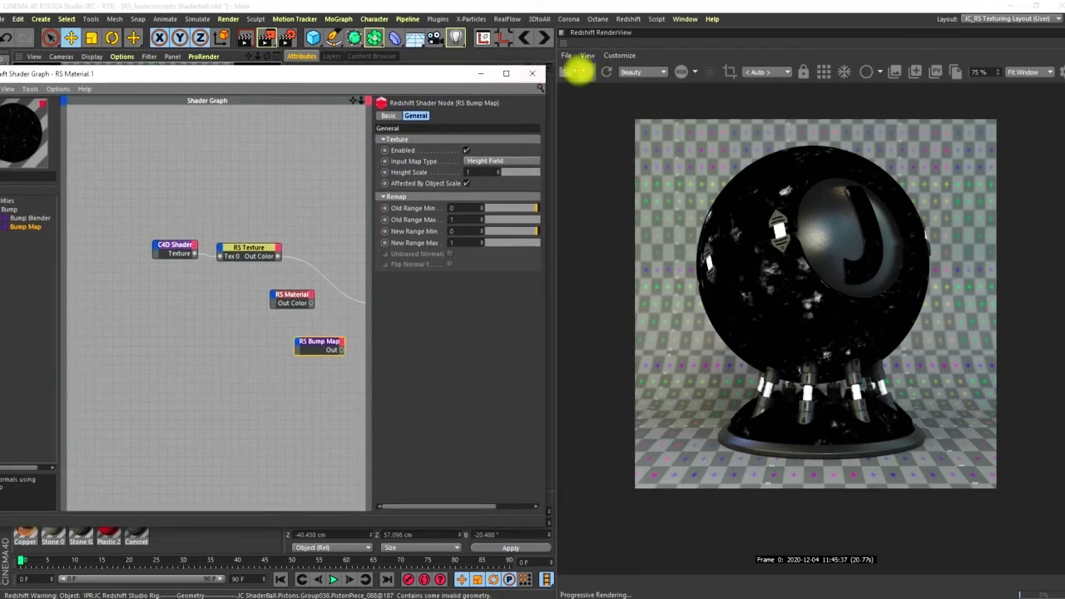
left_click_drag(309, 340, 308, 217)
left_click_drag(312, 75, 246, 69)
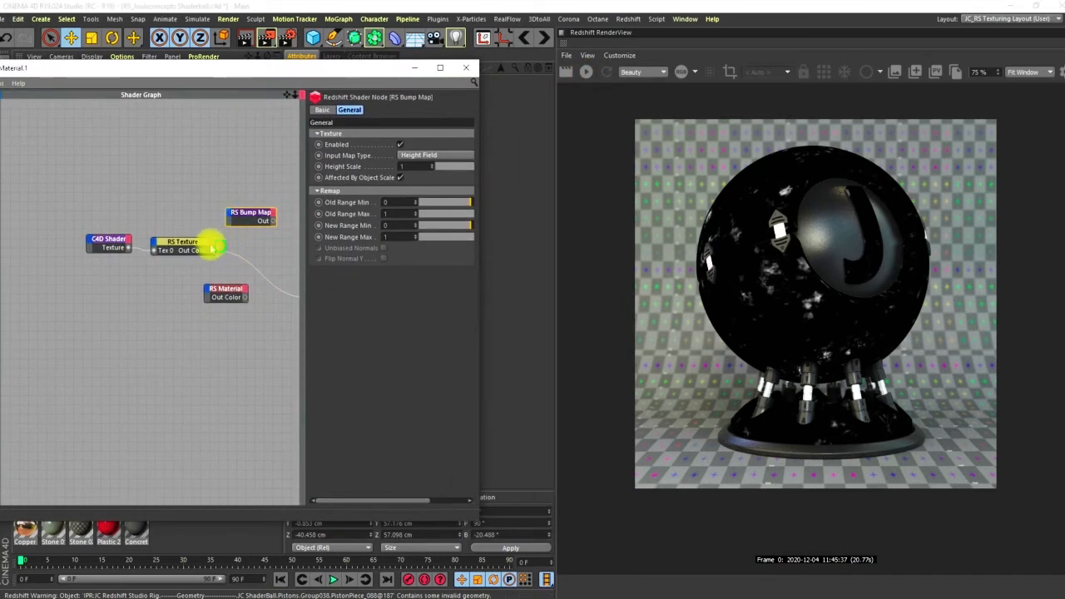
Reroute RS Texture's Out Color from the Output to the Bump Map's Input, and connect RS Material to the Output's Surface
middle_click_drag(259, 269, 149, 254)
left_click(164, 270)
left_click_drag(101, 235, 162, 202)
left_click(165, 214)
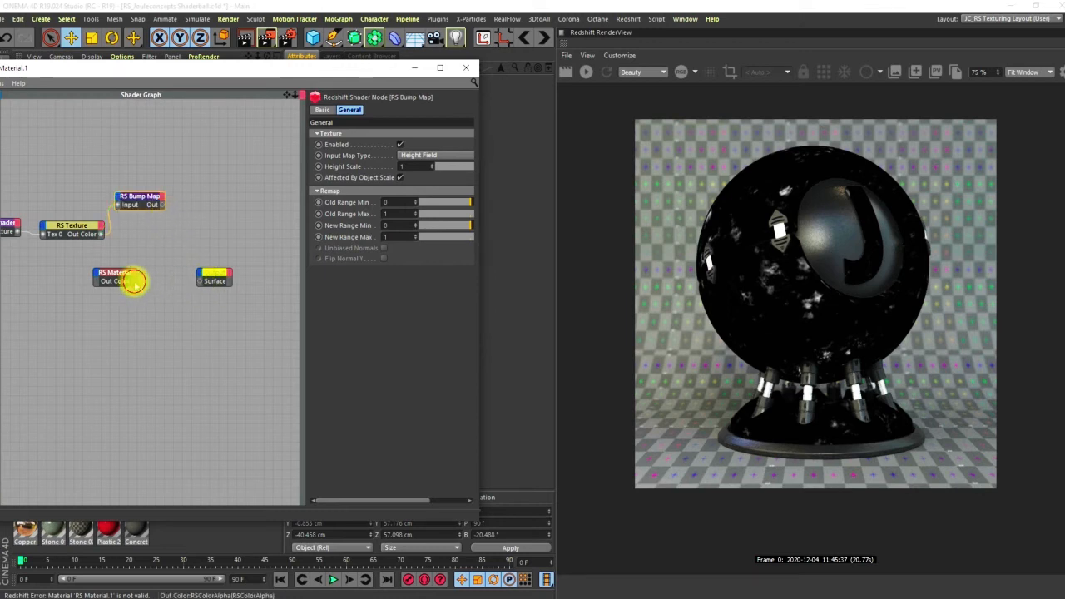
left_click_drag(134, 281, 196, 283)
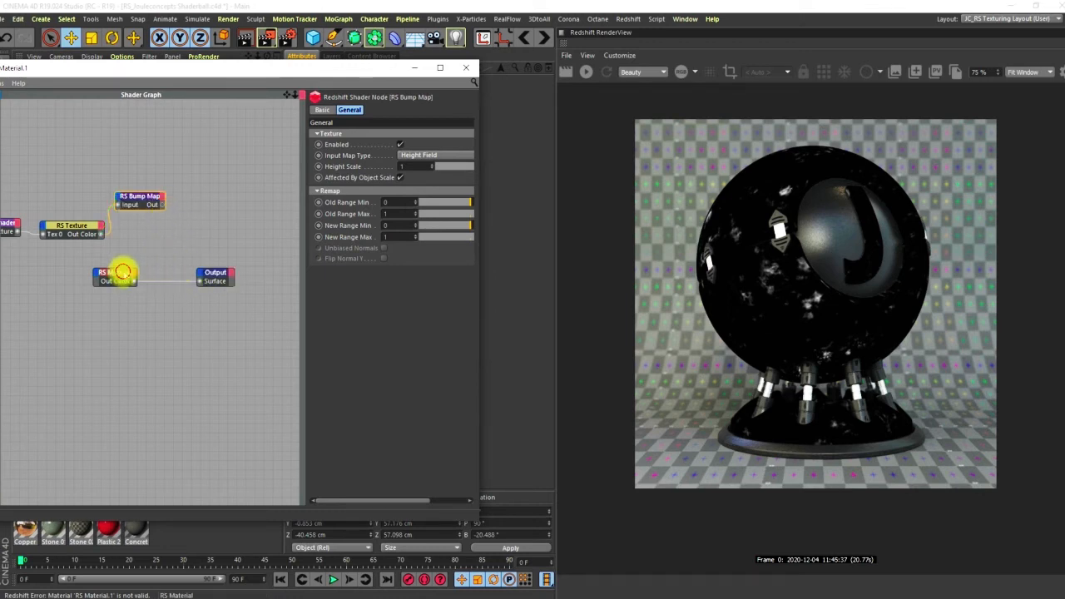
Move RS Material closer to the Output and arrange C4D Shader, RS Texture and RS Bump Map below and before it
left_click_drag(121, 272, 147, 272)
middle_click_drag(151, 217, 241, 202)
left_click_drag(226, 147, 90, 218)
left_click_drag(226, 181, 107, 287)
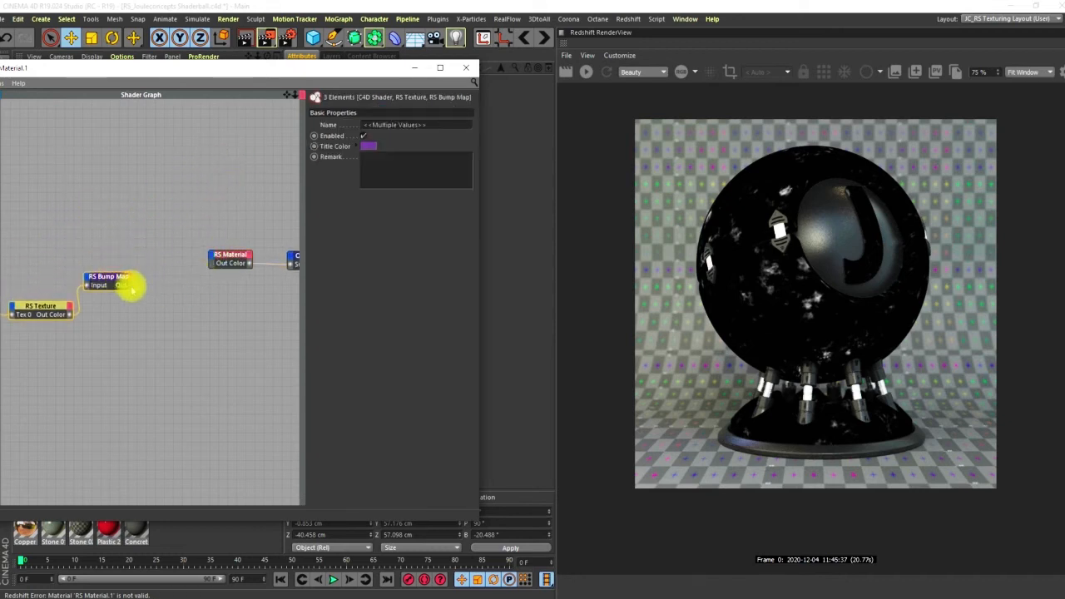
left_click(112, 283)
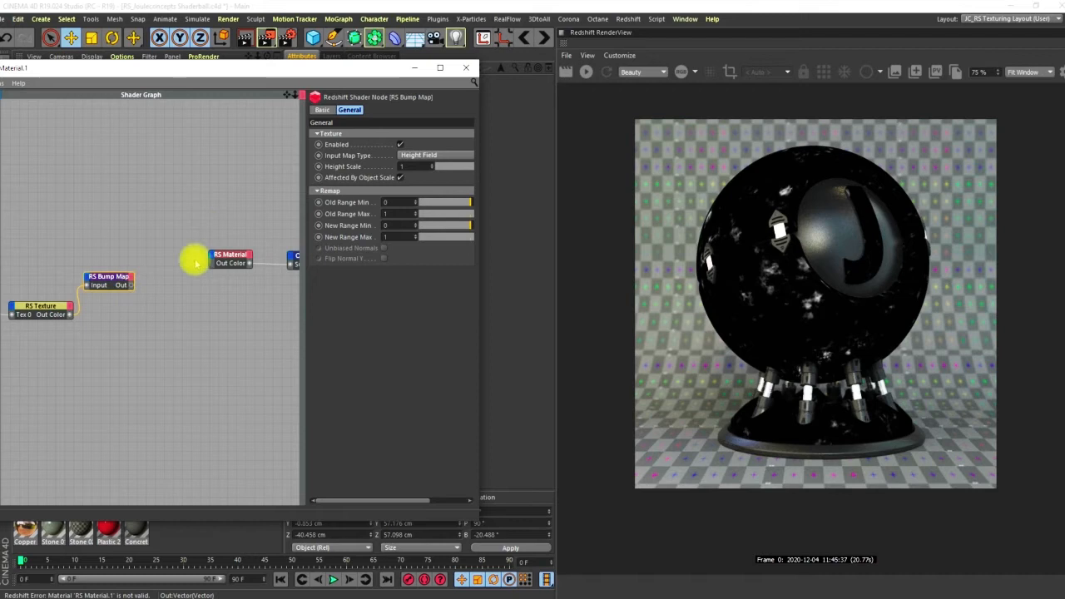
Start the render and connect RS Bump Map's Out to RS Material's Overall Bump Input, spacing RS Material from the Output
left_click(586, 72)
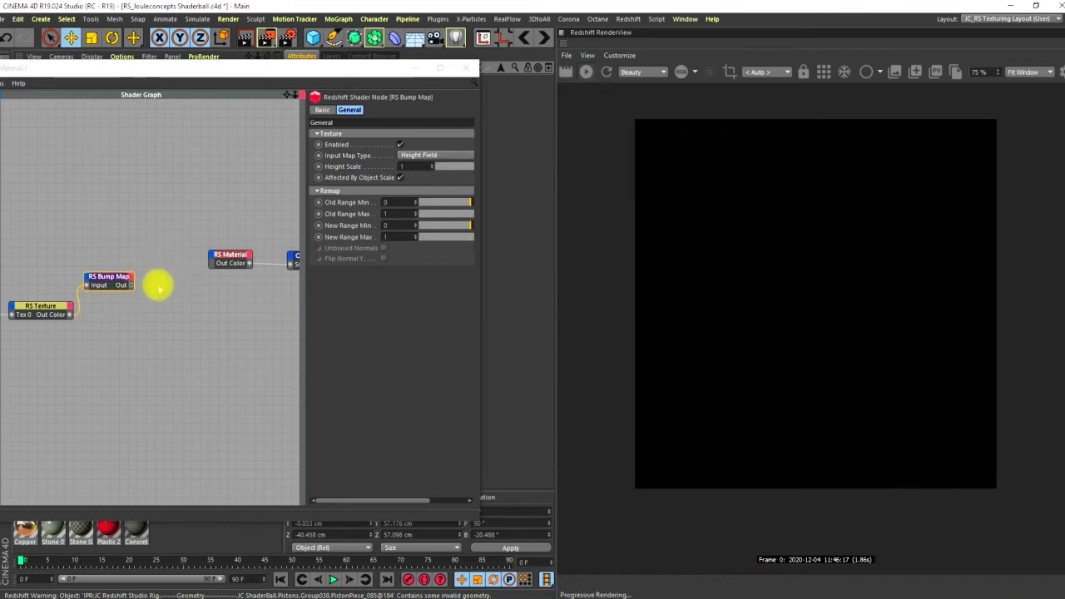
left_click_drag(130, 285, 210, 258)
mouse_move(238, 343)
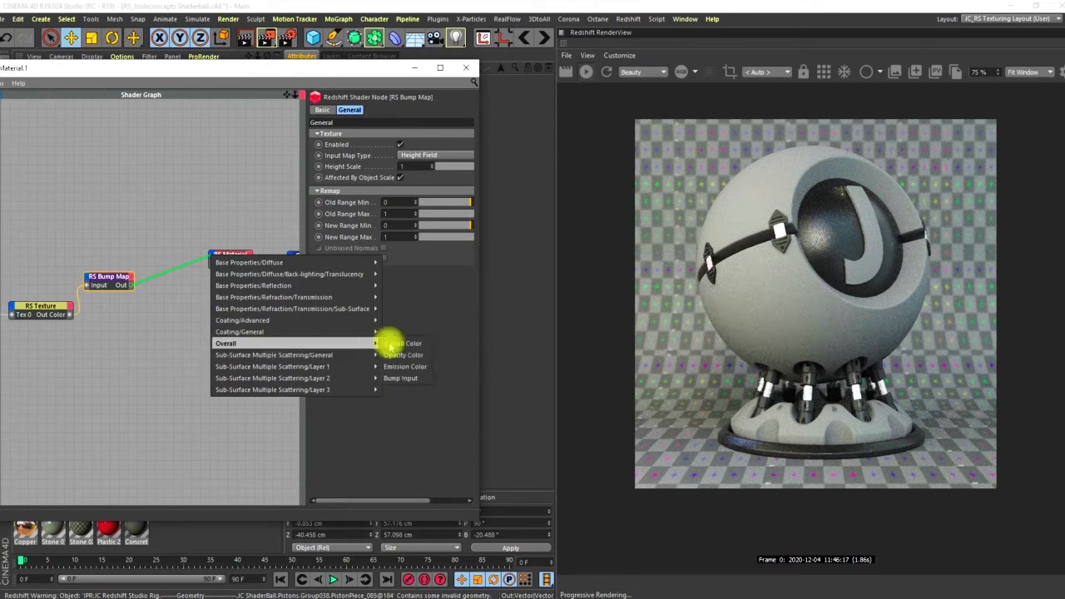
left_click(400, 379)
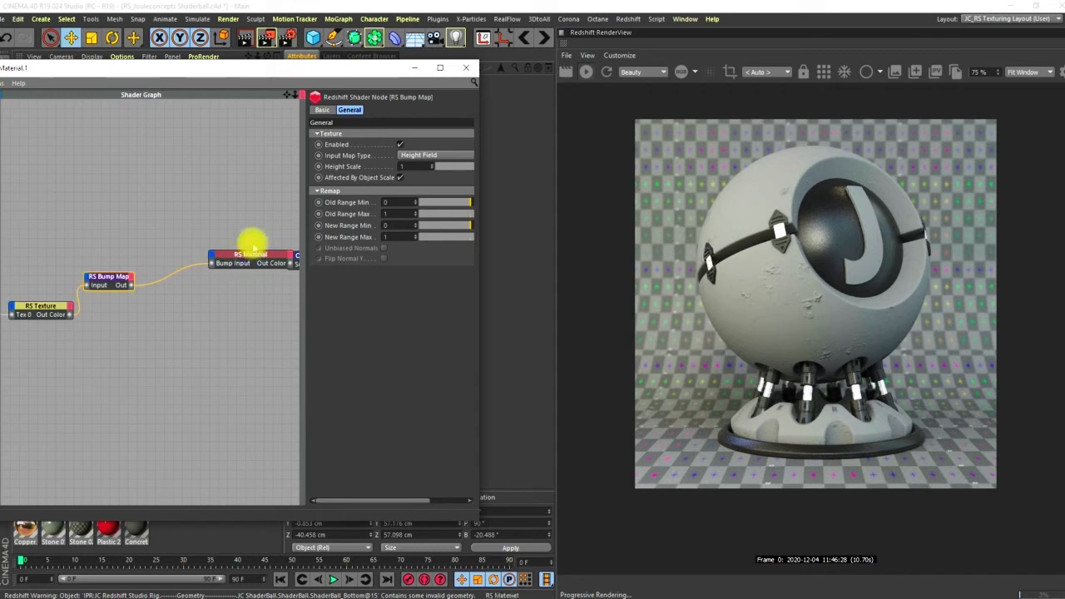
left_click_drag(251, 255, 213, 263)
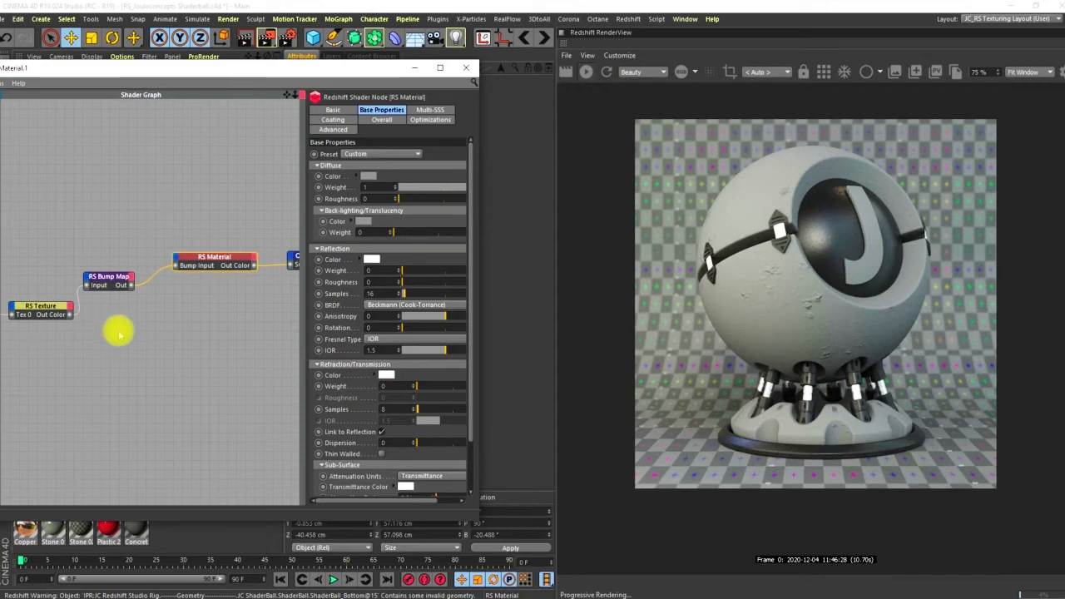
Try a Height Scale of 2 on the RS Bump Map, then settle on 0.8
left_click(109, 282)
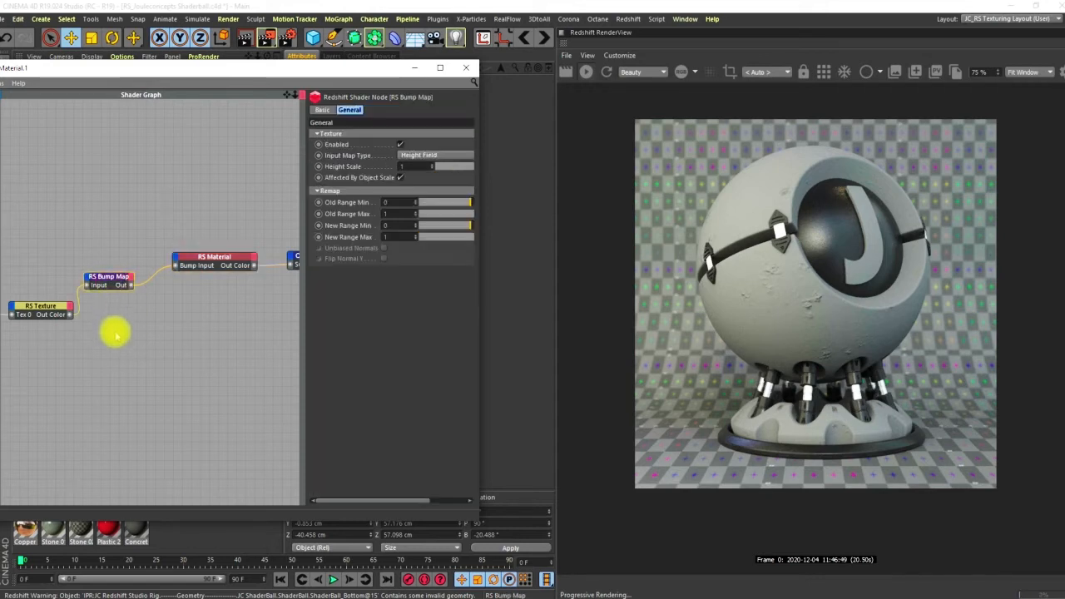
left_click_drag(407, 168, 392, 168)
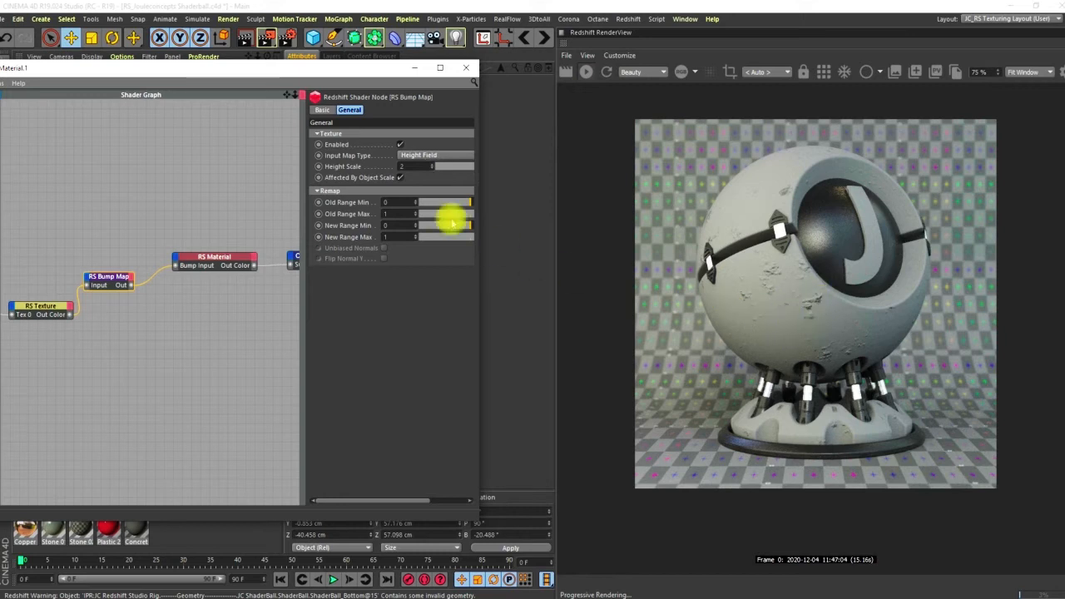
left_click_drag(411, 167, 389, 197)
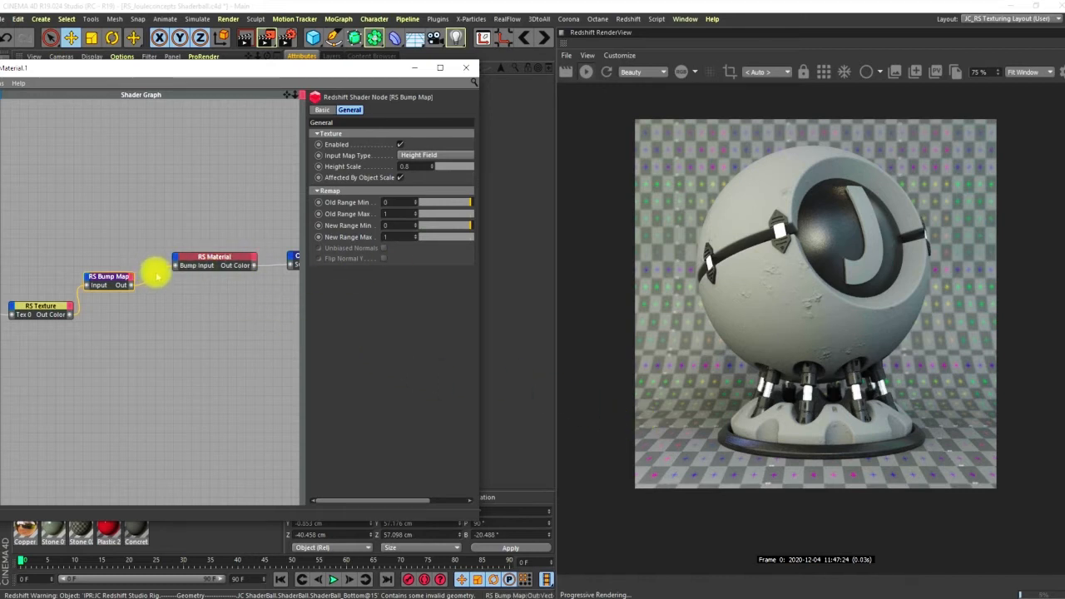
Disconnect RS Bump Map from RS Material and select the C4D Shader node
left_click_drag(156, 281, 155, 331)
middle_click_drag(166, 276, 259, 296, "alt")
left_click(63, 324)
Add a second C4D Shader node above the existing chain and connect it to a duplicate of the RS Texture node
mouse_move(167, 75)
left_mouse_down()
mouse_move(307, 79)
mouse_move(178, 86)
left_mouse_up()
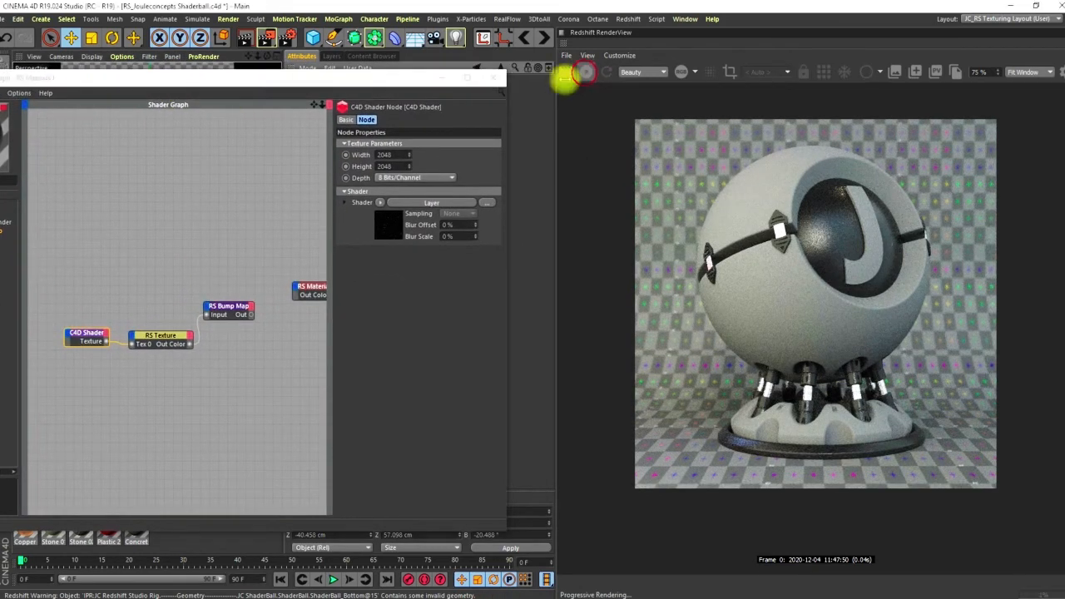
left_click_drag(358, 81, 513, 78)
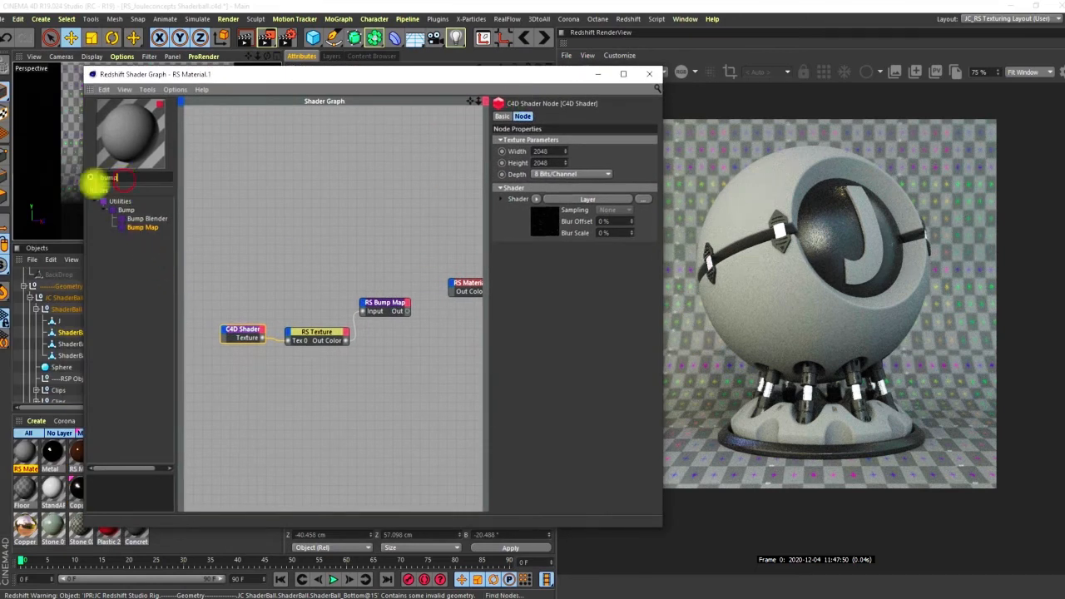
type("c4d")
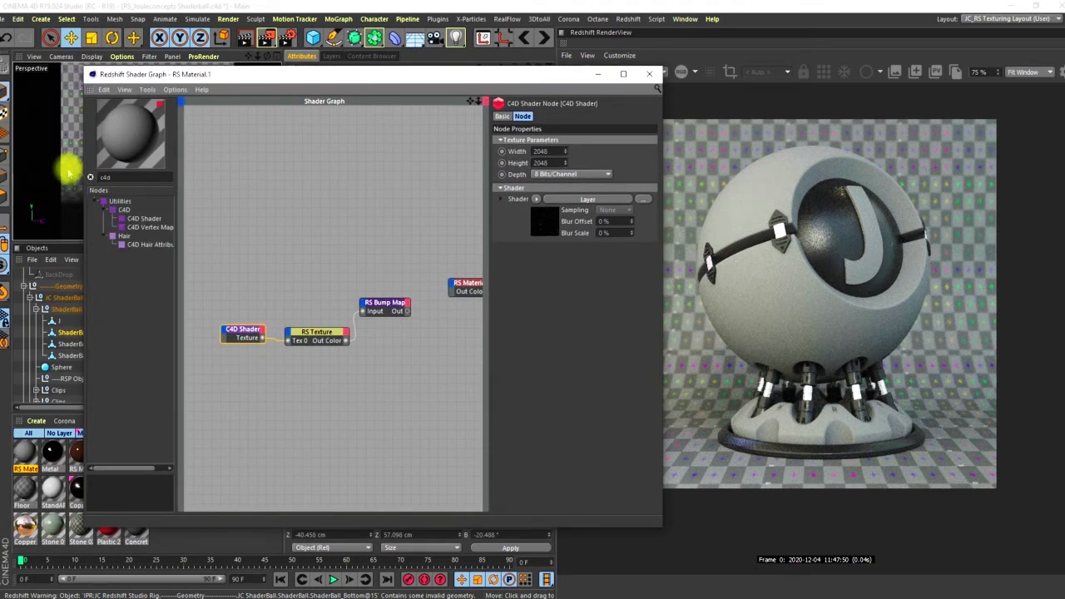
left_click_drag(178, 214, 302, 193)
left_click_drag(315, 335, 344, 194, "ctrl")
left_click(304, 190)
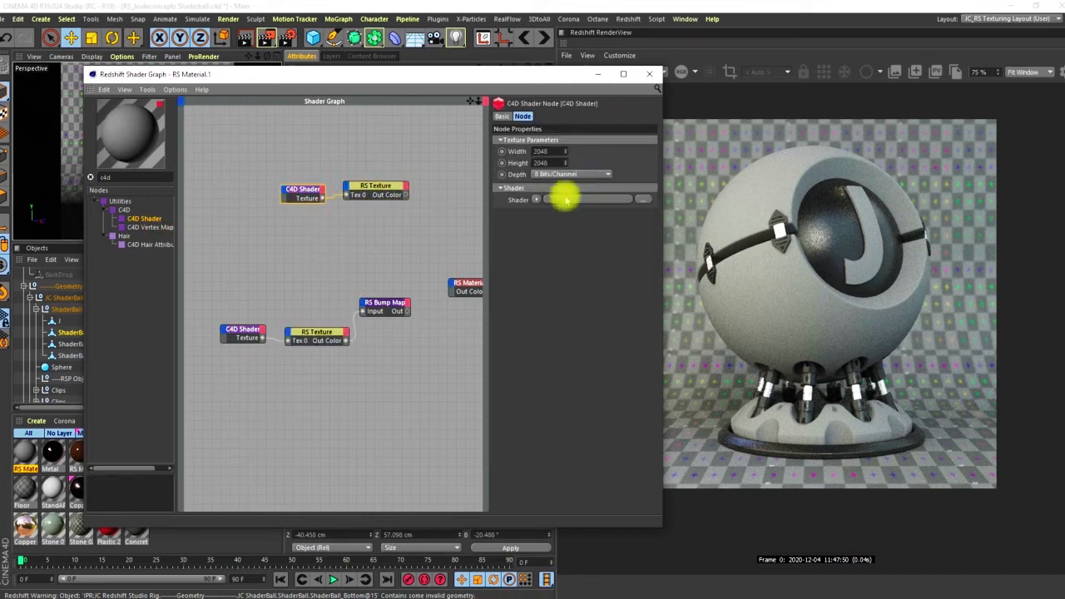
Load a Noise shader into the new C4D Shader node and open its properties
left_click(535, 200)
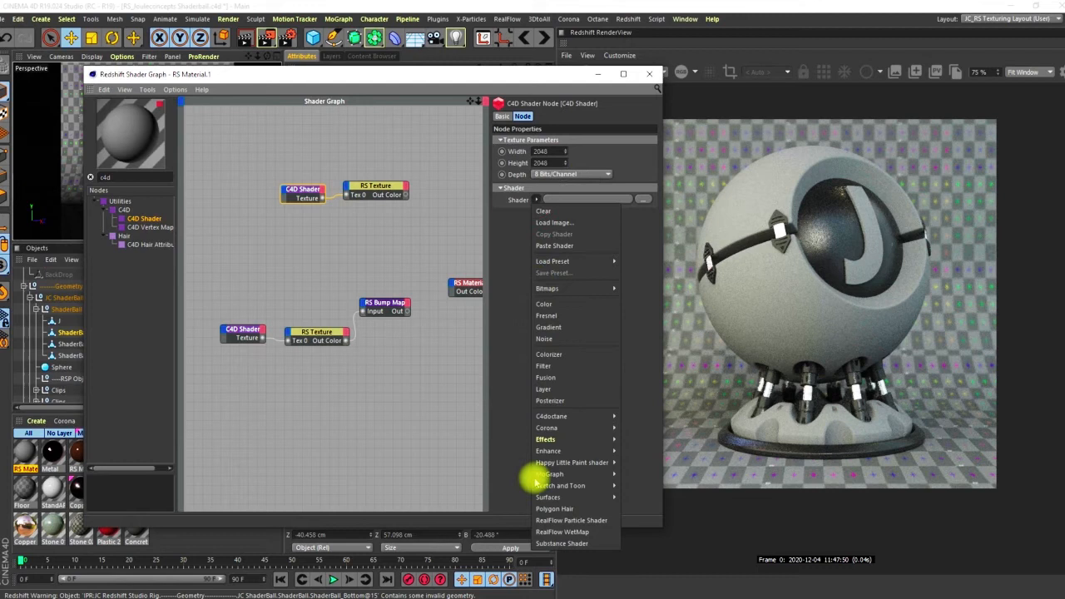
left_click(545, 325)
left_click(542, 223)
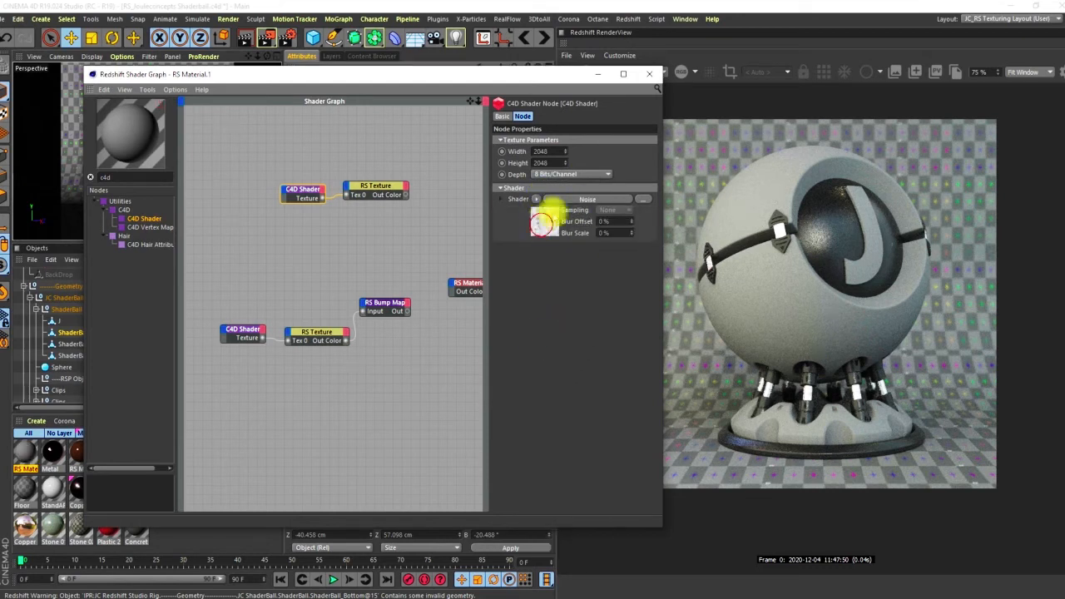
left_click_drag(465, 74, 72, 62)
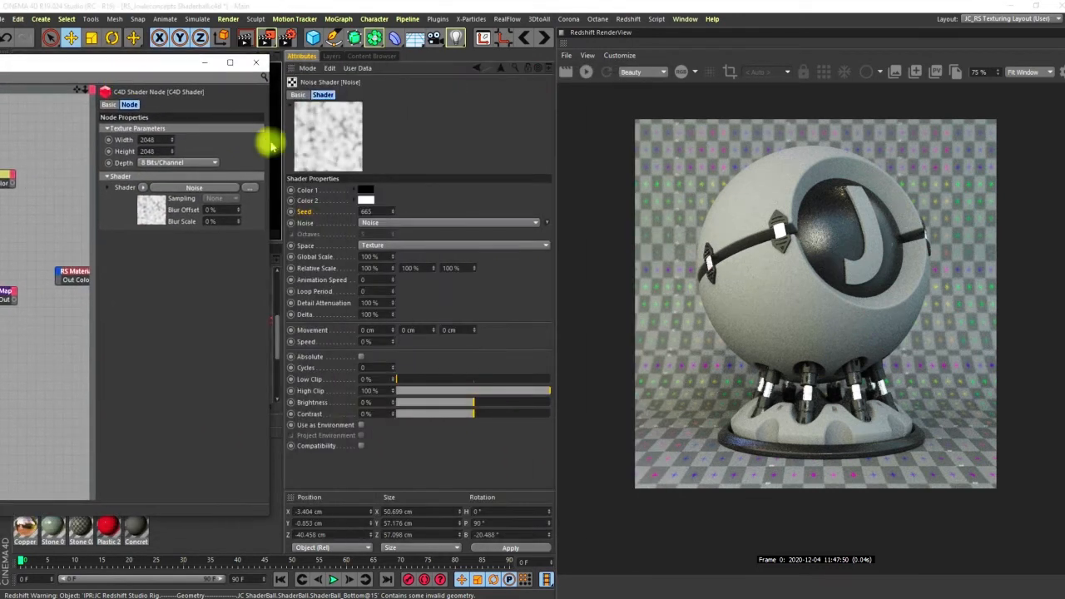
Set the noise type to FBM and the Global Scale to 20%
left_click(372, 223)
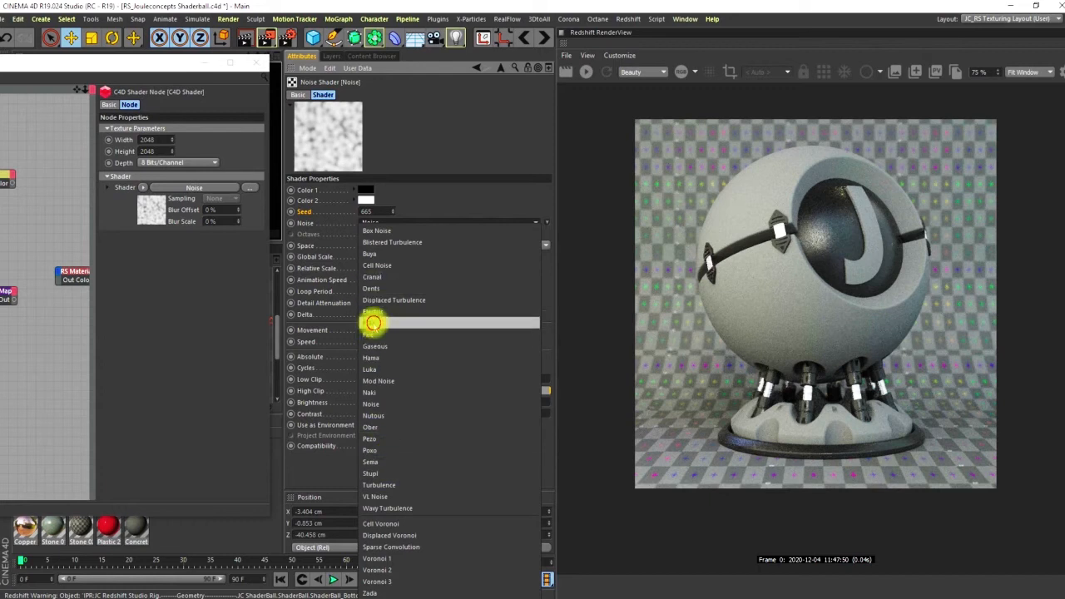
left_click(372, 323)
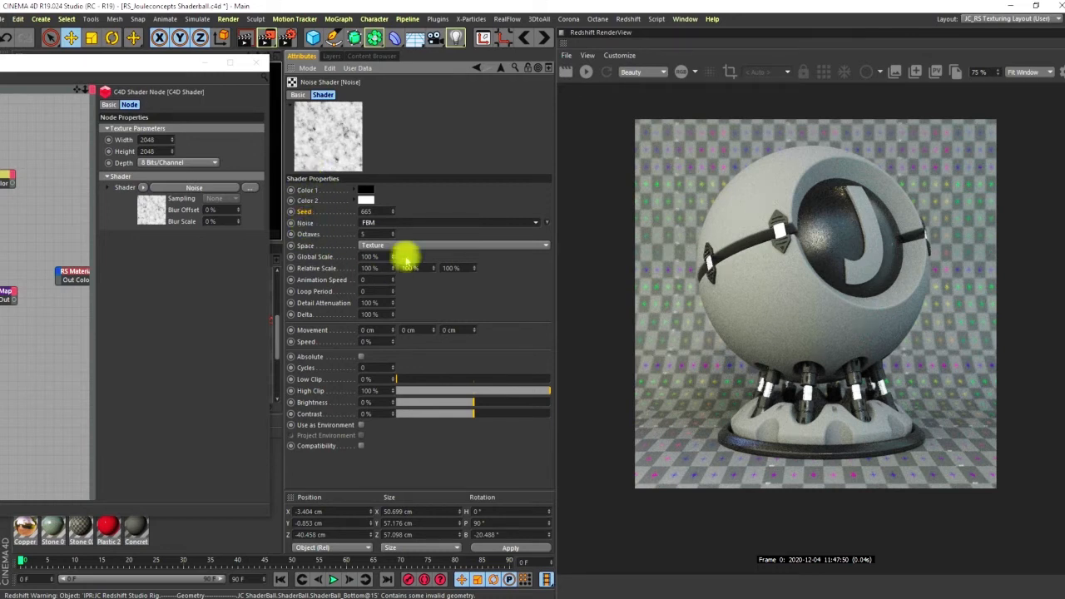
double_click(369, 257)
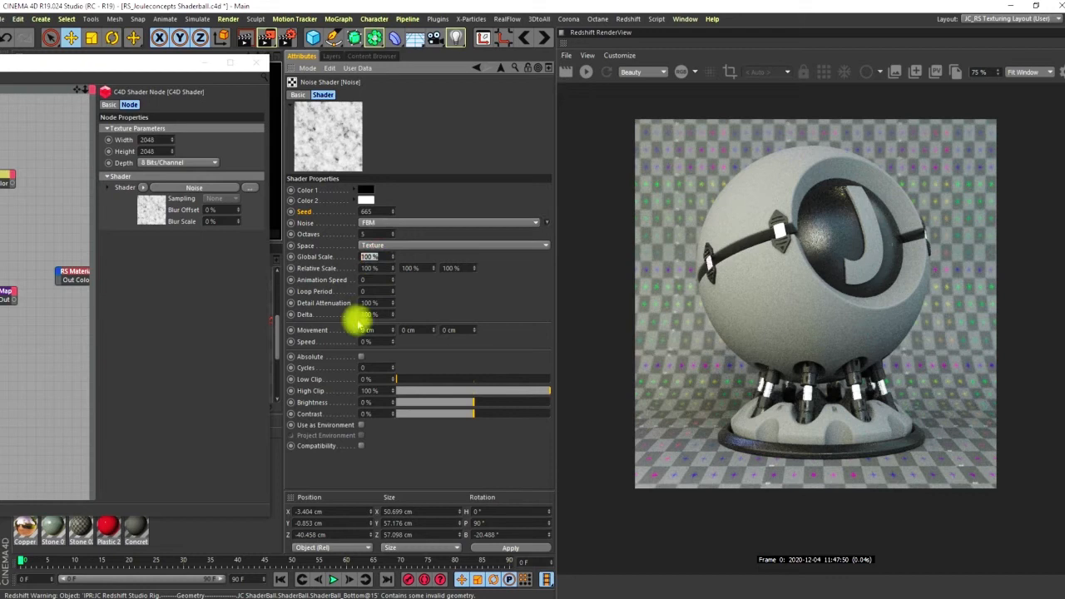
type("20")
key("Return")
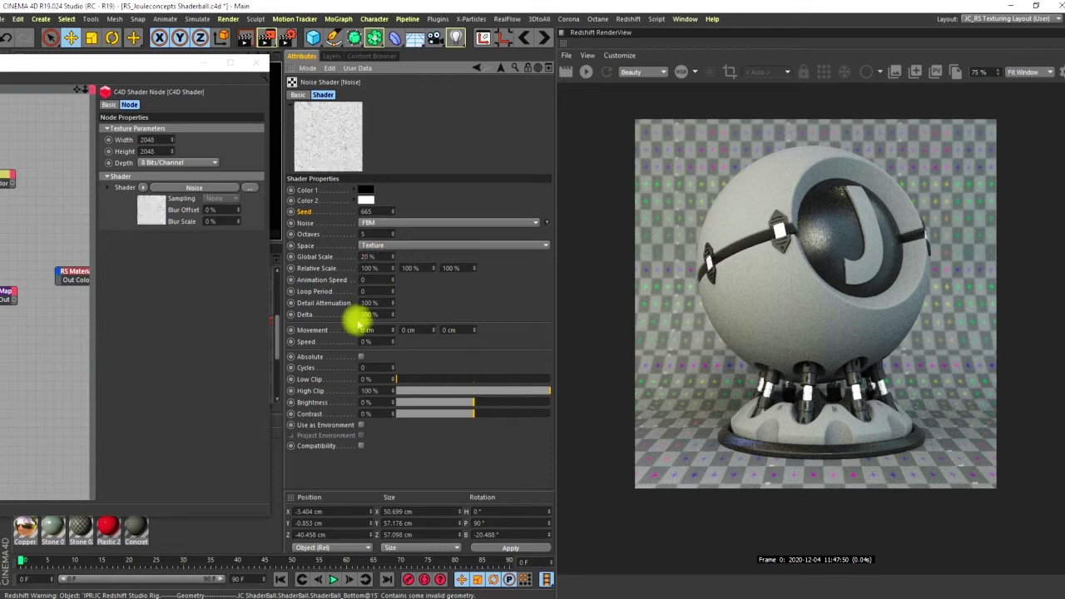
Open an enlarged preview of the noise and set Delta to 20%, Low Clip to 22% and High Clip to 52%
right_click(327, 146)
left_click(353, 166)
left_click_drag(571, 155, 676, 98)
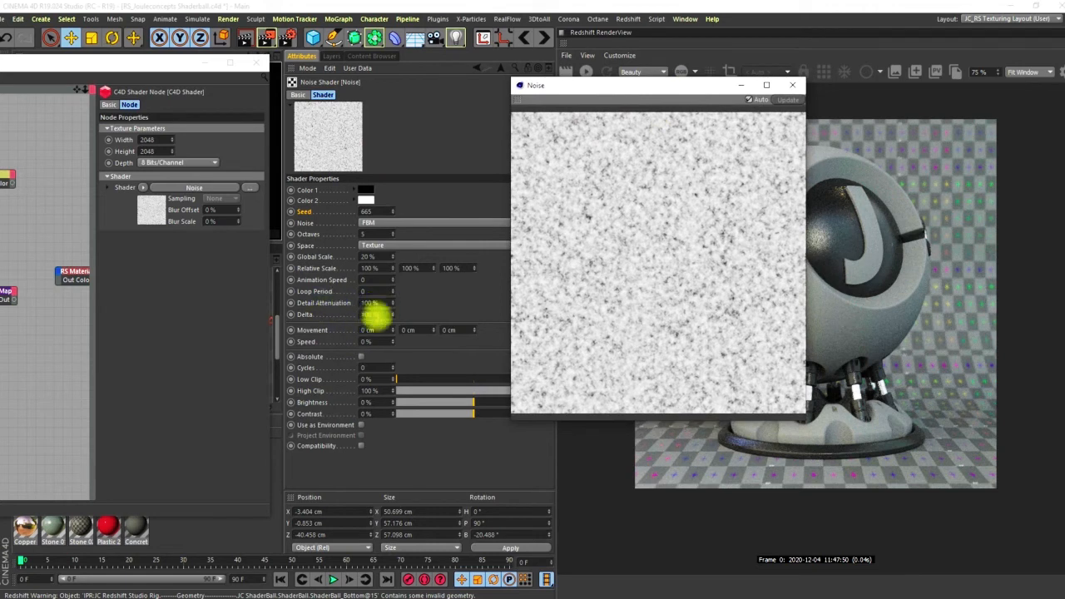
double_click(369, 314)
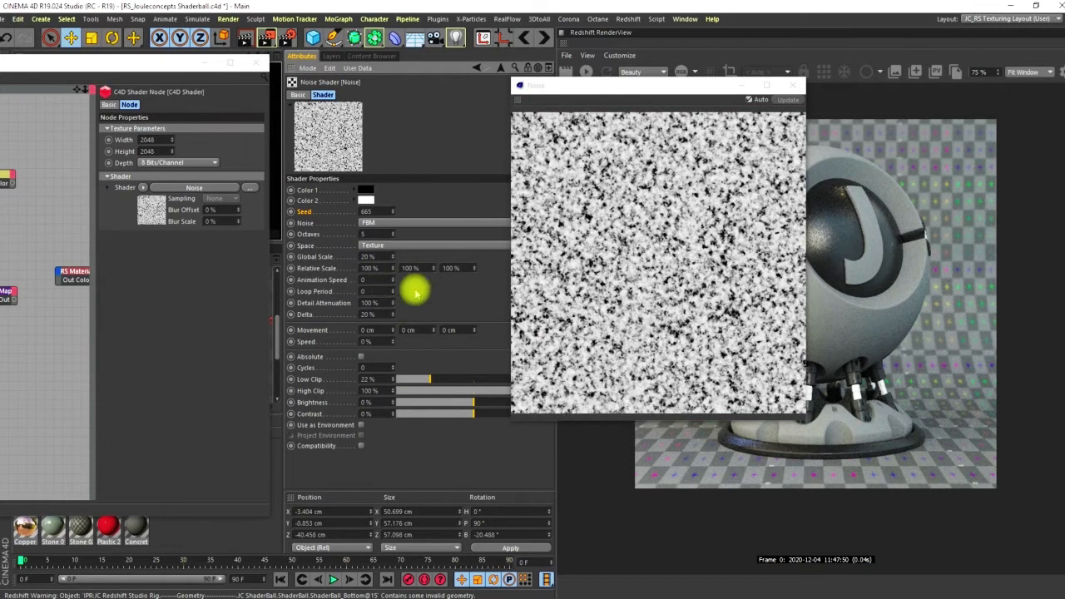
left_click_drag(679, 90, 741, 67)
left_click_drag(541, 392, 458, 392)
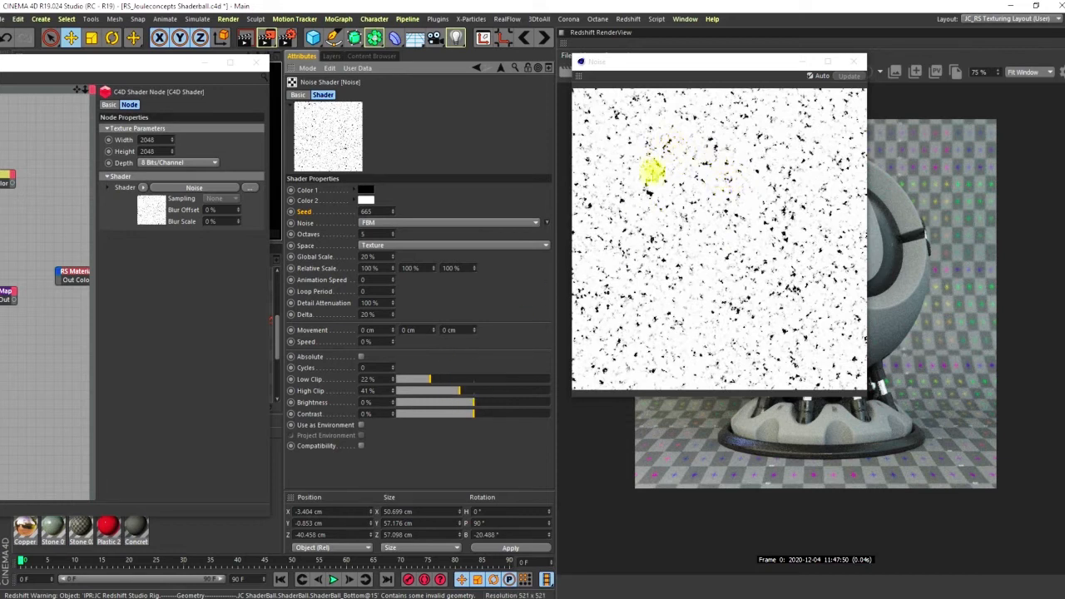
left_click_drag(466, 391, 478, 394)
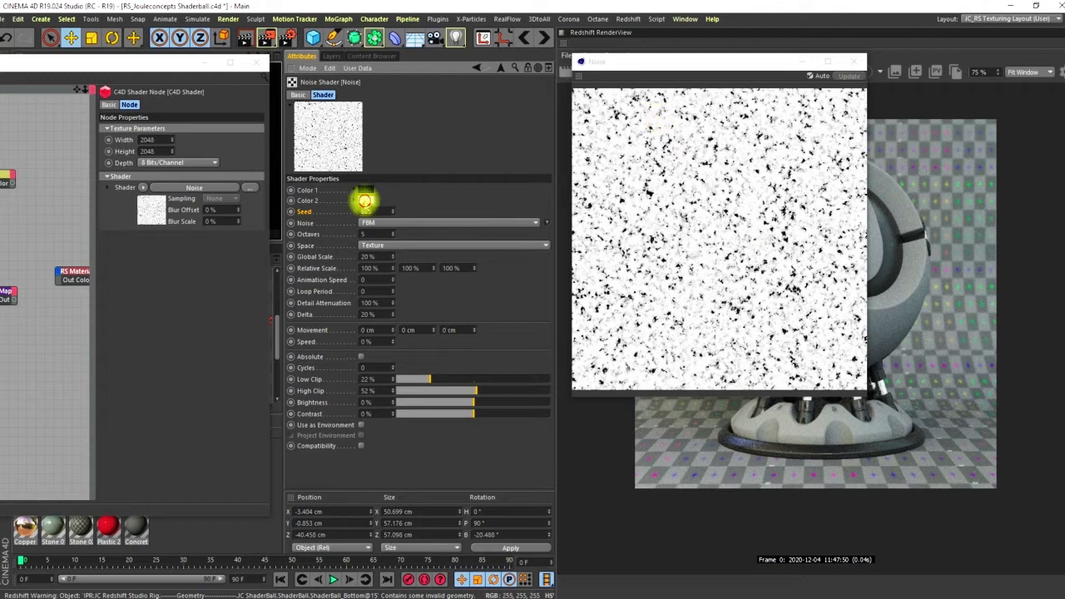
Set the noise's Color 2 to grey with a brightness value of 50% and close the enlarged preview
left_click(366, 200)
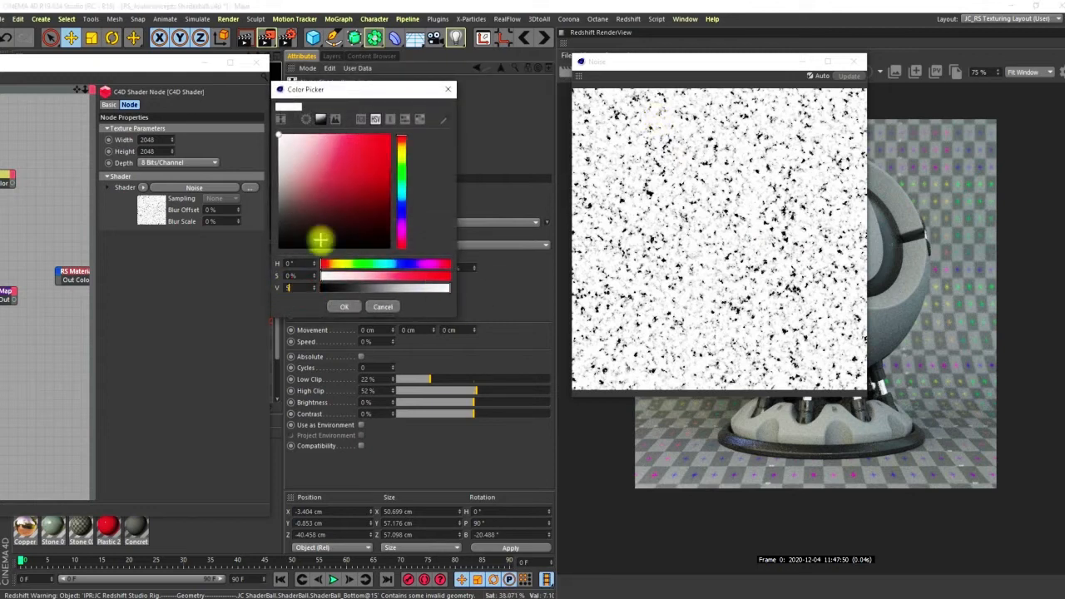
type("0")
key("Return")
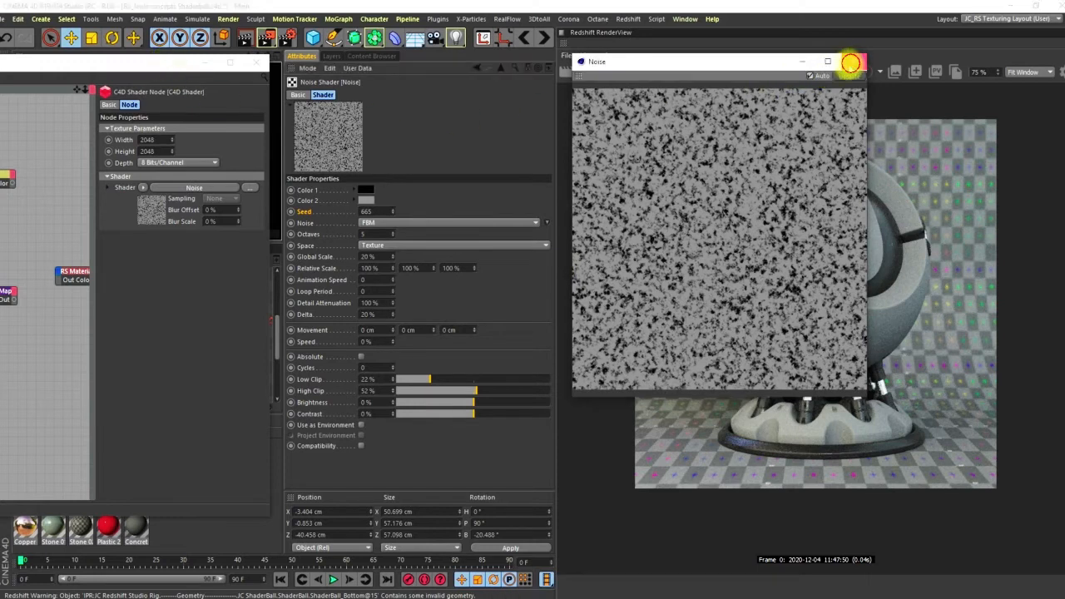
left_click(852, 62)
Move the new C4D Shader and RS Texture pair to just above the existing bump chain
left_click_drag(184, 66, 432, 52)
middle_click_drag(325, 187, 232, 193)
left_click_drag(167, 128, 285, 238)
middle_click_drag(285, 238, 219, 207)
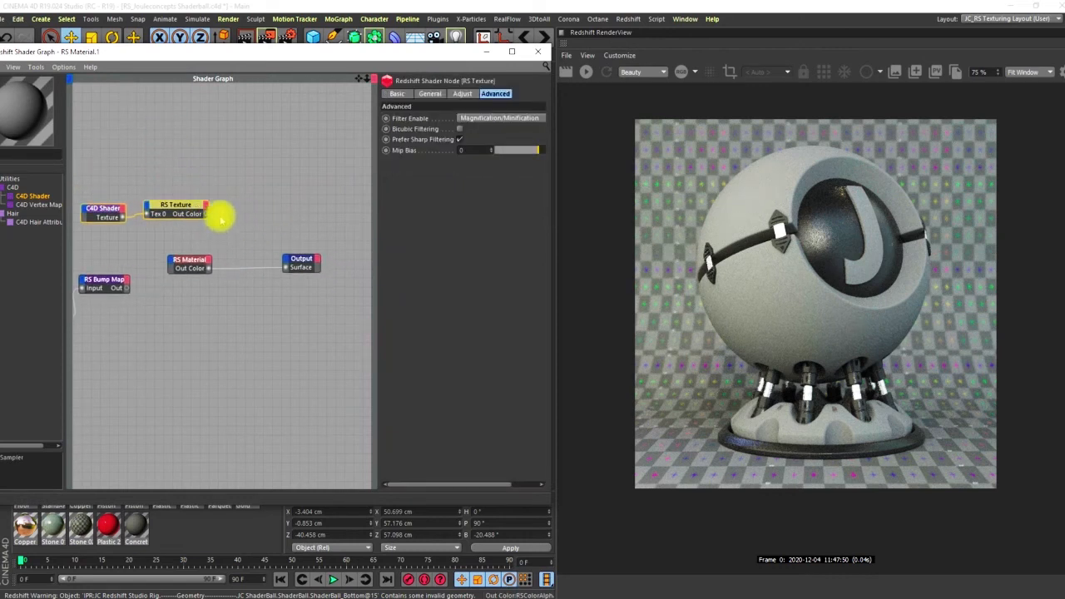
middle_click_drag(189, 192, 295, 177)
left_click_drag(272, 193, 141, 228)
middle_click_drag(196, 245, 351, 219)
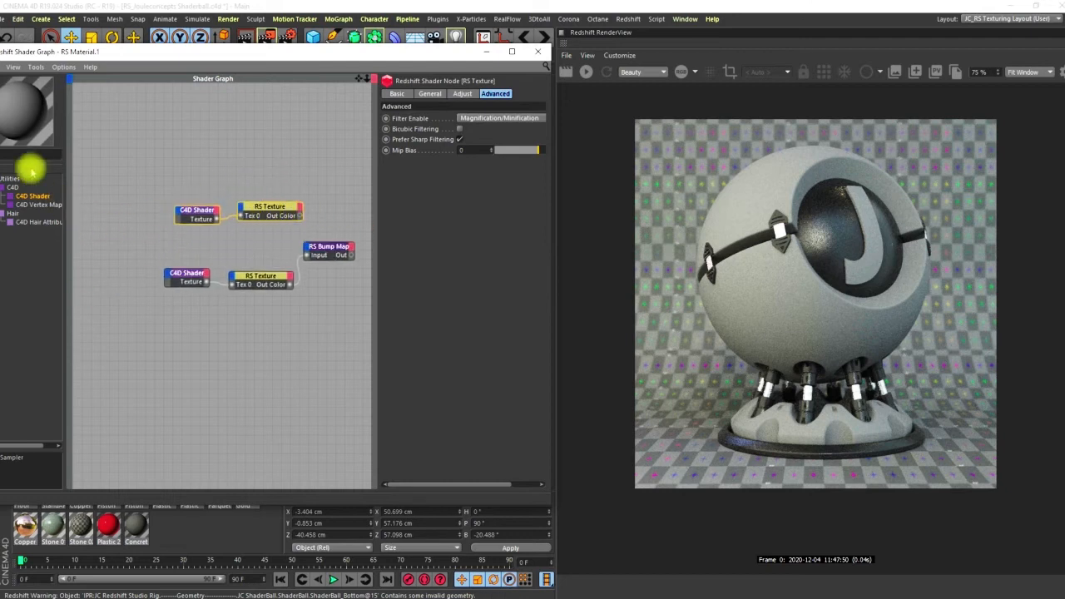
Add a second RS Bump Map node and connect the new RS Texture's Out Color to its Input
left_click_drag(83, 52, 137, 58)
left_click(62, 160)
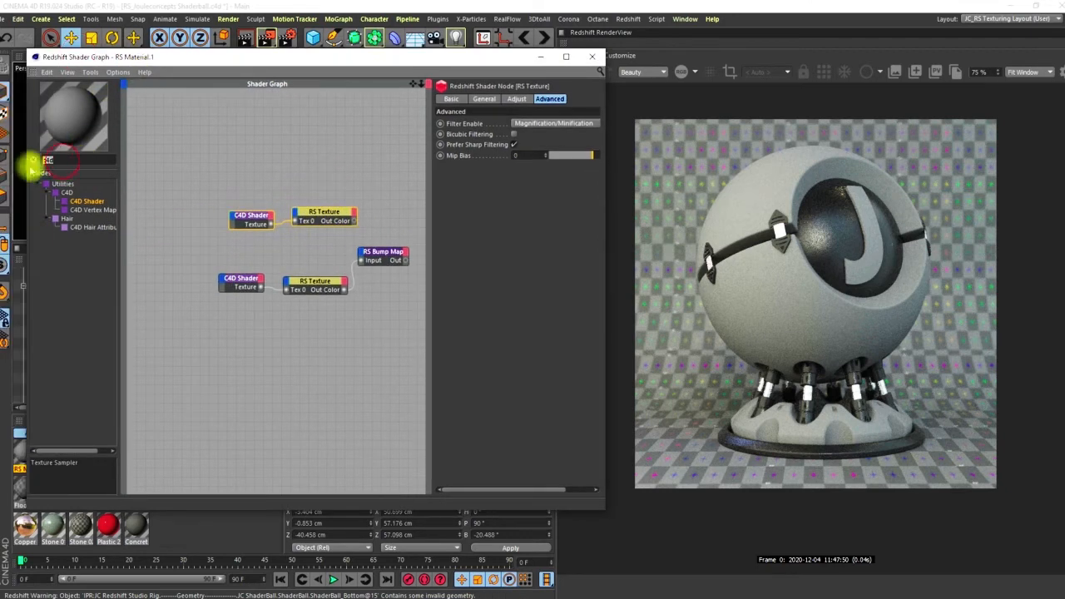
type("bum")
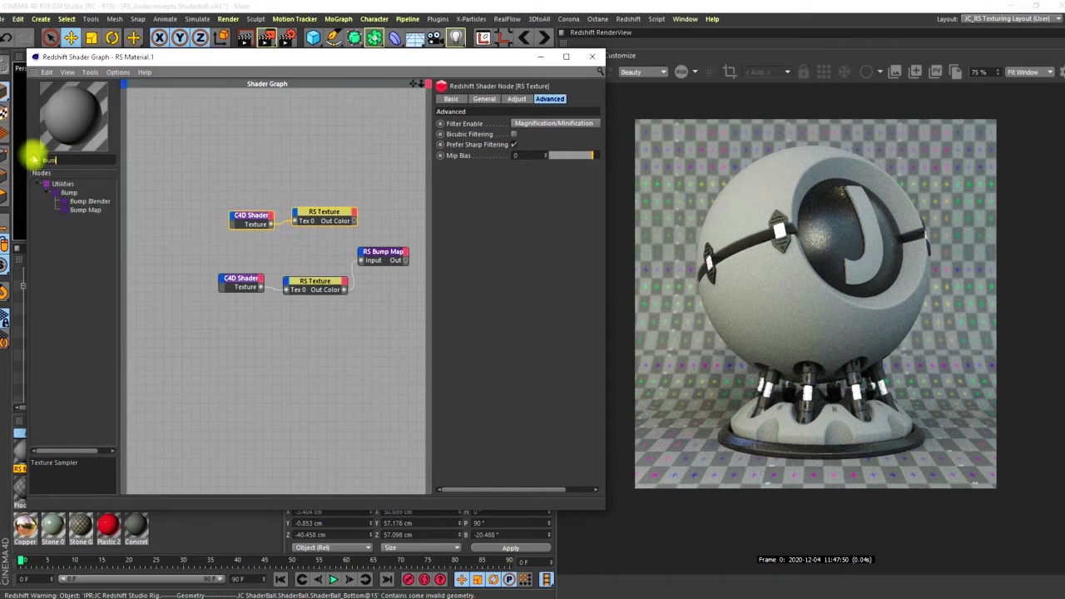
type("p")
left_click_drag(85, 209, 395, 208)
middle_click_drag(351, 244, 271, 241)
left_click_drag(286, 228, 342, 245)
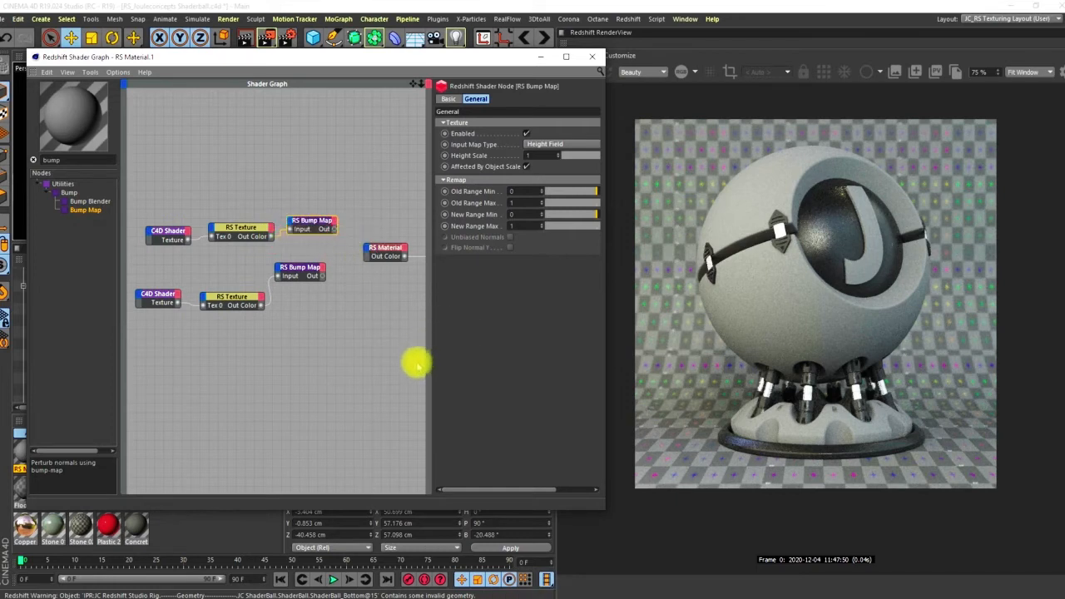
Start the render and connect the new RS Bump Map's Out to RS Material's Overall Bump Input, expanding the material node's ports
middle_click_drag(269, 271, 240, 265)
middle_click_drag(296, 233, 231, 229)
left_click_drag(489, 60, 453, 54)
left_click(585, 75)
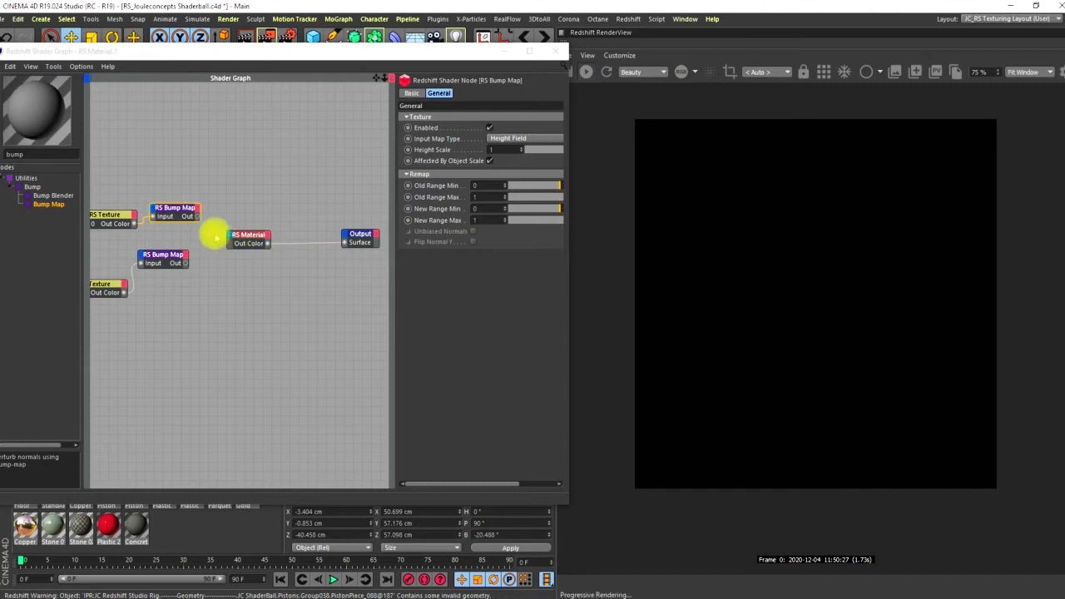
left_click_drag(198, 218, 198, 219)
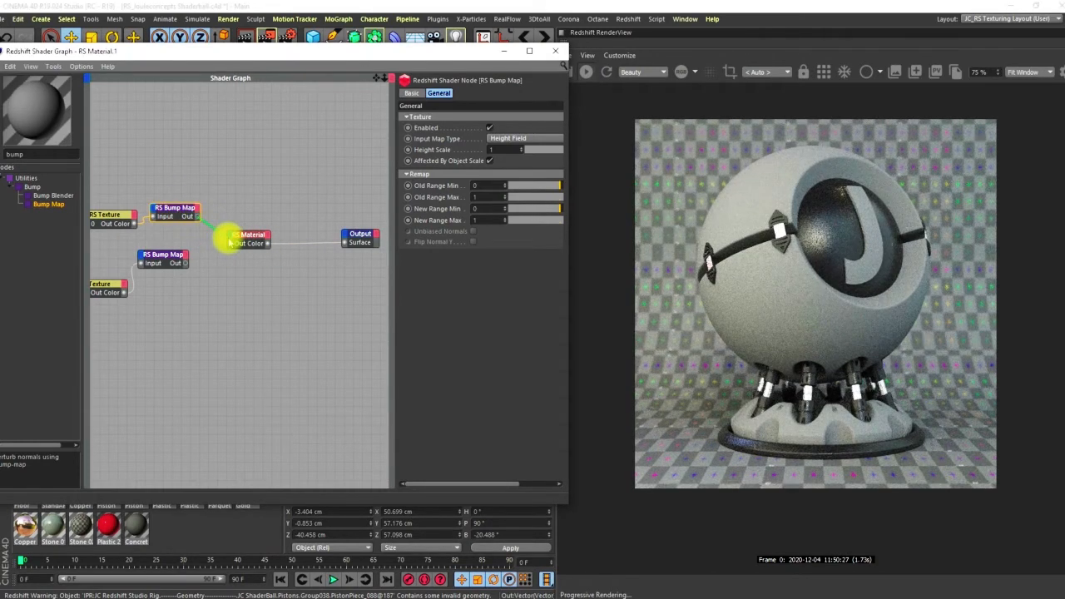
left_click_drag(231, 239, 231, 238)
mouse_move(309, 322)
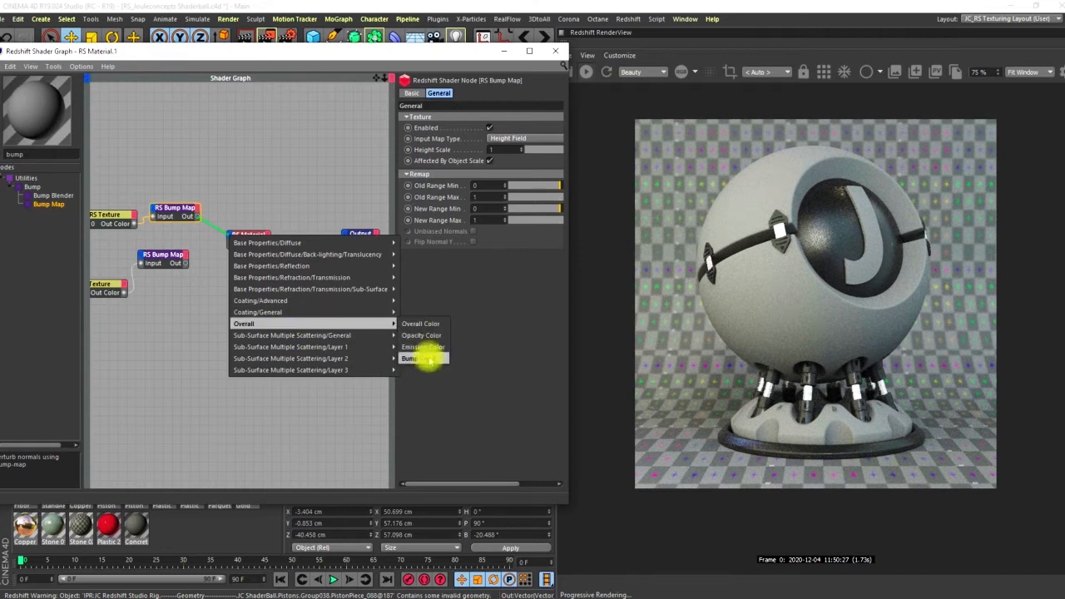
left_click(433, 358)
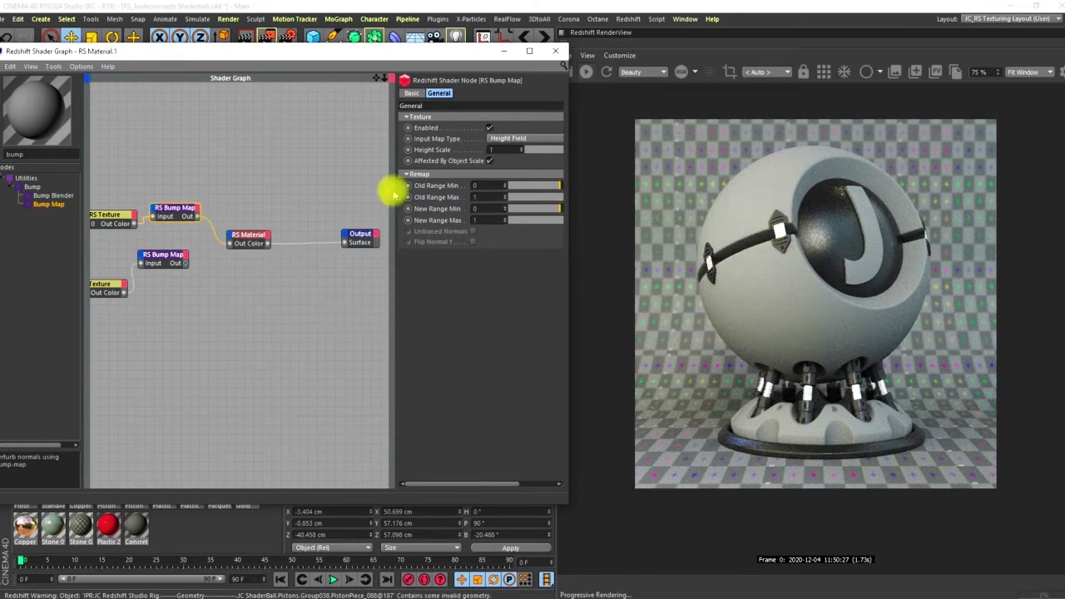
double_click(259, 251)
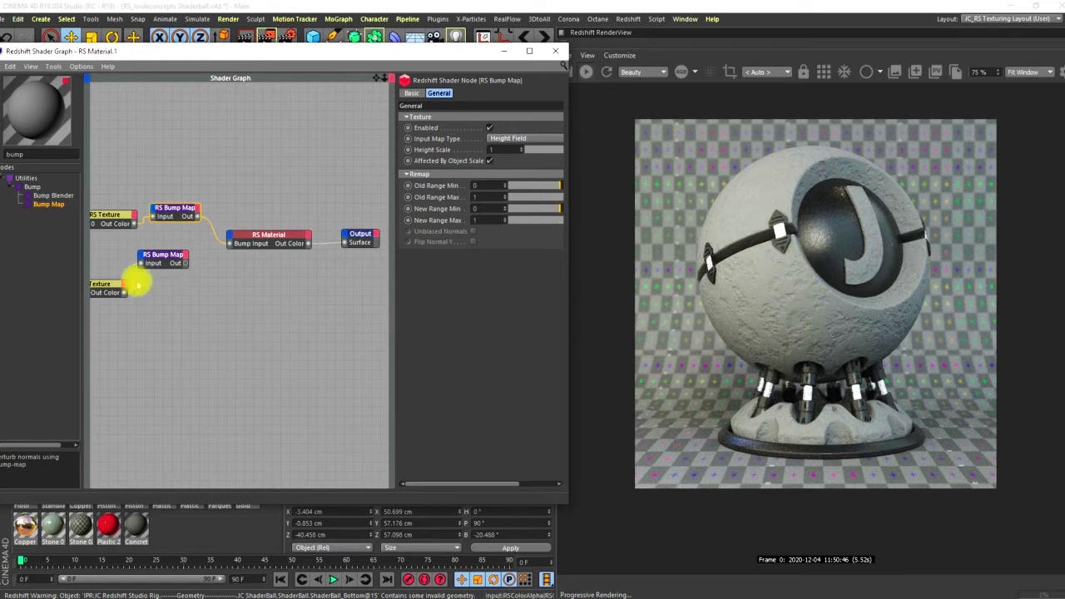
Add an RS Bump Blender node below RS Material
middle_click_drag(258, 285, 316, 290)
left_click(52, 195)
left_click_drag(298, 273, 343, 290)
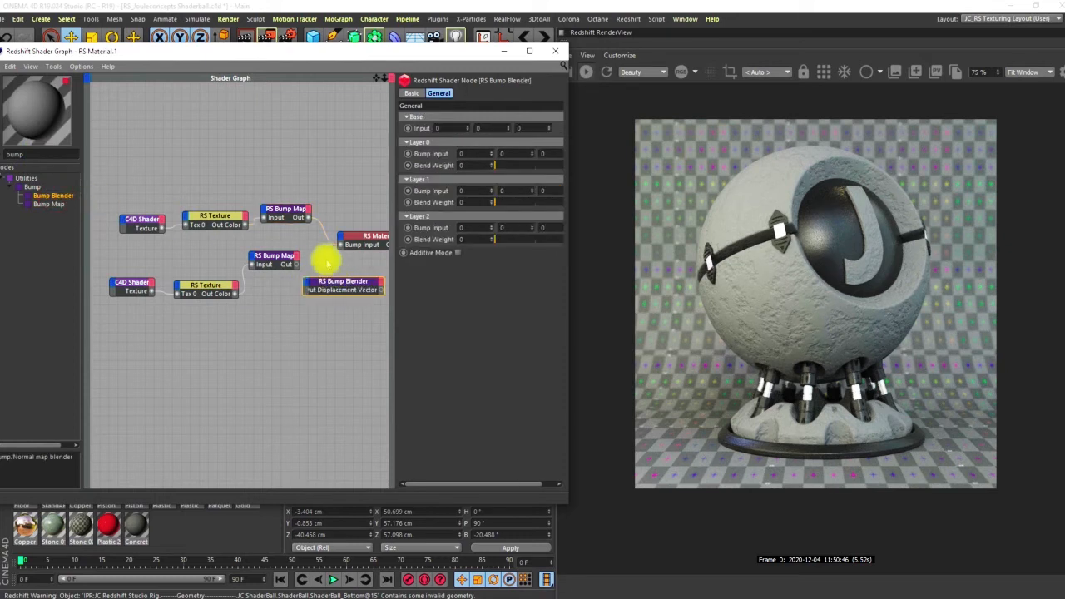
Stop the render and disconnect the upper RS Bump Map from RS Material
left_click(588, 73)
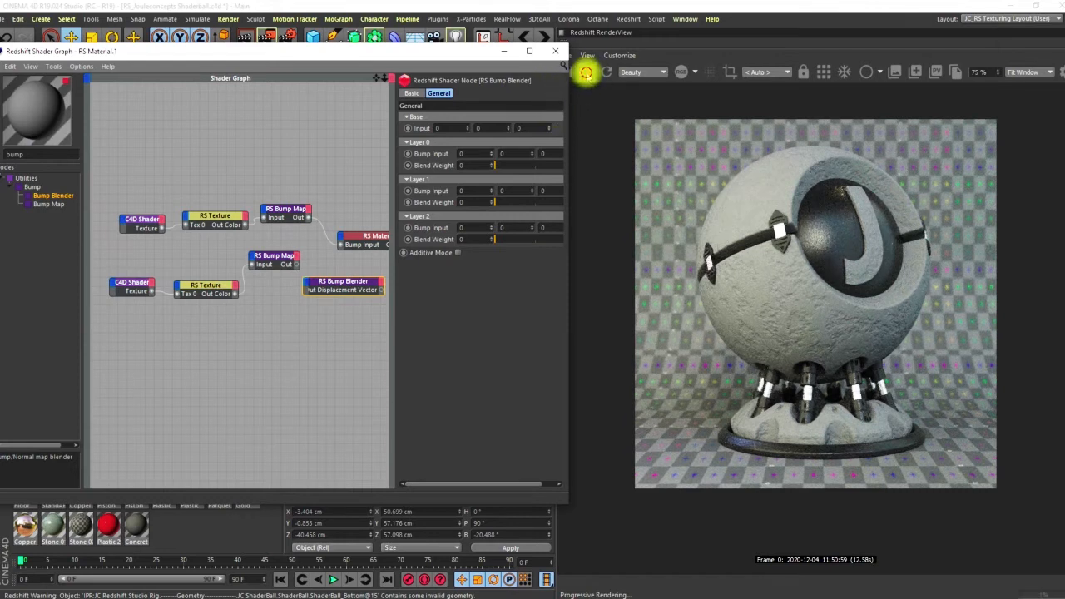
left_click(588, 74)
middle_click_drag(304, 250, 213, 236)
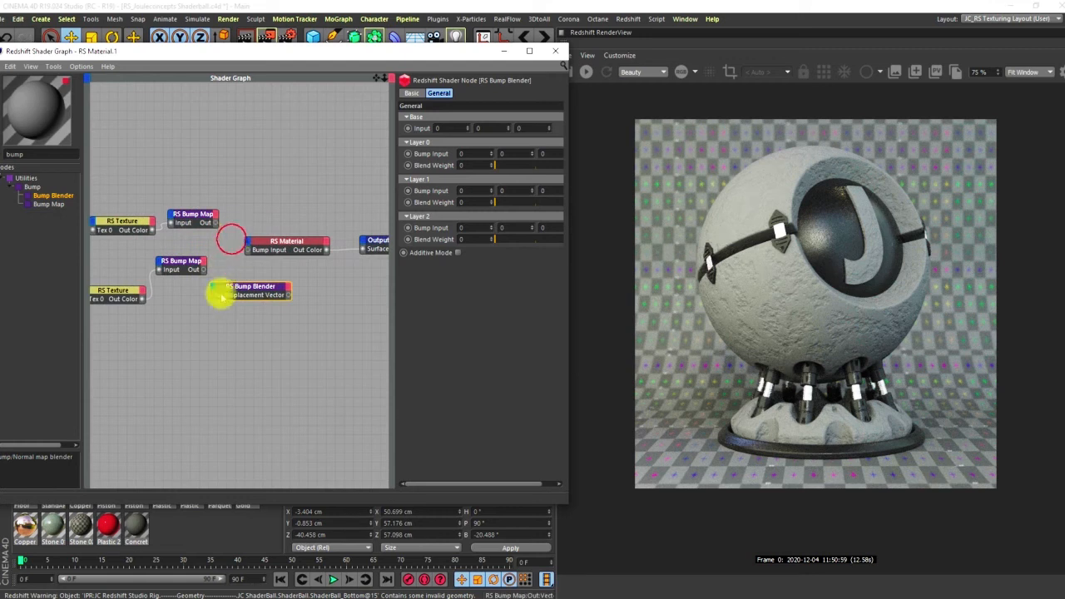
Move both bump chains farther from RS Material and place RS Bump Blender in the space between them
middle_click_drag(219, 226, 343, 209)
left_click_drag(325, 170, 149, 296)
middle_click_drag(313, 207, 240, 210)
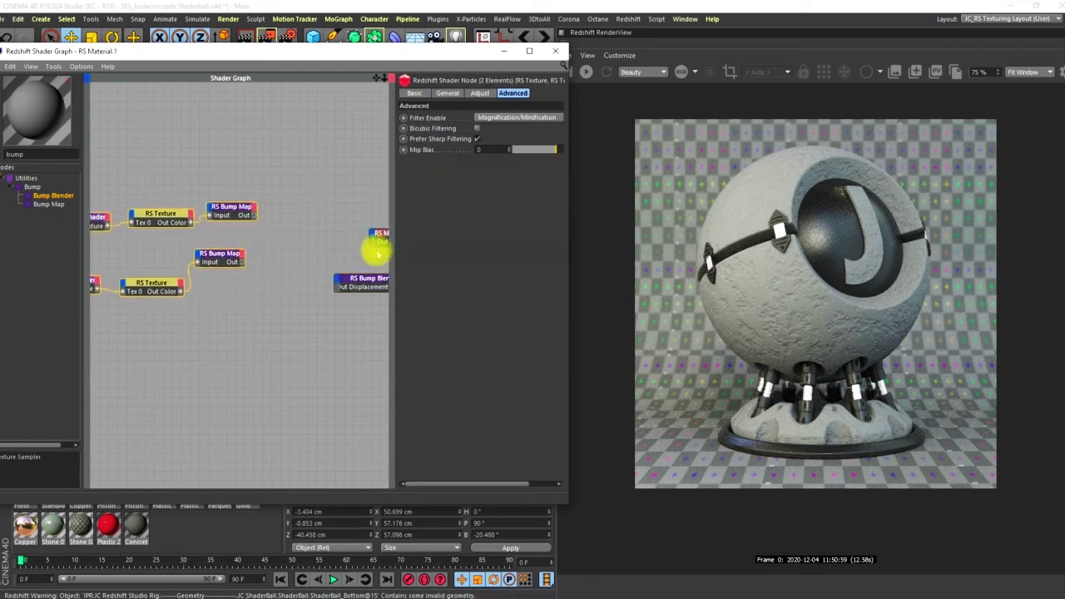
middle_click_drag(350, 269, 293, 292)
left_click_drag(293, 292, 222, 290)
middle_click_drag(185, 245, 338, 205)
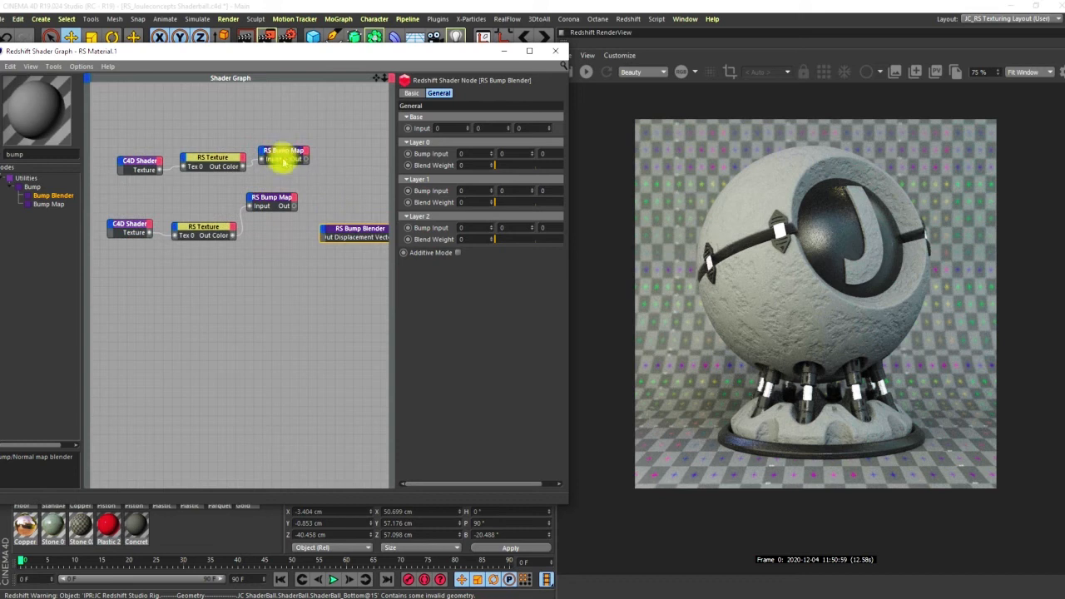
Shift the lower bump chain slightly and connect its RS Bump Map's Out to RS Bump Blender's Base Input
left_click_drag(275, 187, 124, 261)
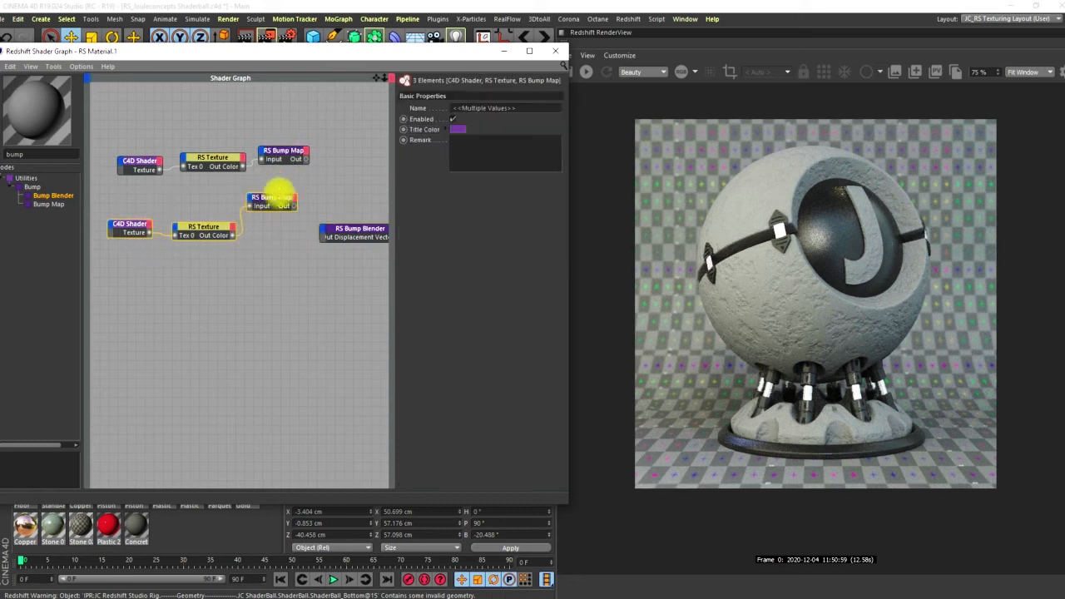
left_click_drag(273, 197, 267, 192)
left_click(130, 225)
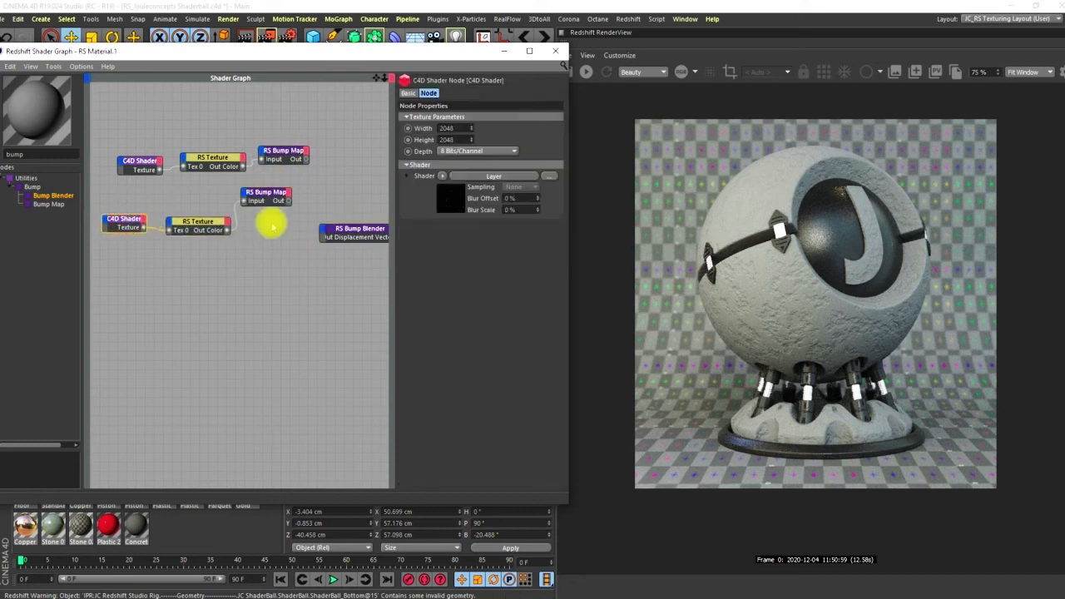
left_click_drag(288, 202, 347, 238)
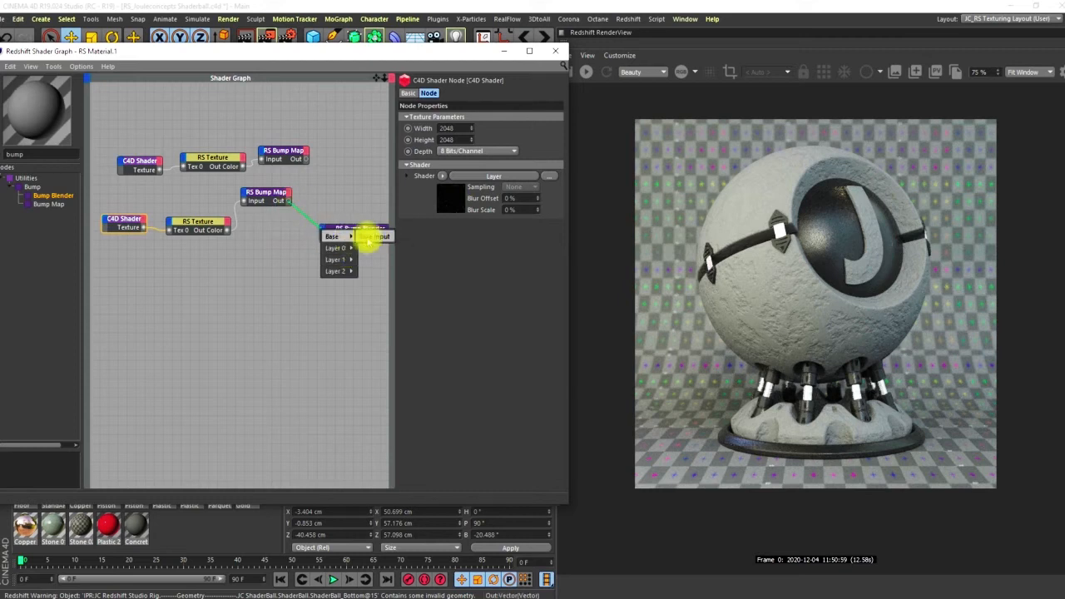
left_click(369, 233)
Move the other bump chain below the first and connect its RS Bump Map to RS Bump Blender's Layer 0 Bump Input
left_click_drag(272, 123, 161, 161)
left_click_drag(283, 148, 385, 250)
mouse_move(340, 251)
middle_click_drag(281, 191, 204, 167)
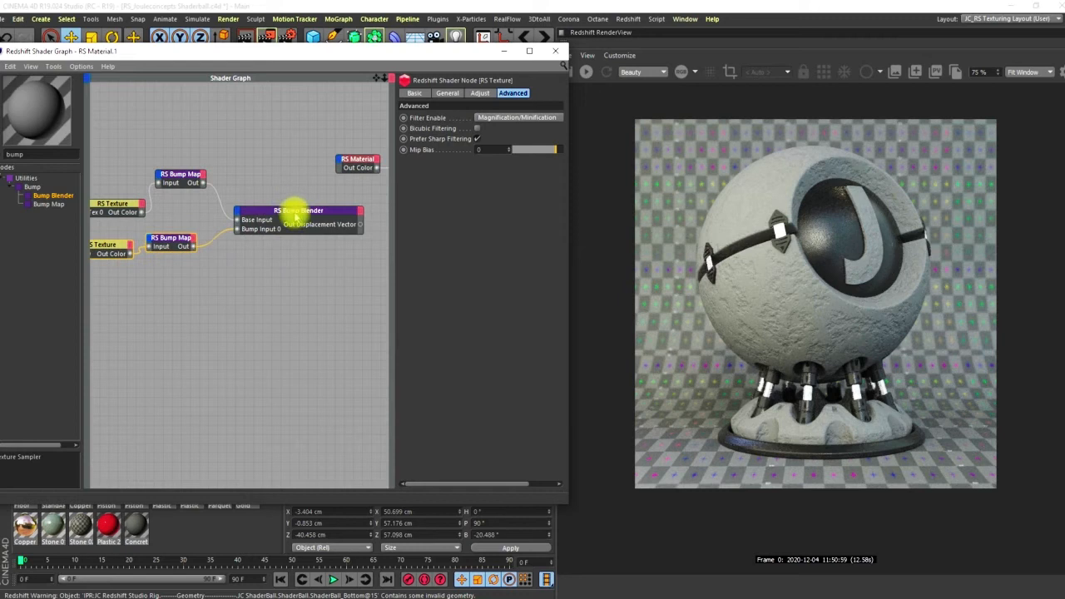
Nudge RS Bump Blender into place and set its Layer 0 Blend Weight to 0.5
left_click_drag(295, 212, 288, 214)
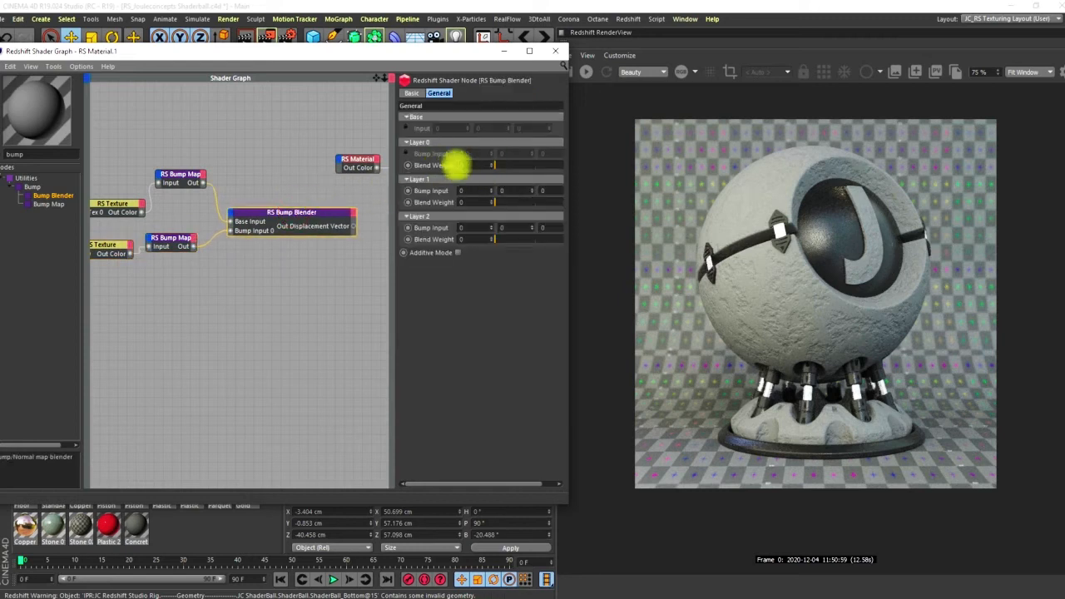
left_click(472, 165)
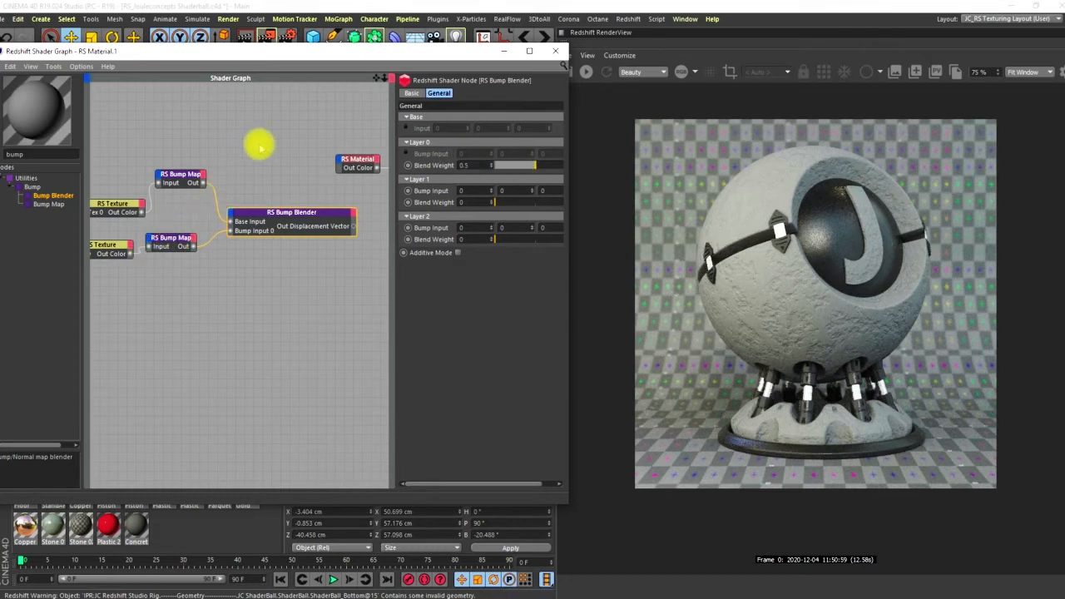
middle_click_drag(196, 189, 185, 196)
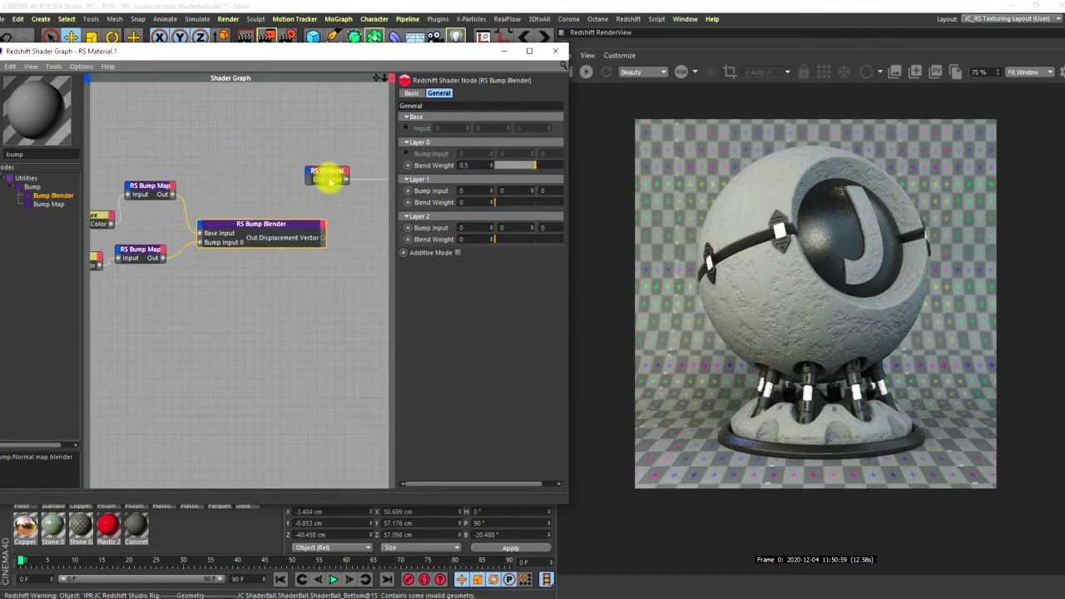
Move RS Material and Output together farther away from RS Bump Blender
middle_click_drag(326, 174, 191, 171)
left_click(250, 173)
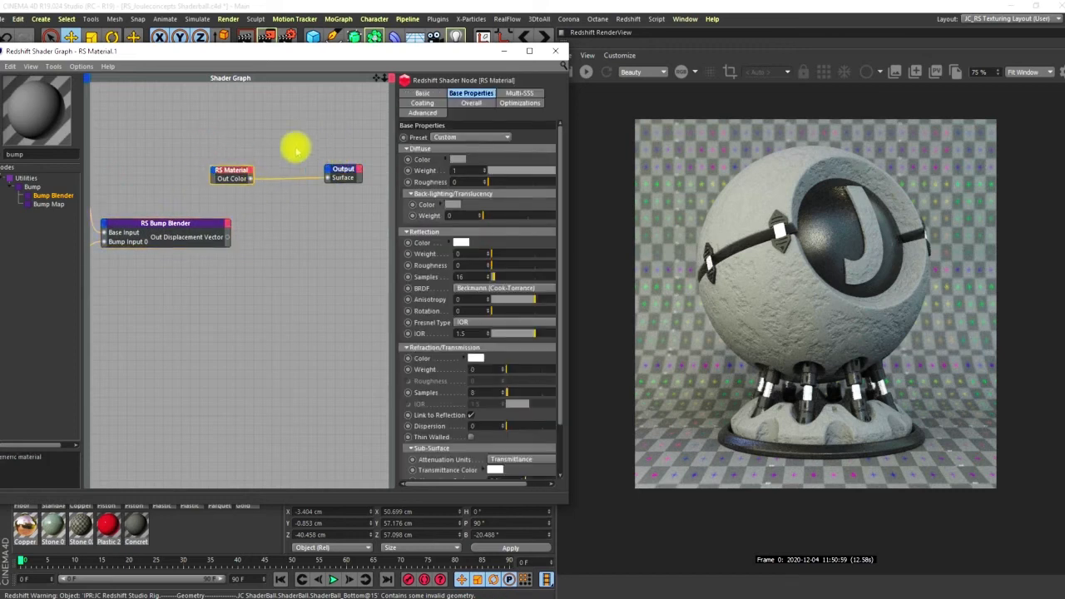
left_click(340, 176, "shift")
left_click_drag(238, 171, 300, 169)
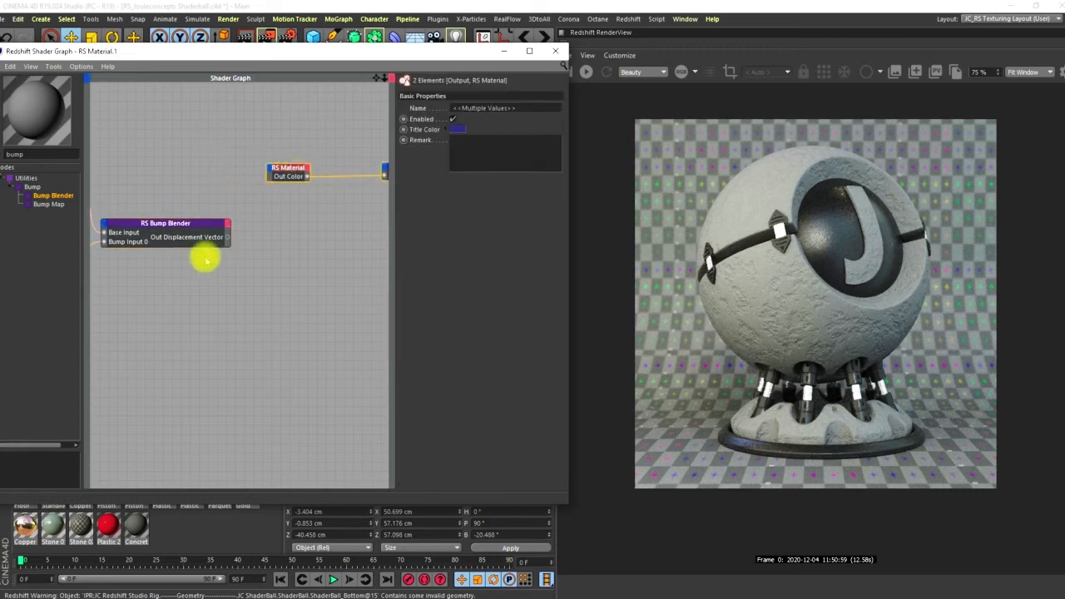
Start the render and connect RS Bump Blender's Out Displacement Vector to RS Material's Overall Bump Input
left_click_drag(228, 238, 256, 267)
left_click(586, 73)
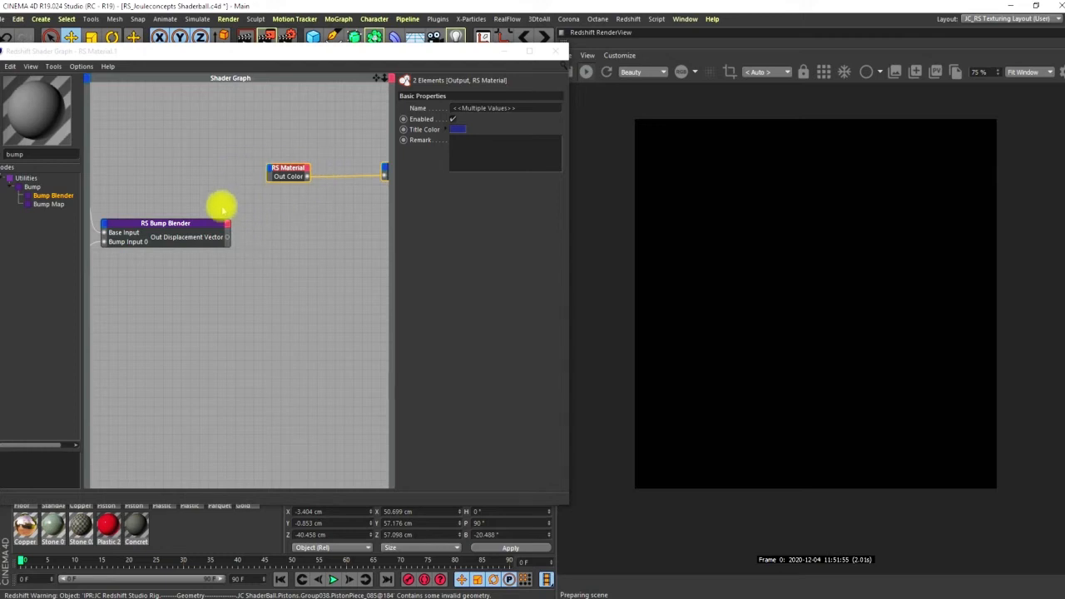
left_click_drag(230, 223, 288, 173)
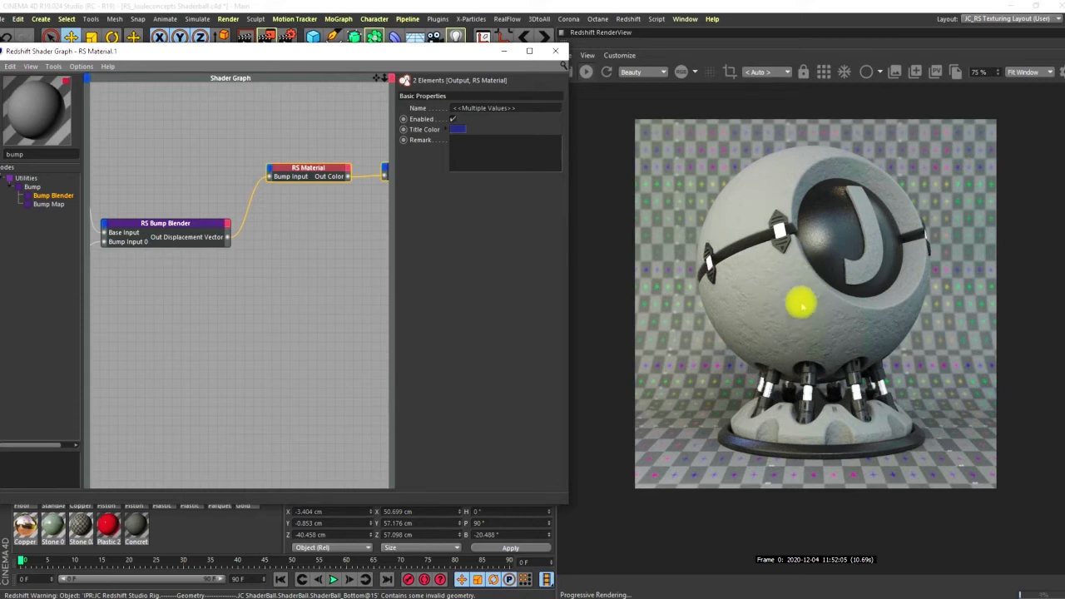
Inspect the blended bump on the shader ball up close and set the lower RS Bump Map's Height Scale to 2
scroll(790, 315, "up", 5)
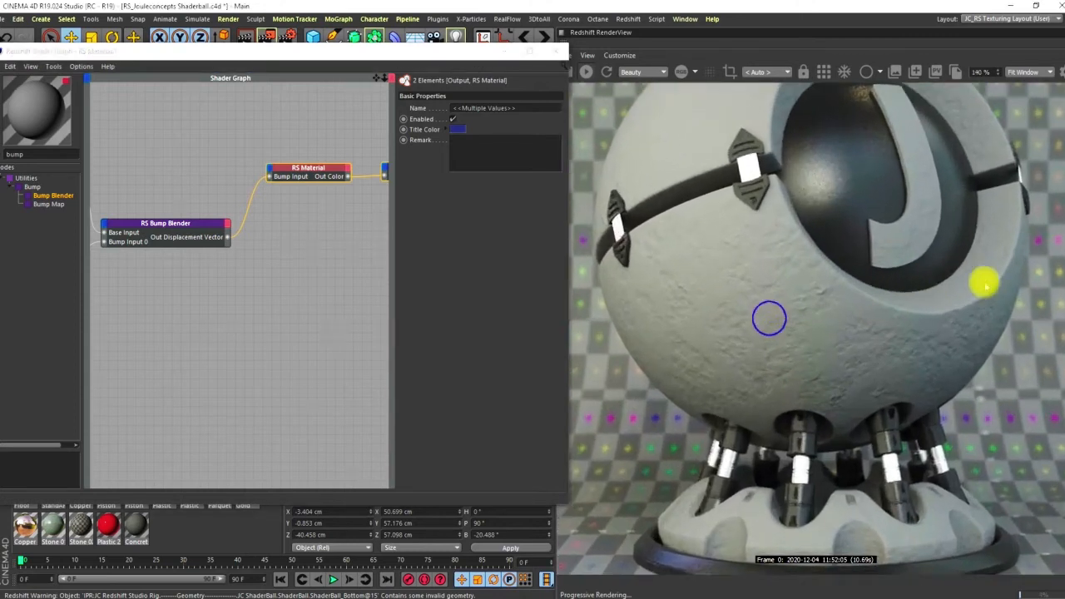
scroll(957, 278, "up", 1)
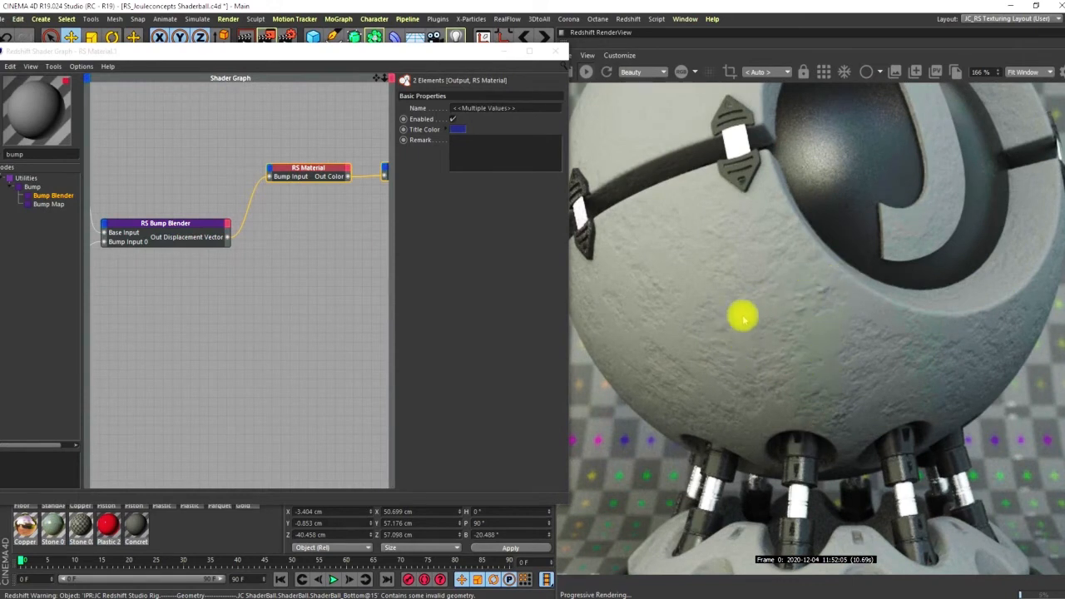
scroll(741, 318, "down", 2)
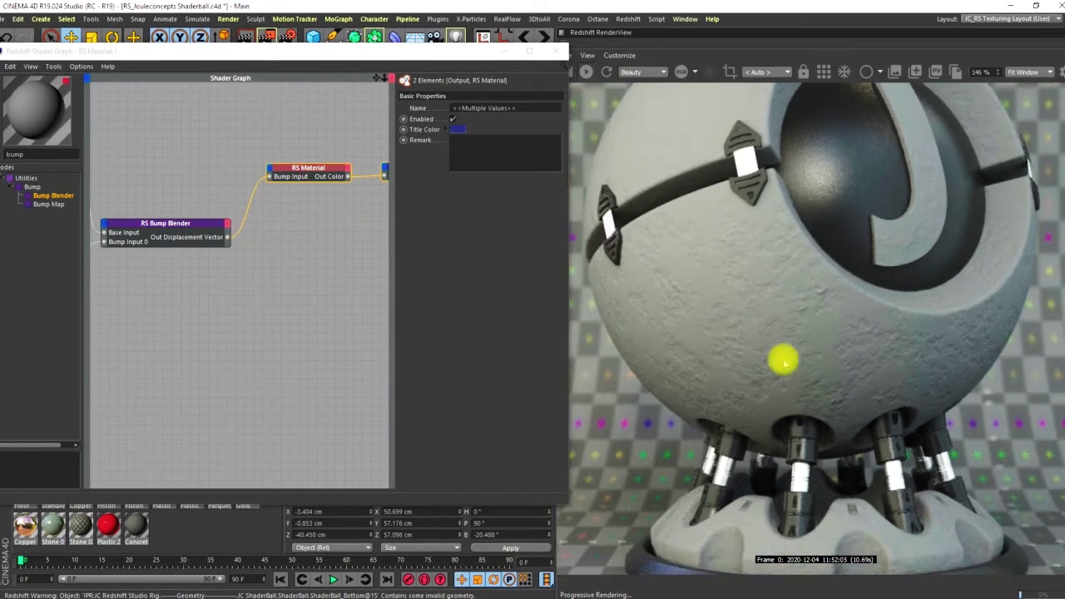
middle_click_drag(182, 260, 320, 284)
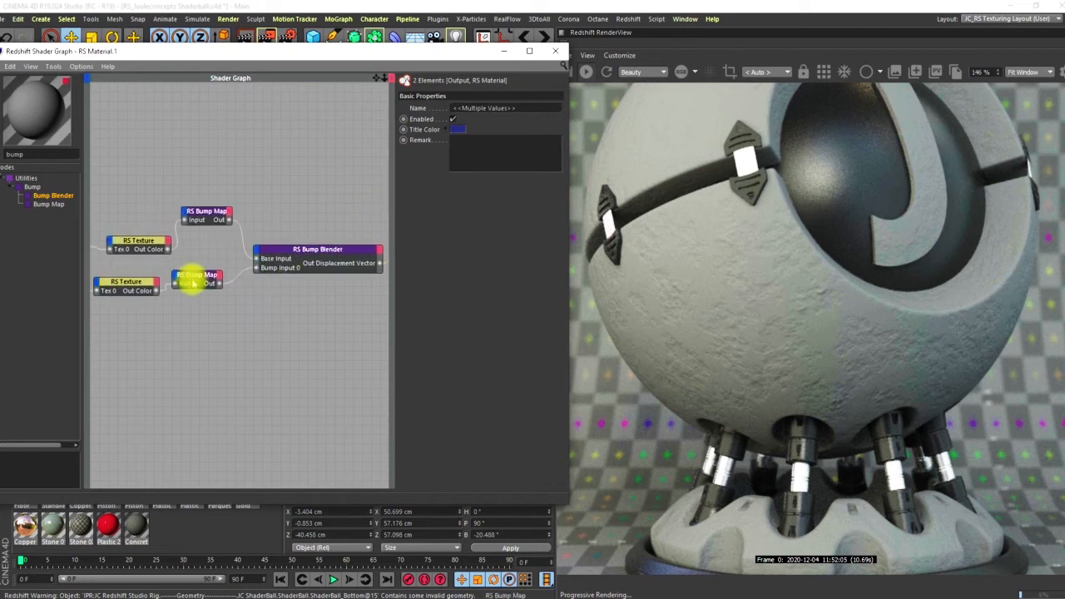
left_click(194, 283)
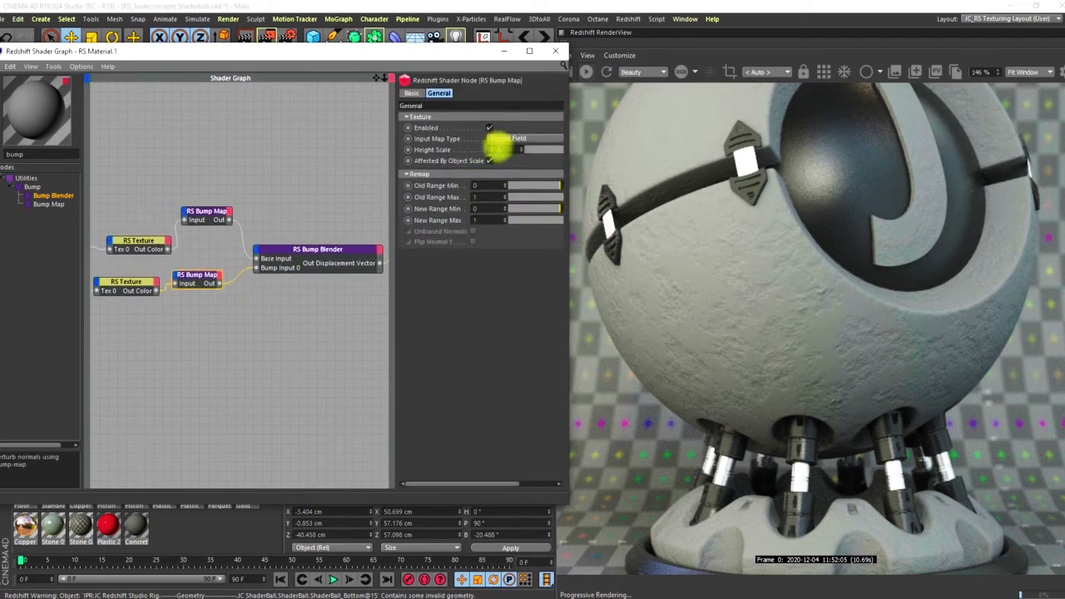
left_click(496, 149)
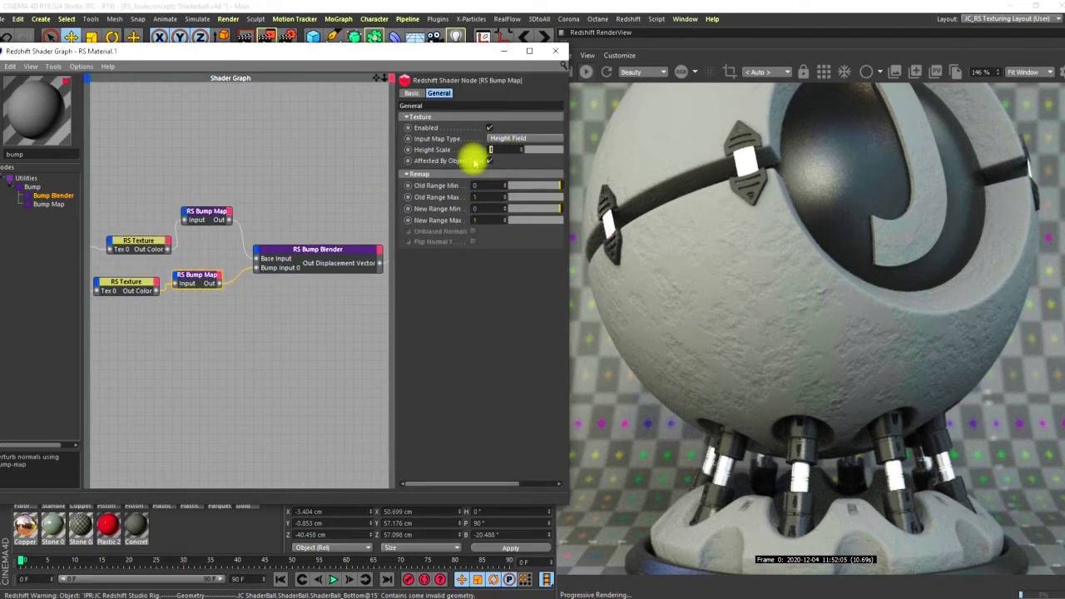
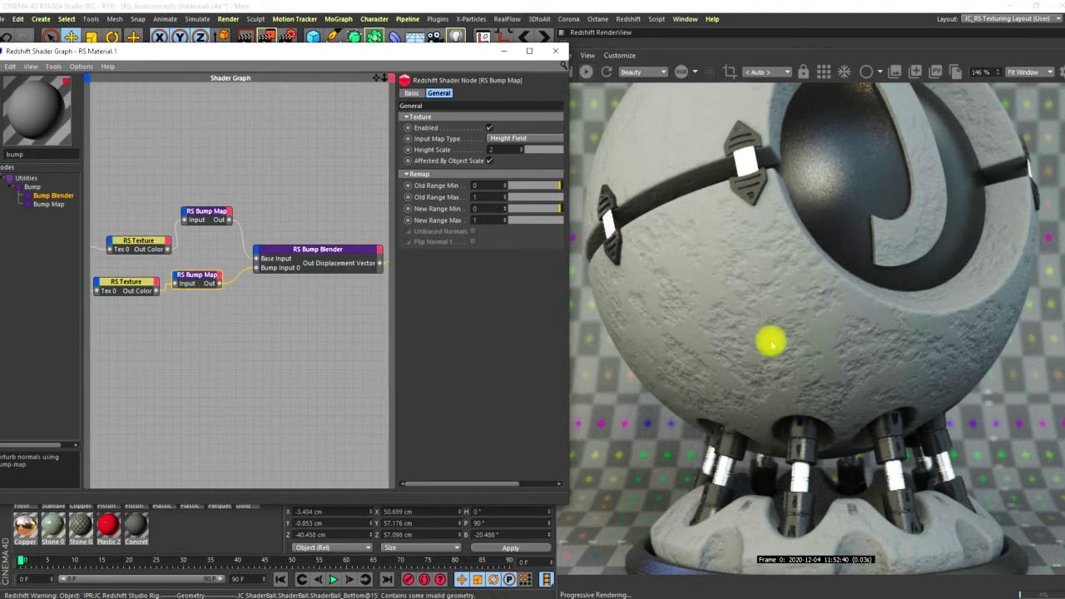
Try a Height Scale of -2 on the lower RS Bump Map
double_click(491, 149)
type("2")
key("Return")
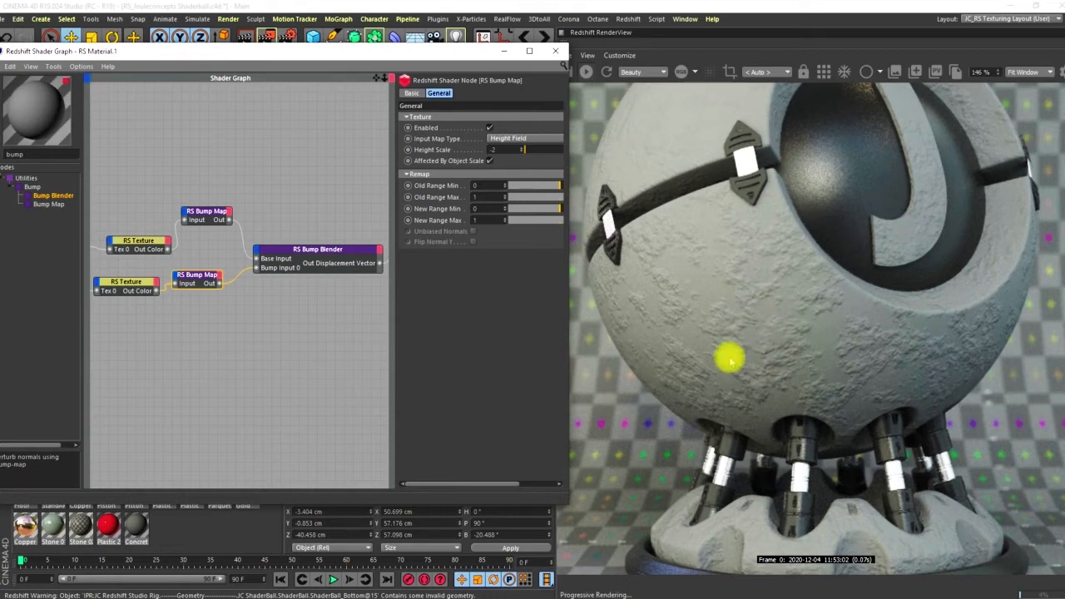
Check the whole shader ball in the render and set the lower RS Bump Map's Height Scale to 1.5
scroll(753, 311, "down", 4)
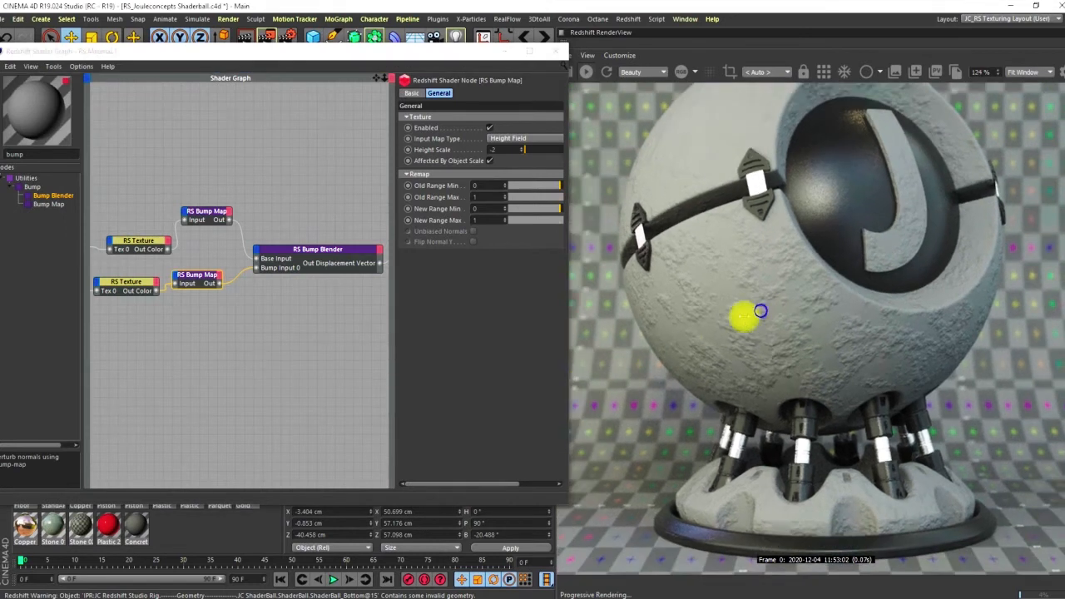
right_click_drag(682, 354, 675, 358, "alt")
middle_click_drag(731, 318, 682, 319, "alt")
right_click_drag(742, 321, 849, 261, "alt")
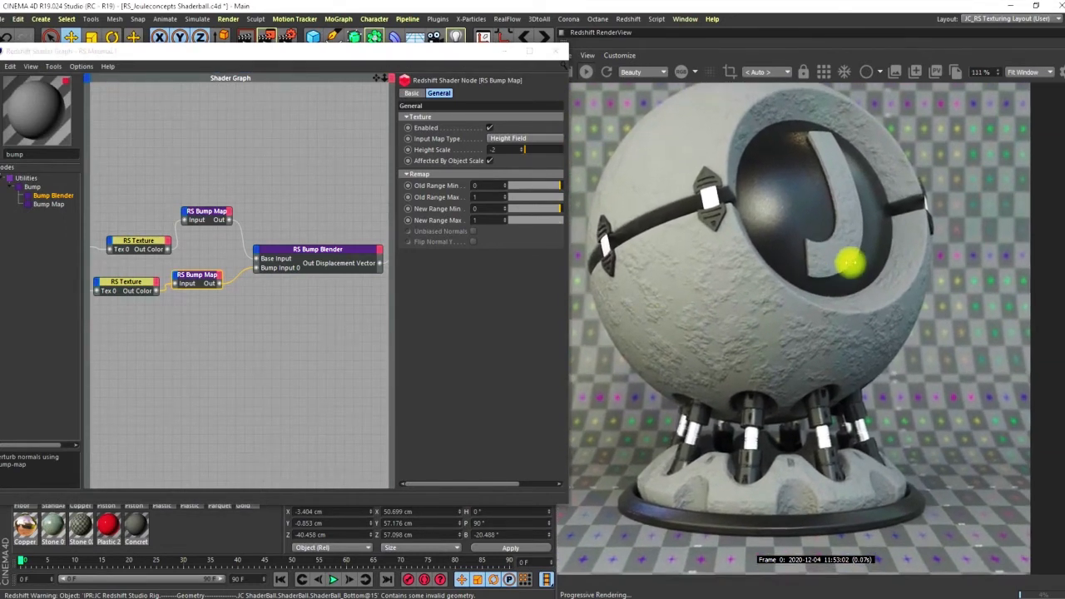
left_click(197, 279)
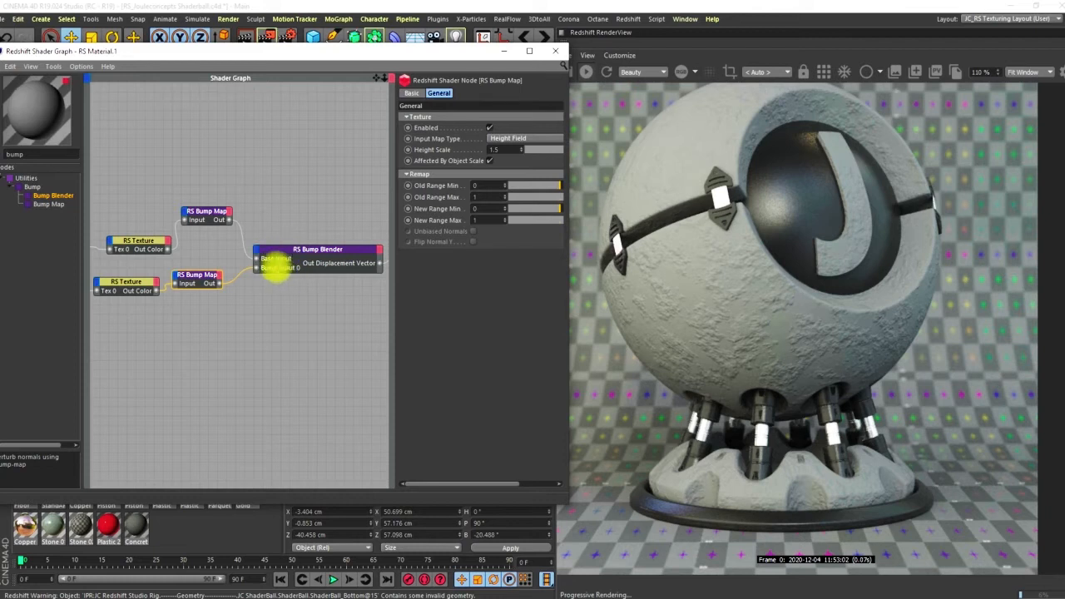
Disconnect RS Bump Blender from RS Material's Bump Input
middle_click_drag(303, 234, 187, 219)
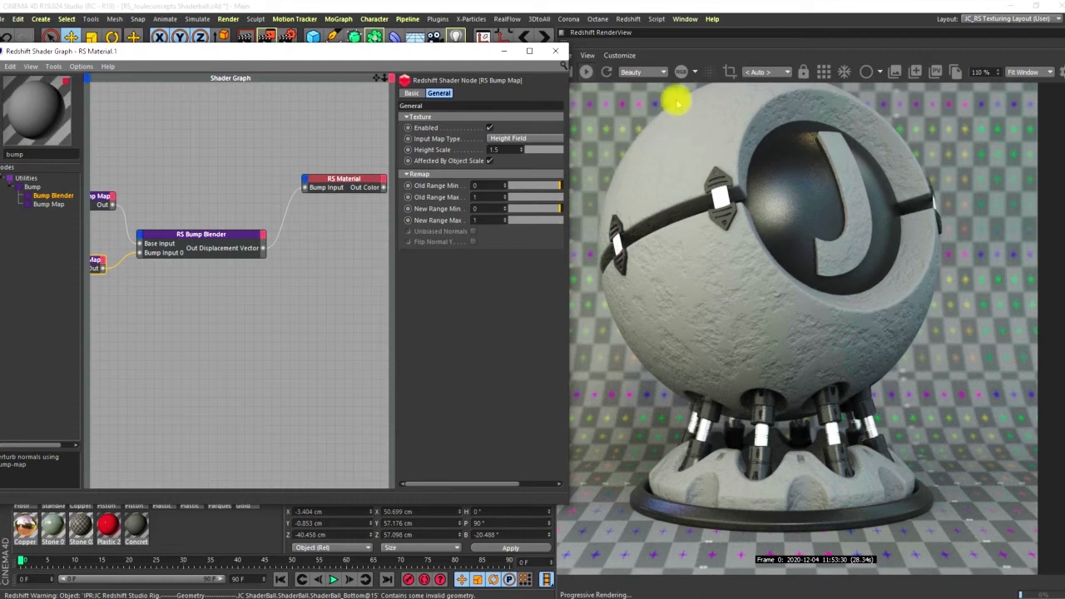
left_click(286, 209)
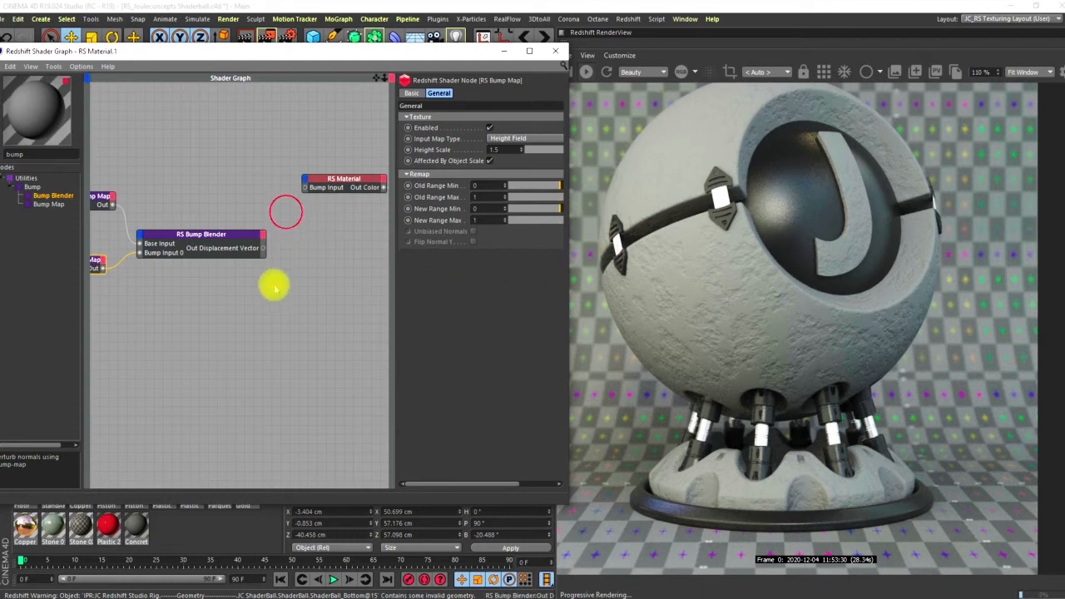
middle_click_drag(312, 279, 293, 265)
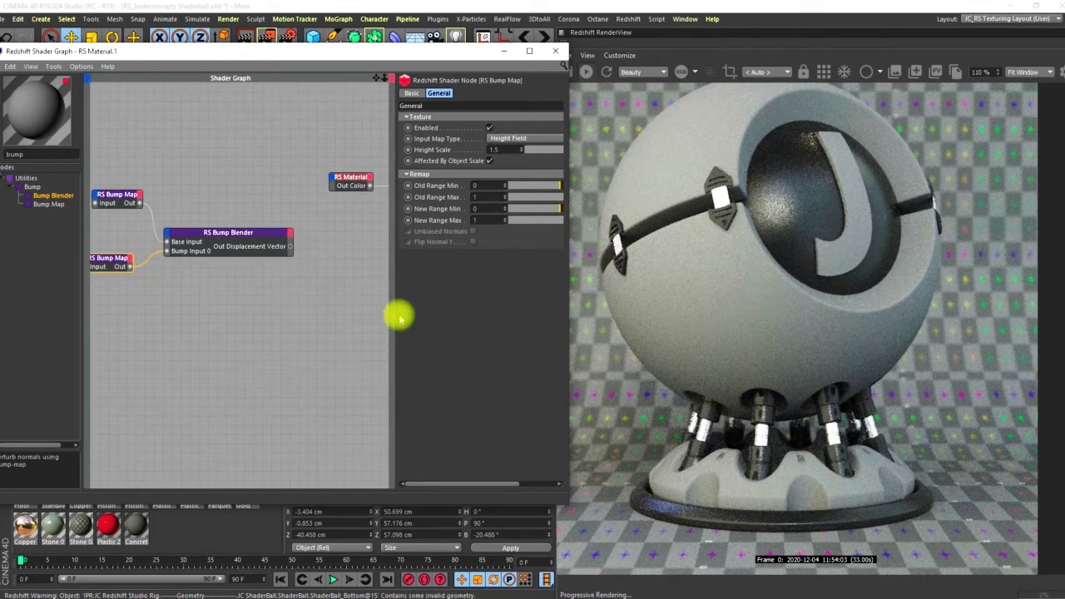
Select both bump chains with RS Bump Blender and move them away from RS Material to free up space
middle_click_drag(217, 189, 323, 186)
middle_click_drag(279, 231, 239, 200)
right_click_drag(304, 157, 146, 295, "alt")
middle_click_drag(249, 213, 288, 254)
left_click_drag(305, 201, 152, 286)
left_click(301, 253)
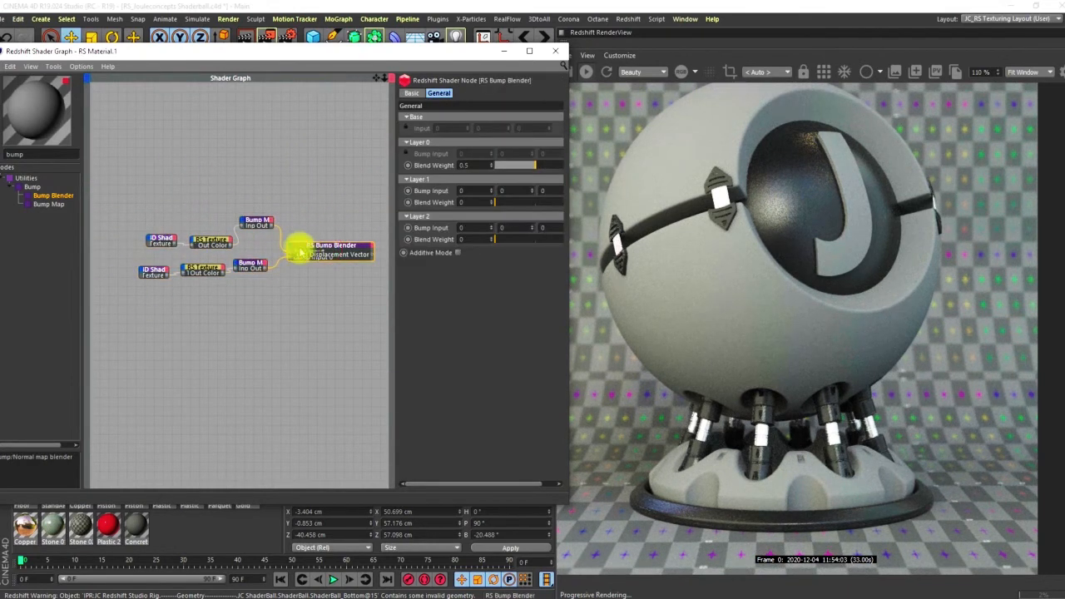
left_click_drag(322, 160, 131, 297)
middle_click_drag(310, 243, 238, 207)
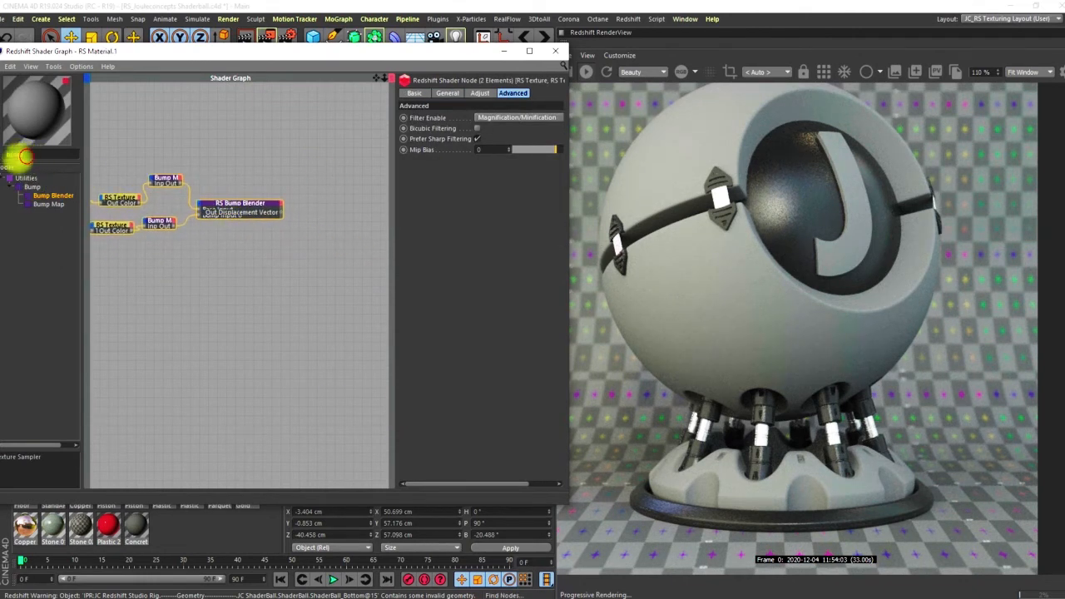
Add a C4D Shader node and an RS Displacement node in the empty space below RS Bump Blender
type("c4d")
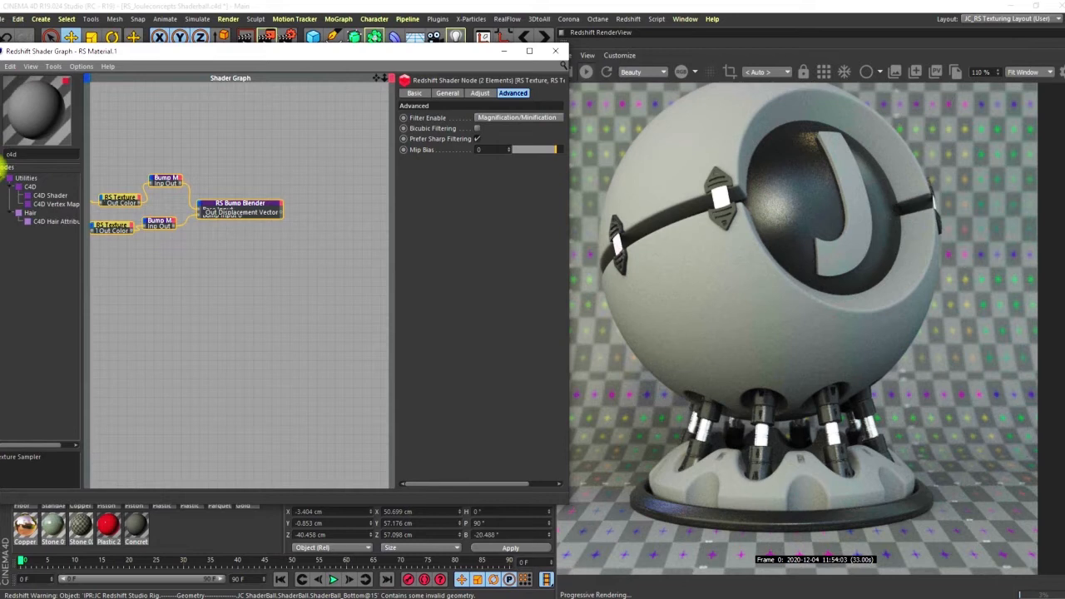
left_click_drag(52, 195, 258, 318)
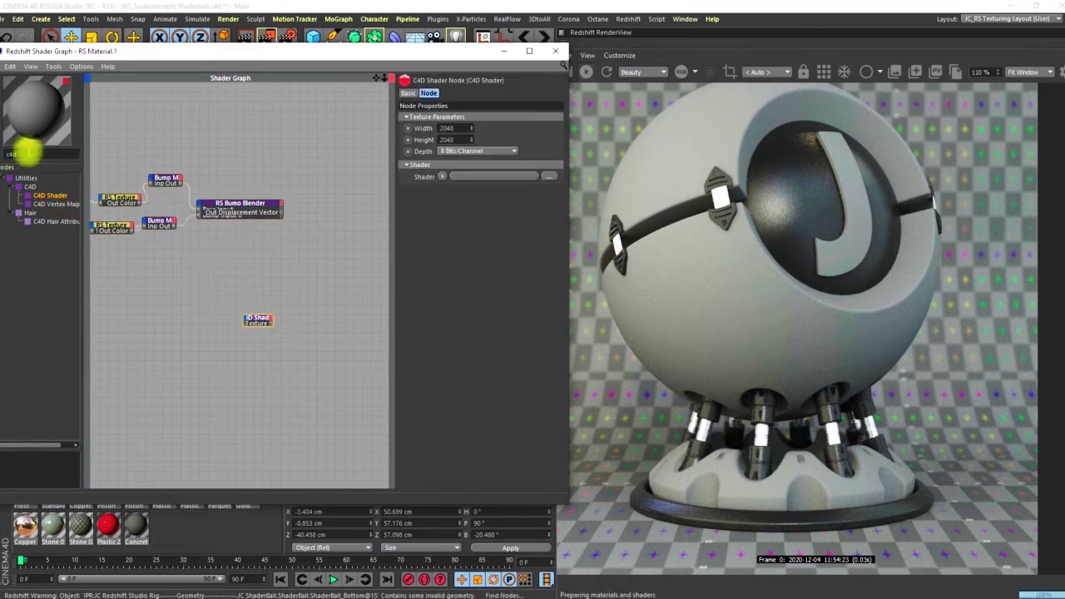
type("displ")
left_click_drag(58, 196, 309, 290)
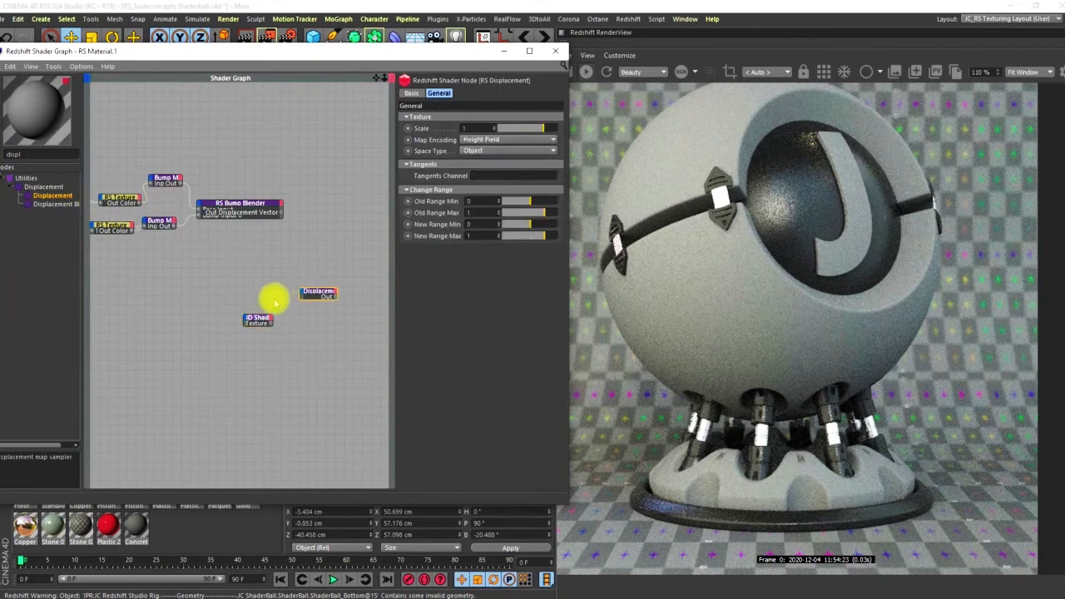
Space the new C4D Shader away from RS Displacement and place a copy of the upper RS Texture between them
left_click_drag(259, 318, 233, 295)
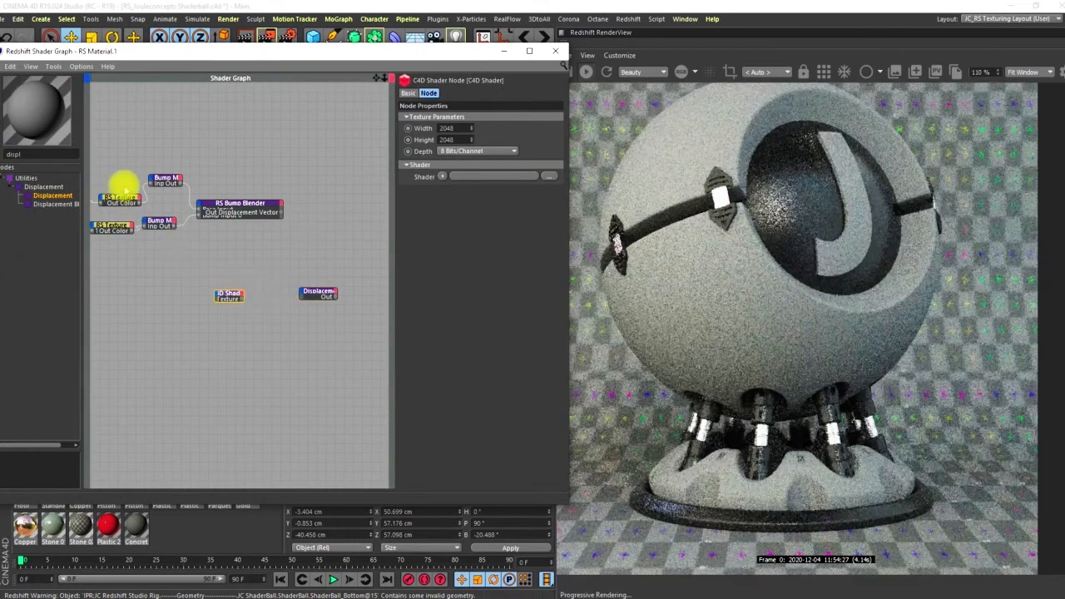
left_click_drag(117, 198, 211, 289)
Connect the new C4D Shader to RS Texture's Tex 0, and RS Texture's Out Color to RS Displacement's Tex Map
scroll(274, 287, "up", 4)
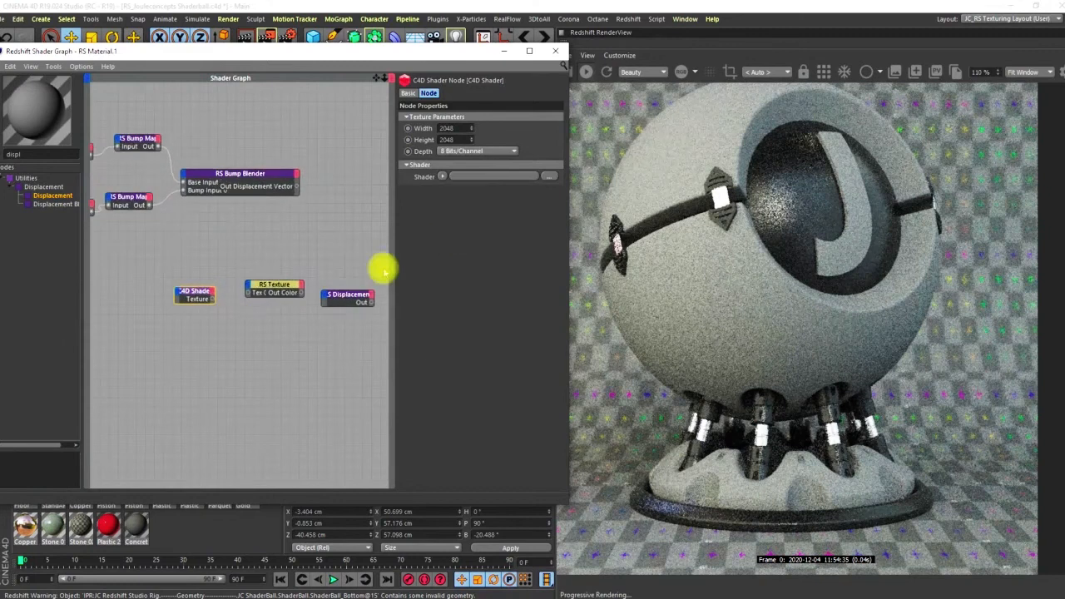
left_click_drag(204, 305, 250, 296)
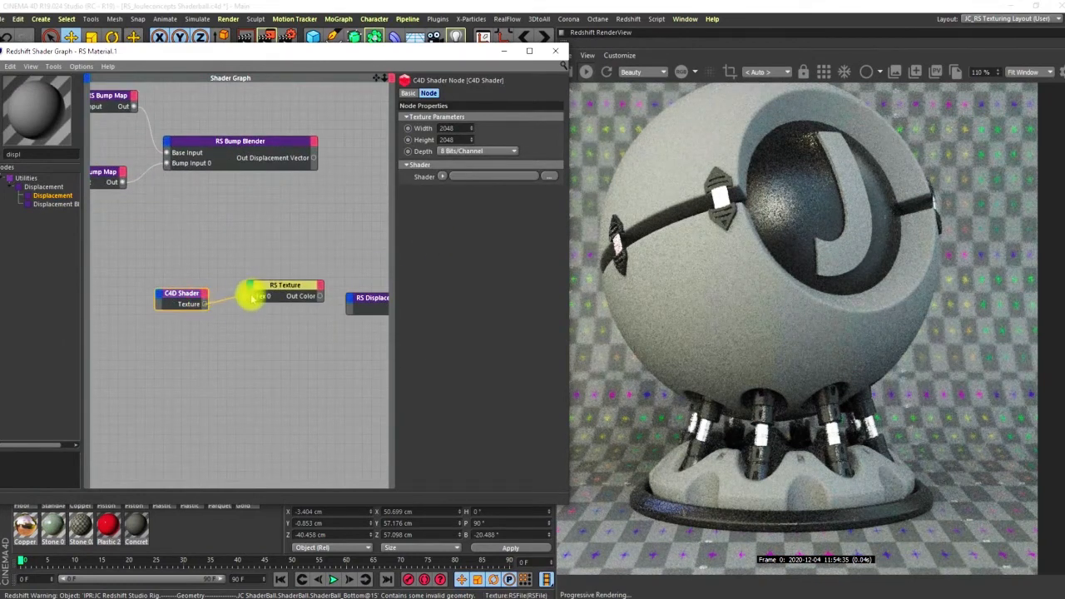
left_click_drag(319, 296, 362, 304)
left_click(416, 314)
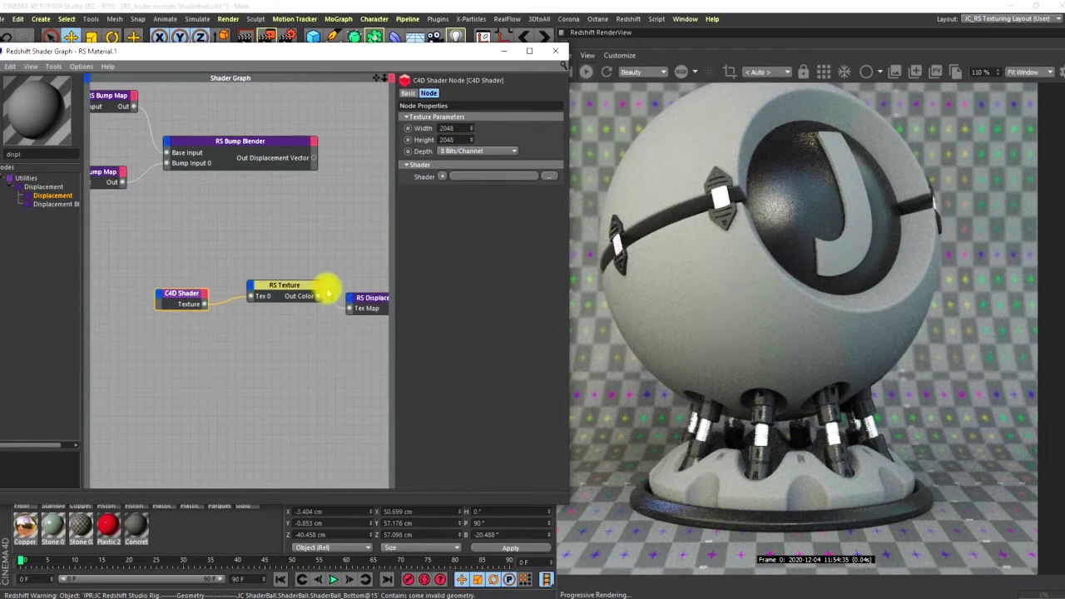
Select the displacement chain's nodes and move them slightly closer to RS Bump Blender
middle_click_drag(328, 293, 276, 288, "alt")
left_click_drag(314, 255, 143, 333)
mouse_move(316, 296)
left_mouse_down()
mouse_move(323, 258)
mouse_move(310, 286)
left_mouse_up()
mouse_move(288, 282)
right_mouse_down("alt")
mouse_move(276, 286)
mouse_move(288, 291)
right_mouse_up("alt")
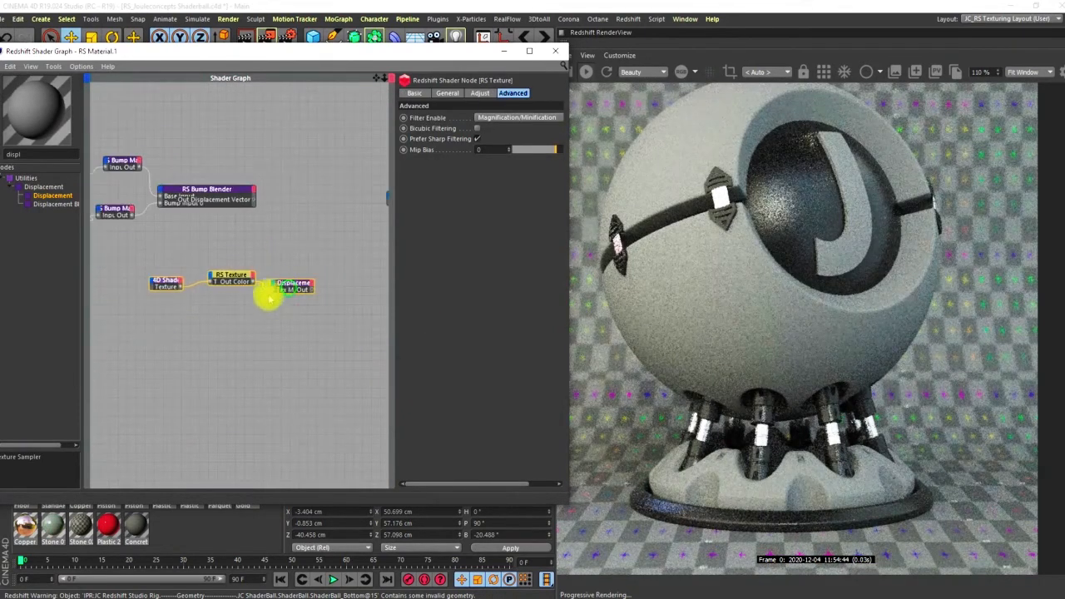
Move the selected displacement chain away from RS Bump Blender so that it sits below RS Material
middle_click_drag(268, 298, 200, 290, "alt")
left_click_drag(178, 308, 302, 288)
right_click_drag(308, 235, 343, 223, "alt")
middle_click_drag(344, 226, 367, 215, "alt")
right_click_drag(235, 266, 366, 200, "alt")
right_click_drag(209, 285, 378, 221, "alt")
Load a Noise shader into the C4D Shader node that feeds the displacement's RS Texture
left_click(200, 256)
middle_click_drag(262, 271, 183, 275, "alt")
left_click(442, 177)
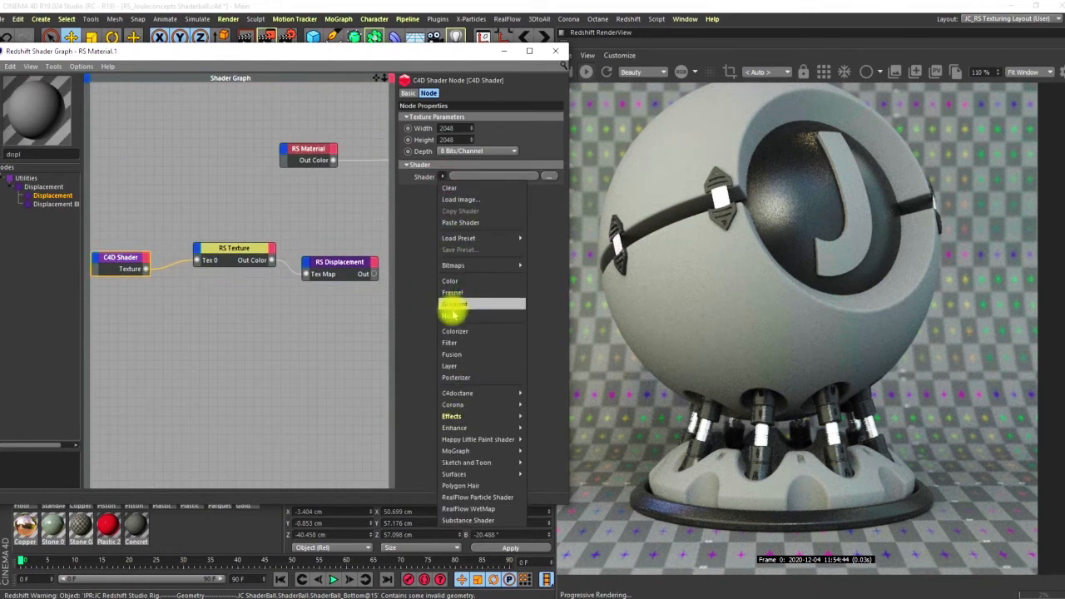
left_click(451, 315)
Open the displacement noise's shader settings and set its noise type to Wavy Turbulence
left_click_drag(452, 52, 130, 79)
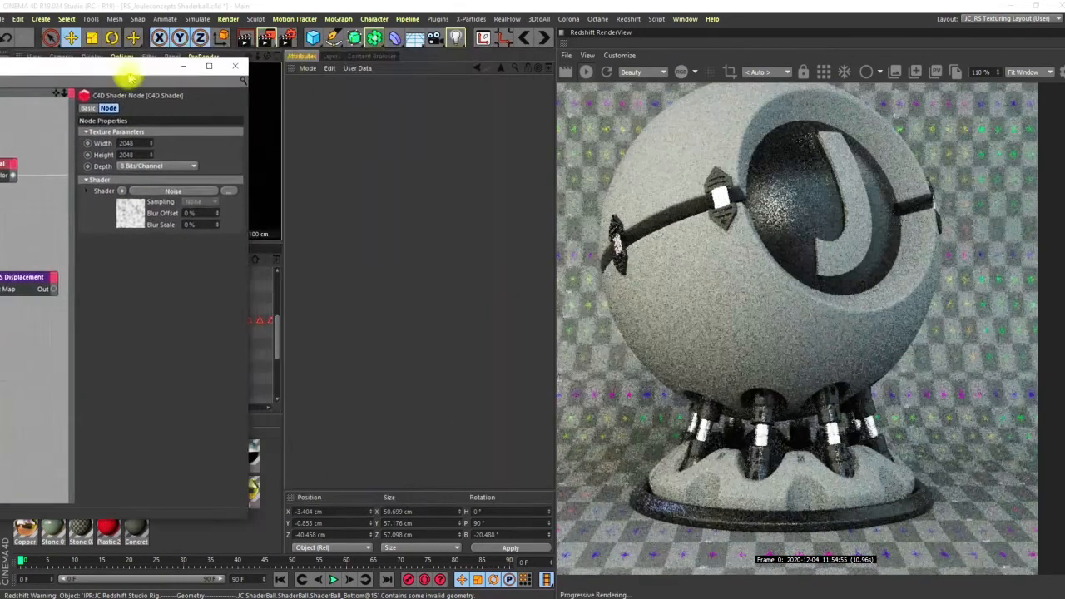
left_click(129, 214)
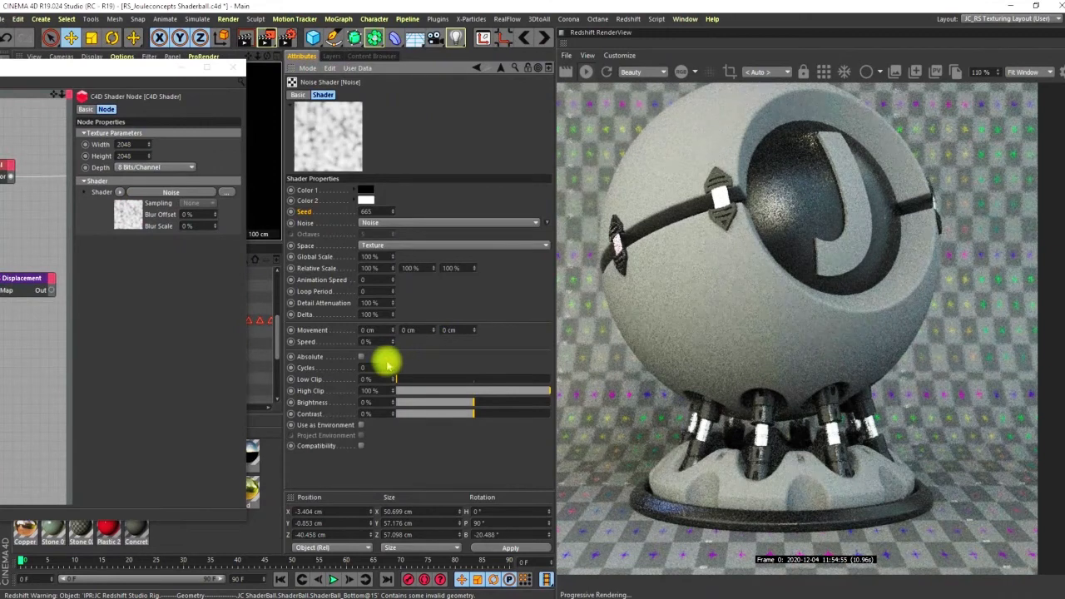
left_click(374, 222)
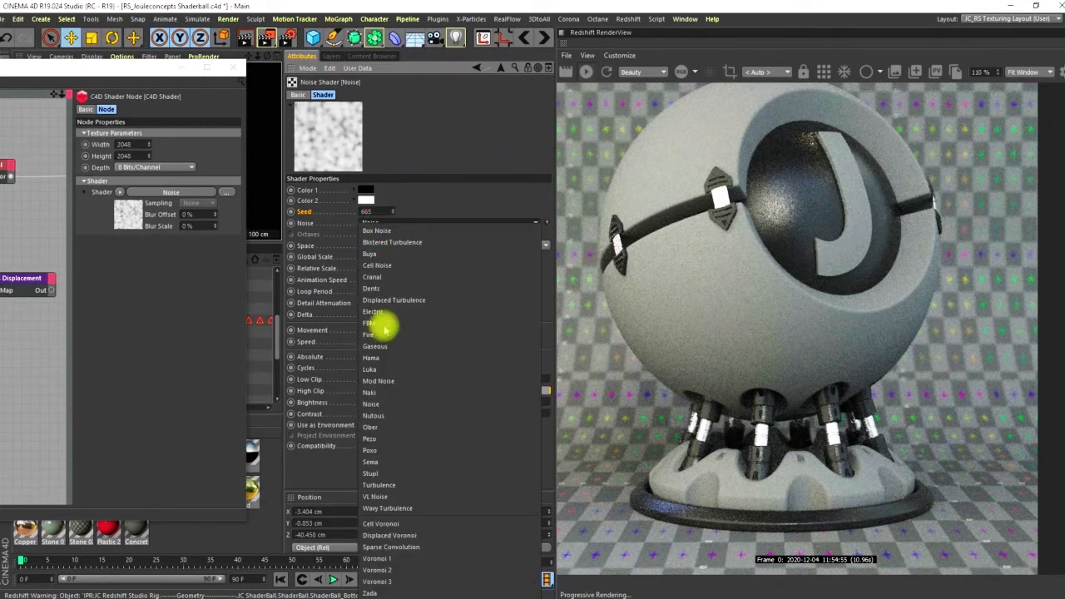
left_click(386, 508)
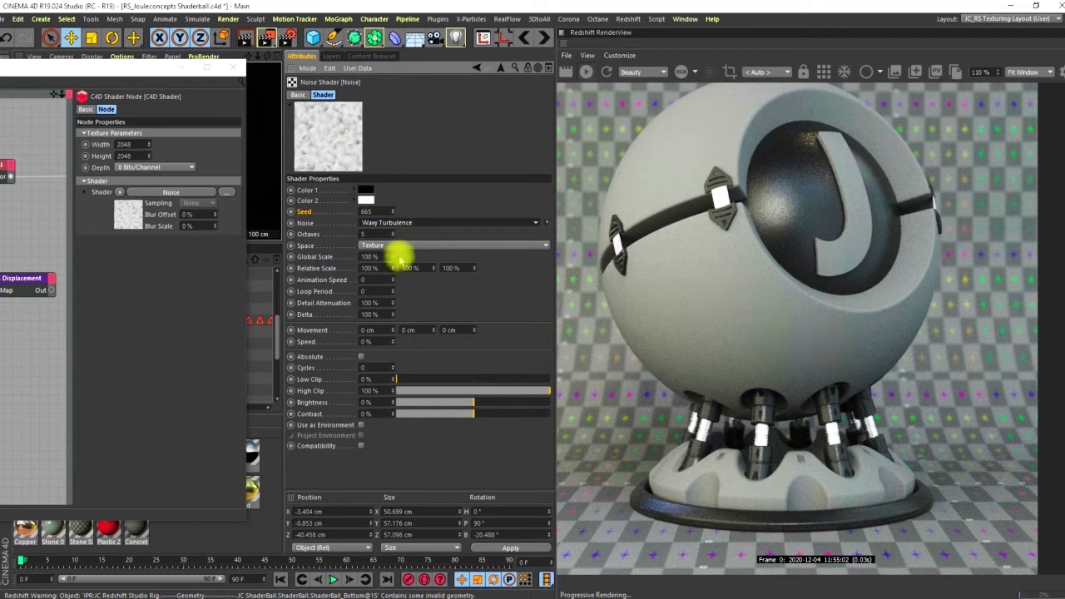
Set the Wavy Turbulence noise's Global Scale to 114%, judging it in a separate enlarged preview window
left_click_drag(391, 256, 374, 172)
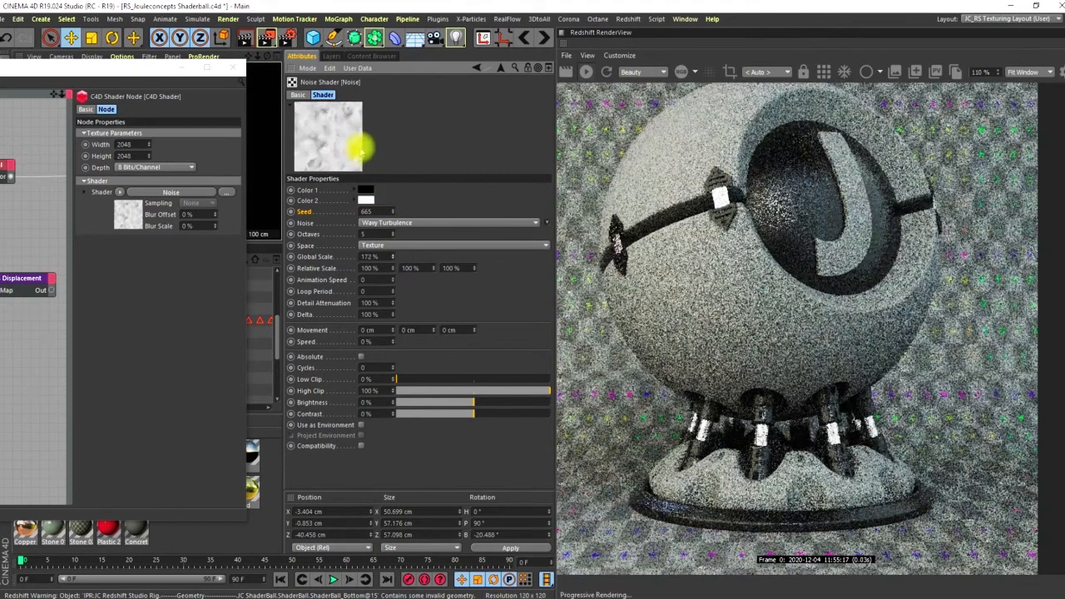
right_click(347, 118)
left_click(360, 125)
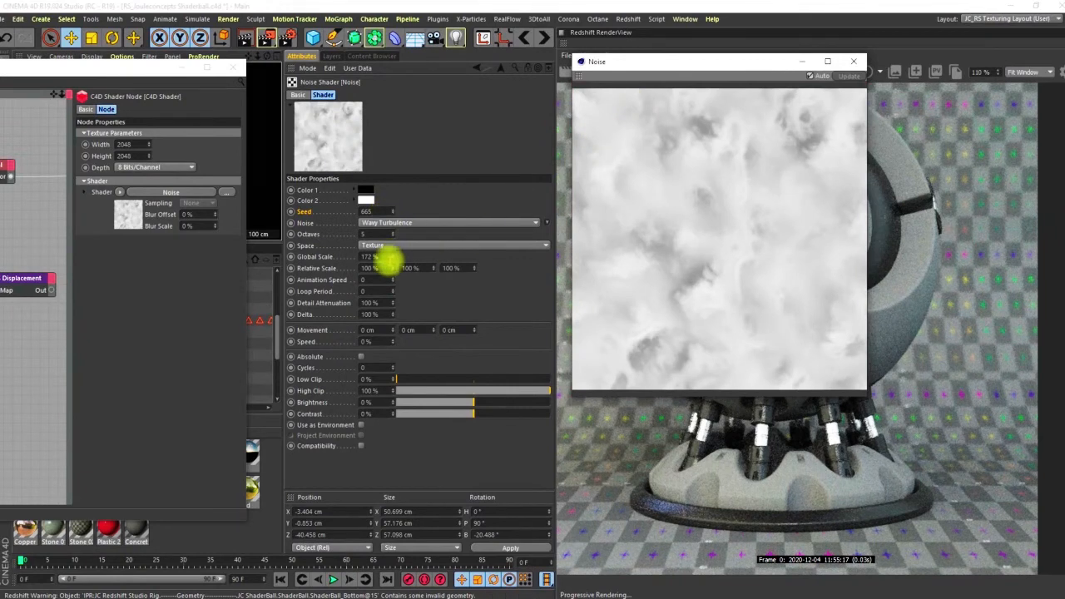
left_click_drag(393, 258, 392, 286)
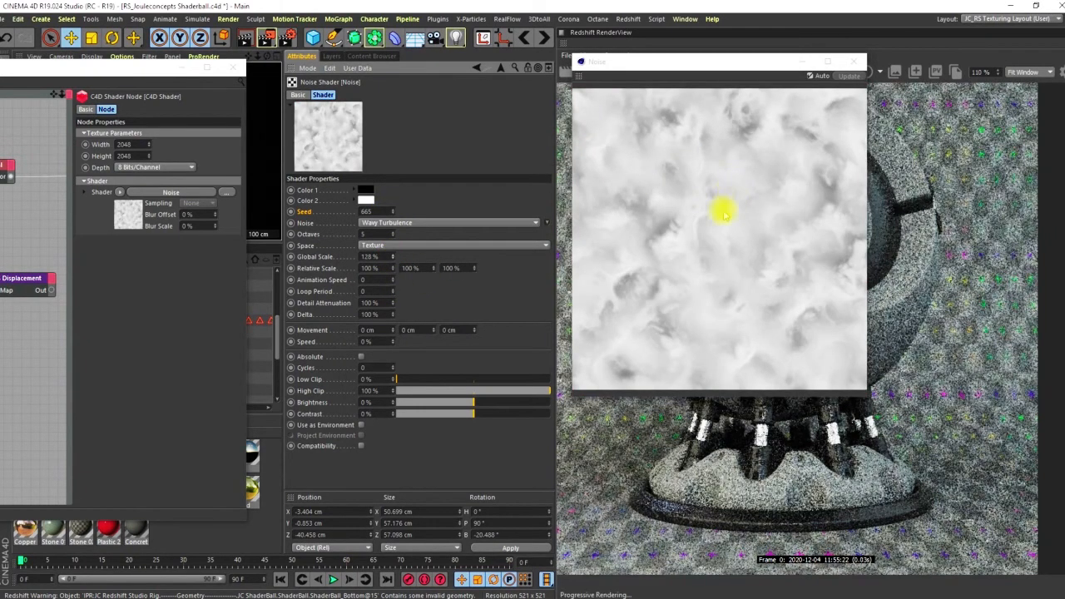
left_click_drag(749, 73, 811, 196)
left_click_drag(391, 260, 416, 286)
left_click_drag(770, 197, 755, 70)
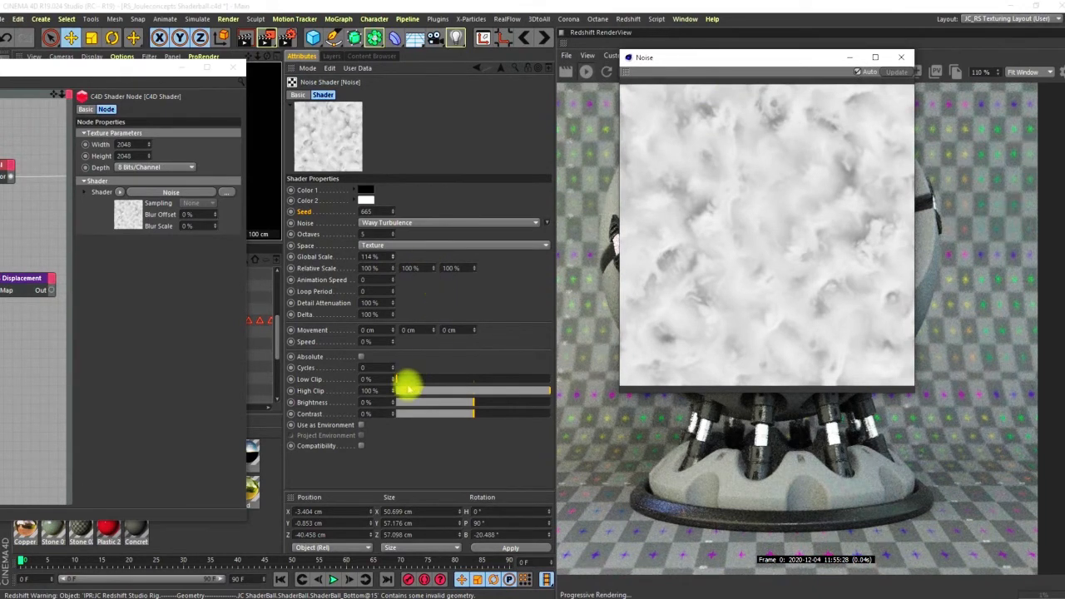
Set the noise's Low Clip to 23% and Contrast to 6%, and close the enlarged preview
left_click(408, 379)
left_click_drag(425, 381, 427, 381)
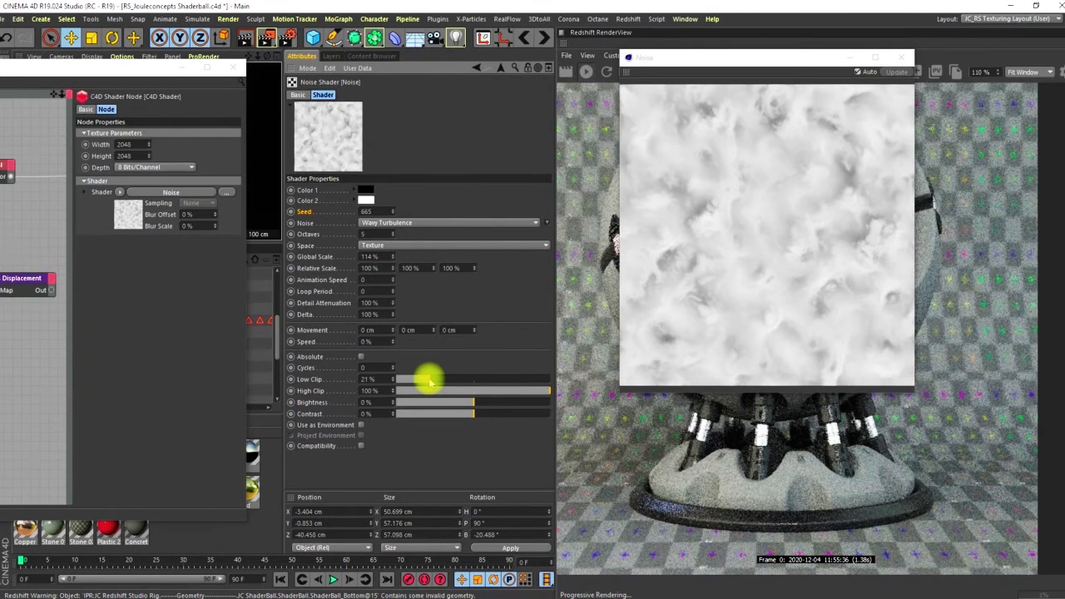
left_click_drag(430, 381, 433, 382)
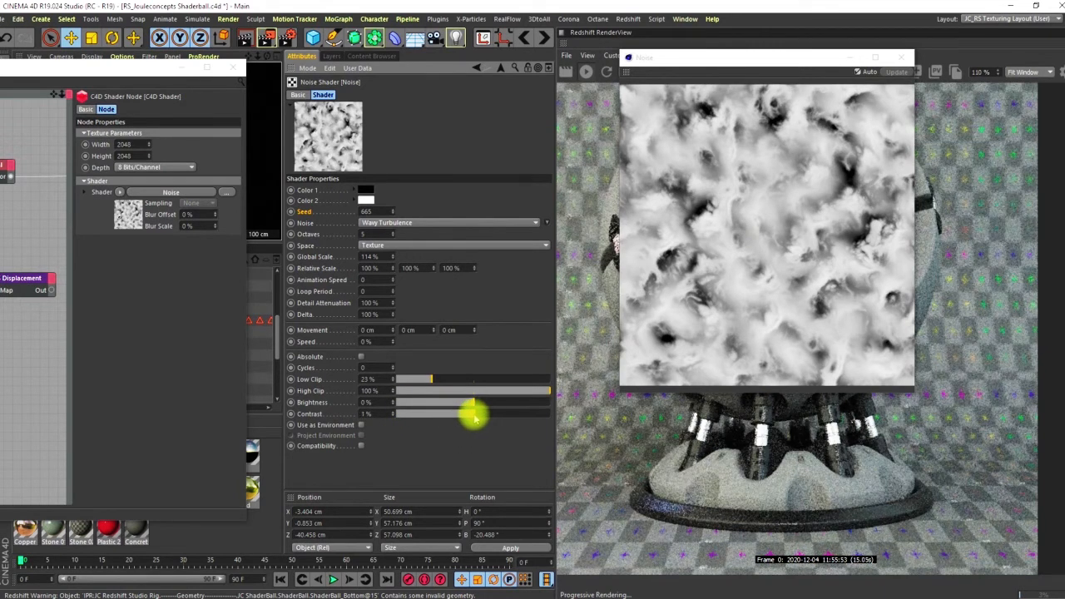
left_click_drag(477, 418, 480, 418)
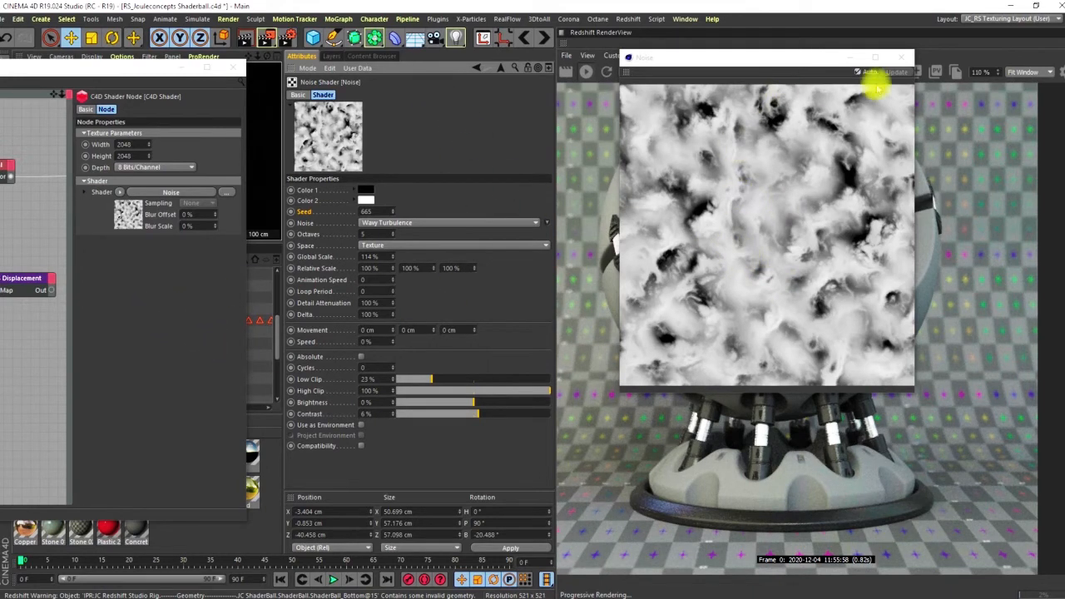
left_click(902, 57)
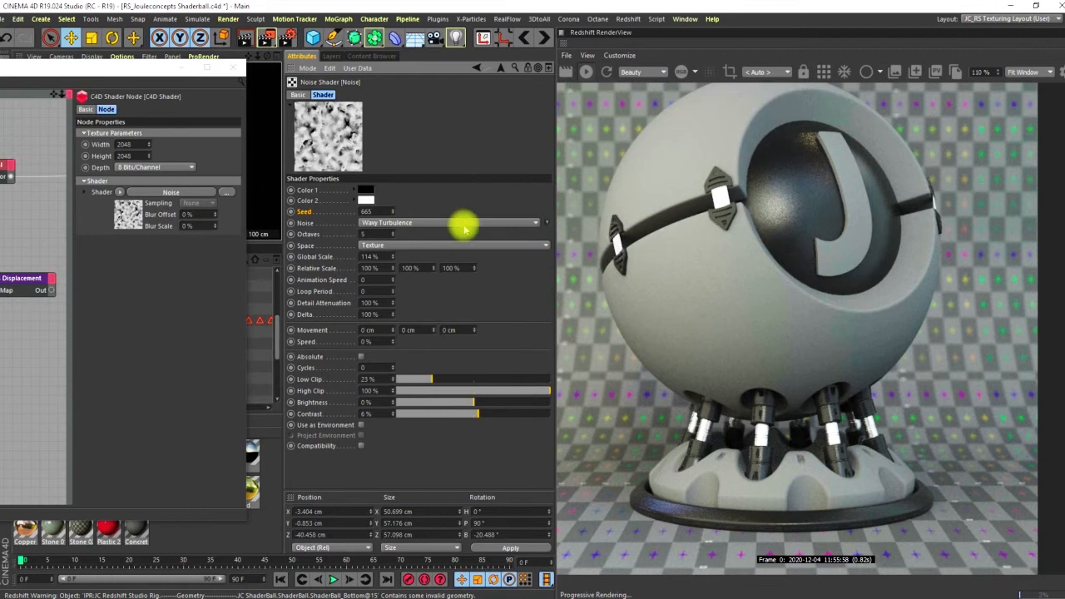
Connect RS Displacement's Out to the Displacement input of the material's Output node
left_click_drag(144, 68, 428, 63)
middle_click_drag(249, 216, 104, 199, "alt")
middle_click_drag(210, 200, 182, 226, "alt")
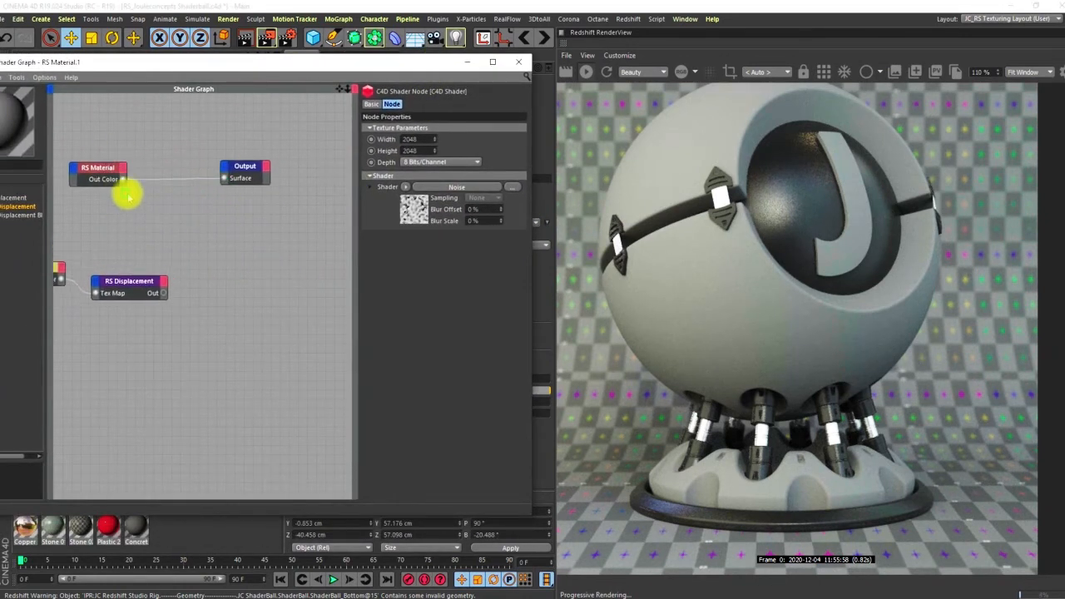
middle_click_drag(125, 204, 333, 235, "alt")
middle_click_drag(173, 218, 275, 220, "alt")
middle_click_drag(332, 269, 192, 274, "alt")
left_click_drag(276, 353, 88, 288)
middle_click_drag(255, 267, 116, 250, "alt")
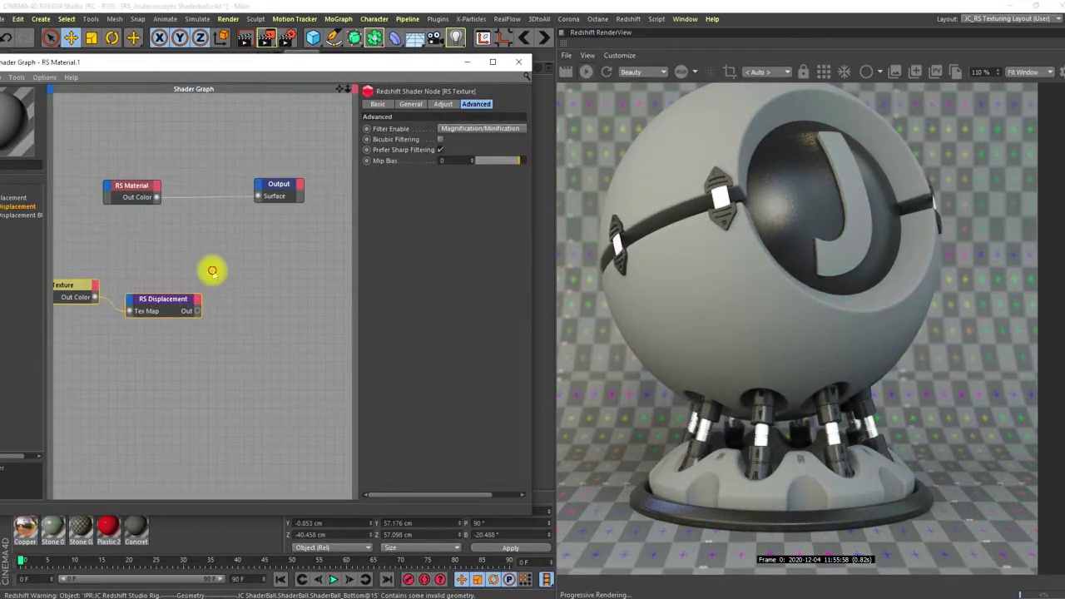
left_click(211, 274)
left_click_drag(199, 310, 257, 181)
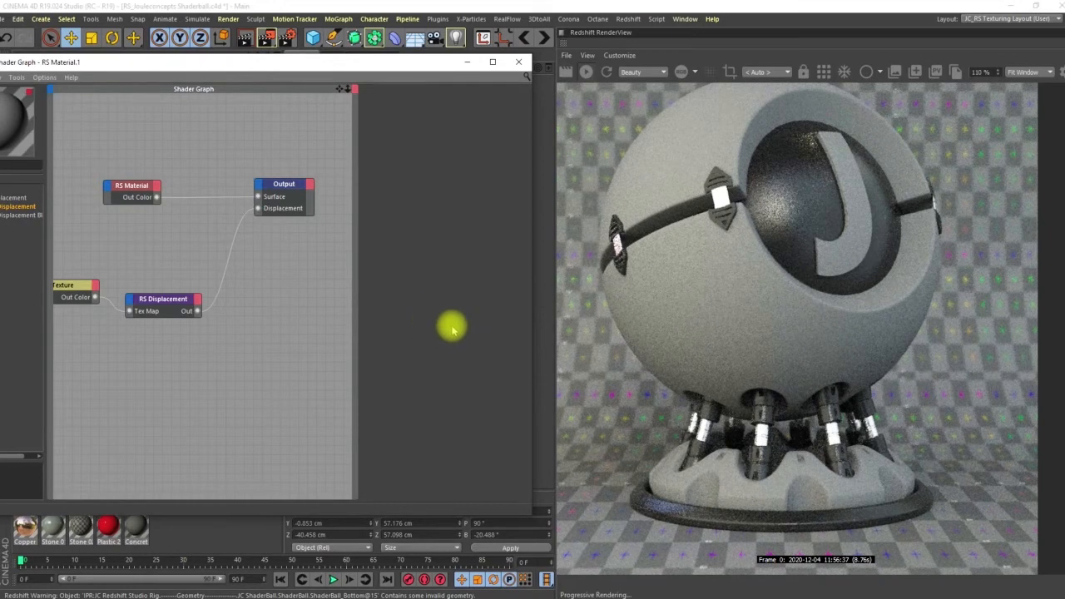
Add a Redshift Object tag to the ShaderBall null in the object hierarchy
middle_click_drag(241, 312, 255, 337)
left_click_drag(381, 65, 395, 93)
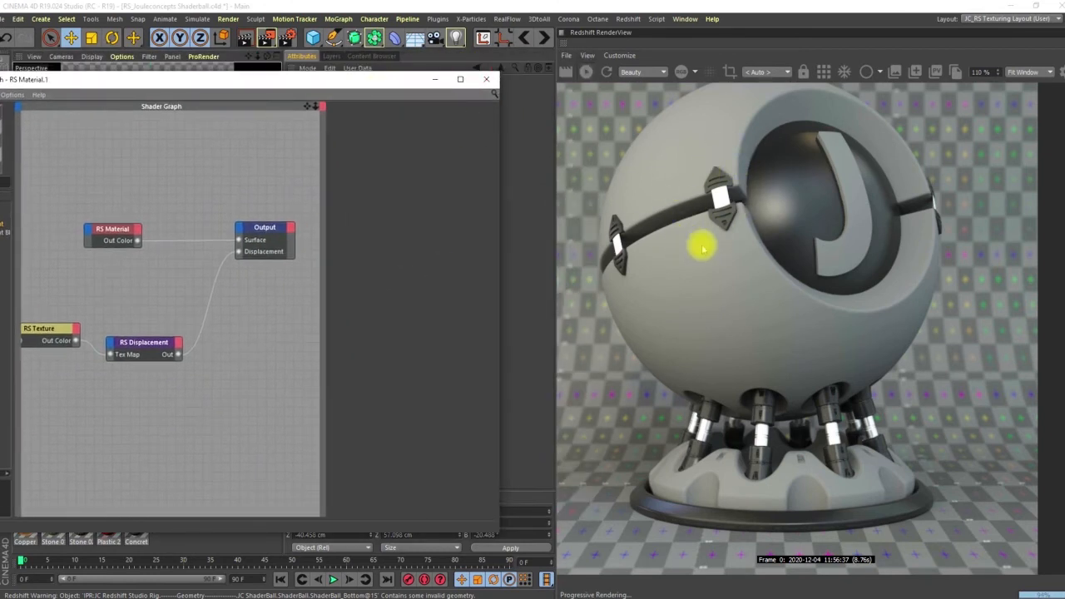
left_click_drag(379, 86, 711, 134)
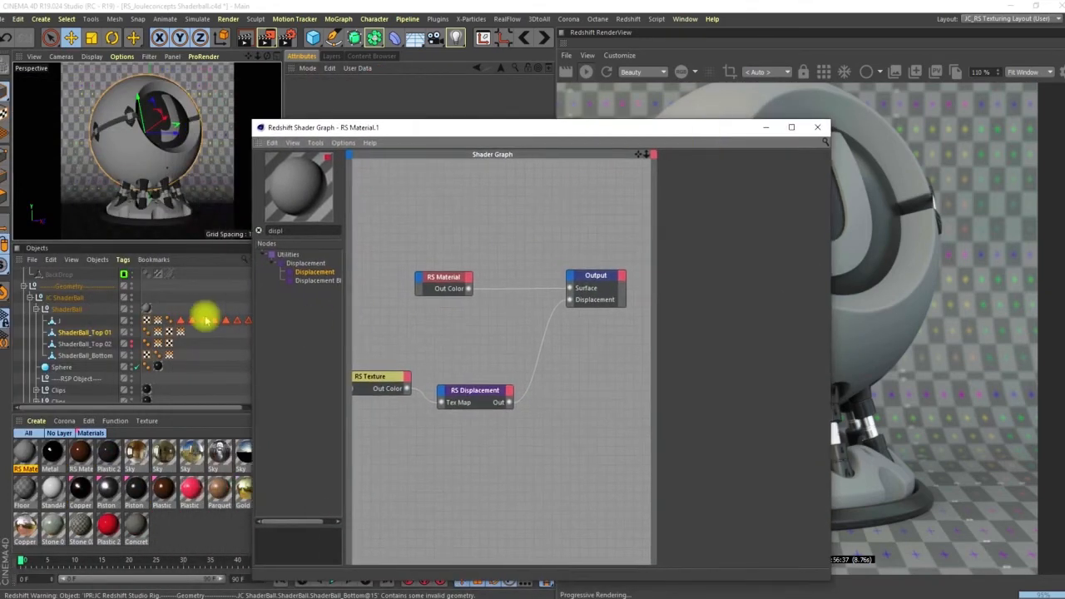
right_click(74, 313)
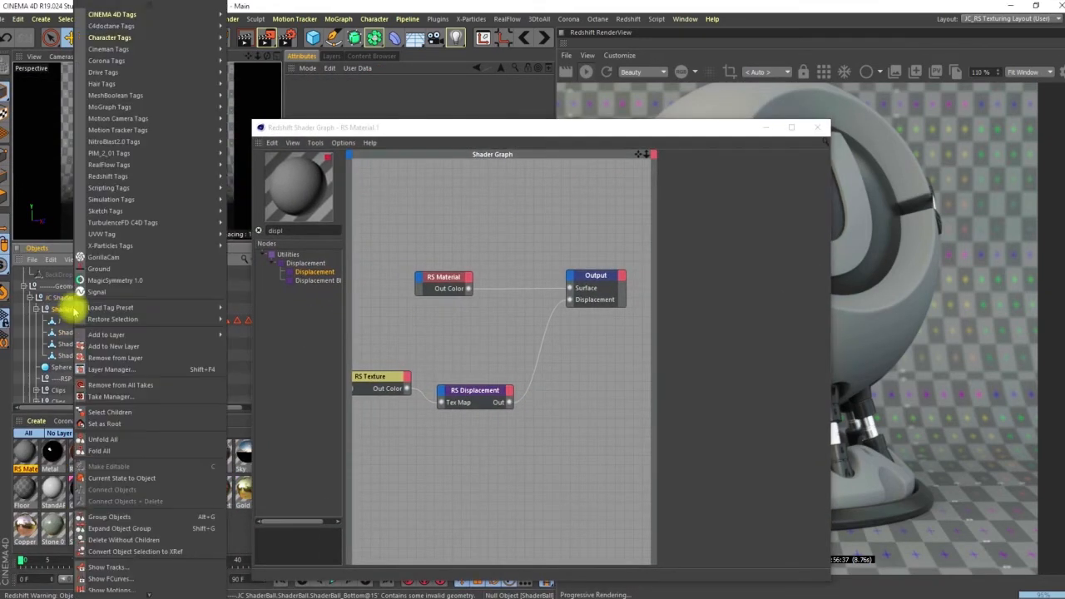
mouse_move(120, 165)
mouse_move(167, 176)
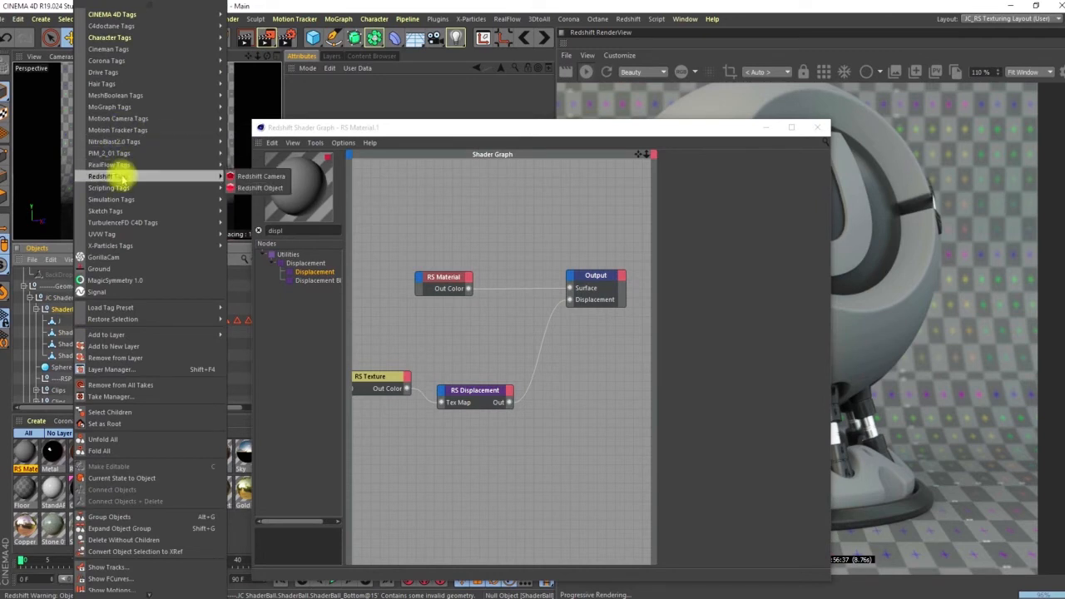
left_click(246, 179)
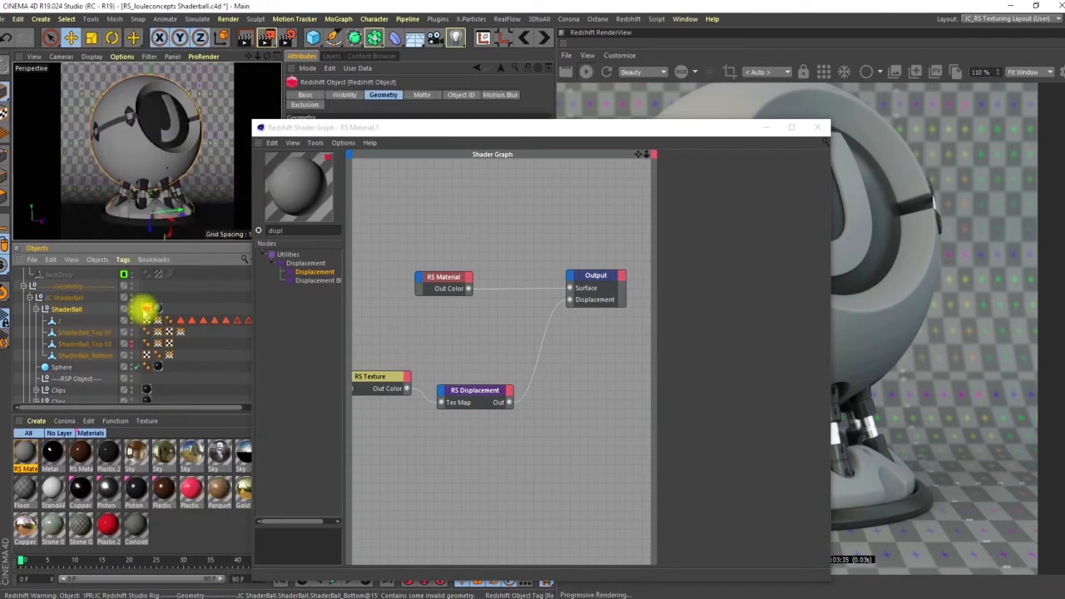
Clear the shader graph window out of the way and show the Redshift Object tag's Geometry settings
left_click_drag(538, 127, 108, 101)
left_click_drag(205, 99, 43, 83)
left_click(378, 96)
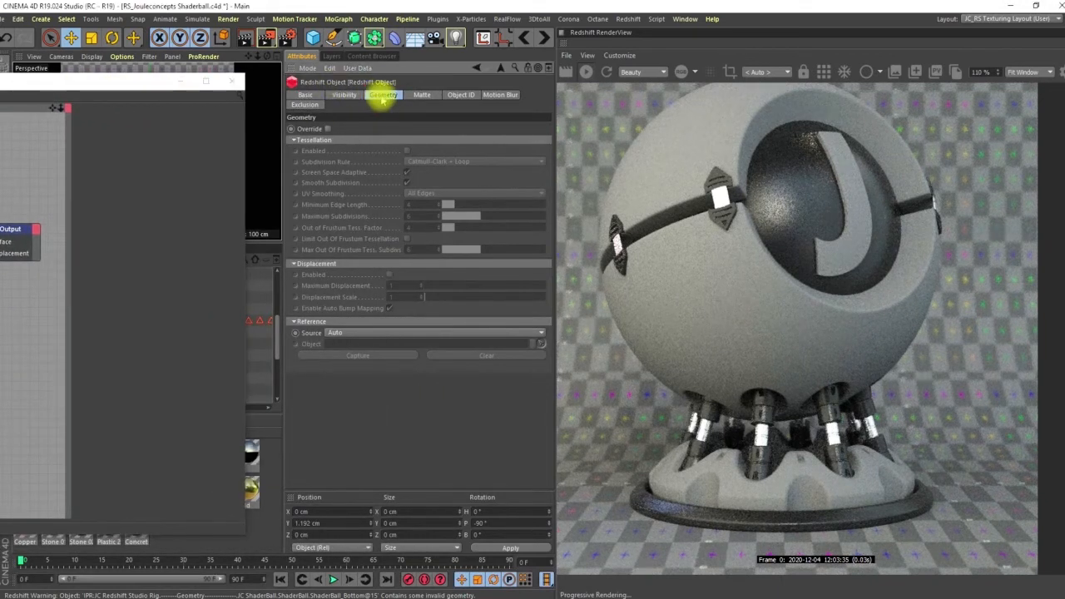
Override the Redshift Object's geometry settings, enable displacement, and set both Maximum Displacement and Displacement Scale to 0.4
left_click(327, 129)
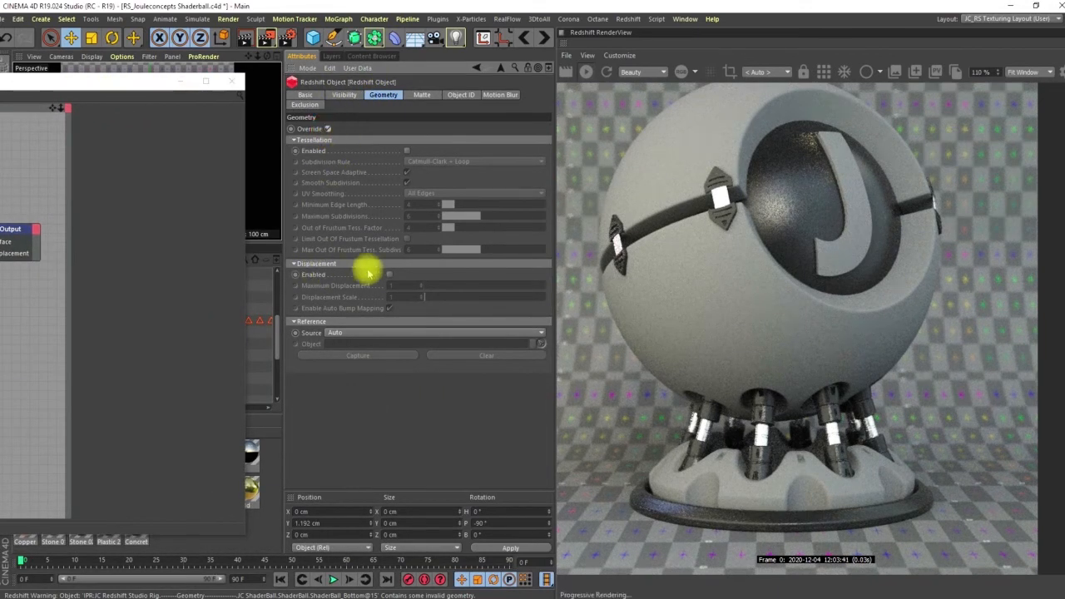
left_click(387, 275)
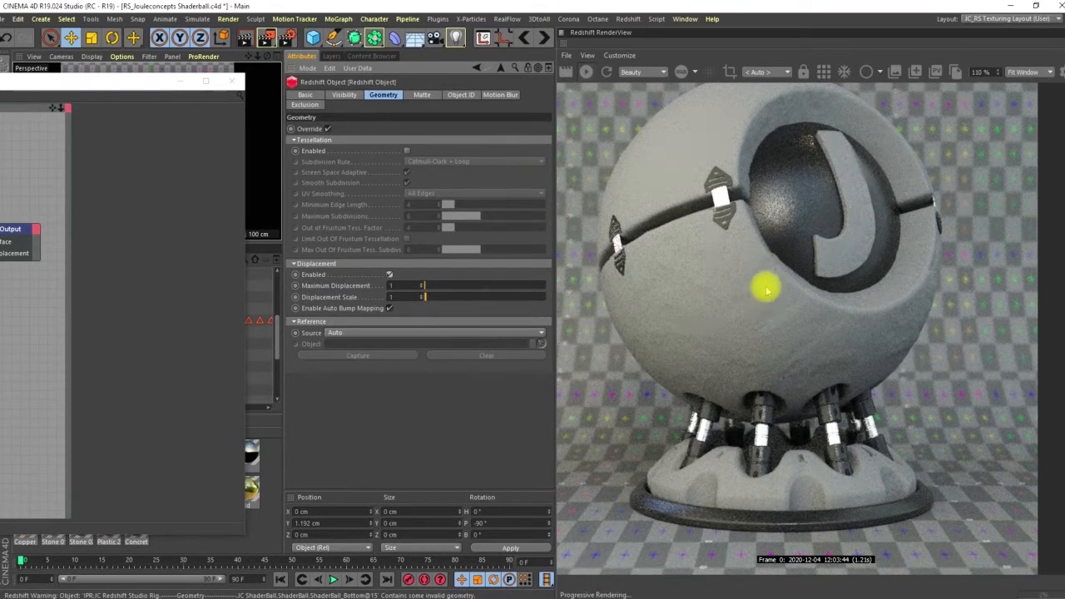
left_click_drag(398, 285, 381, 313)
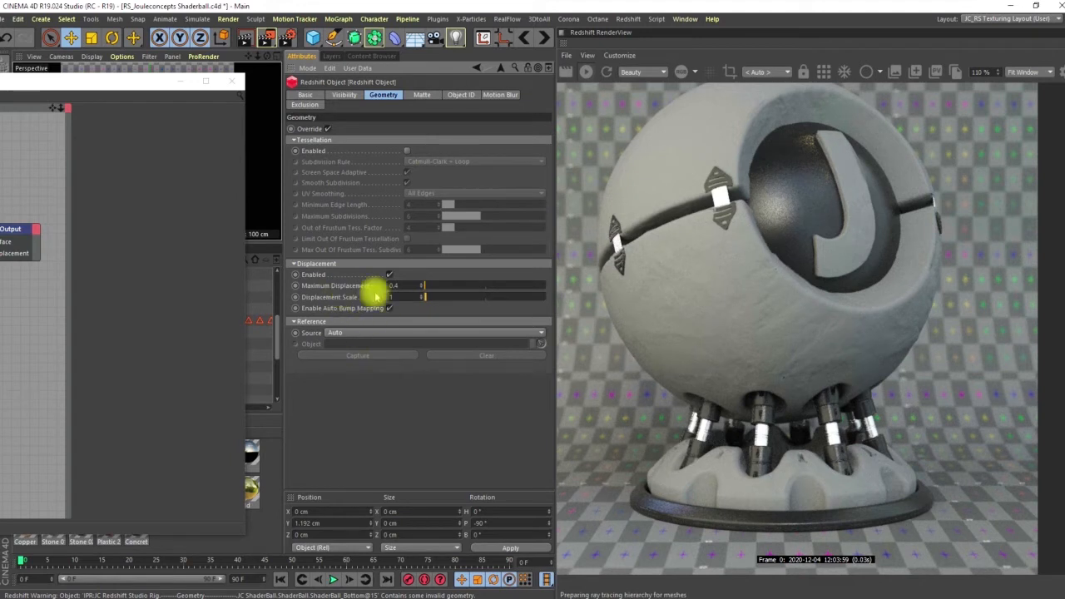
type("0.4")
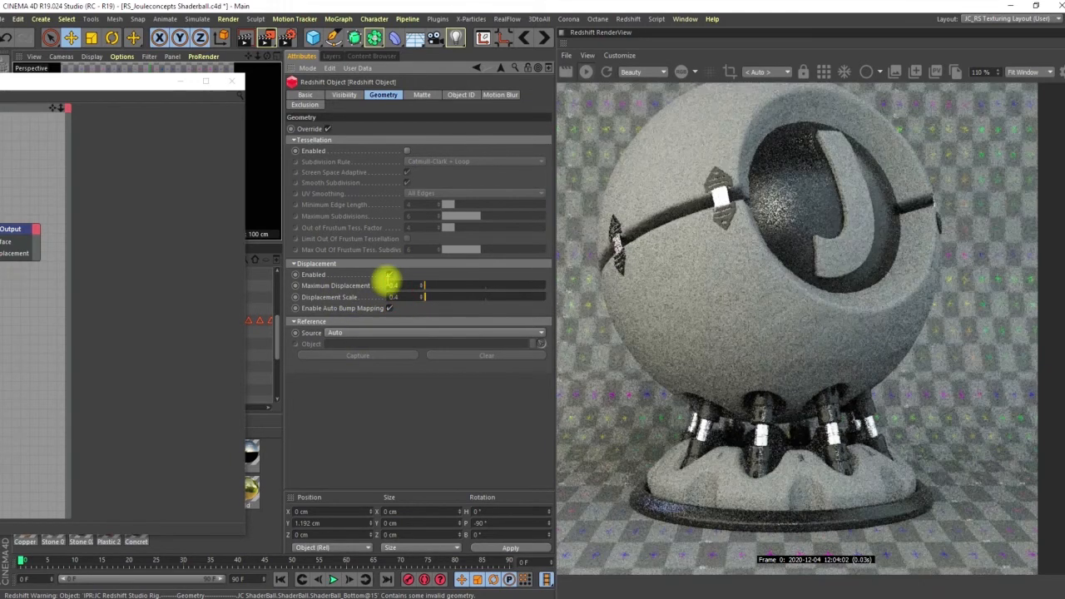
key("Return")
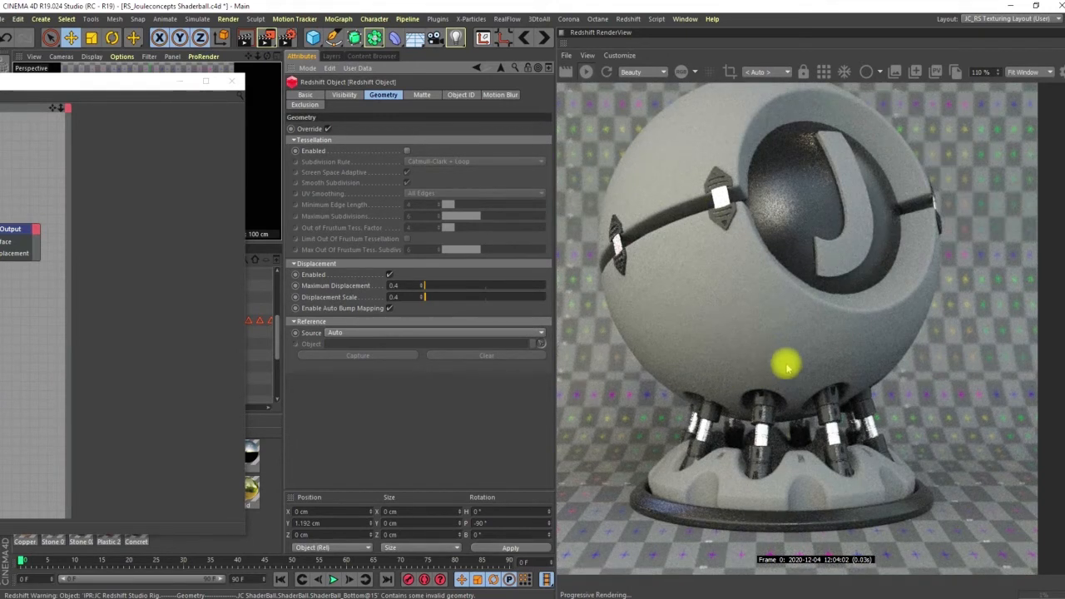
scroll(847, 325, "up", 4)
right_click_drag(828, 356, 839, 358, "alt")
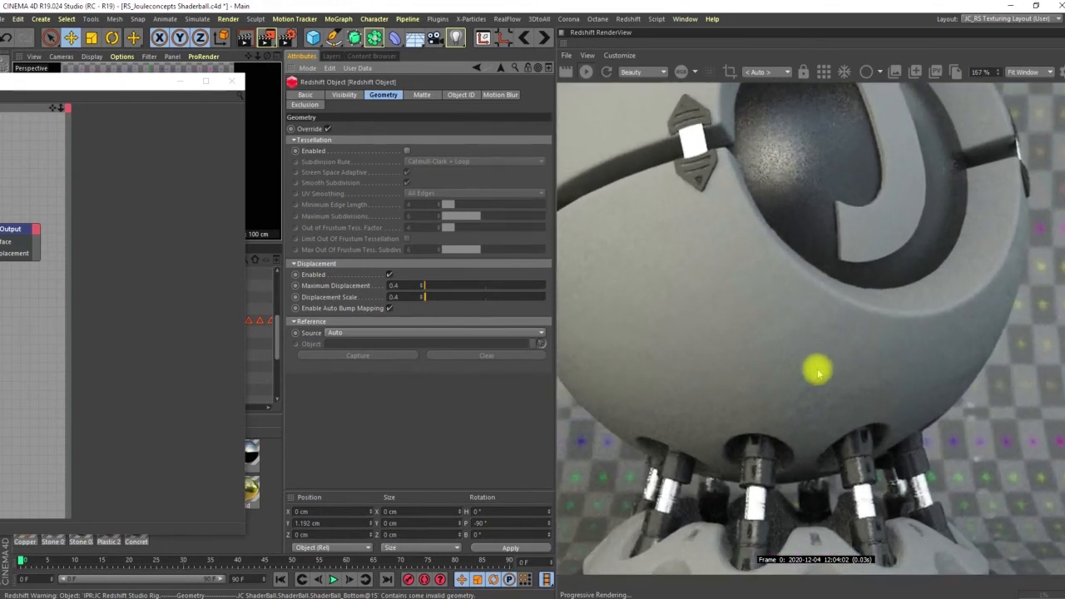
right_click_drag(839, 283, 648, 345, "alt")
Open the noise shader of the C4D Shader node feeding the displacement and set its Global Scale to 95%
left_click(158, 82)
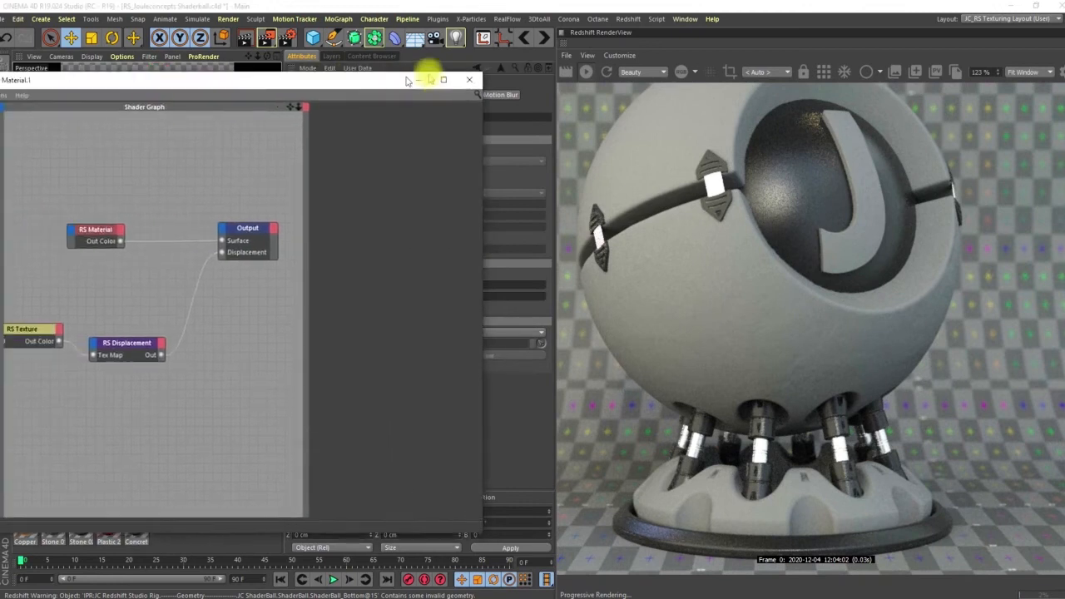
middle_click_drag(117, 299, 238, 286)
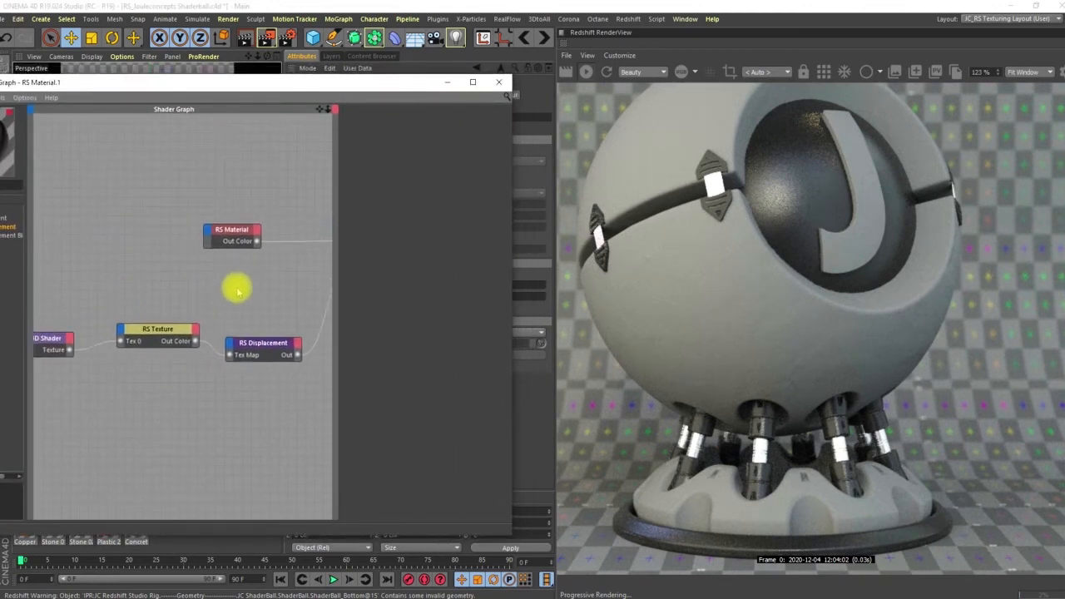
left_click(42, 340)
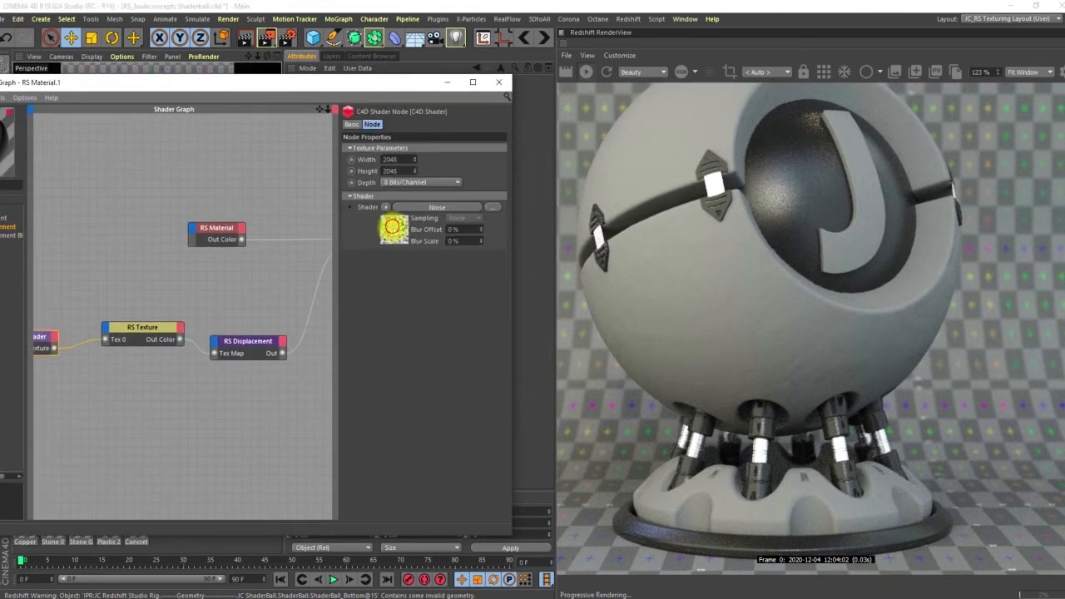
left_click_drag(395, 85, 152, 85)
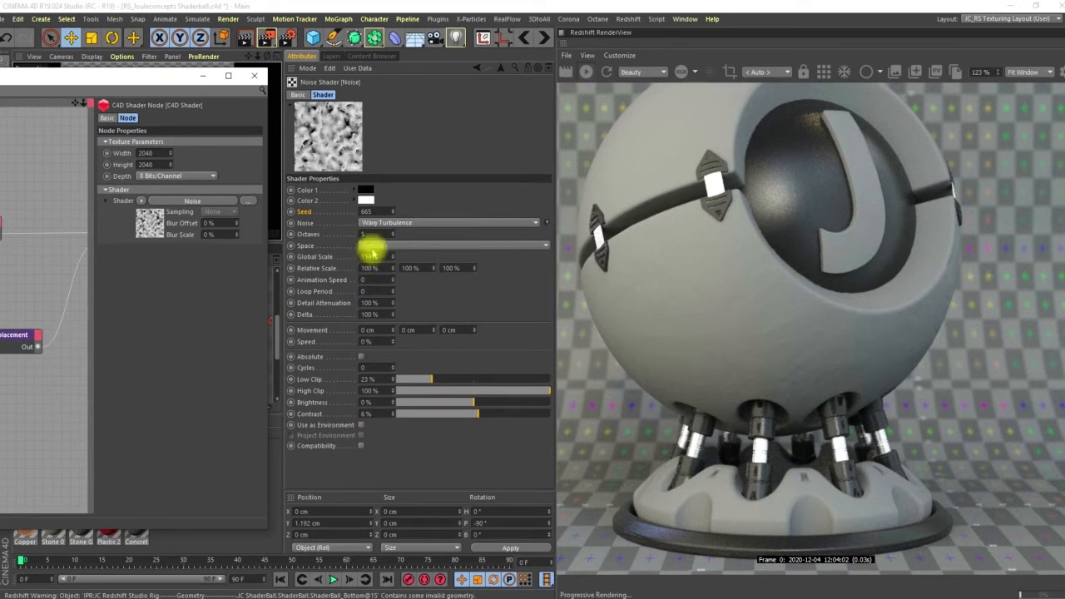
left_click_drag(172, 79, 168, 75)
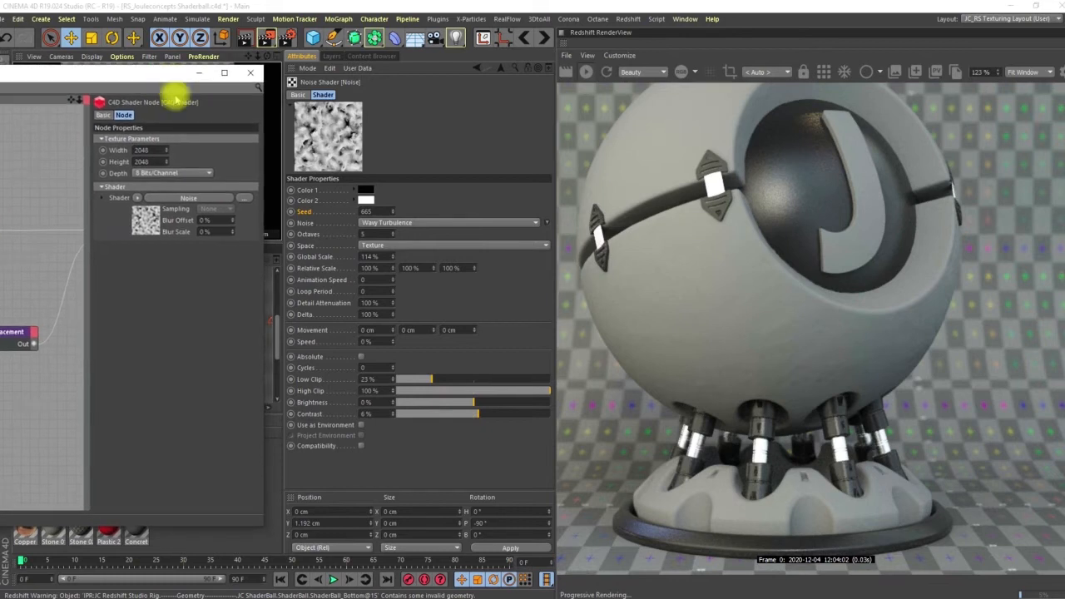
left_click(383, 258)
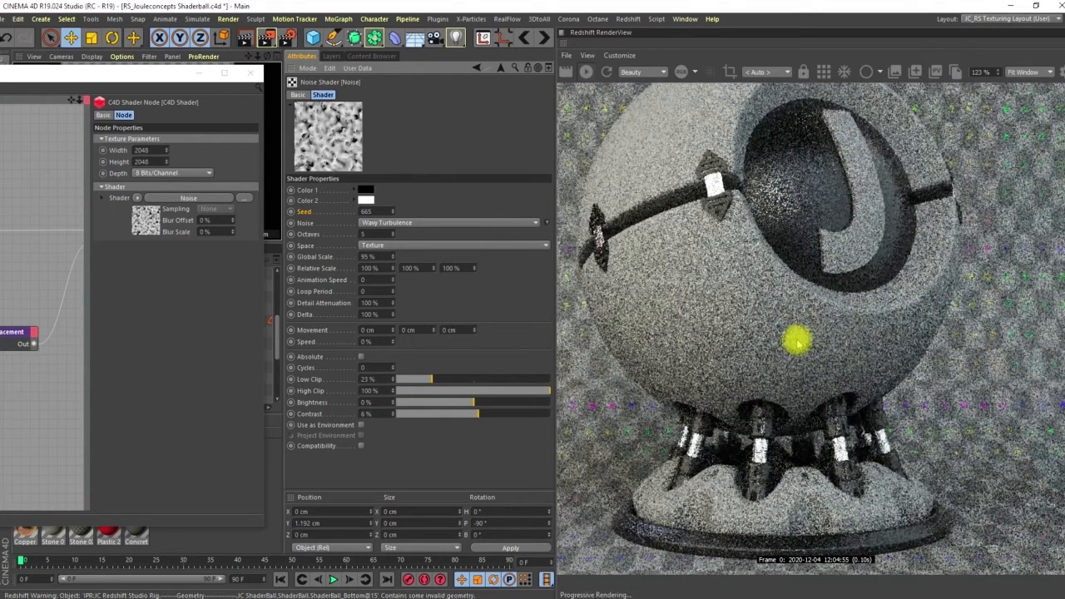
Set the RS Displacement node's Scale to 5, check the surface in the render, and reduce the Scale to 3
left_click_drag(172, 74, 402, 87)
left_click(221, 346)
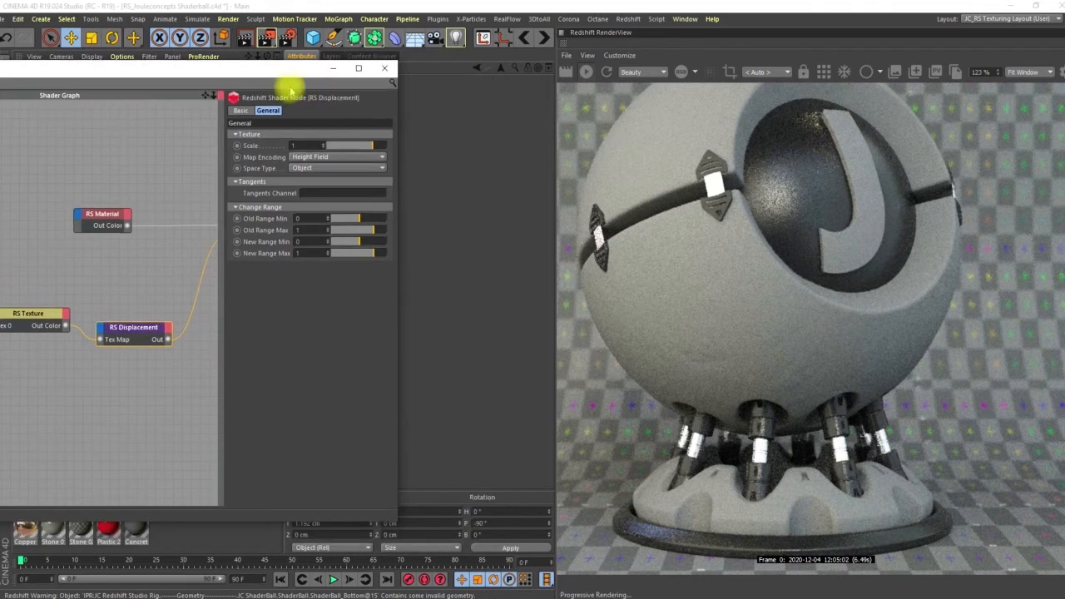
left_click_drag(295, 81, 312, 81)
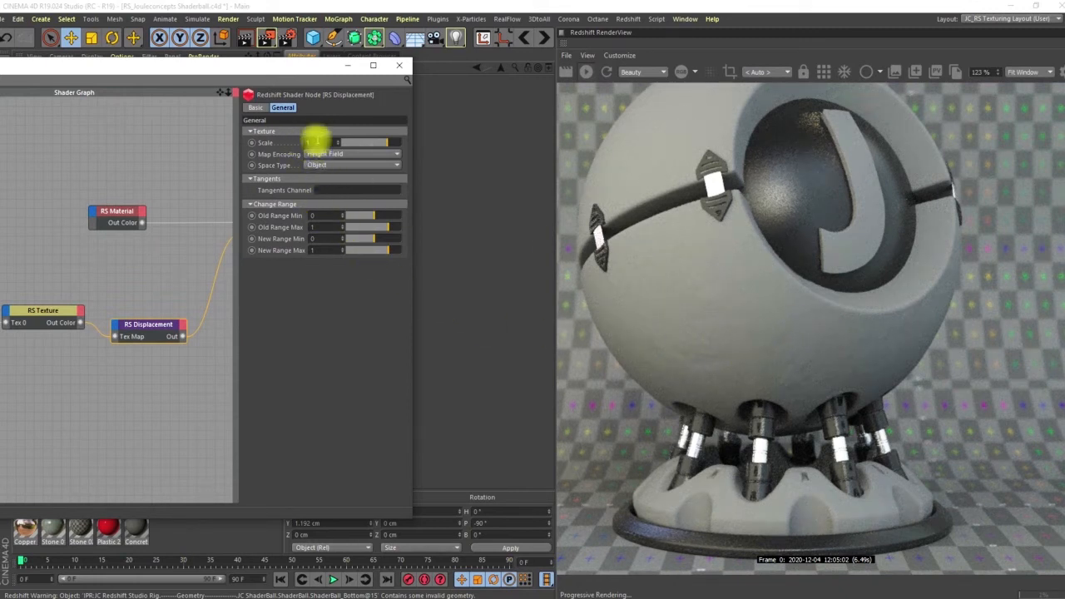
left_click_drag(317, 143, 292, 144)
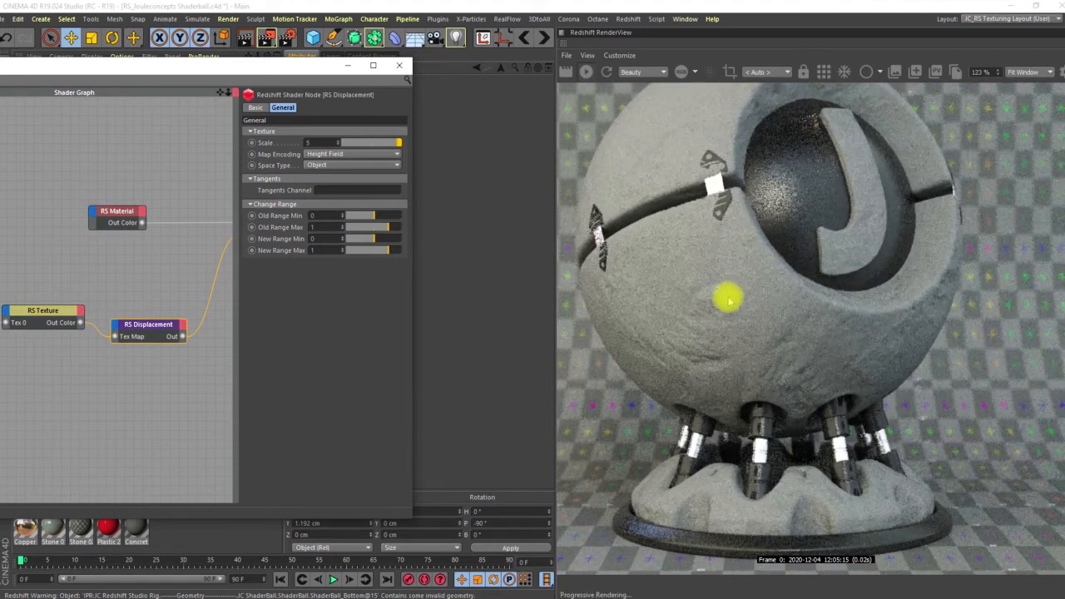
left_click(744, 349)
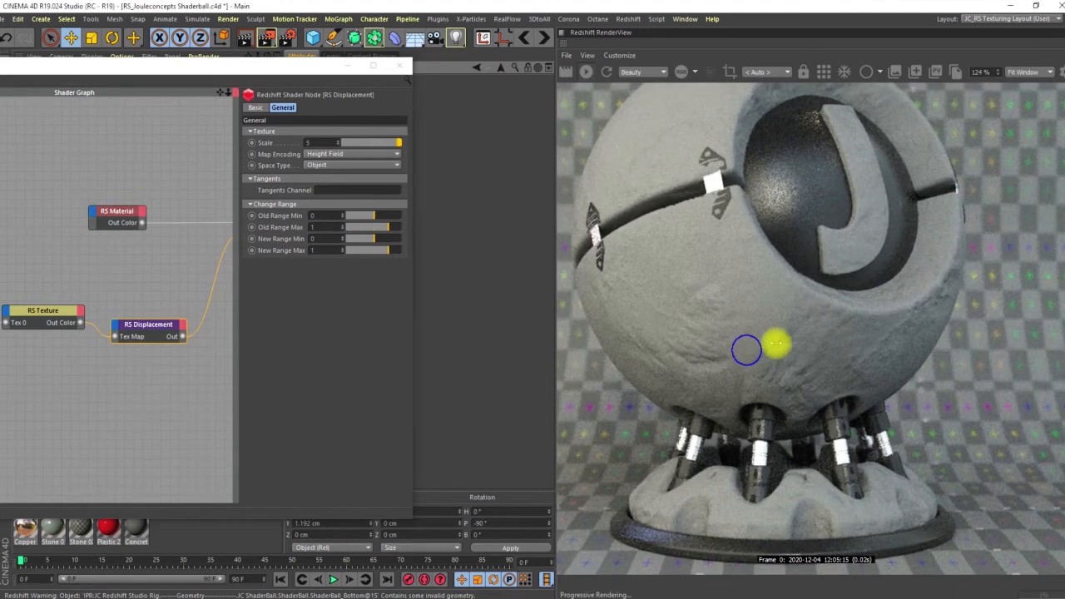
scroll(702, 355, "down", 3)
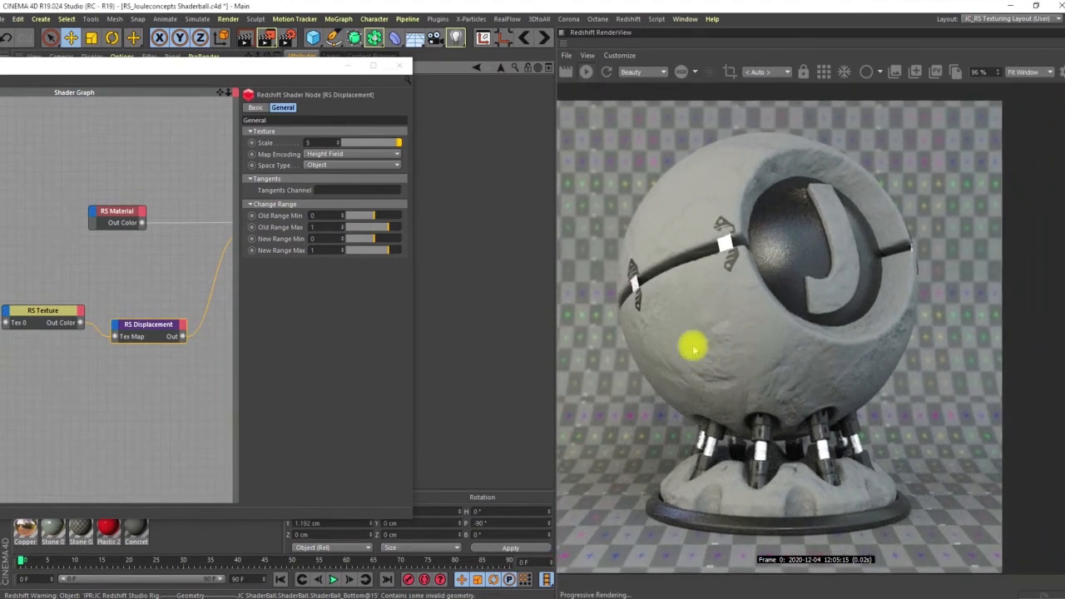
scroll(717, 220, "up", 1)
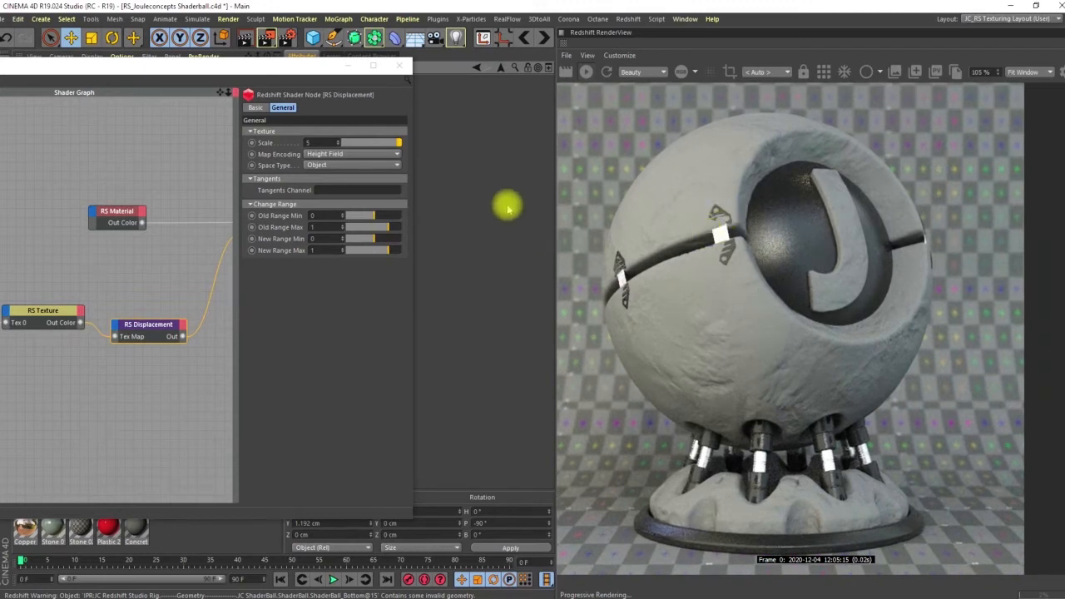
left_click(309, 142)
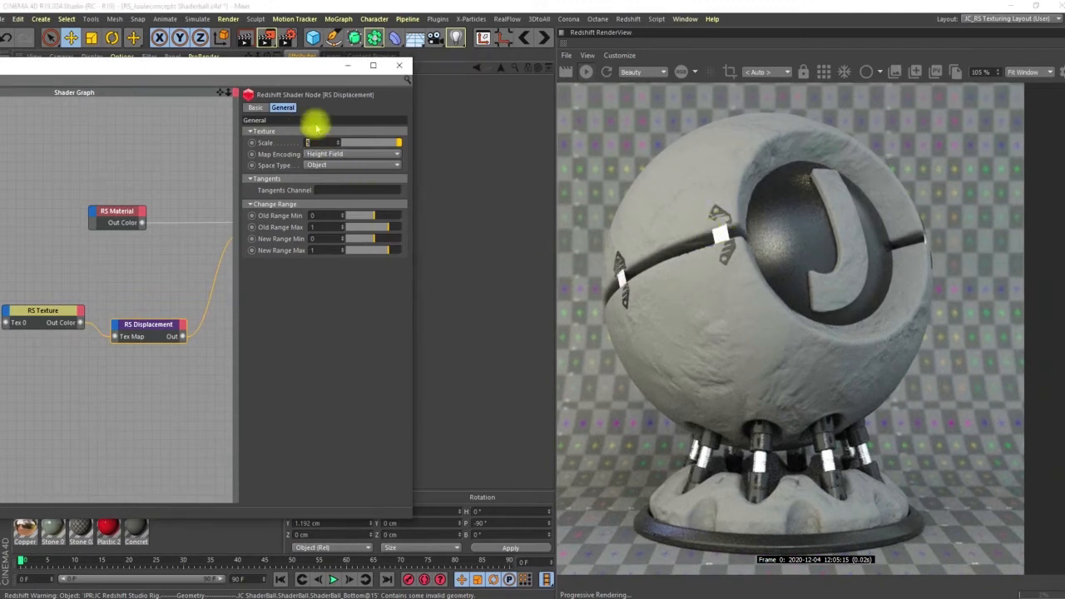
key("Return")
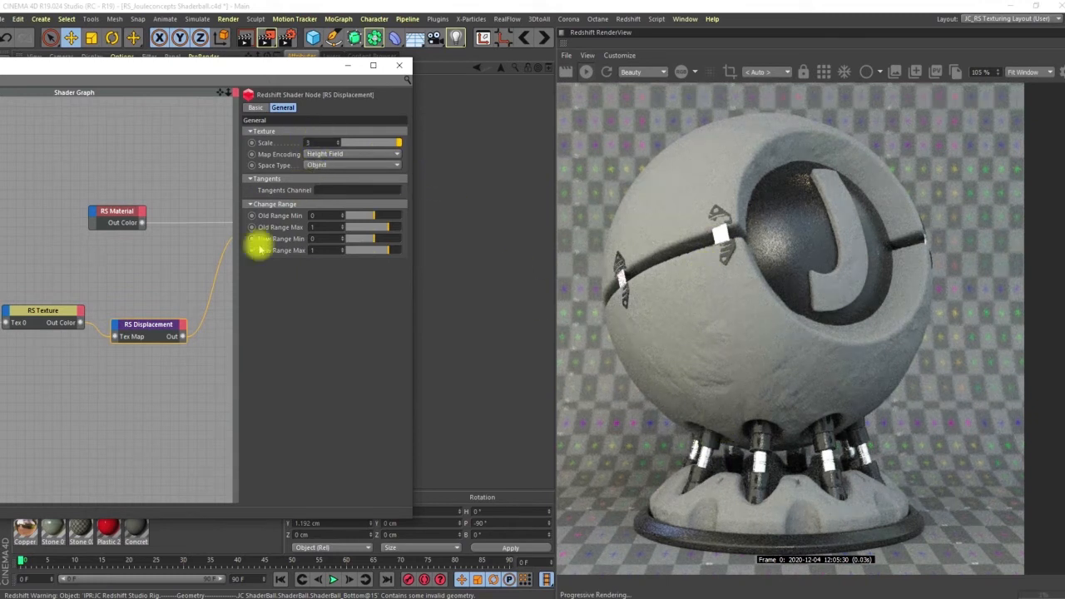
Set the displacement noise shader's Global Scale to 100% and its Low Clip to 28%
middle_click_drag(125, 309, 214, 299)
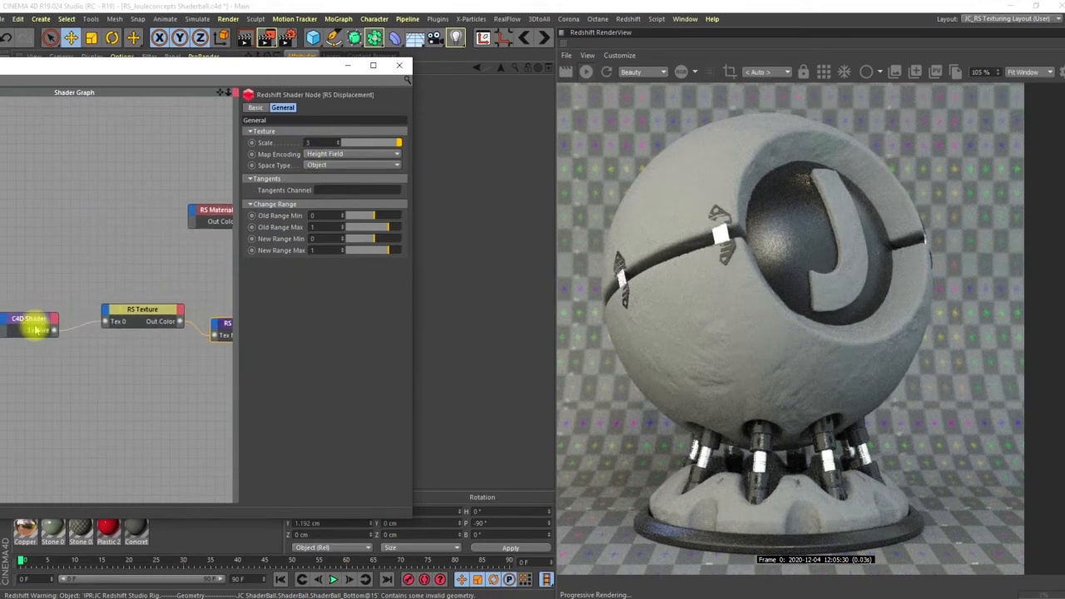
left_click(30, 320)
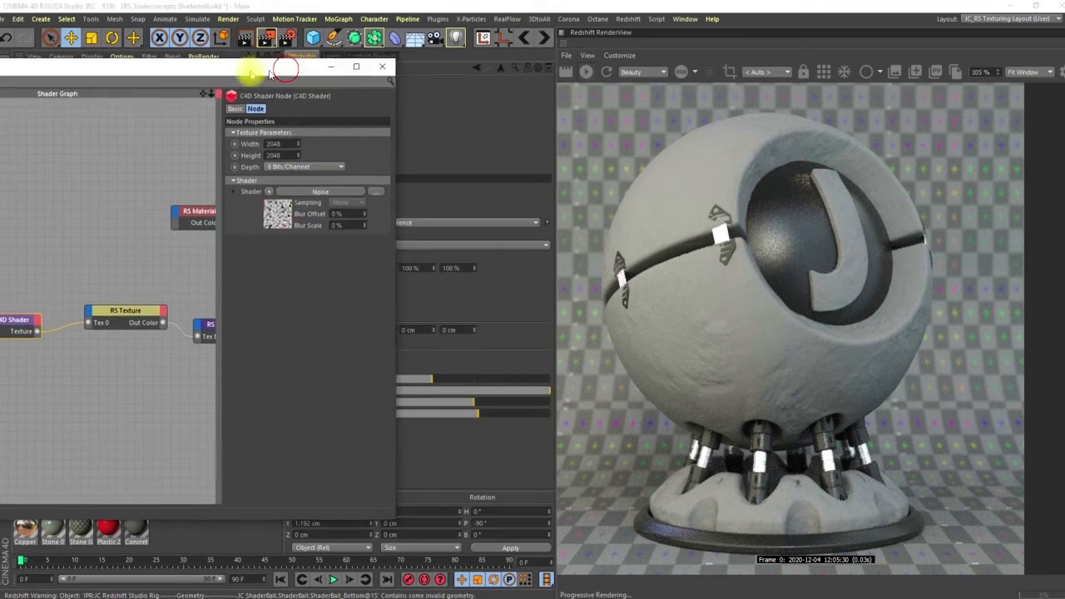
left_click_drag(268, 68, 88, 68)
left_click(370, 257)
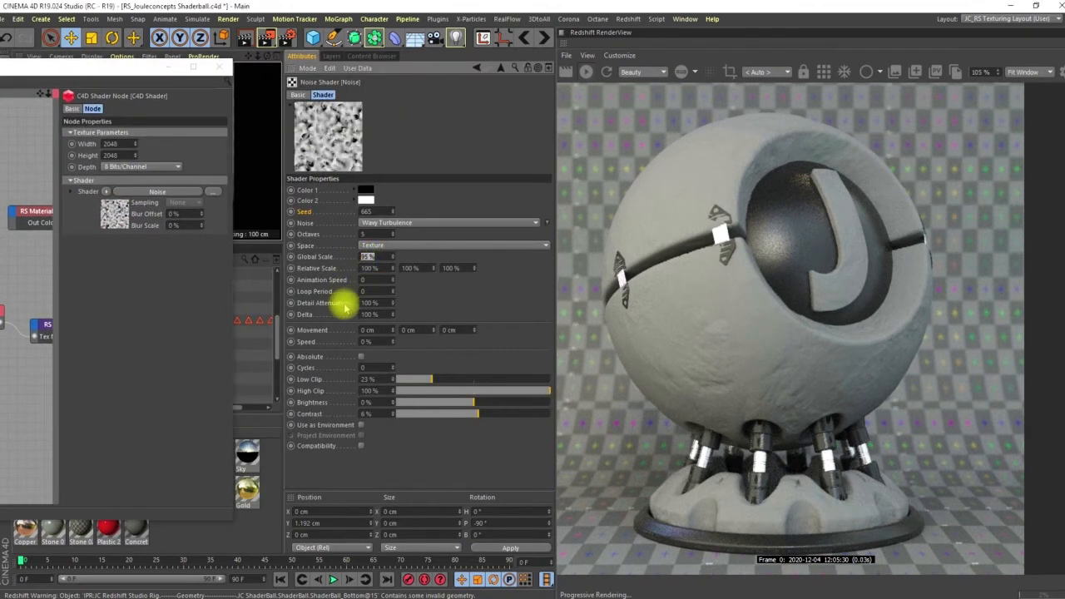
type("100")
key("Return")
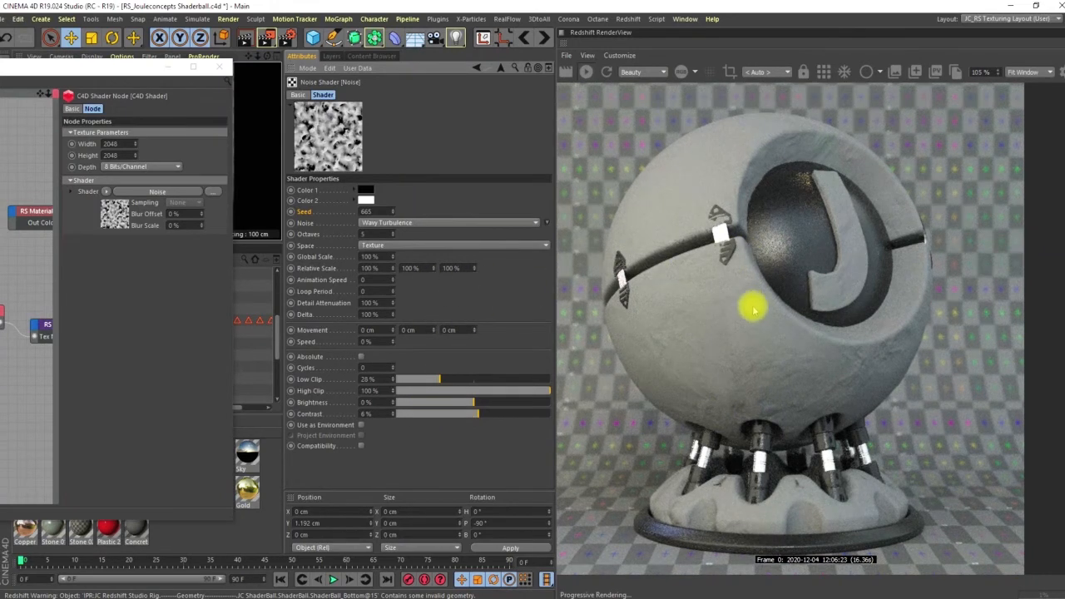
scroll(750, 309, "down", 4)
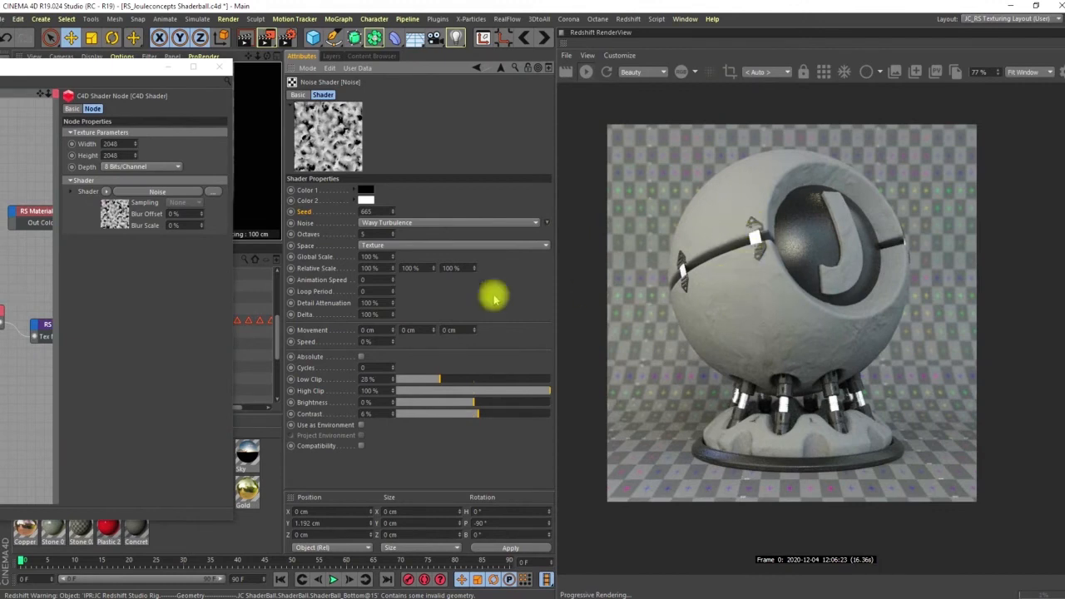
Select the bump node network together with the RS Bump Blender and move it closer to the RS Material node
left_click_drag(138, 68, 488, 70)
middle_click_drag(230, 266, 307, 280)
scroll(266, 278, "down", 2)
scroll(260, 281, "down", 3)
middle_click_drag(232, 281, 304, 283)
scroll(260, 277, "down", 1)
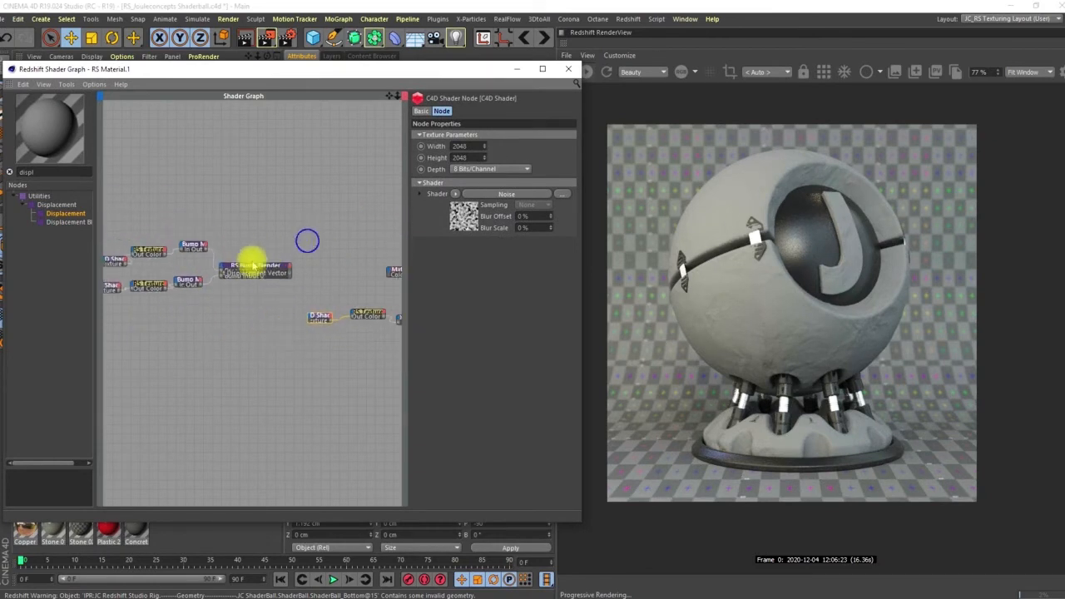
left_click_drag(296, 204, 113, 296)
left_click_drag(271, 274, 343, 279)
middle_click_drag(370, 285, 250, 271)
scroll(244, 267, "up", 5)
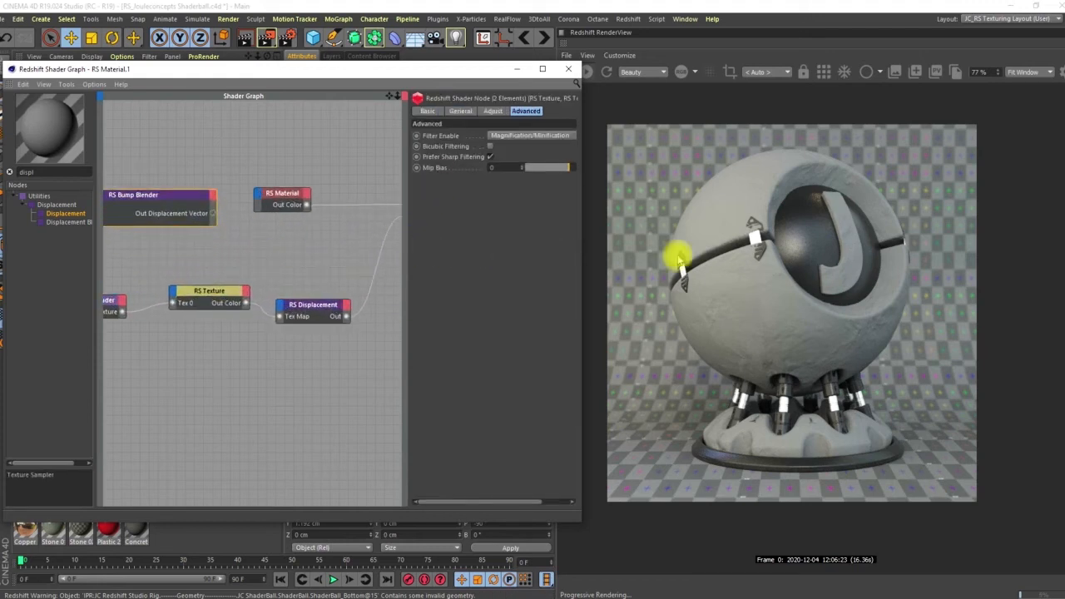
Connect the RS Bump Blender's Out Displacement Vector to the RS Material's overall Bump Input
scroll(844, 255, "up", 2)
middle_click_drag(759, 244, 818, 242)
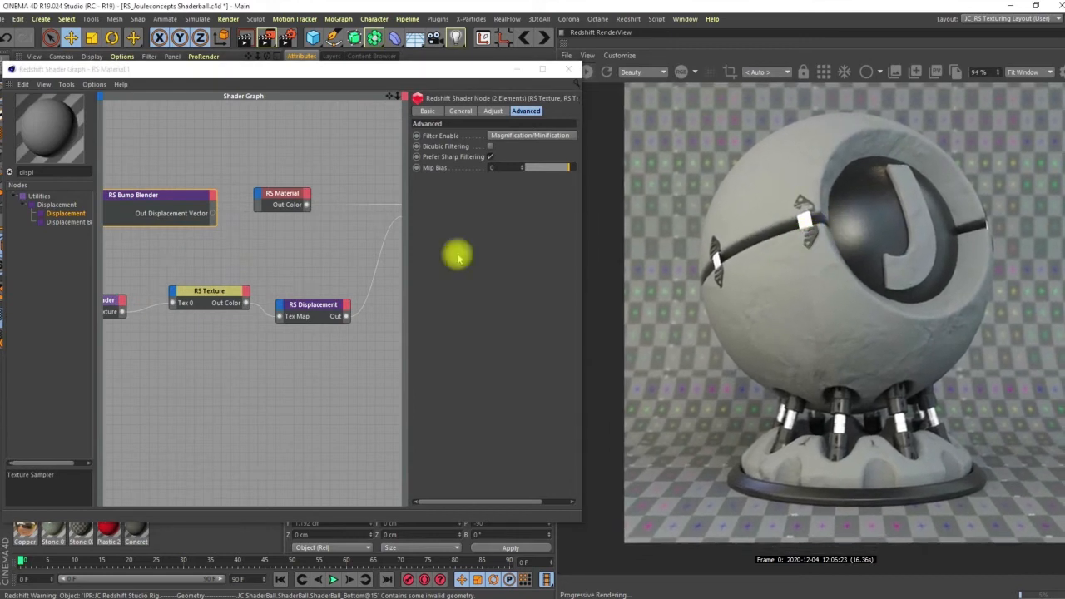
left_click_drag(213, 213, 265, 197)
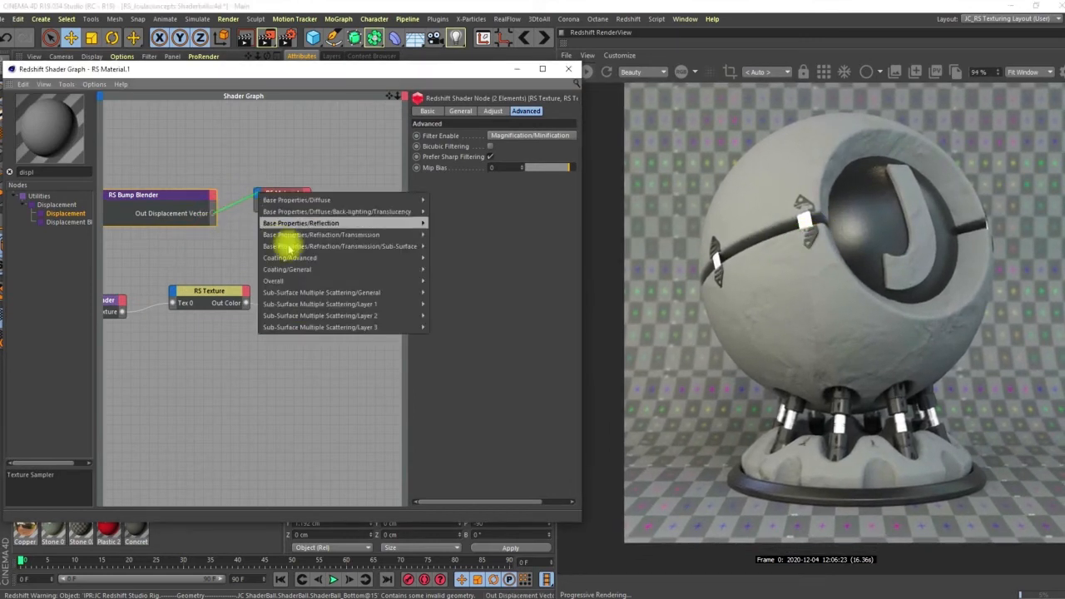
mouse_move(285, 281)
left_click(449, 317)
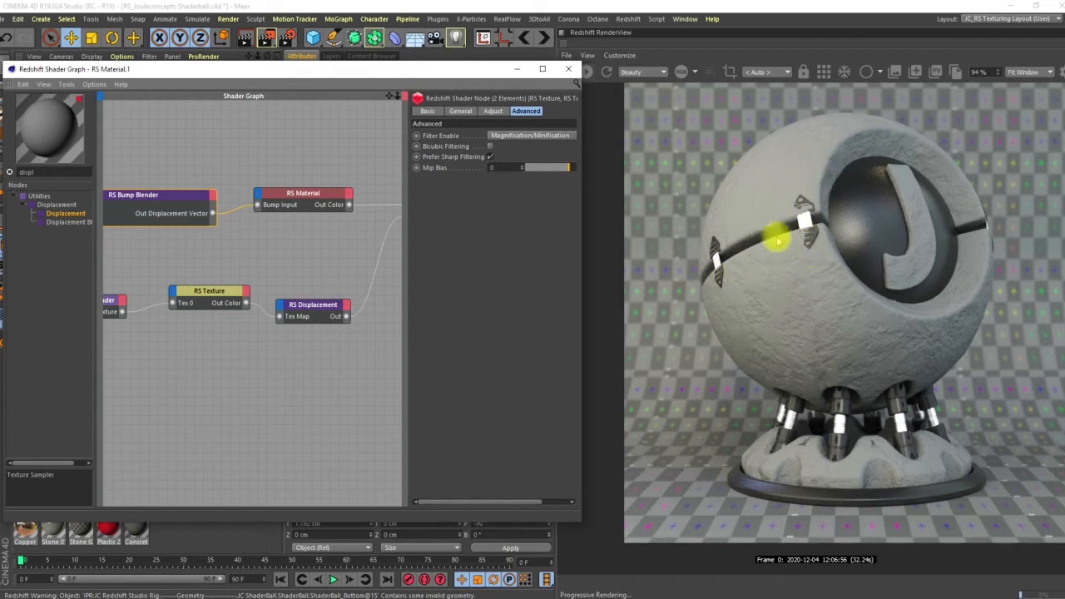
Stop the live render and disconnect the RS Displacement node from the Output and the RS Bump Blender from the RS Material
middle_click_drag(328, 238, 307, 247)
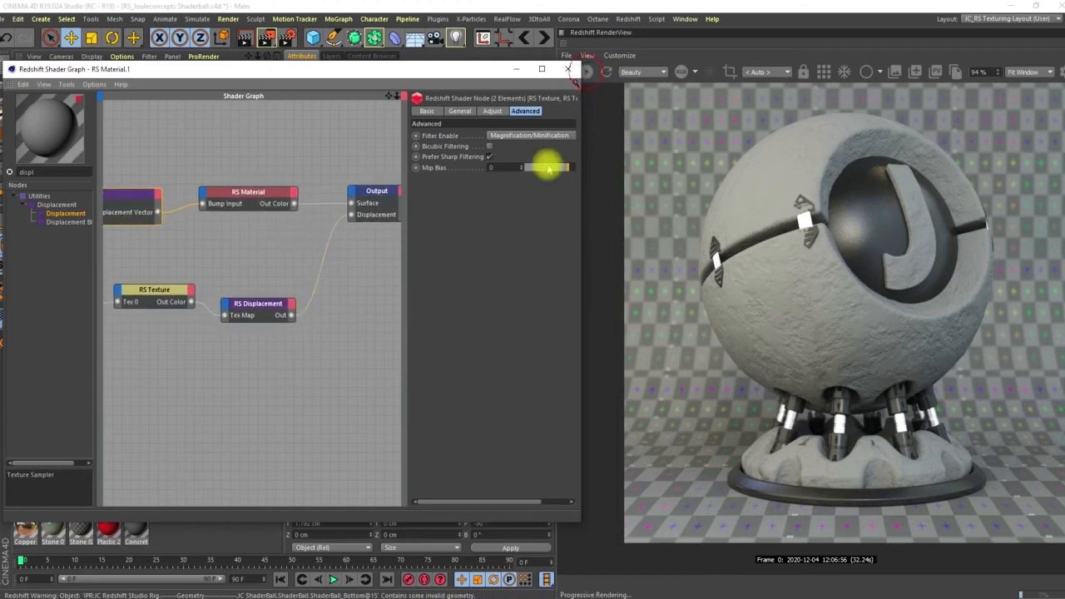
mouse_move(477, 70)
left_mouse_down()
mouse_move(445, 71)
mouse_move(457, 70)
left_mouse_up()
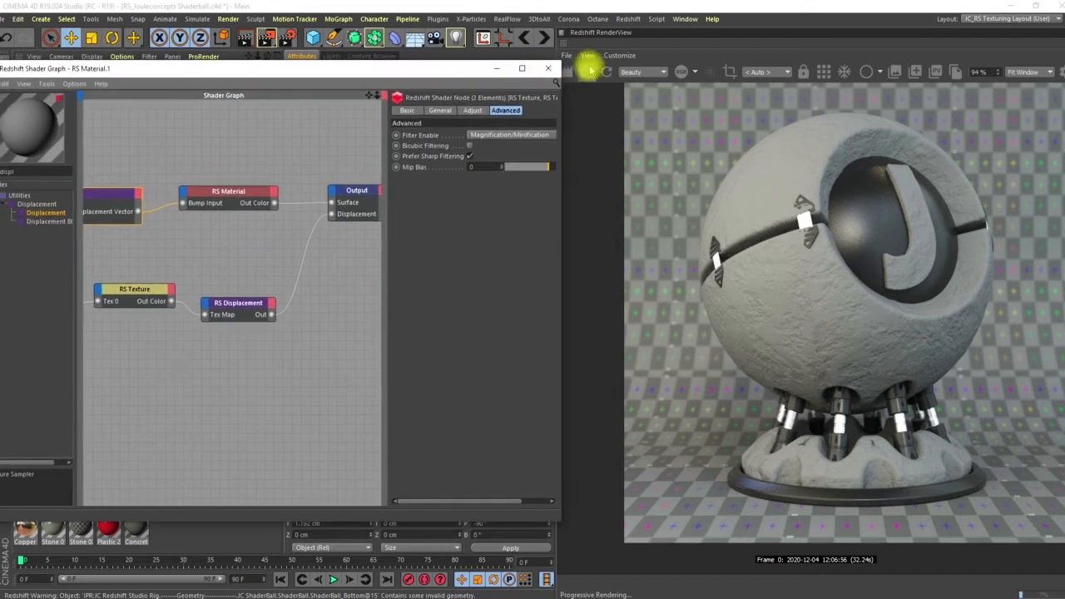
left_click(587, 71)
left_click(290, 293)
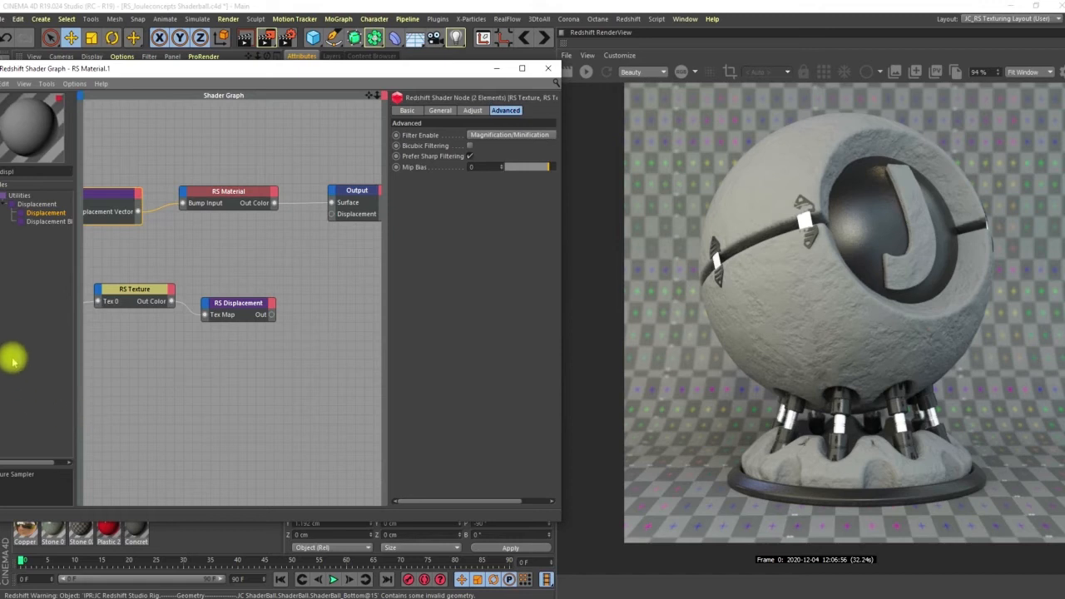
key("ctrl+z")
key("ctrl+z")
Add a C4D Shader node and an RS Texture node above the RS Bump Blender and spread the nodes apart
middle_click_drag(230, 273, 312, 380)
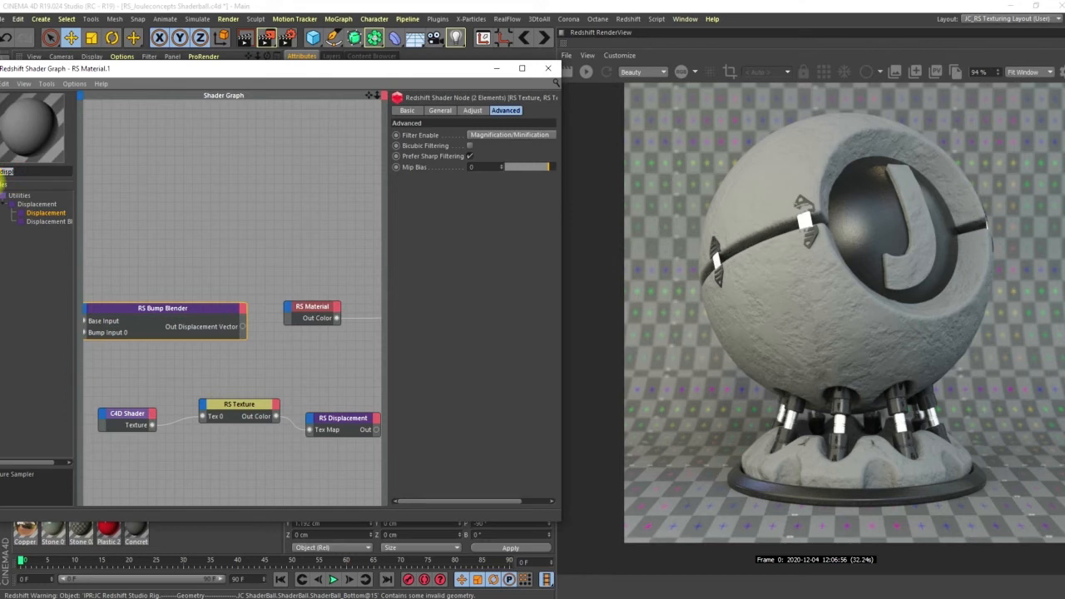
type("c4d")
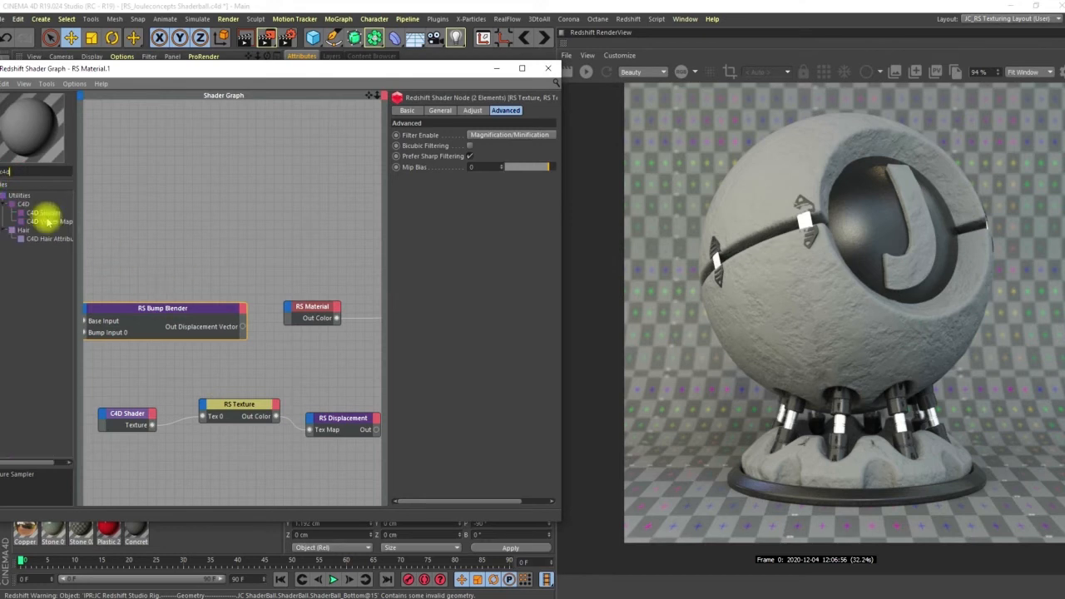
left_click_drag(45, 211, 188, 230)
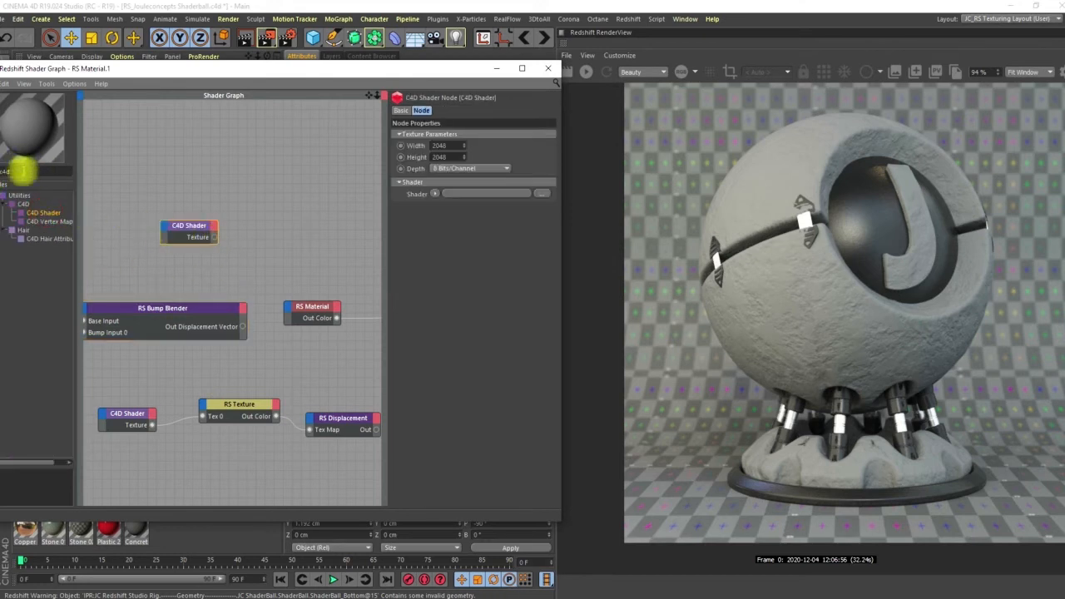
type("text")
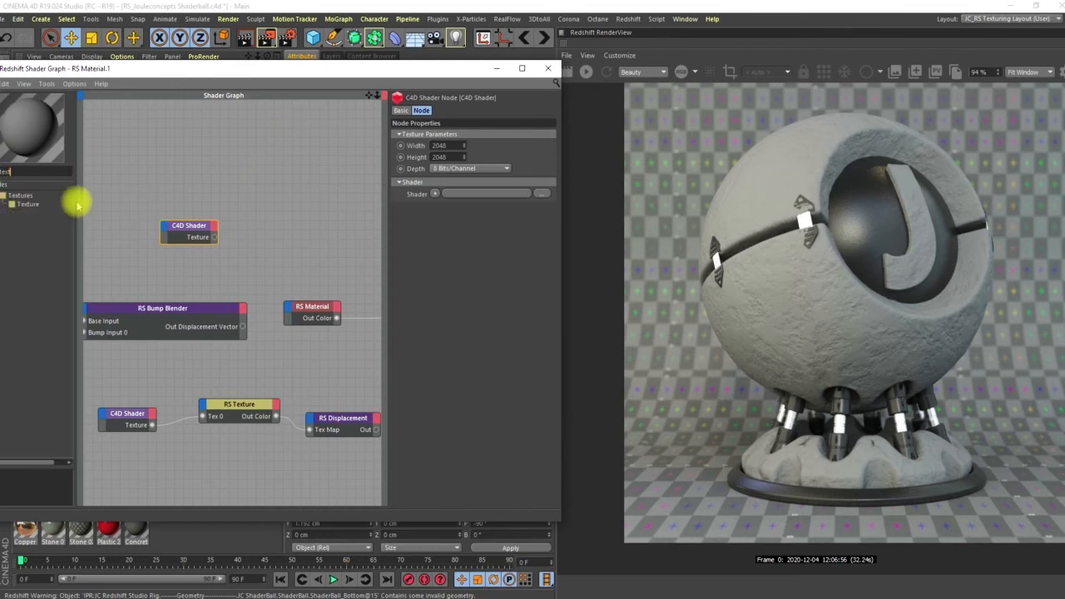
left_click_drag(35, 209, 280, 230)
left_click_drag(191, 230, 161, 228)
left_click_drag(210, 310, 139, 309)
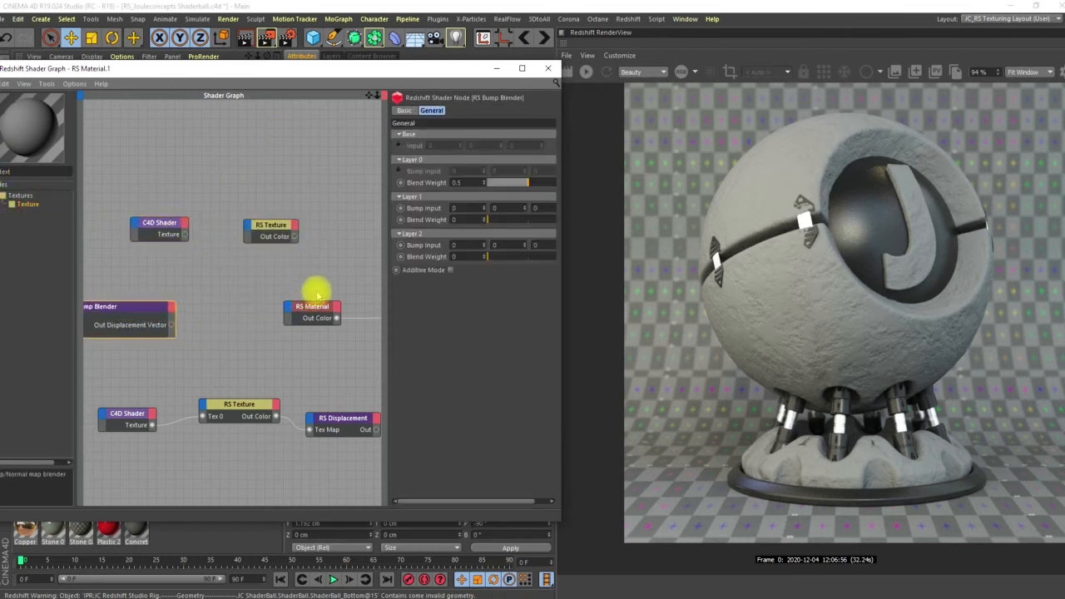
Connect the new C4D Shader's Texture output to the Tex 0 input of the new RS Texture node
middle_click_drag(348, 286, 253, 279)
middle_click_drag(130, 214, 174, 218)
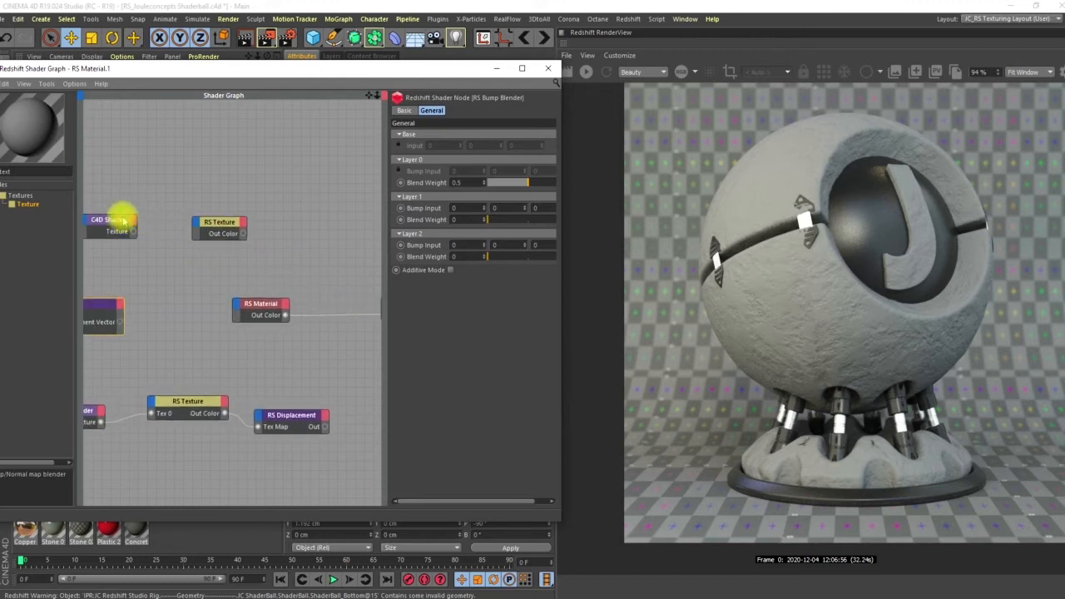
left_click(113, 220)
left_click_drag(113, 219, 141, 219)
mouse_move(250, 262)
middle_mouse_down()
mouse_move(240, 258)
mouse_move(258, 245)
middle_mouse_up()
left_click_drag(164, 235, 209, 231)
left_click(284, 245)
Load a Layer shader into the new C4D Shader node and move the shader graph aside to reveal the layer's attributes
left_click(145, 225)
left_click(435, 195)
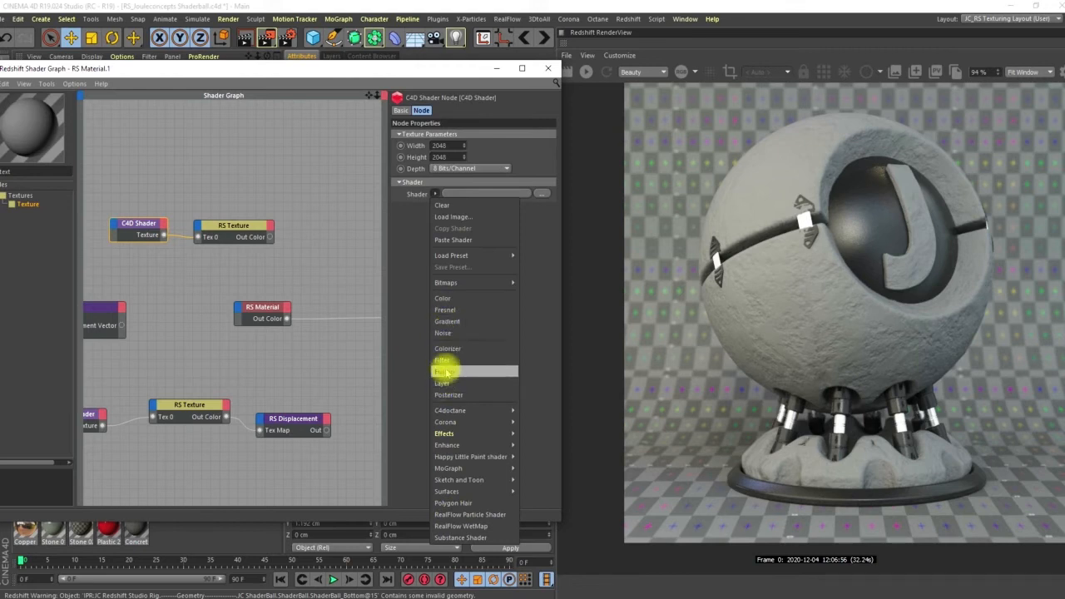
left_click(443, 384)
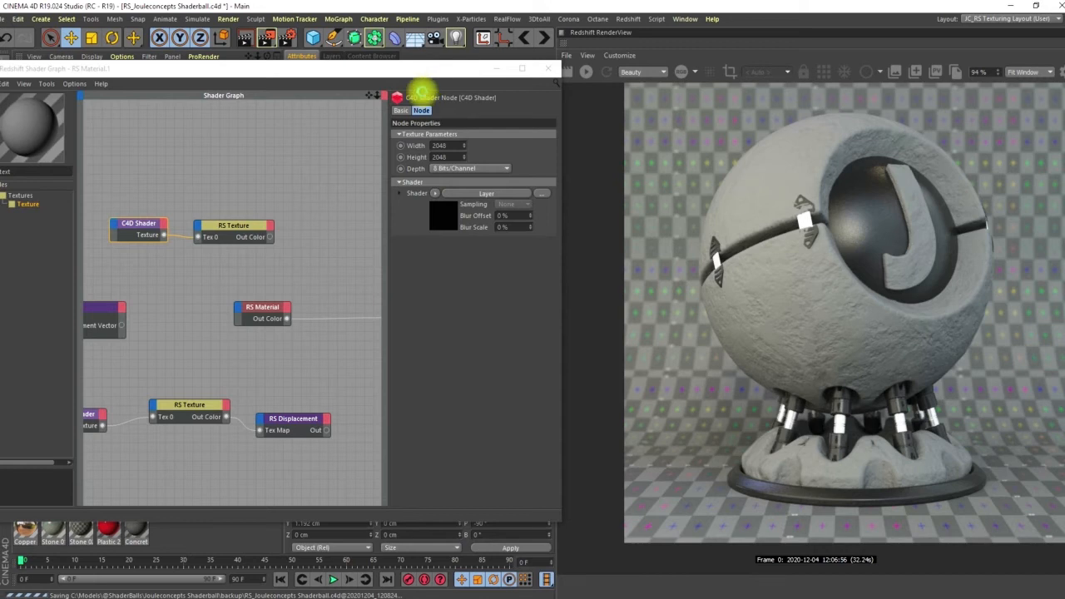
left_click_drag(439, 71, 111, 48)
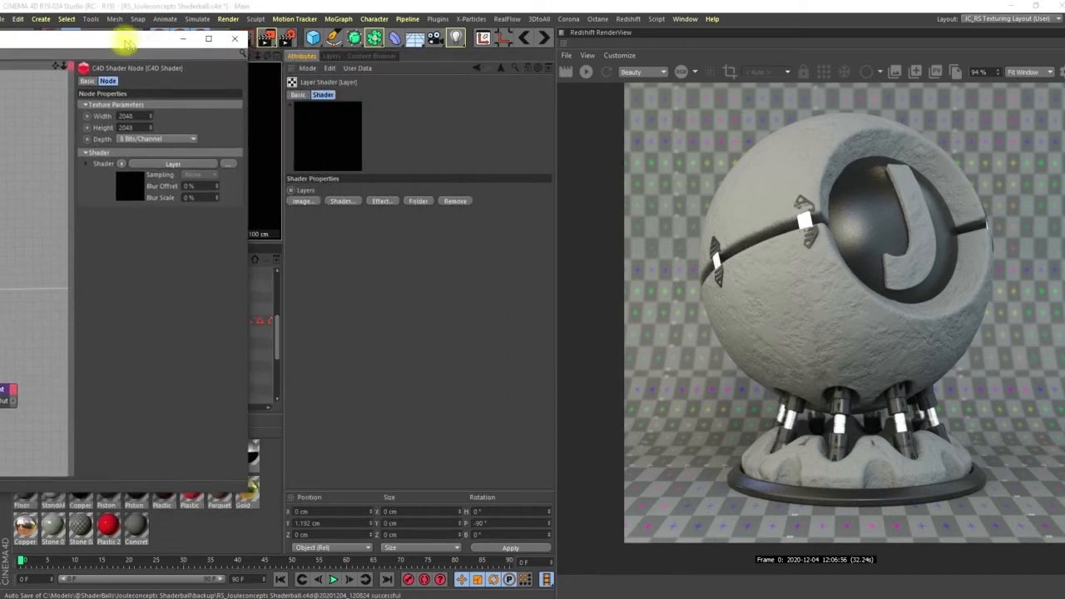
Add a Noise shader to the Layer shader and set its noise type to Poxo
left_click(342, 201)
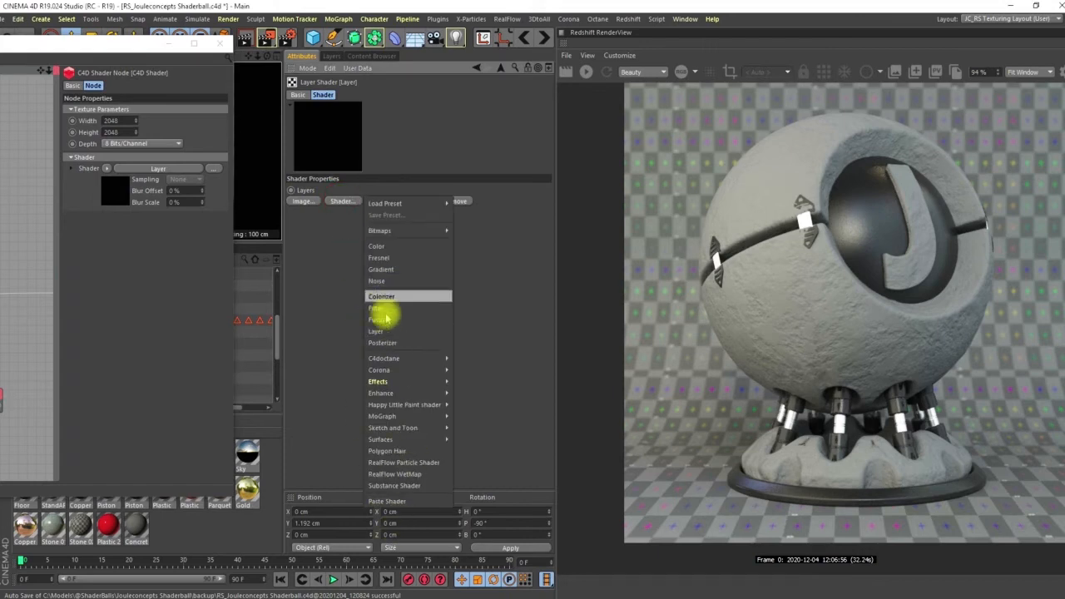
left_click(379, 282)
left_click(333, 218)
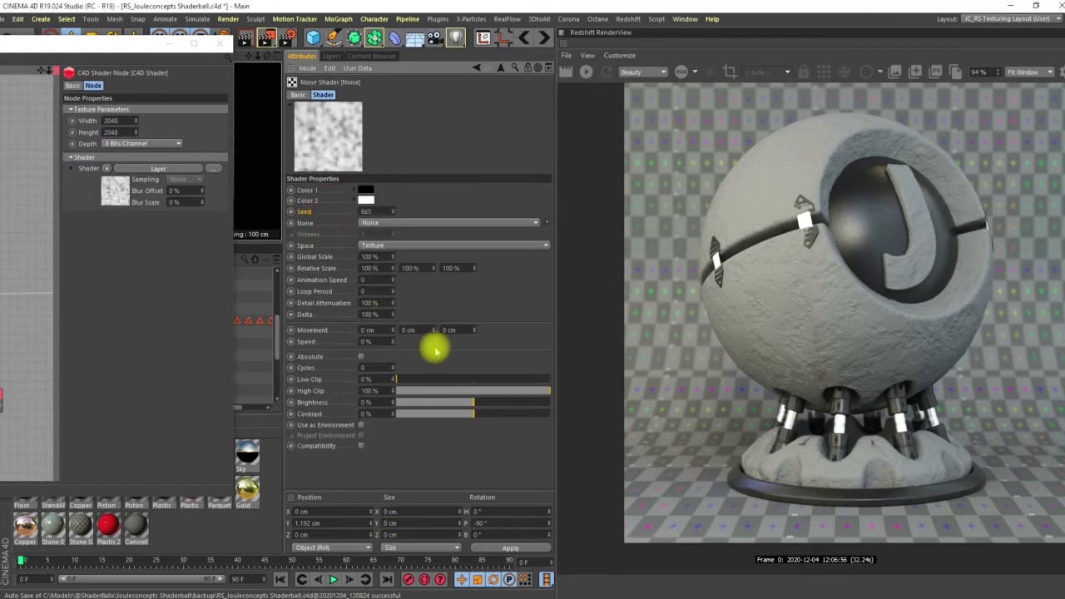
left_click(385, 225)
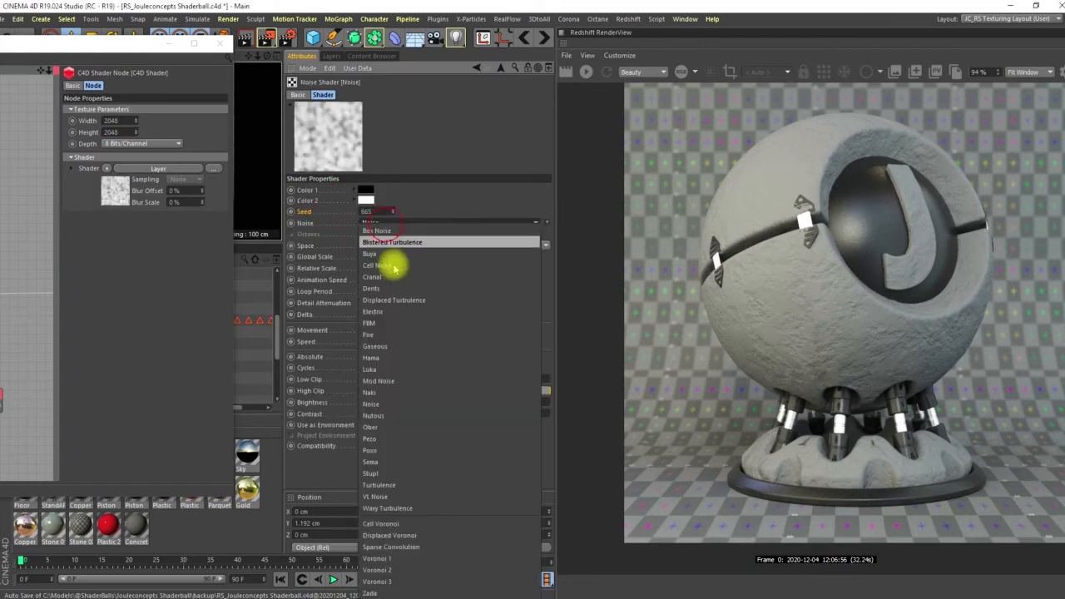
left_click(376, 444)
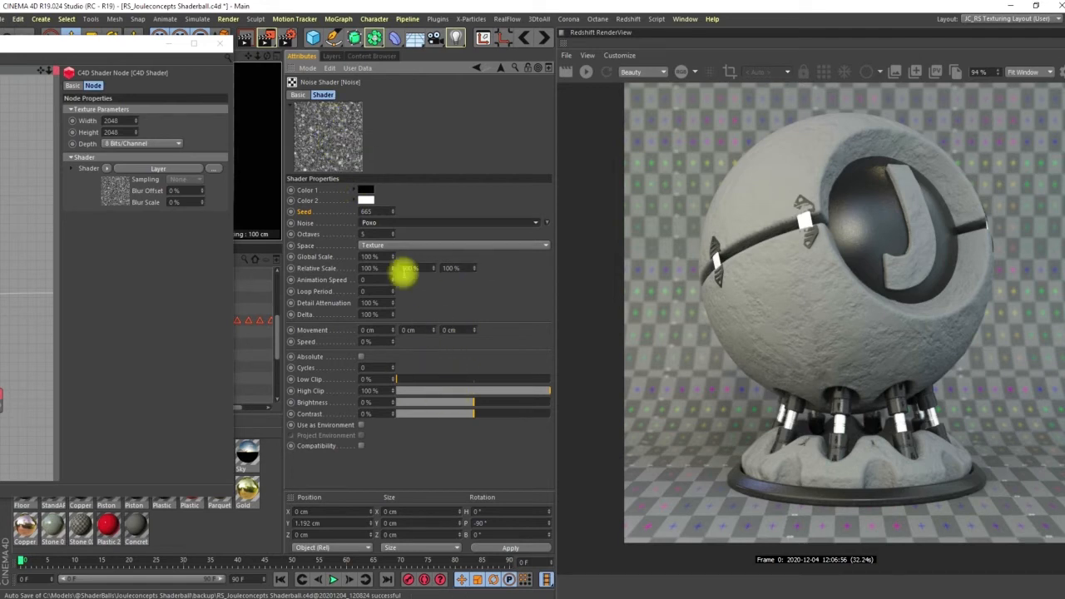
Open the Poxo noise's preview in a separate window
right_click(342, 138)
left_click(363, 143)
right_click(334, 139)
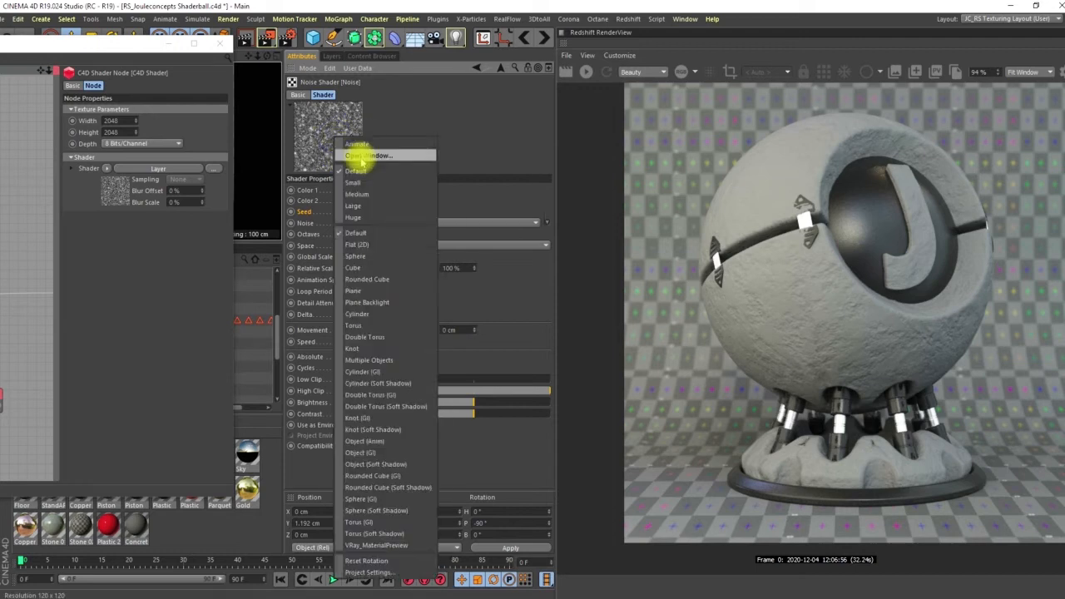
left_click(357, 155)
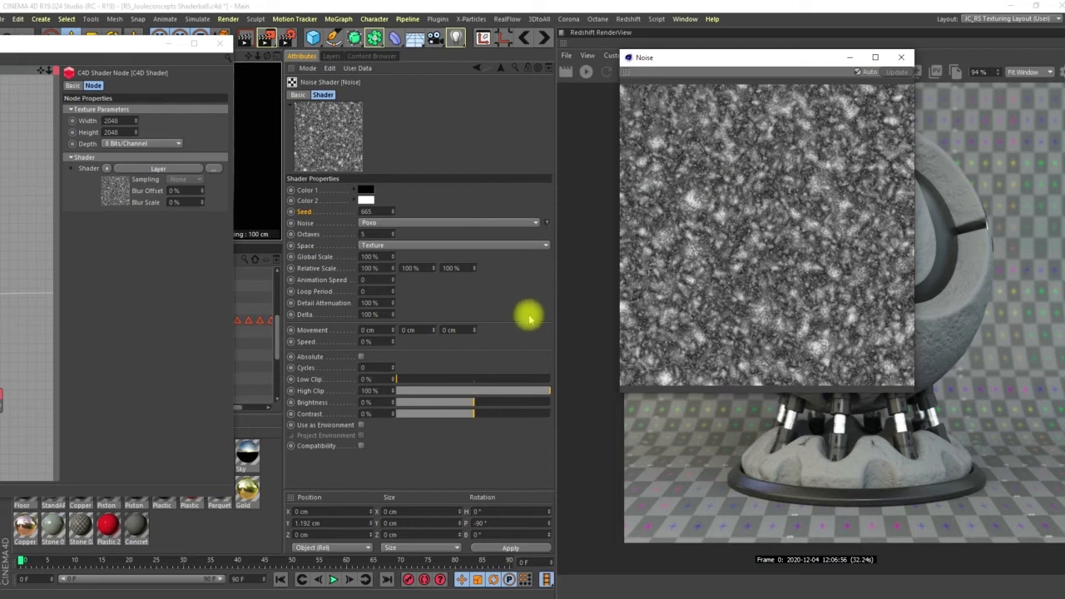
Set the Poxo noise's Global Scale to 25%
left_click(369, 257)
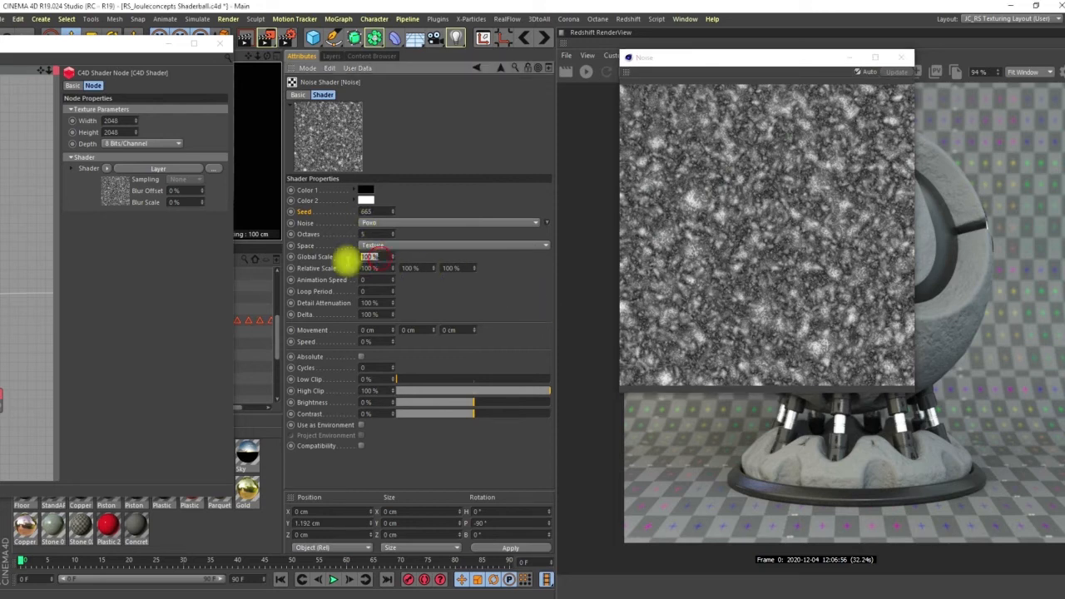
type("24")
key("Return")
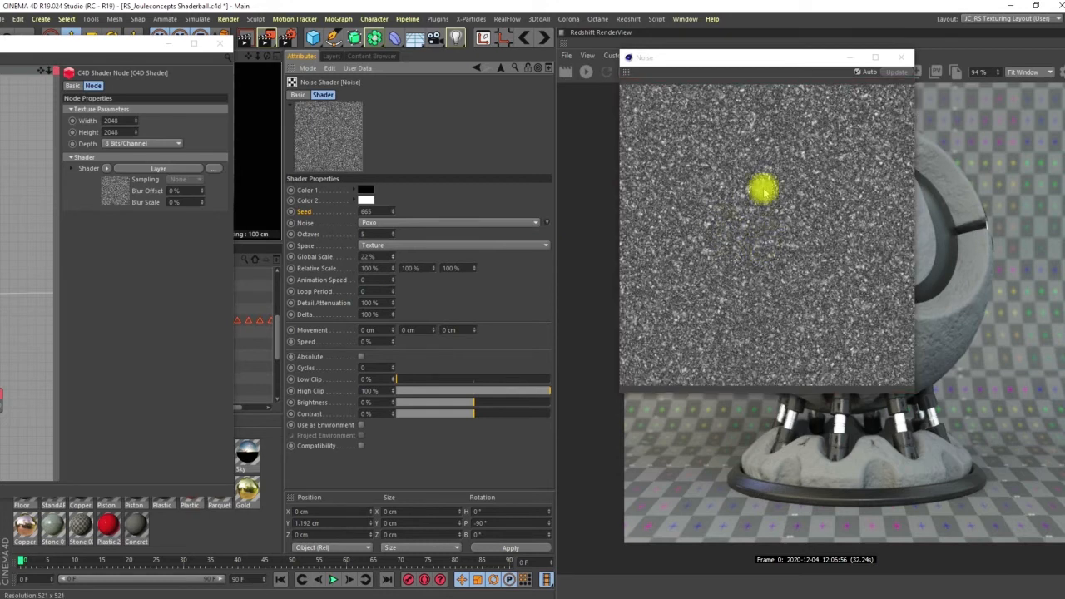
left_click_drag(394, 261, 390, 250)
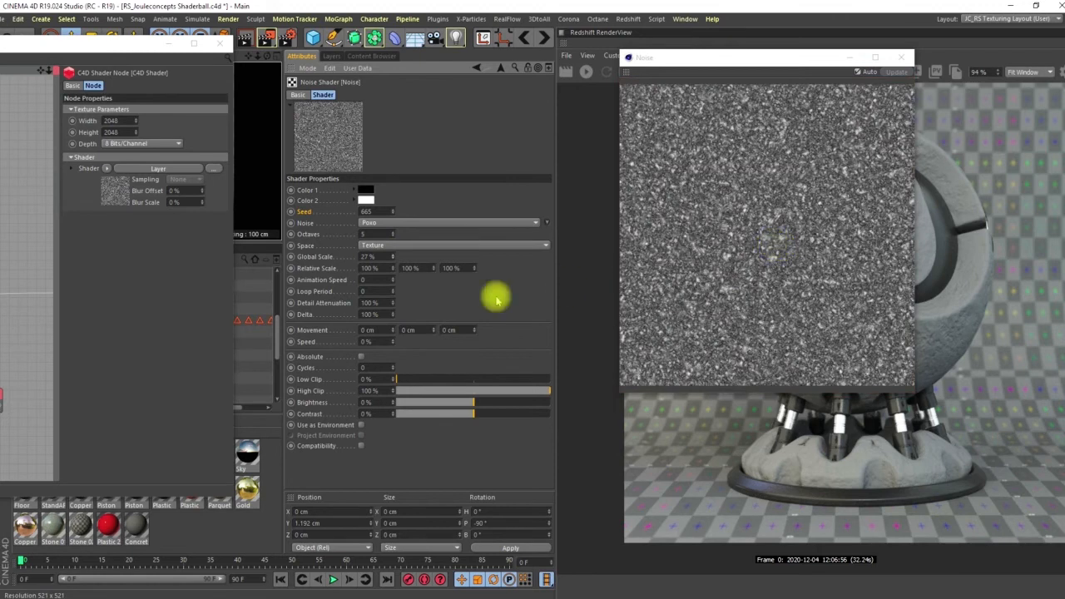
left_click_drag(389, 257, 395, 261)
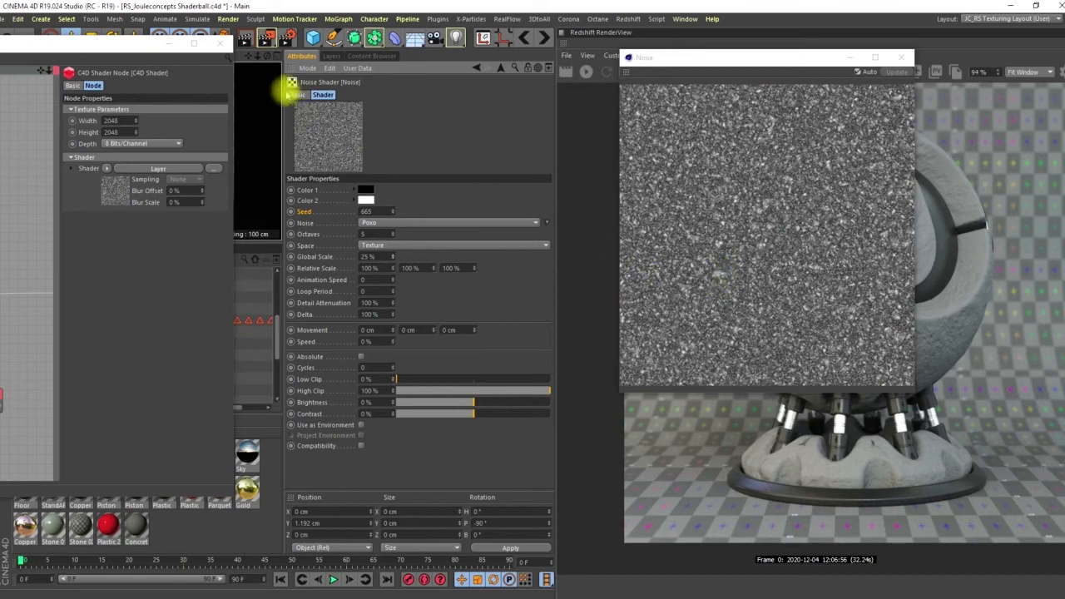
Add a second Noise shader to the Layer shader and set its noise type to Gaseous
left_click(501, 70)
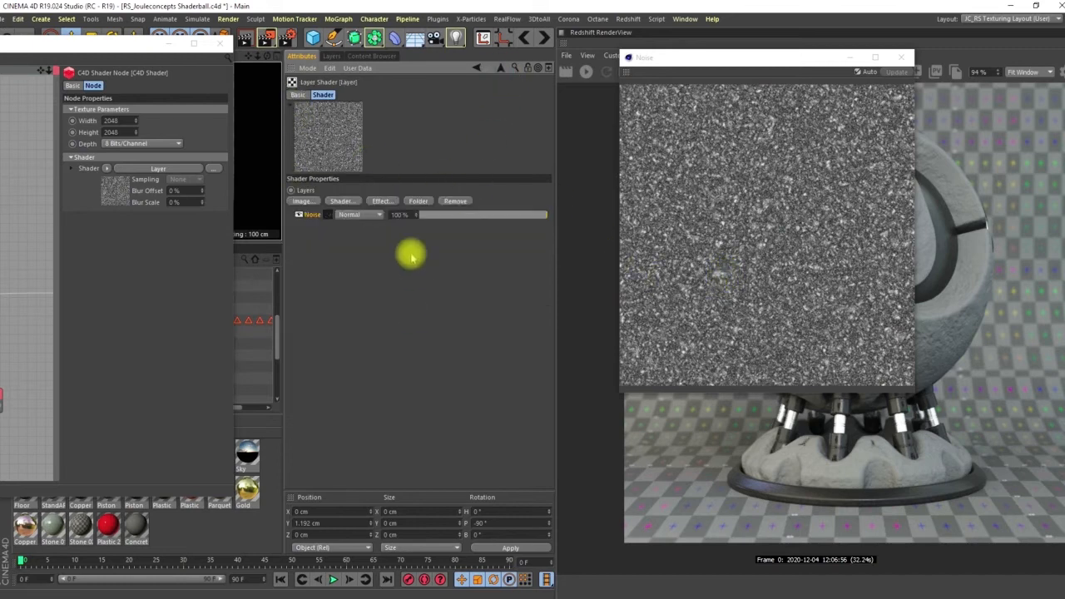
left_click(340, 201)
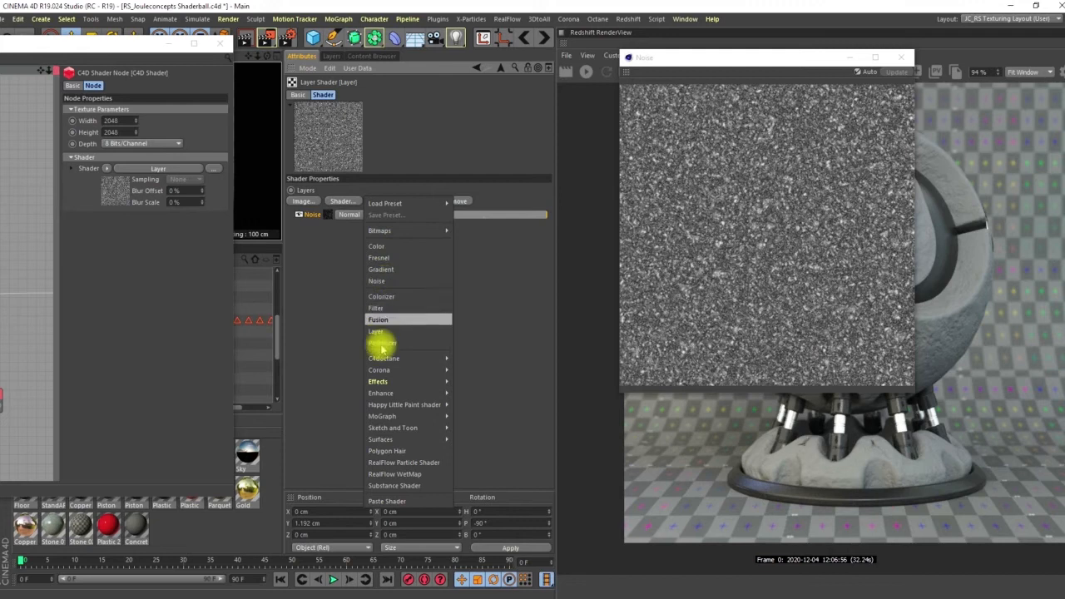
left_click(377, 281)
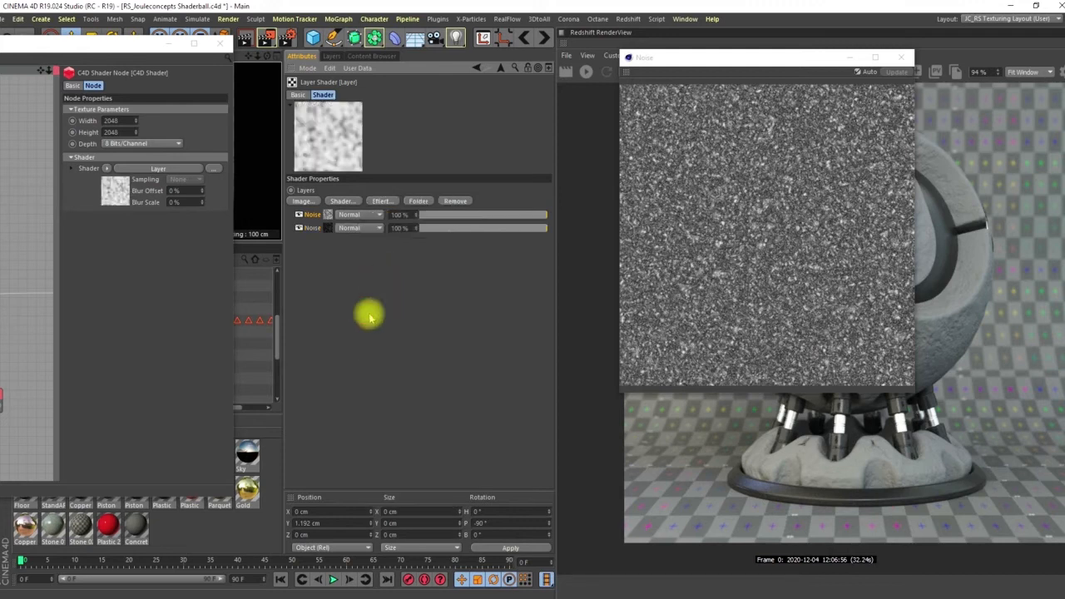
left_click(329, 214)
left_click(391, 223)
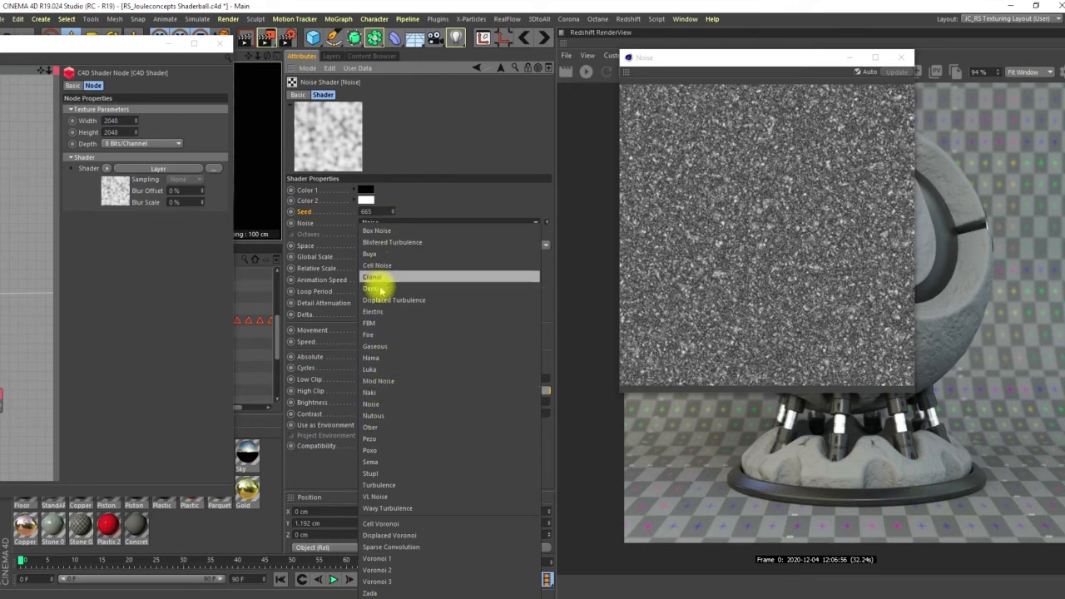
left_click(375, 346)
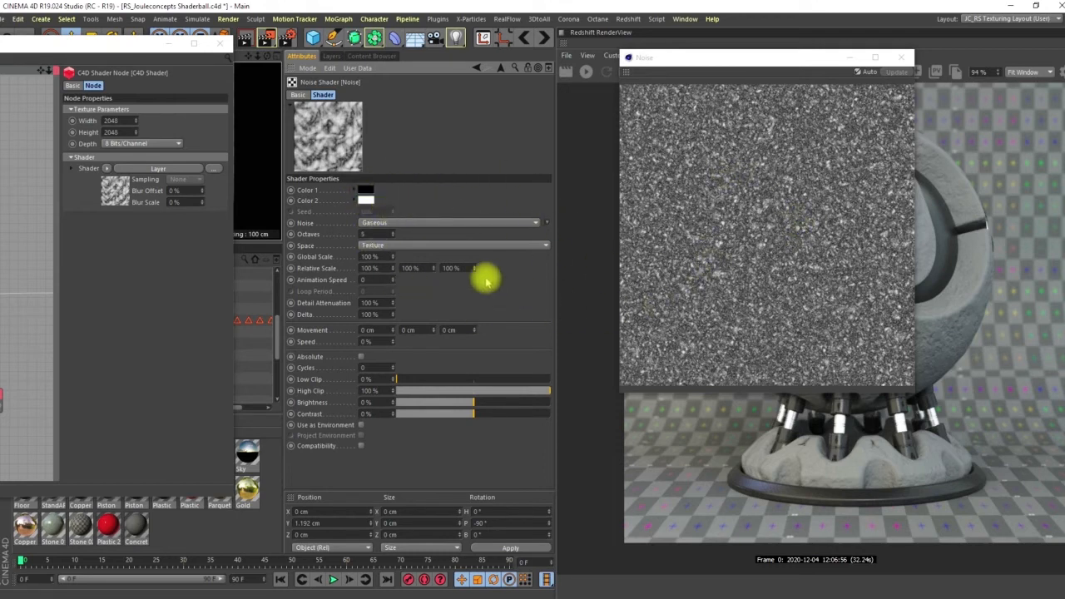
Set the Gaseous noise's Color 1 to RGB 123, 113, 107 and open its preview in a separate window
left_click(365, 193)
left_click_drag(382, 81, 398, 79)
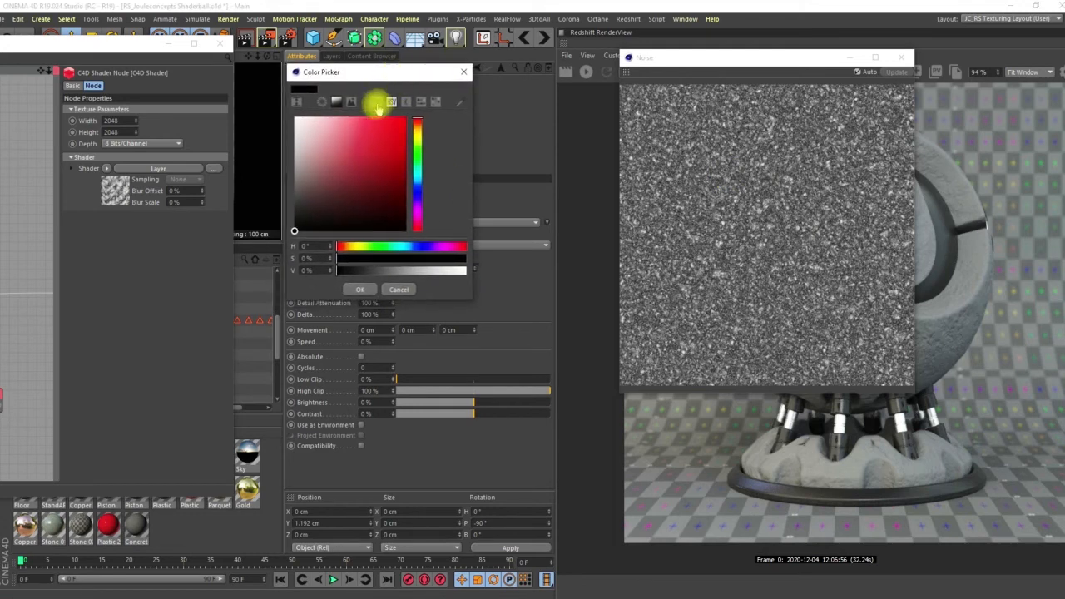
left_click(377, 102)
left_click_drag(383, 71, 374, 68)
left_click(307, 242)
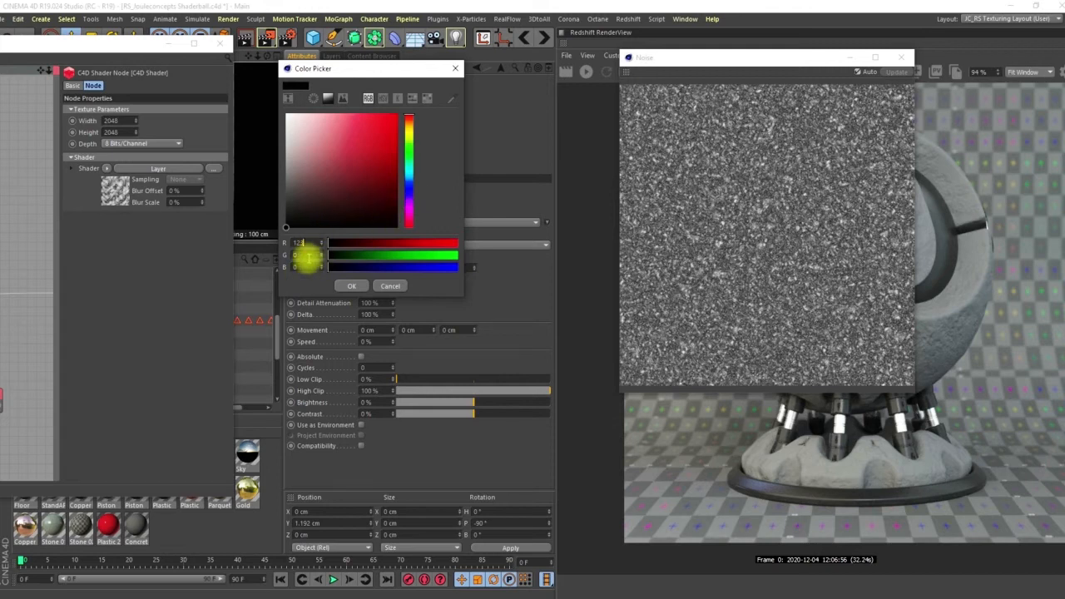
left_click(305, 255)
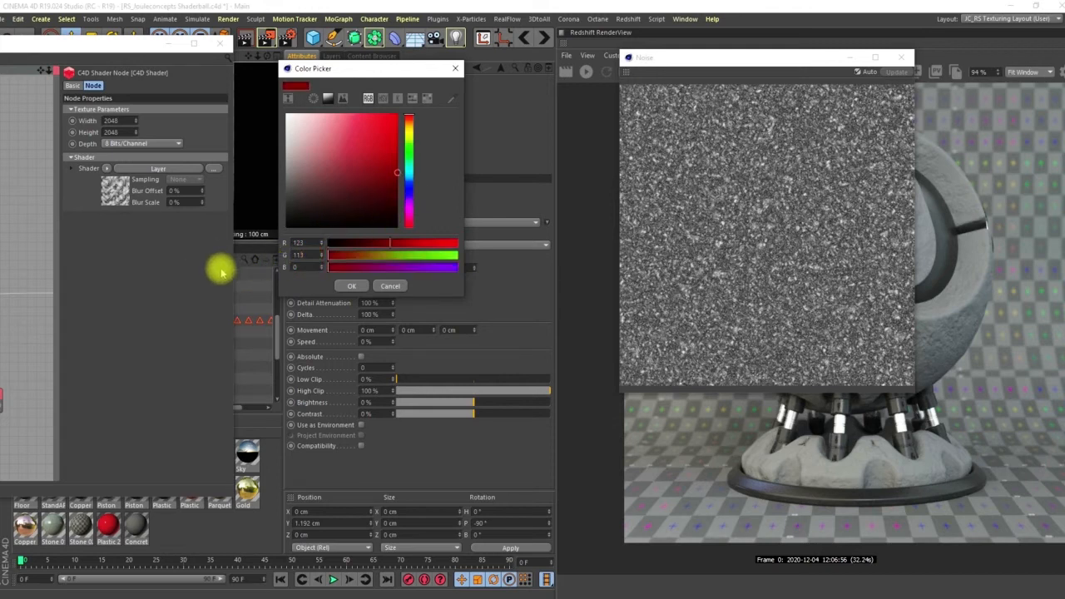
left_click(302, 266)
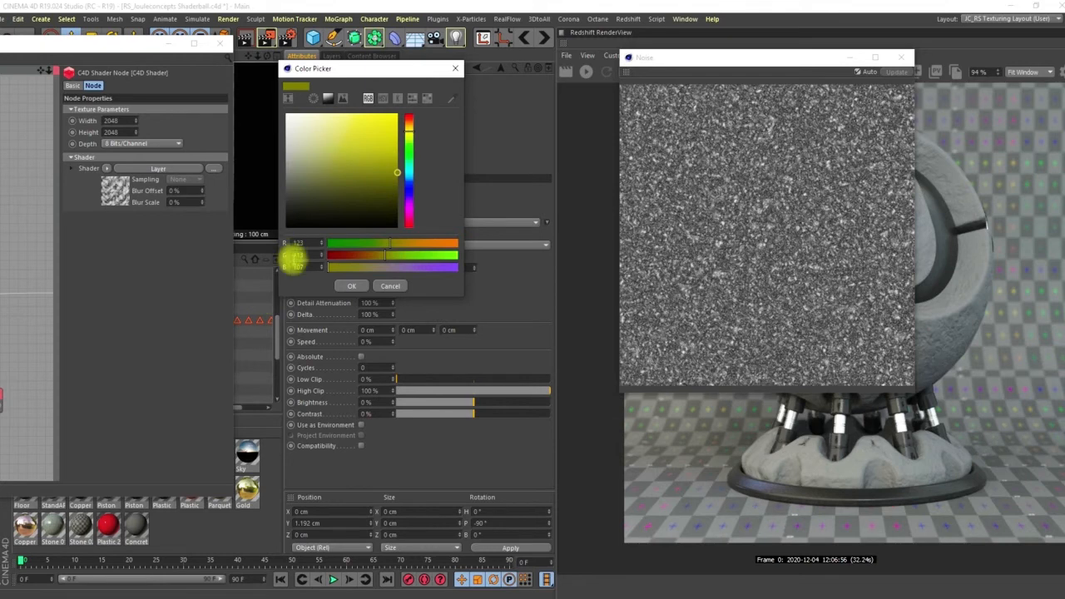
key("Return")
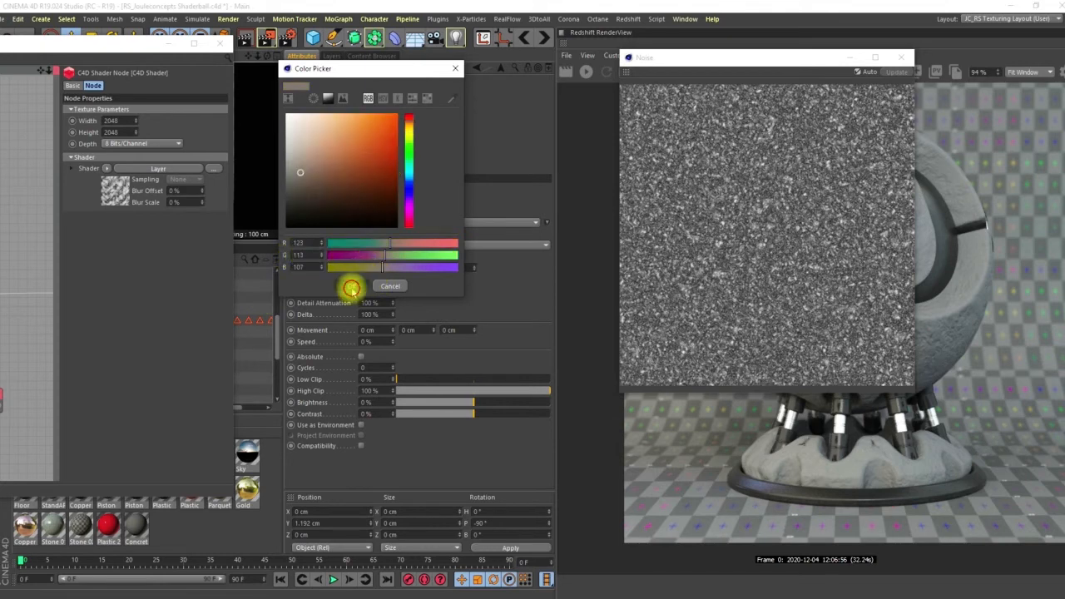
left_click(351, 287)
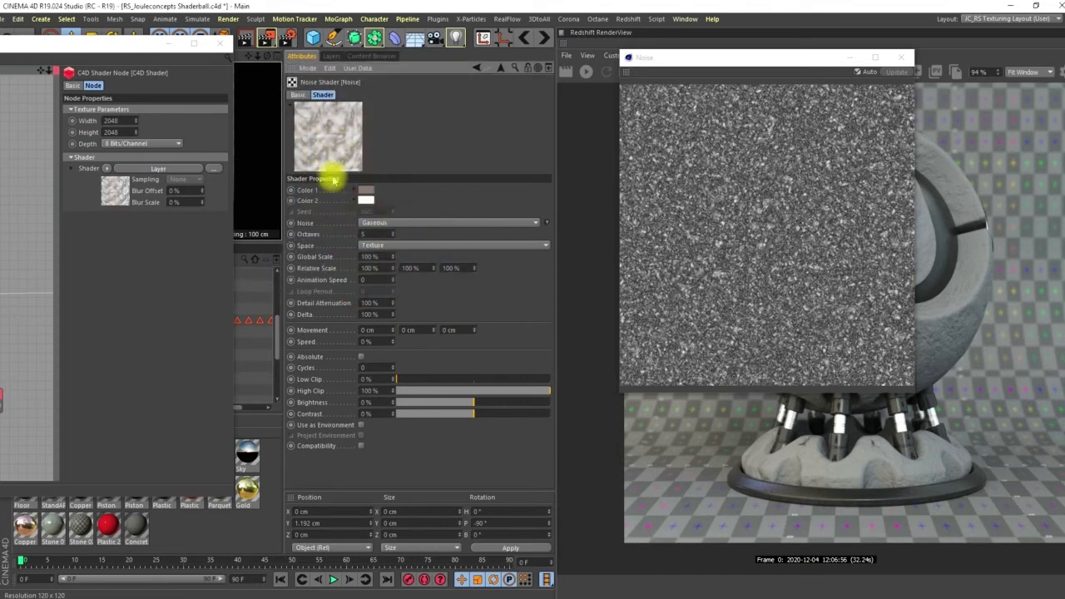
right_click(340, 125)
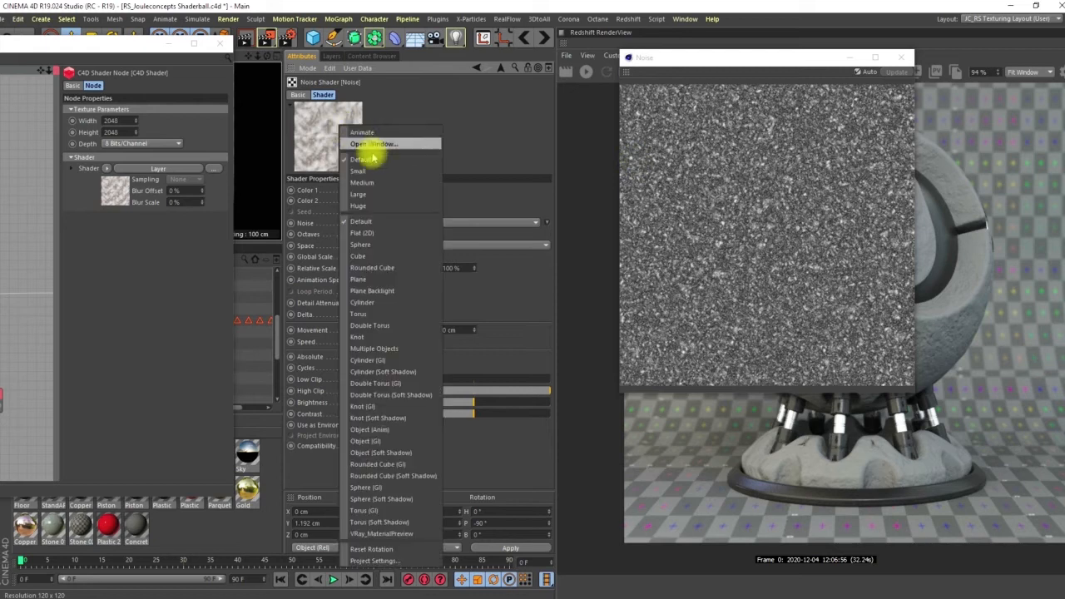
left_click(372, 144)
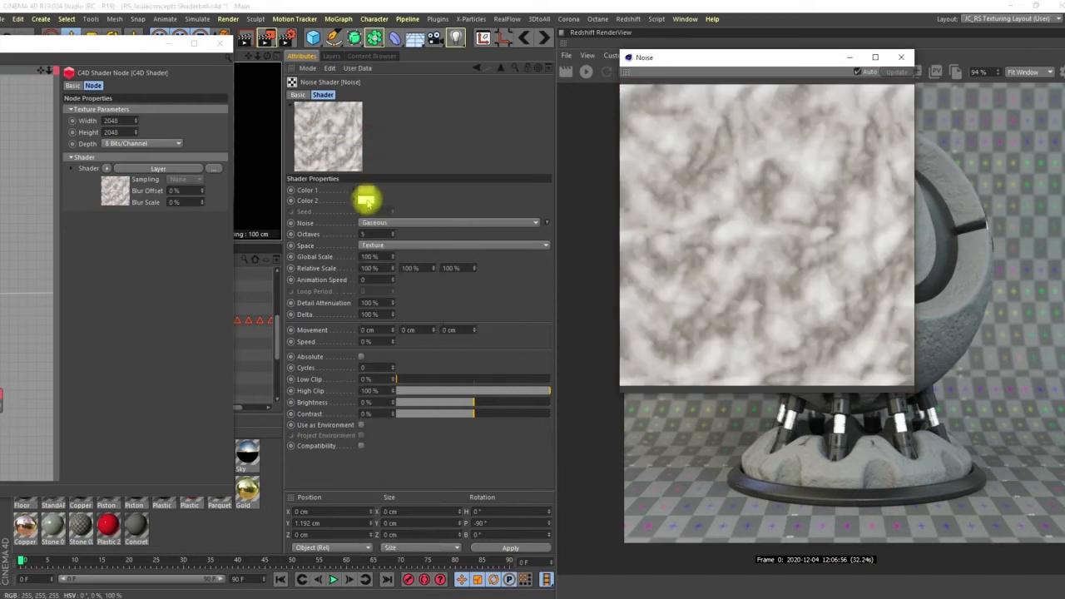
Set the Gaseous noise's Color 2 to RGB 165, 167, 160
left_click(367, 201)
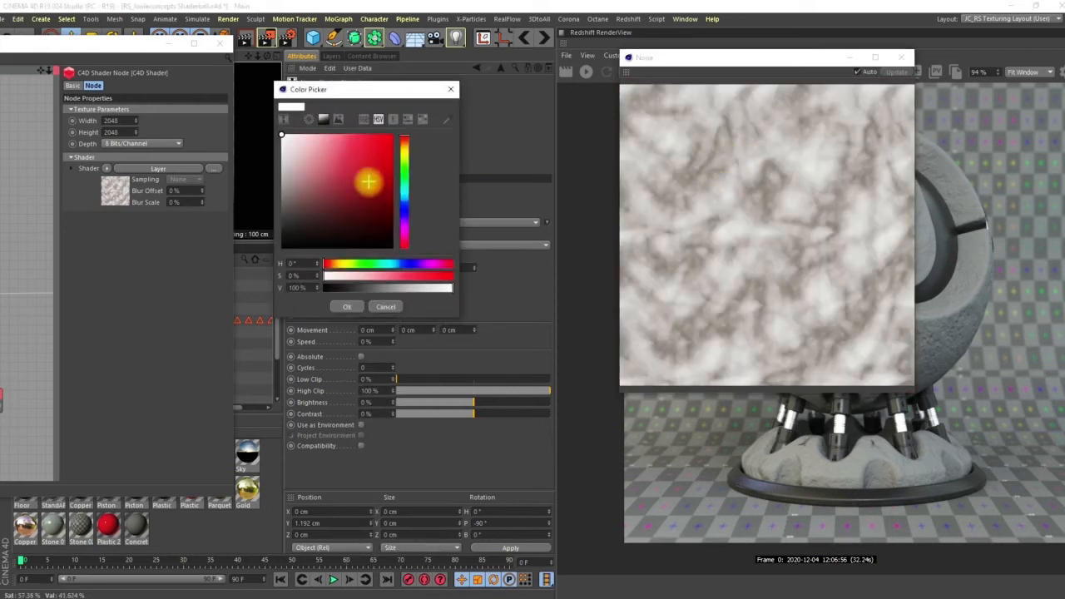
left_click_drag(349, 90, 375, 83)
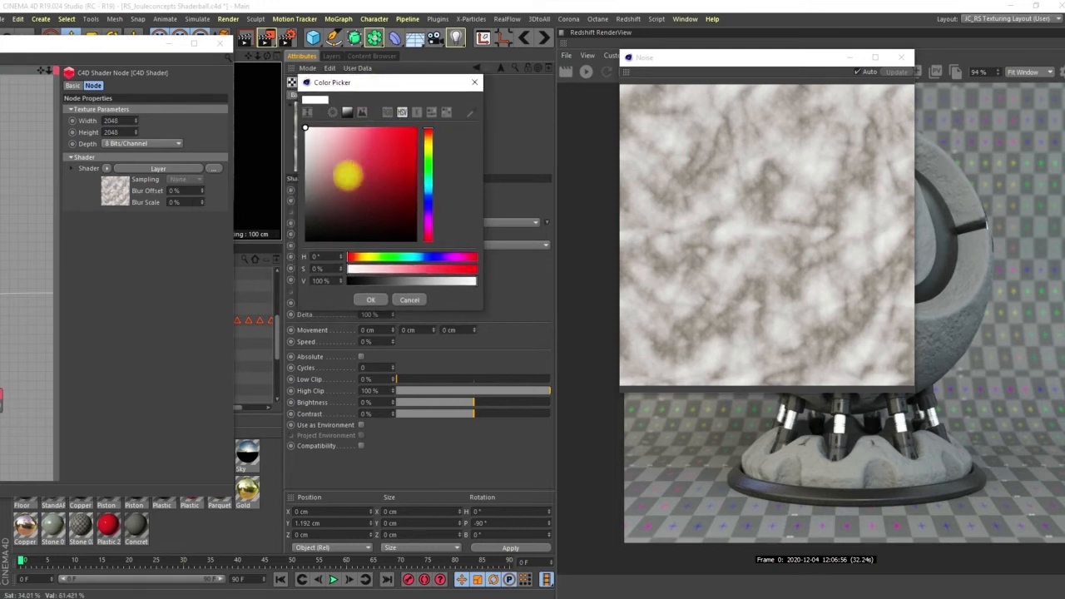
left_click(429, 140)
left_click_drag(345, 159, 338, 172)
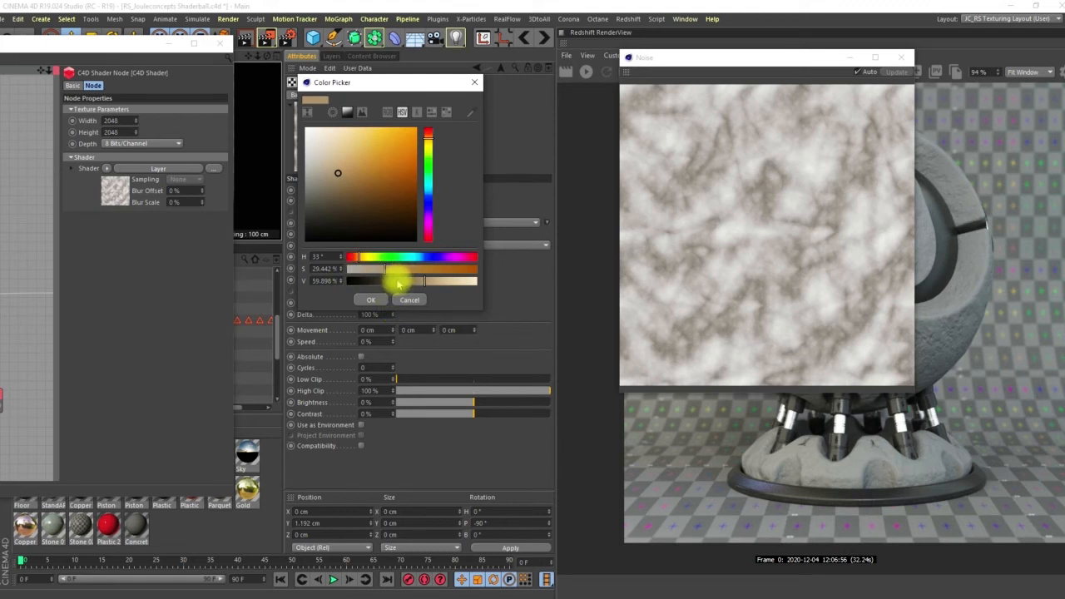
left_click_drag(405, 84, 538, 134)
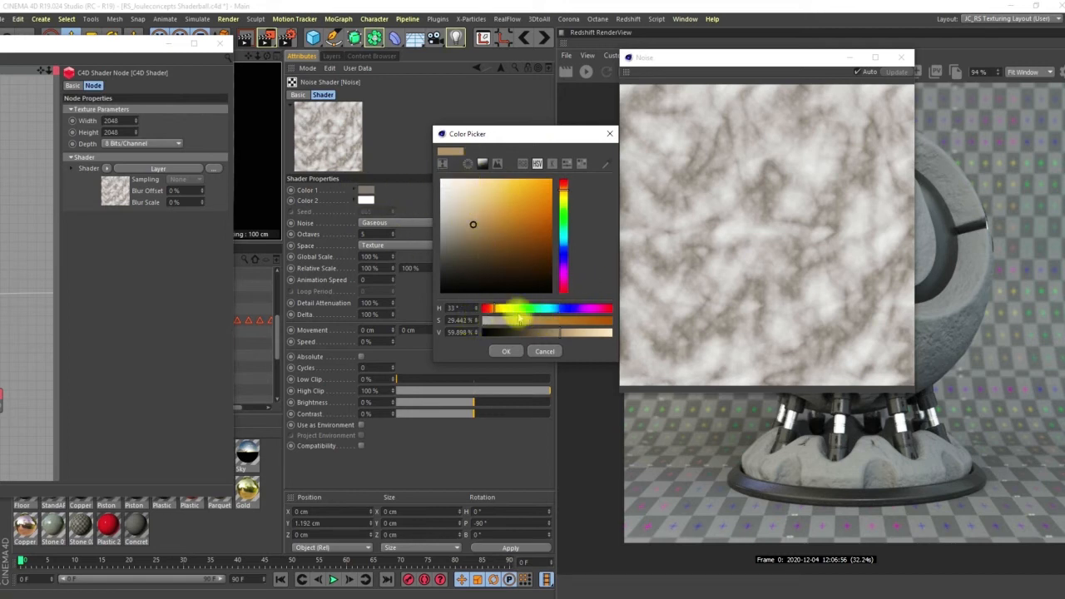
left_click(523, 164)
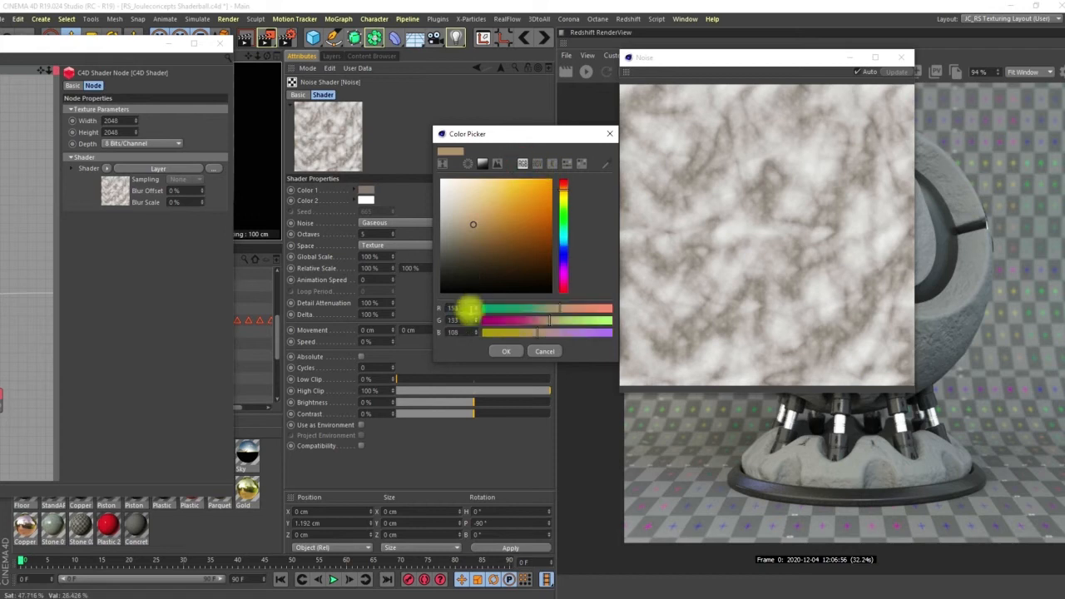
left_click(456, 308)
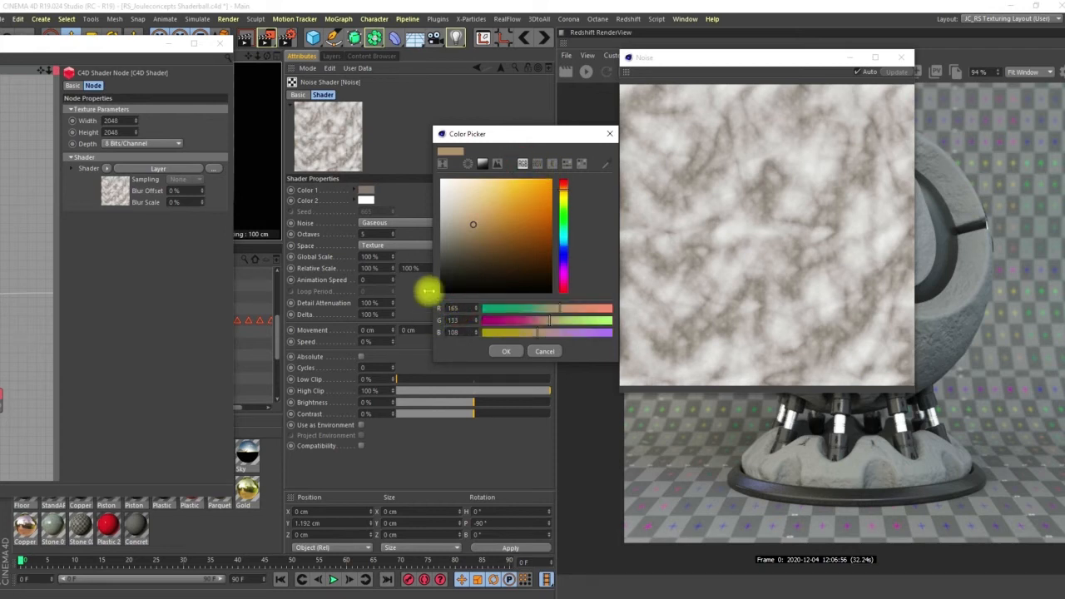
left_click(455, 320)
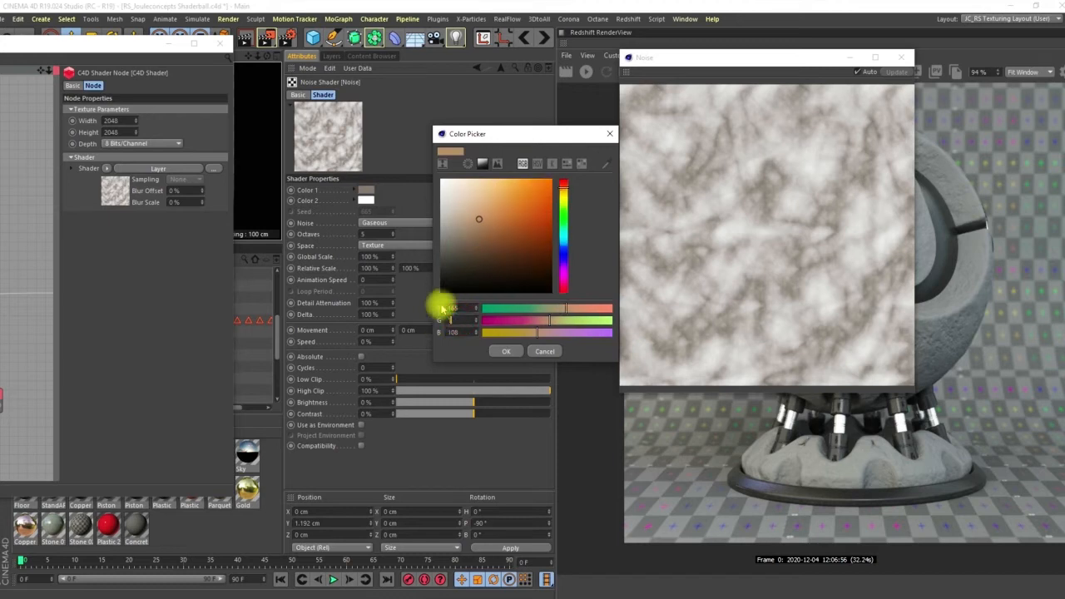
left_click(453, 332)
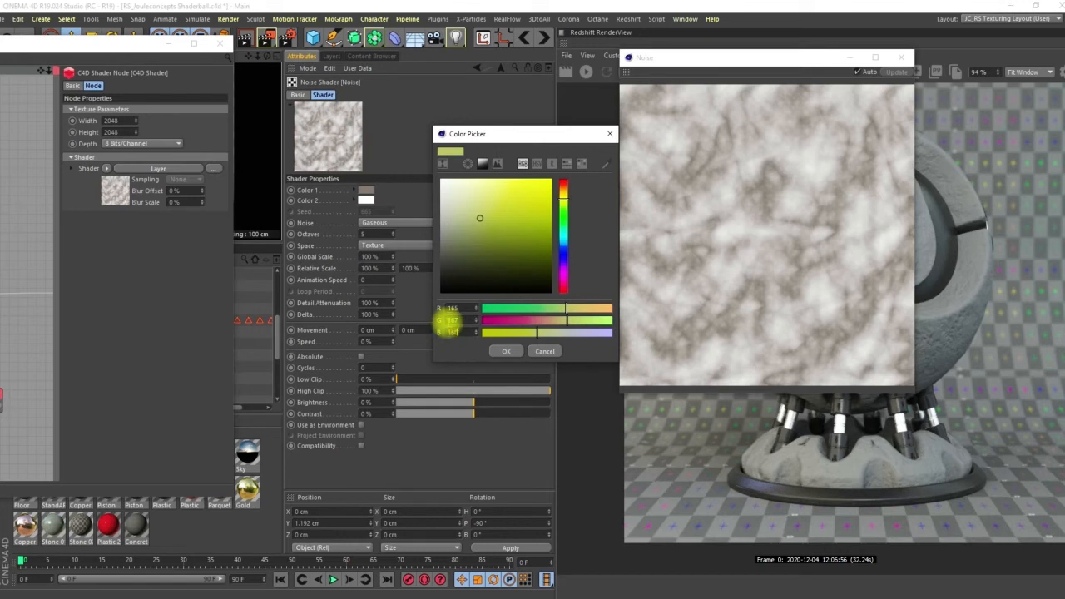
key("Return")
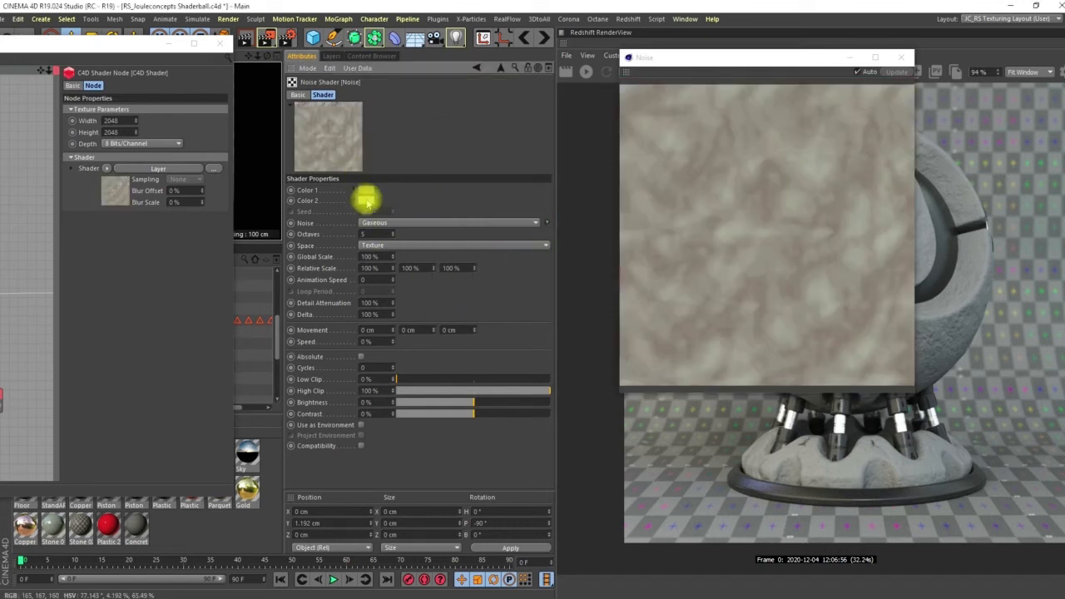
Swap the Gaseous noise's Color 1 and Color 2 by copying each color into the other slot
right_click(366, 197)
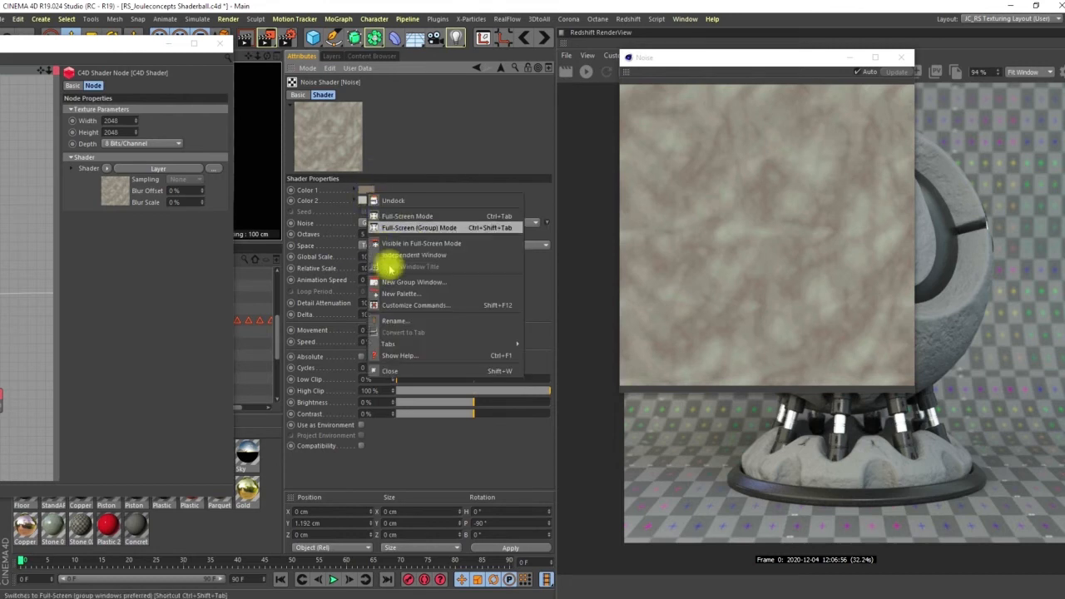
left_click(309, 195)
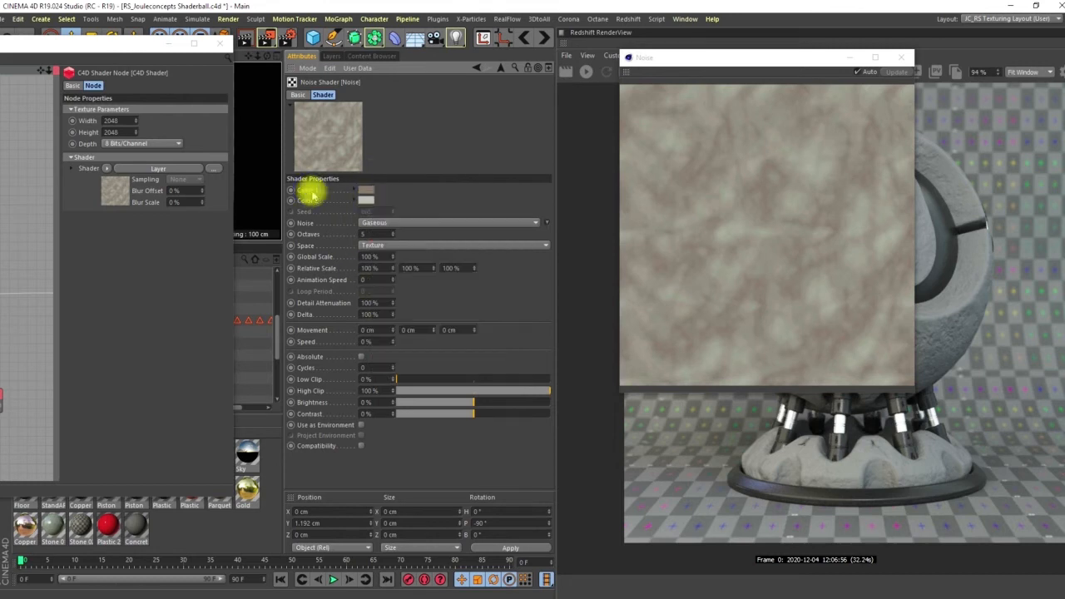
right_click(308, 191)
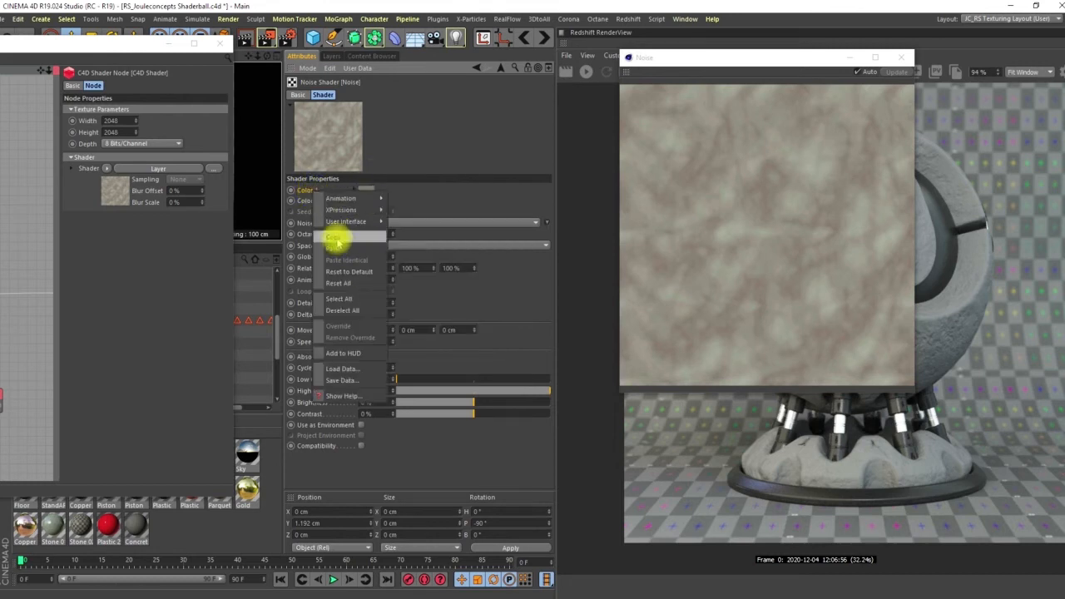
left_click(336, 239)
left_click_drag(368, 197, 368, 190)
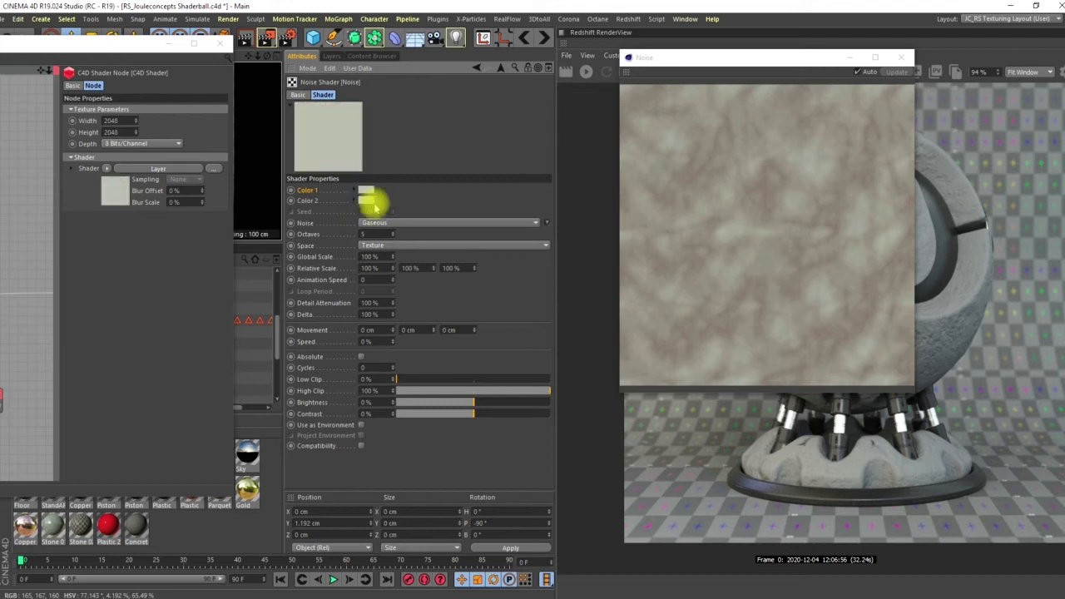
right_click(313, 201)
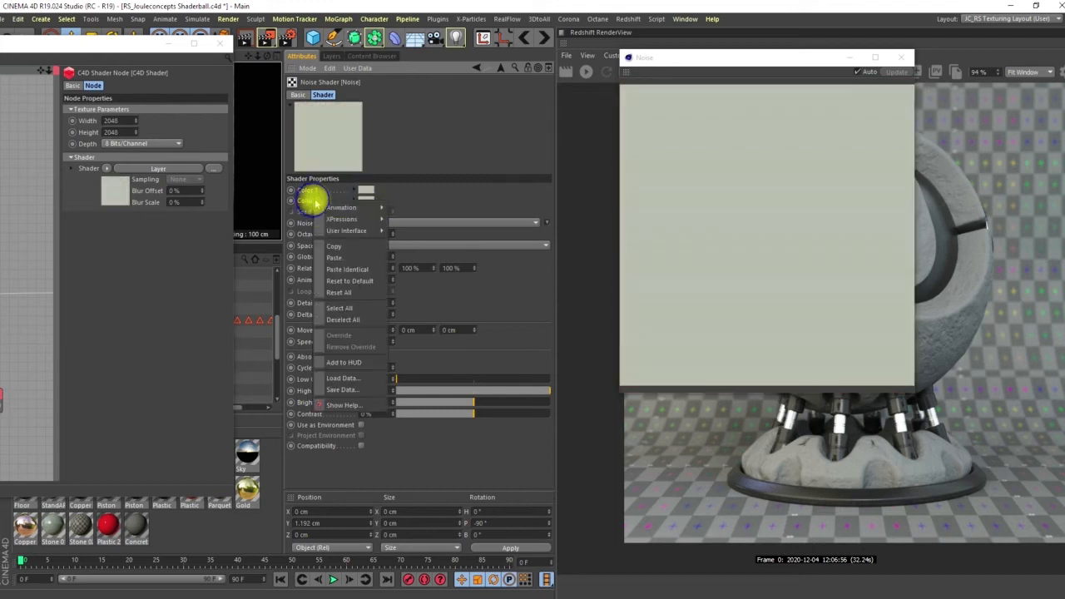
left_click(336, 257)
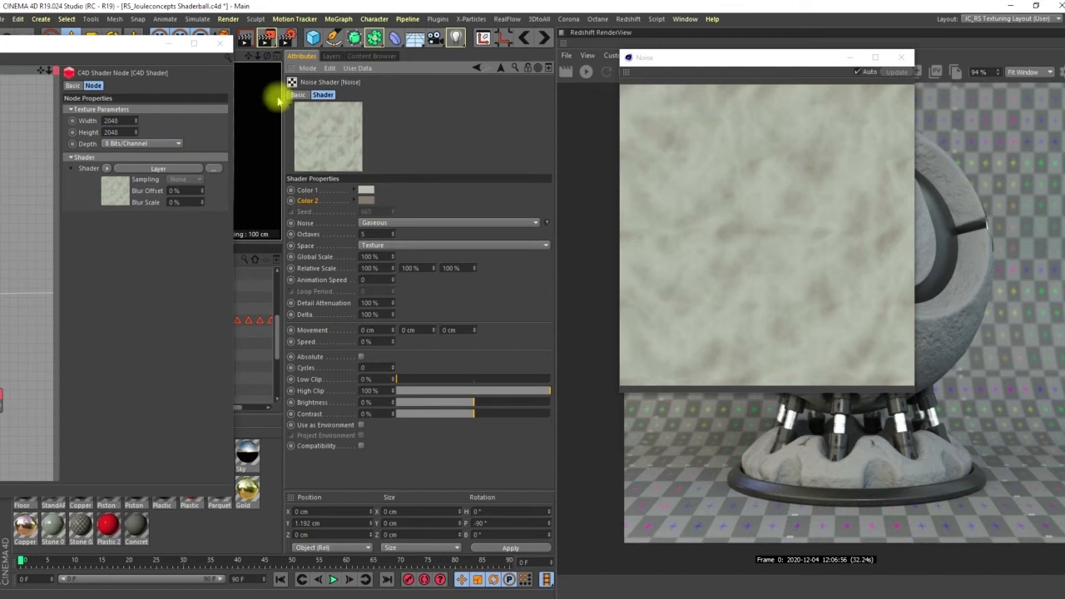
Add a third Noise shader to the Layer shader, place it between the two existing noise layers and open its settings
left_click(498, 68)
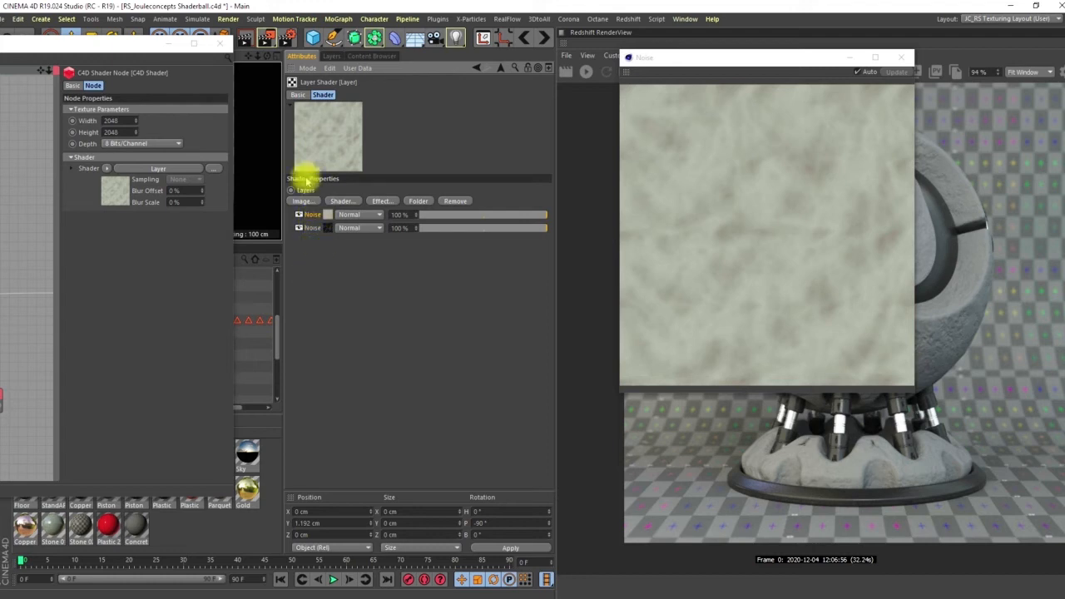
left_click(341, 201)
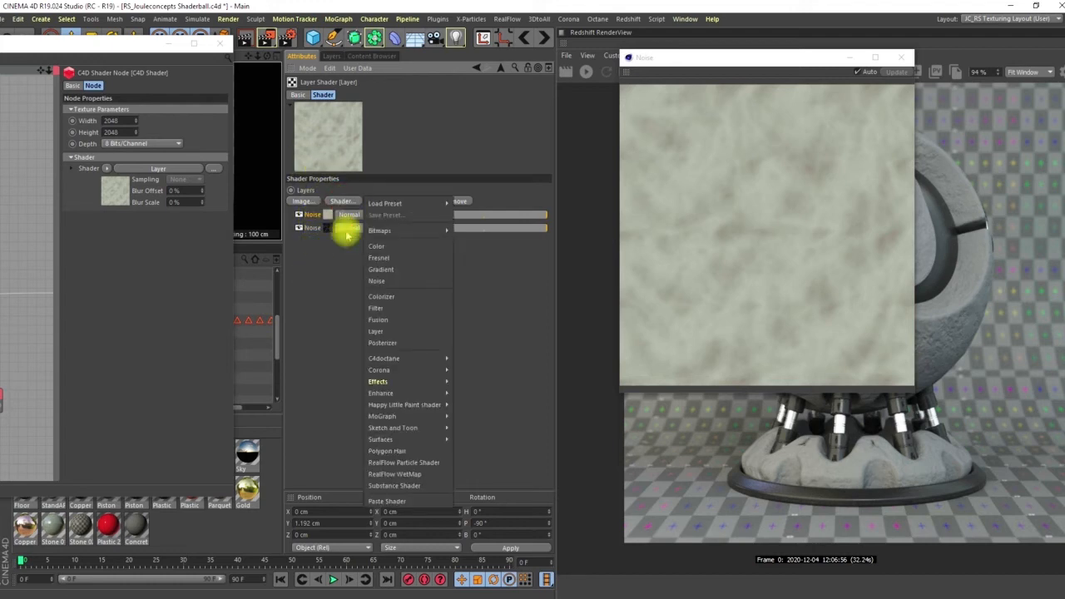
left_click(379, 281)
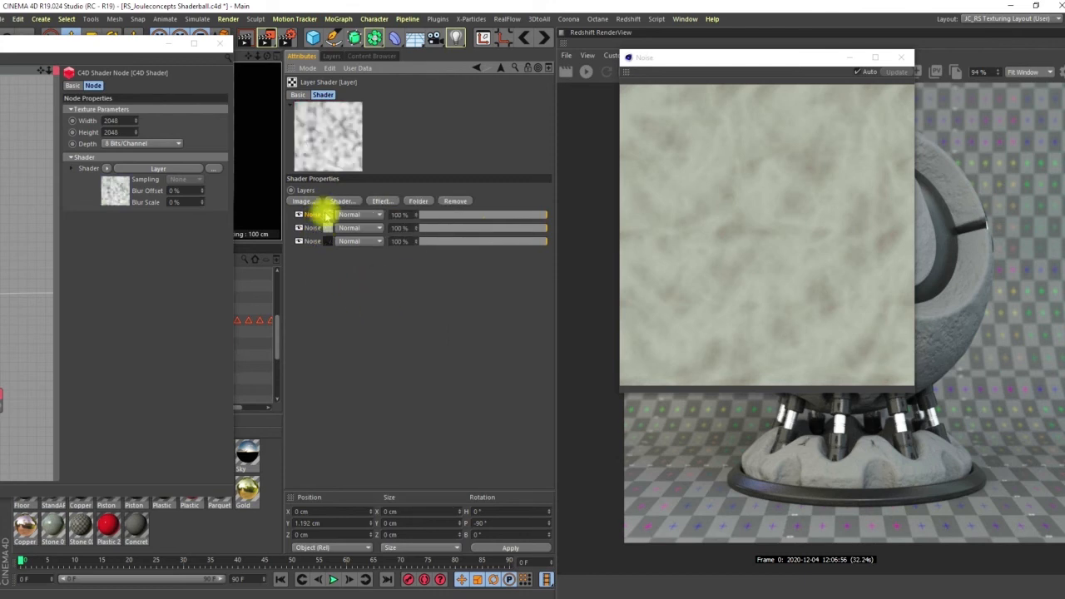
left_click_drag(312, 214, 328, 239)
left_click(327, 241)
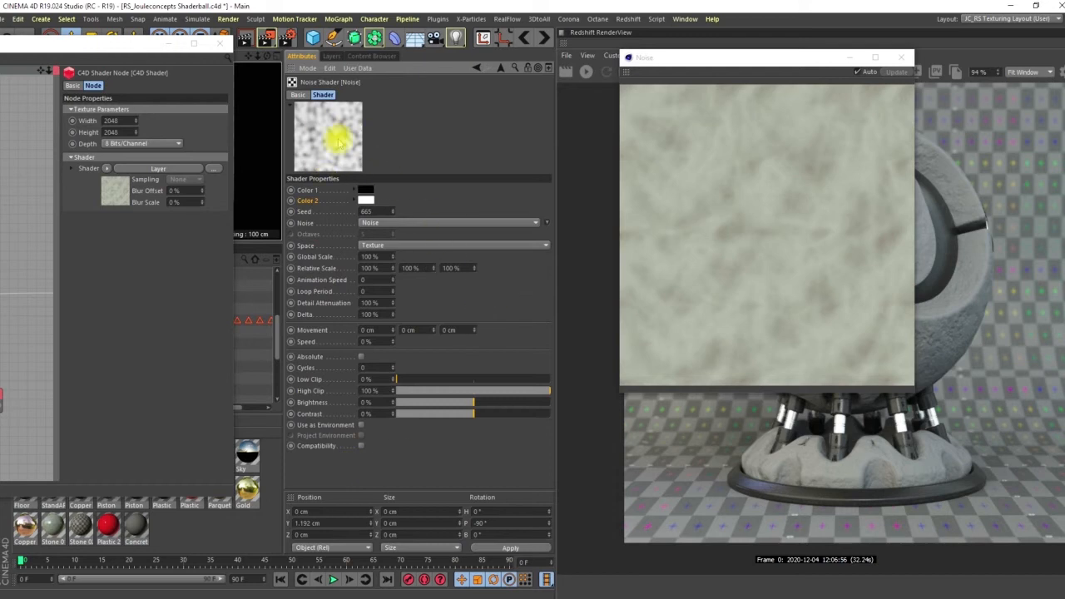
Open the new noise's preview in a separate window and set its noise type to FBM
right_click(343, 130)
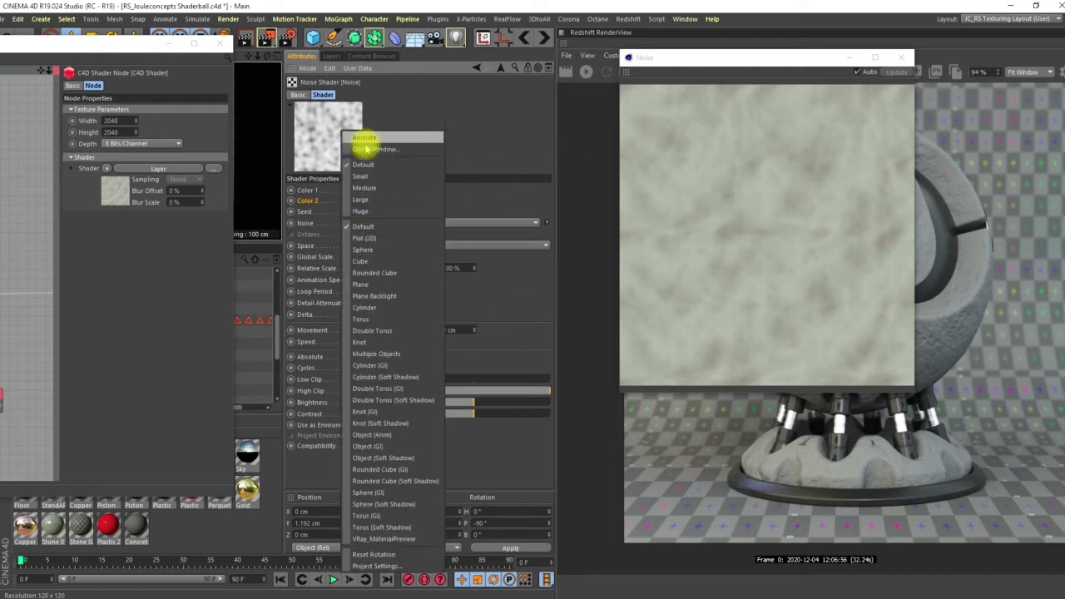
left_click(366, 149)
left_click(406, 223)
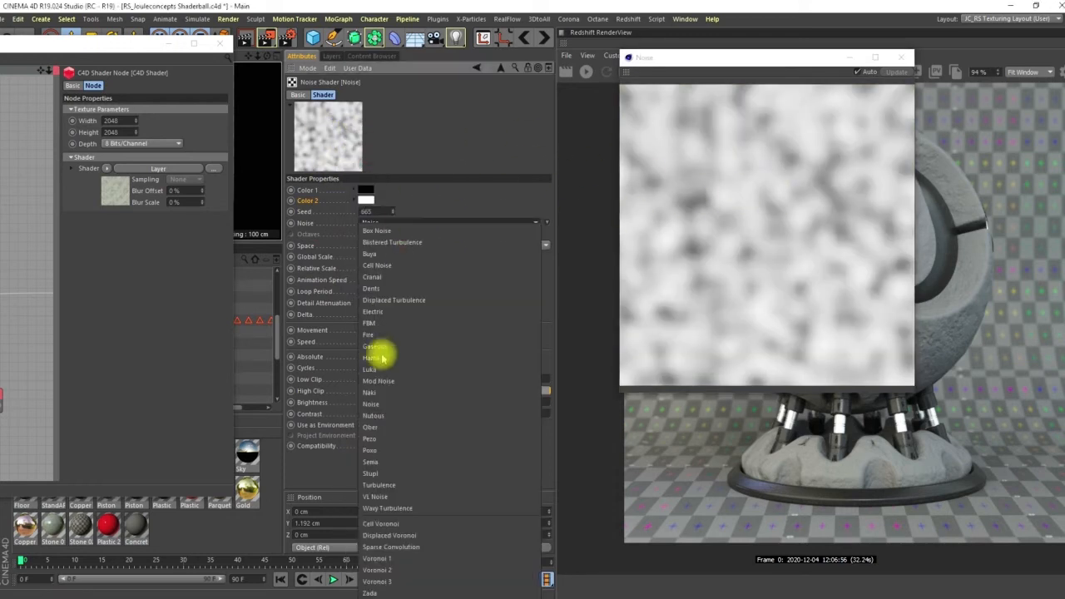
left_click(369, 323)
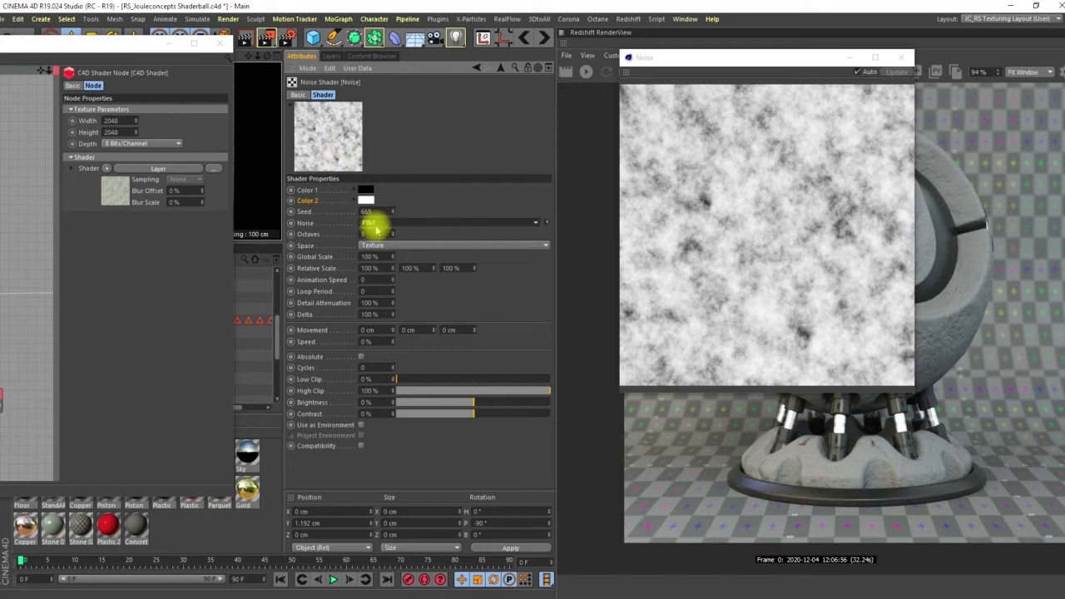
Set the FBM noise's Global Scale to 315%, Low Clip to 32% and High Clip to 71%
left_click(370, 257)
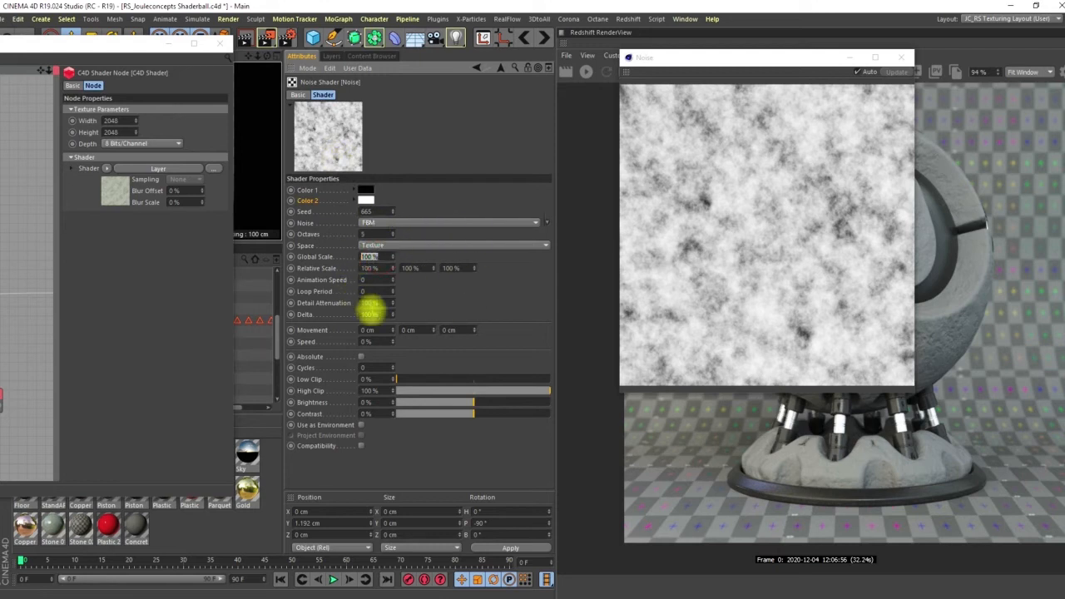
type("172")
key("Return")
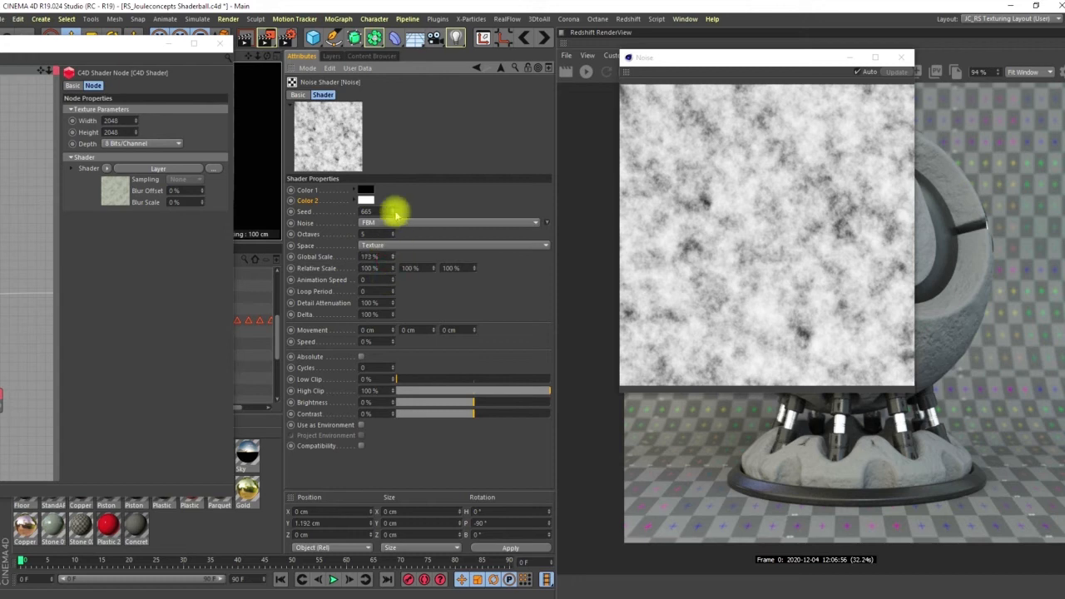
left_click_drag(396, 215, 403, 133)
left_click_drag(393, 255, 394, 246)
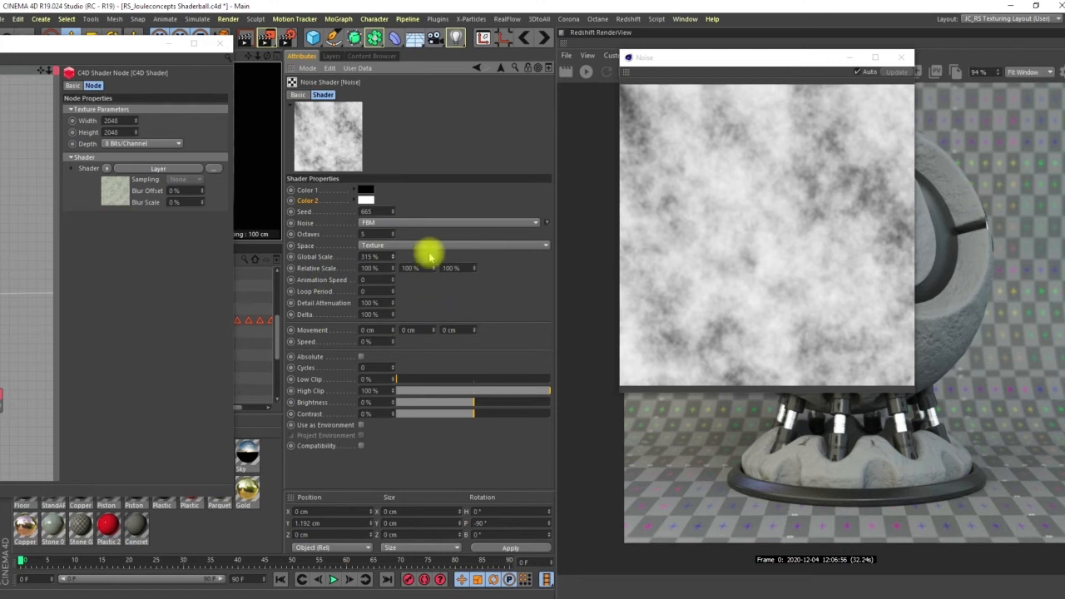
left_click_drag(402, 381, 411, 381)
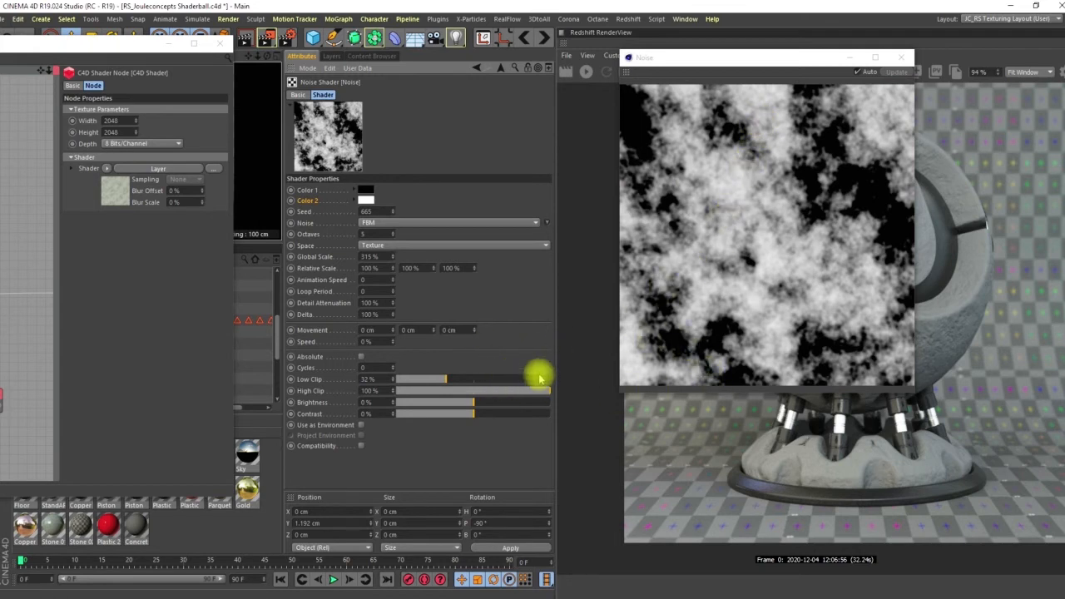
left_click_drag(550, 390, 522, 394)
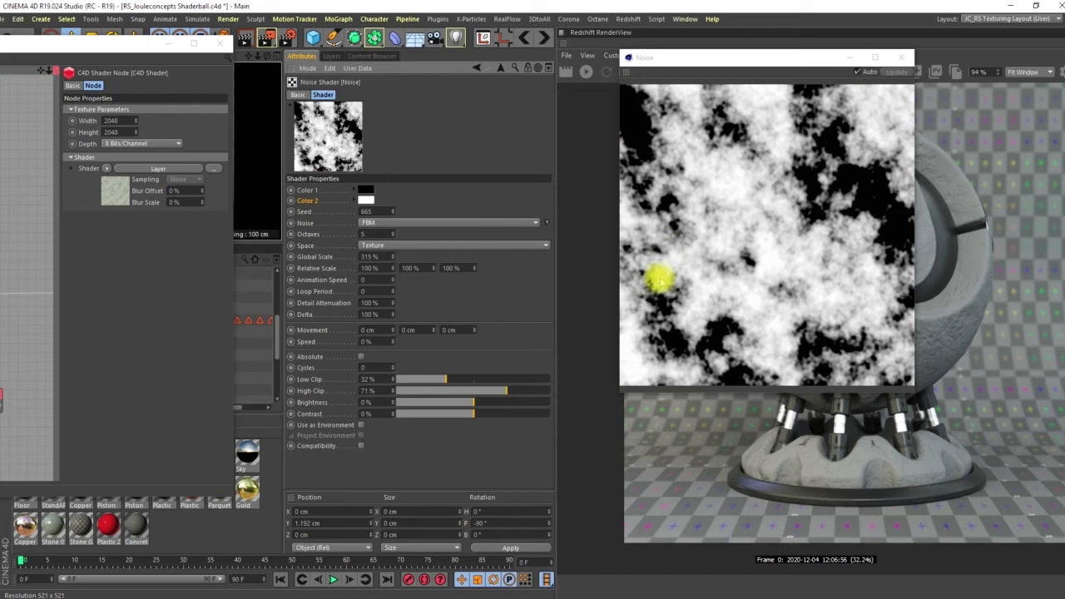
Set the FBM noise layer's blend mode to Layer Mask and open the Layer shader's preview in a separate window
left_click(500, 67)
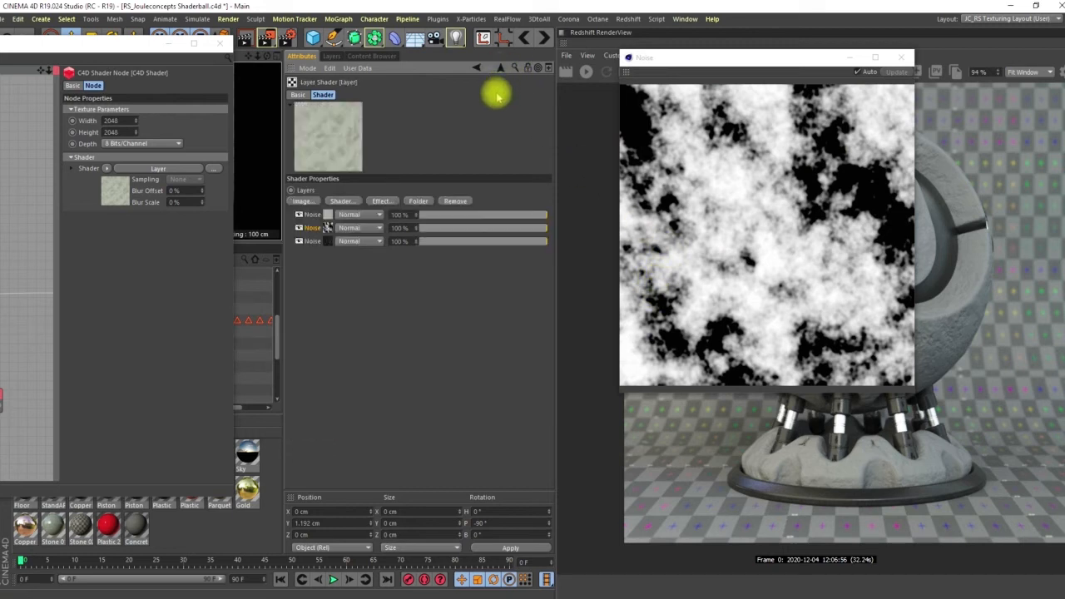
left_click(364, 229)
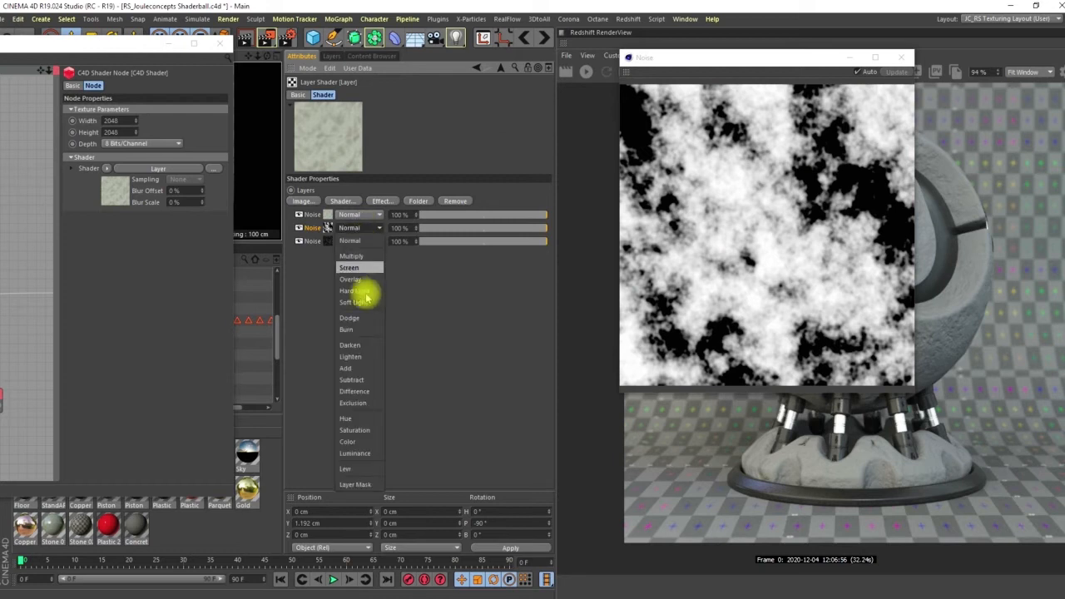
left_click(352, 484)
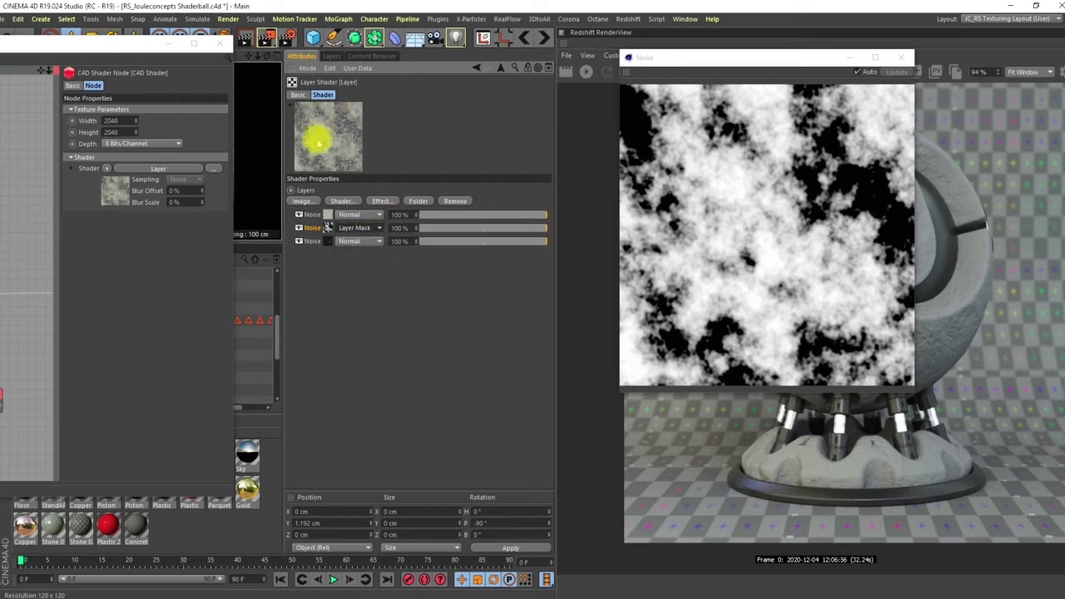
right_click(343, 146)
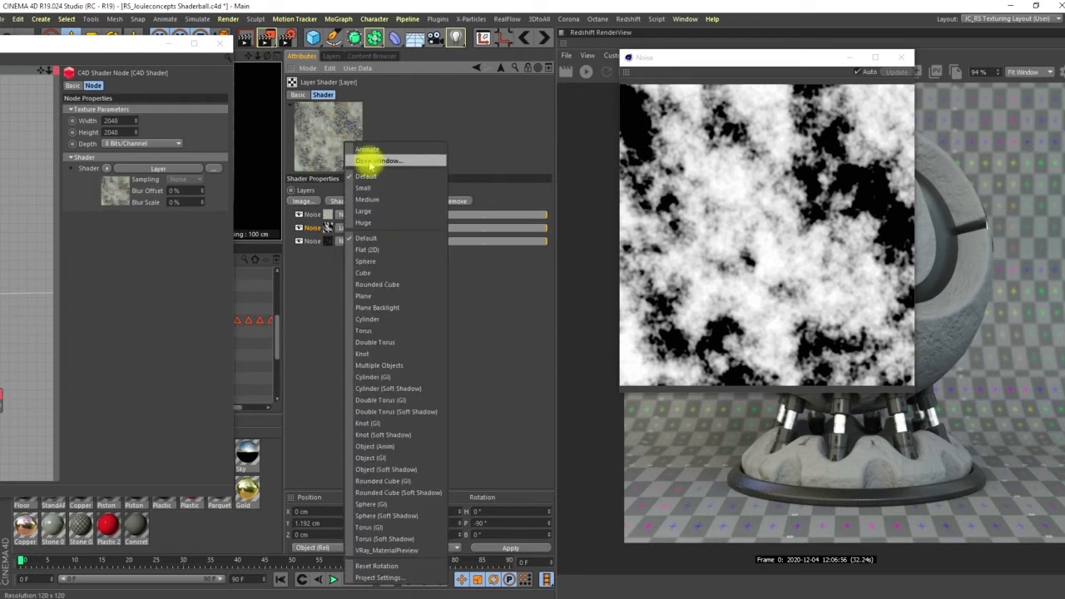
left_click(374, 162)
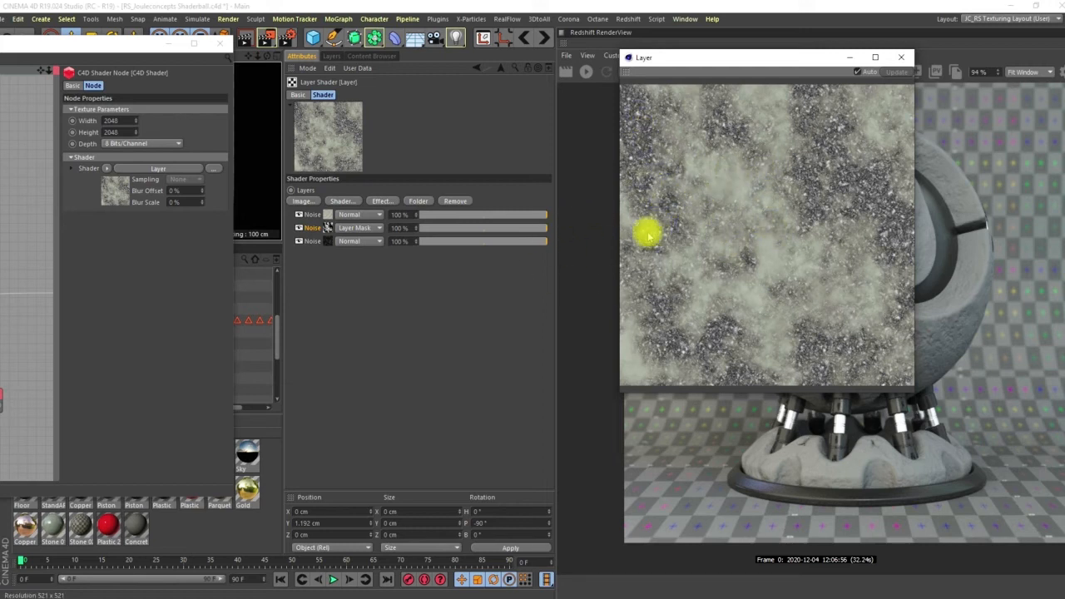
Reduce the uppermost Gaseous noise layer's opacity to 58% in the Layer shader
left_click_drag(538, 214, 507, 216)
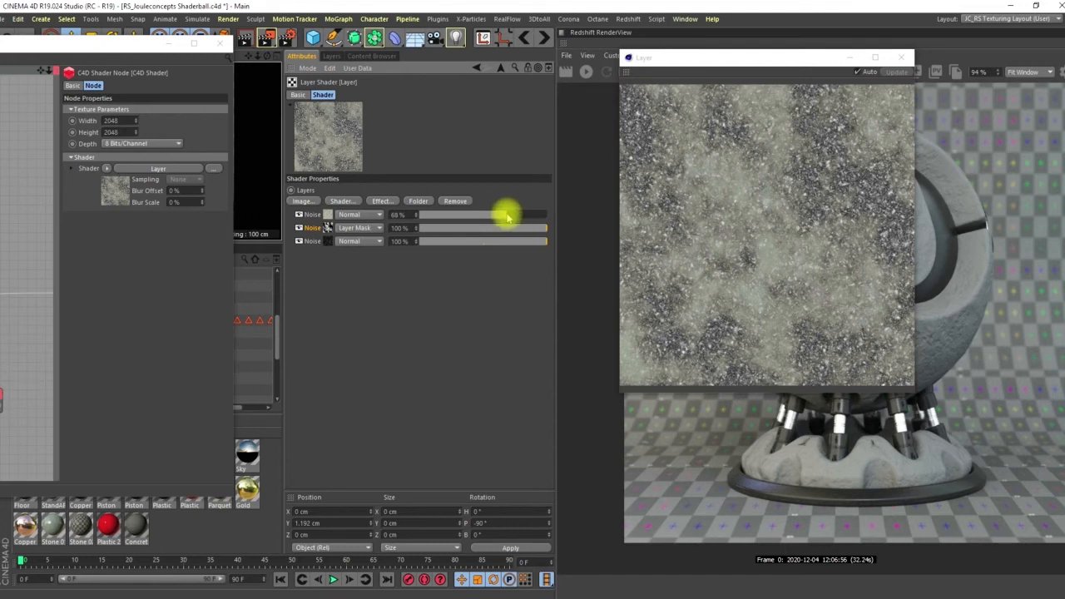
left_click_drag(508, 217, 509, 215)
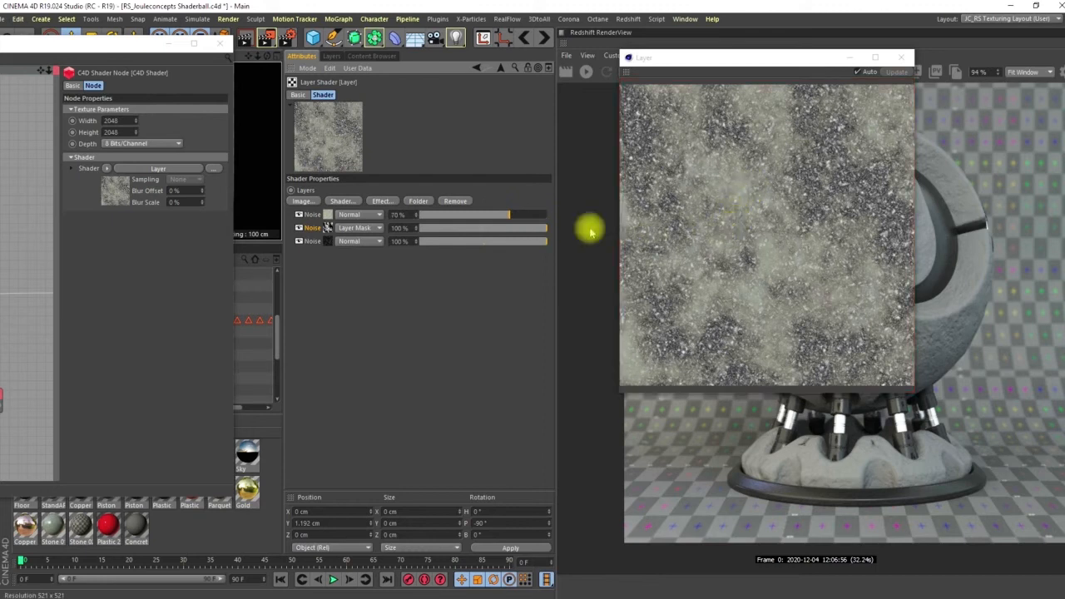
left_click_drag(488, 214, 458, 214)
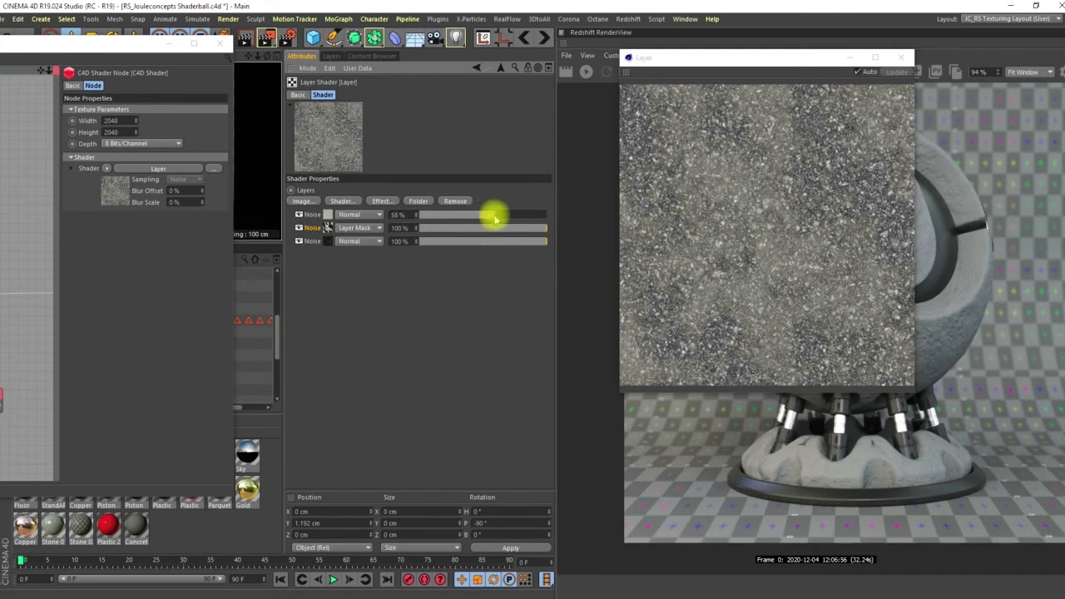
Raise the uppermost Gaseous noise layer's opacity to 68% and add a new noise layer above it, using the Poxo noise type
mouse_move(505, 215)
left_mouse_down()
mouse_move(544, 211)
mouse_move(505, 218)
left_mouse_up()
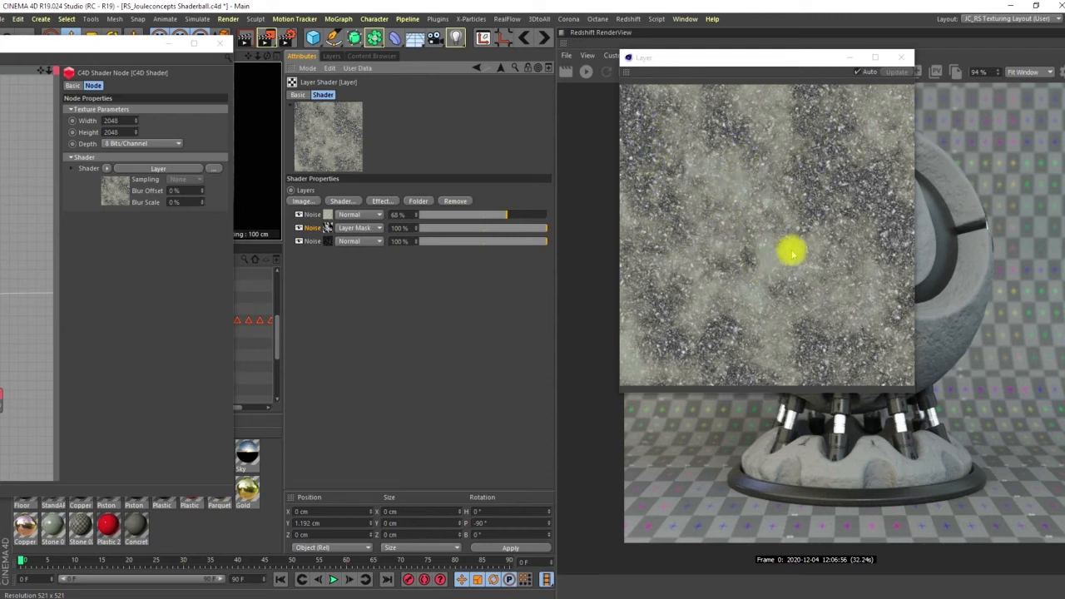
left_click(341, 201)
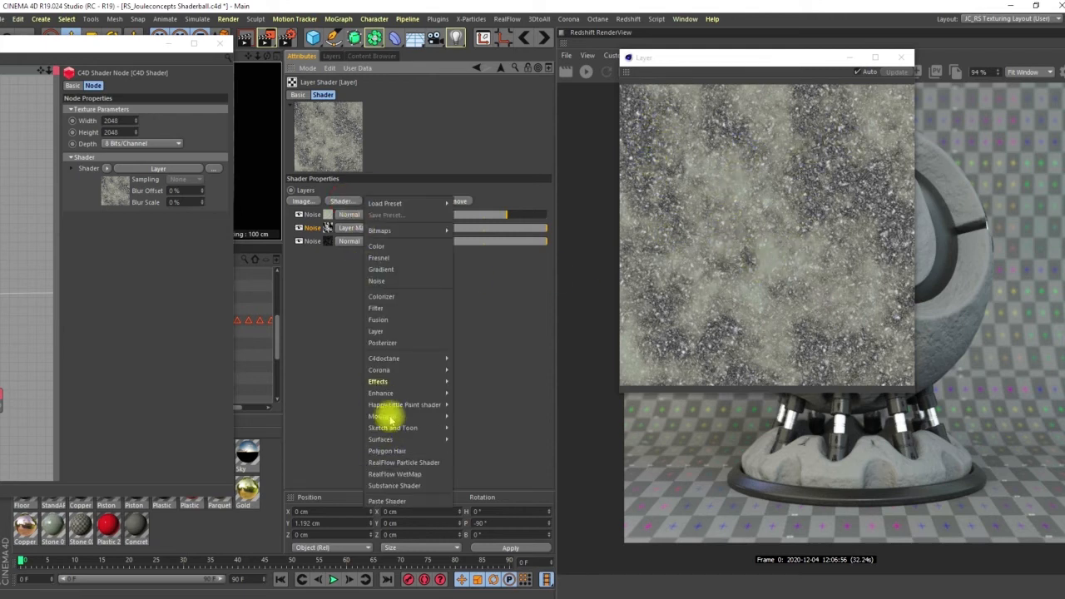
left_click(379, 281)
left_click(341, 215)
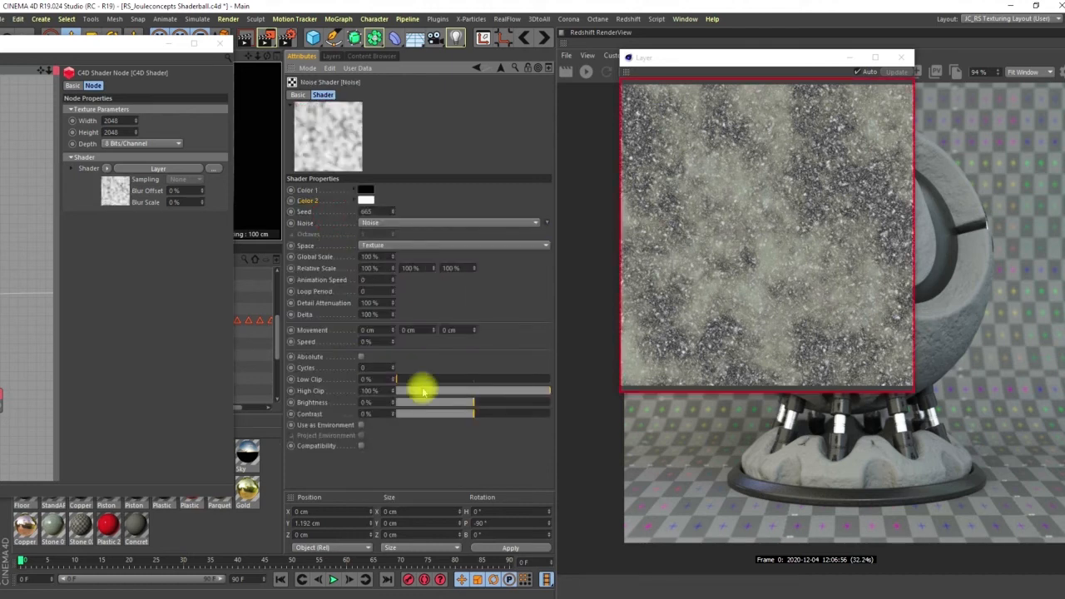
left_click(381, 223)
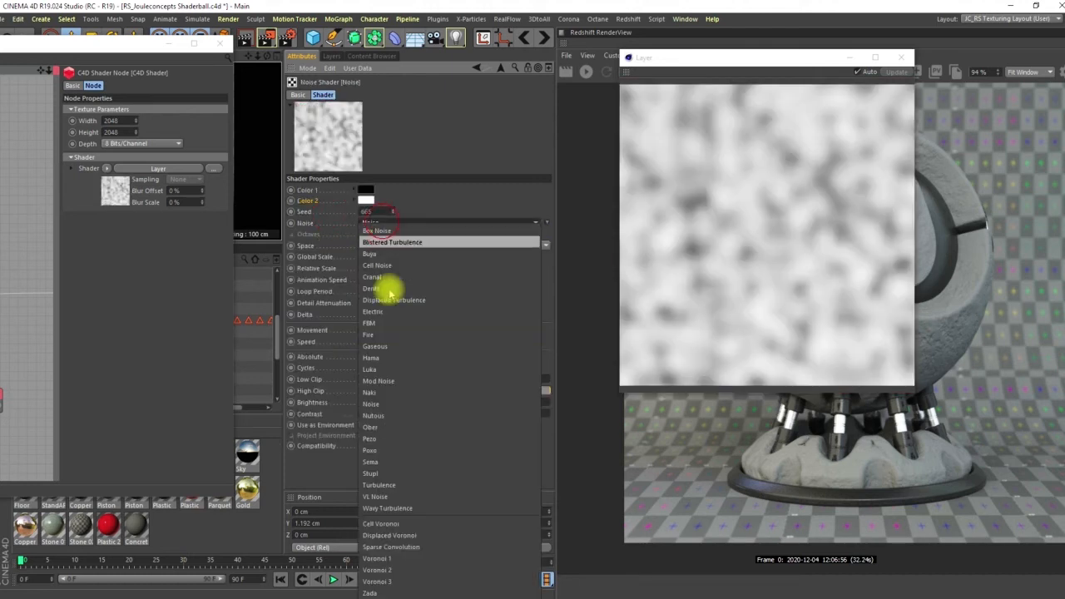
left_click(372, 451)
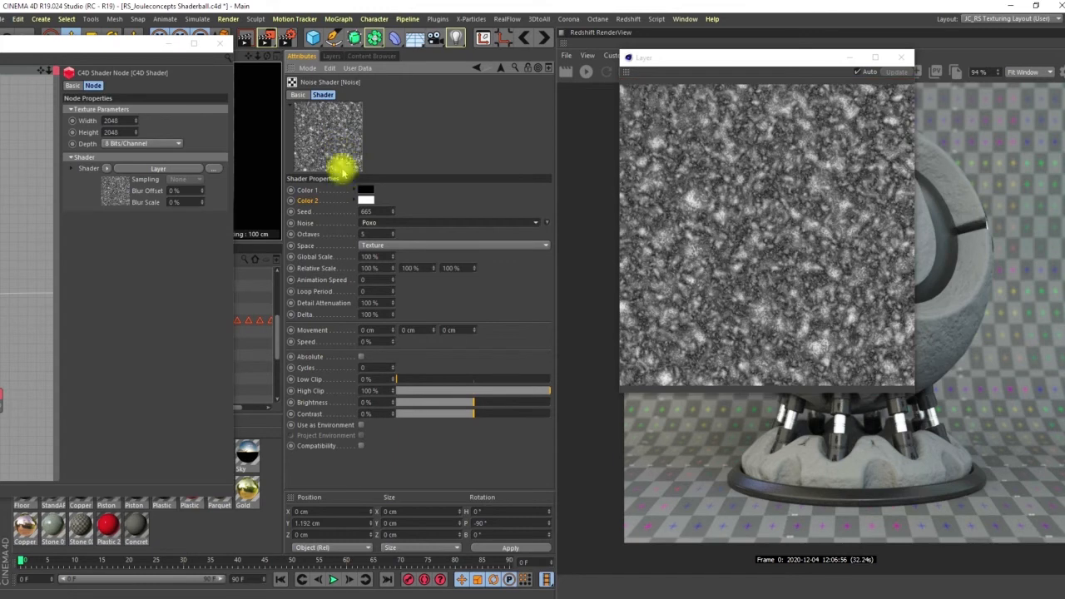
Set the Poxo noise's Global Scale to 15%
left_click(371, 256)
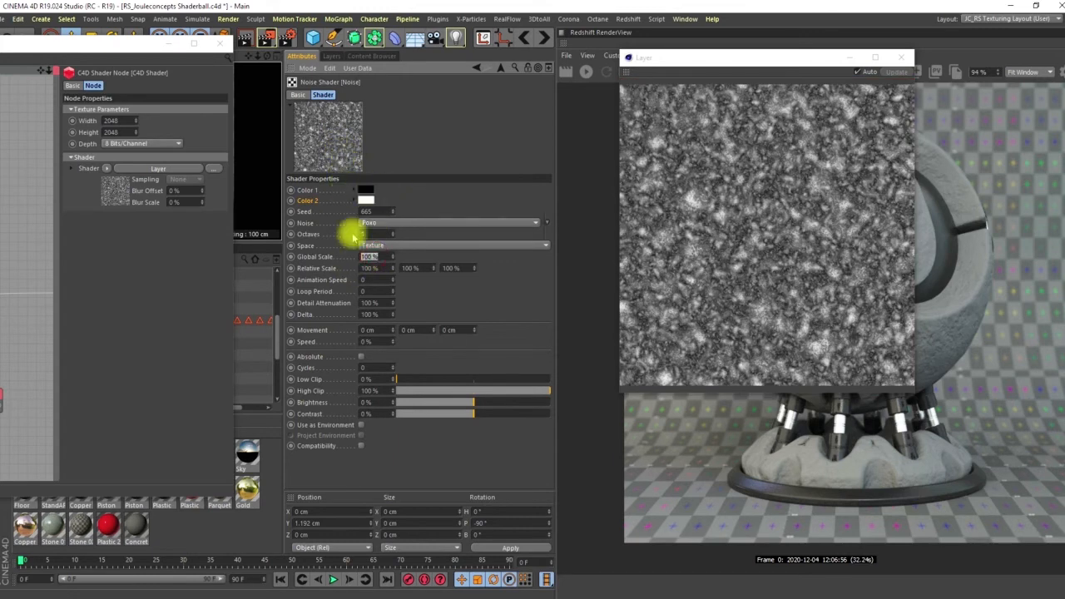
type("73")
key("Return")
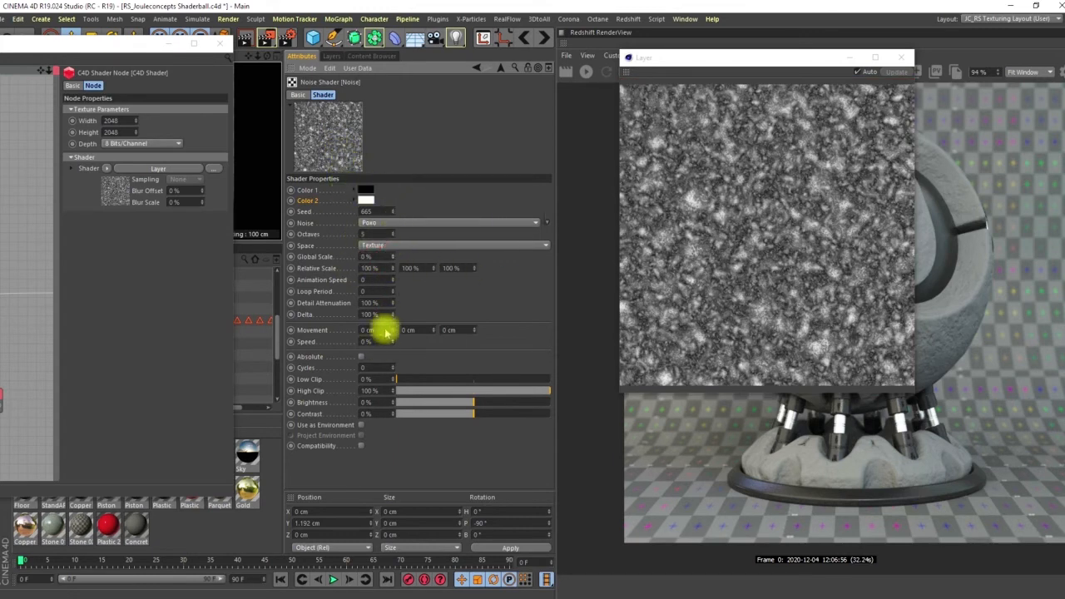
left_click_drag(393, 325, 395, 327)
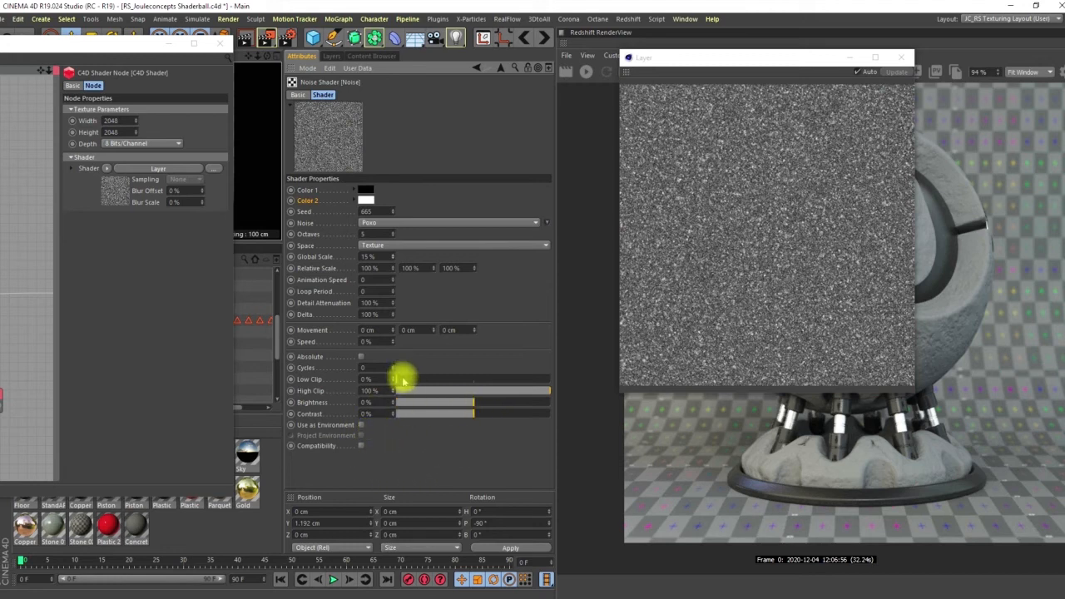
Set the Poxo noise's Low Clip to 25%, High Clip to 67% and Seed to 716
left_click_drag(402, 380, 428, 381)
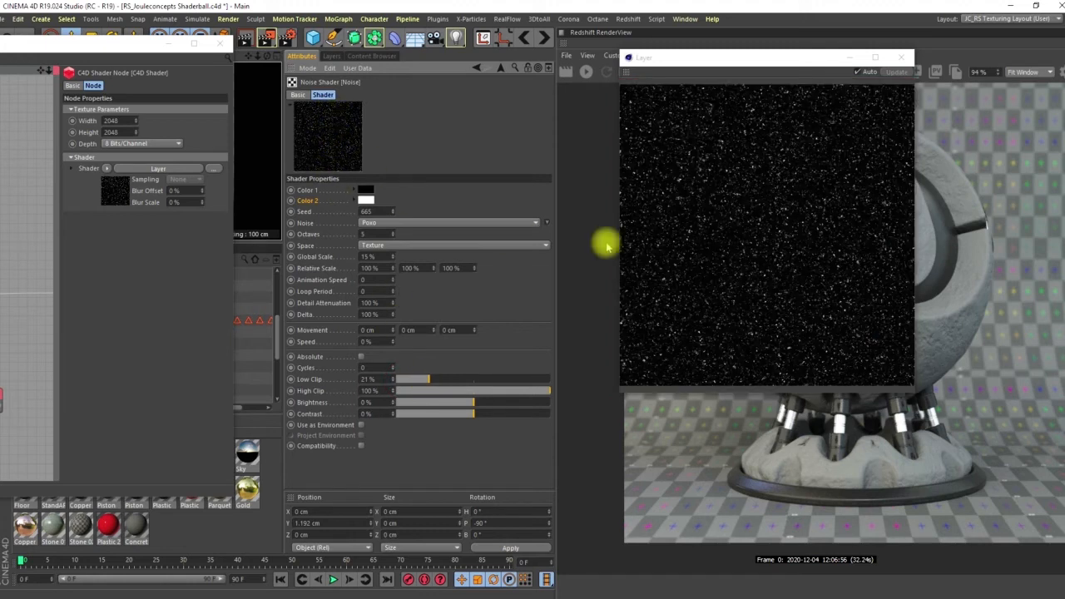
left_click_drag(435, 382, 437, 383)
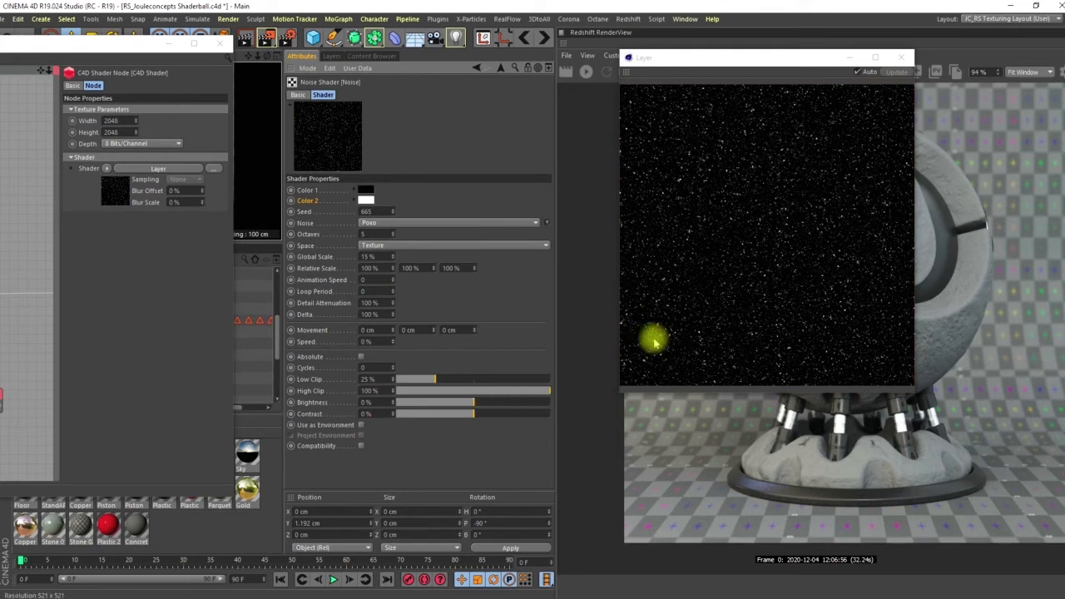
left_click(511, 391)
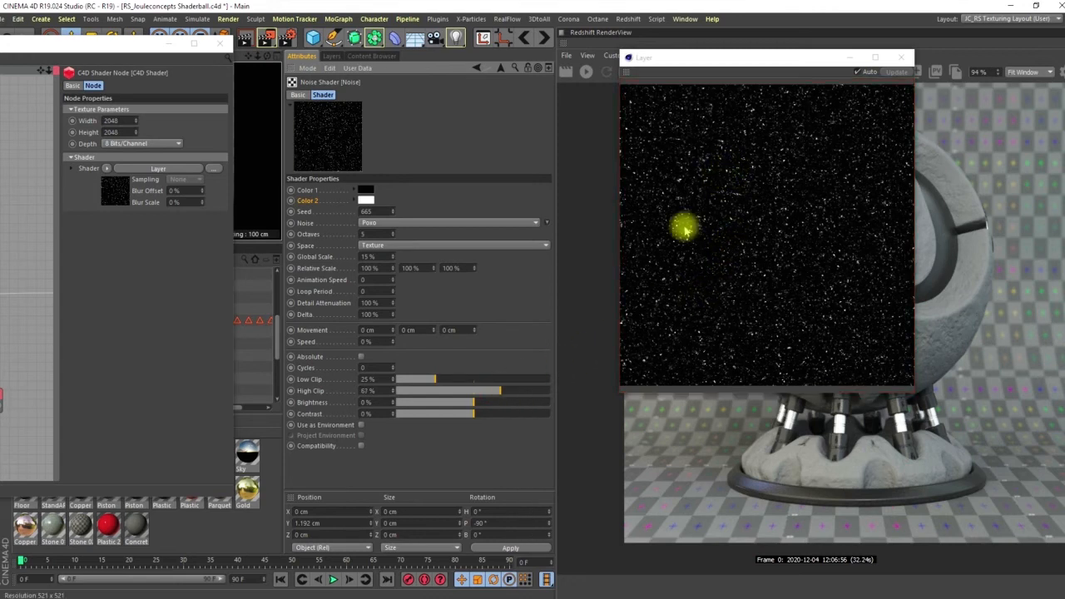
left_click(498, 391)
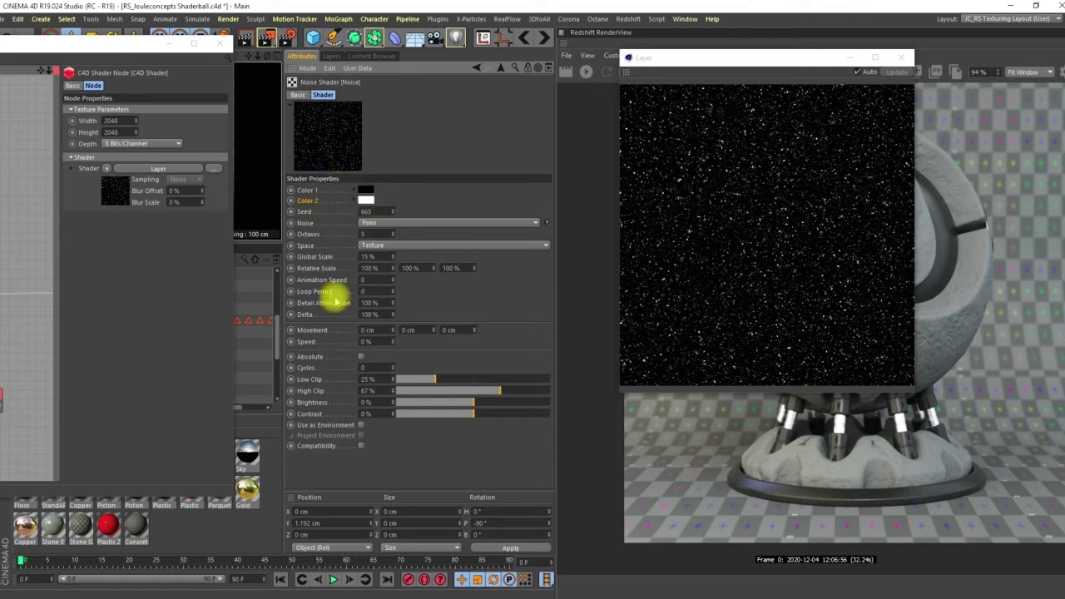
left_click_drag(395, 206, 399, 271)
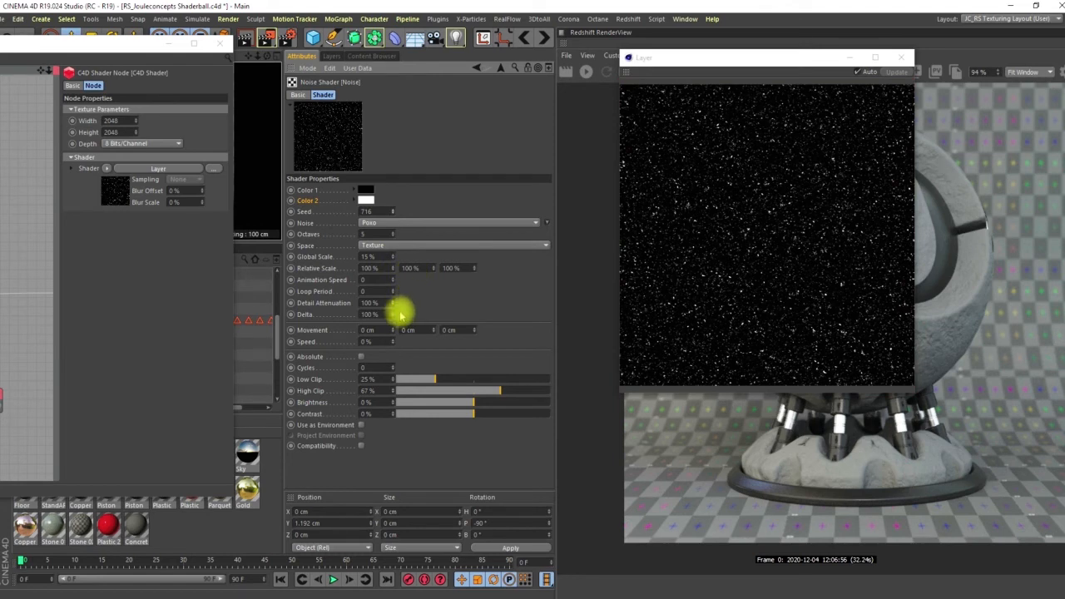
Return to the Layer shader and try the Screen blend mode on the Poxo noise layer
left_click(500, 67)
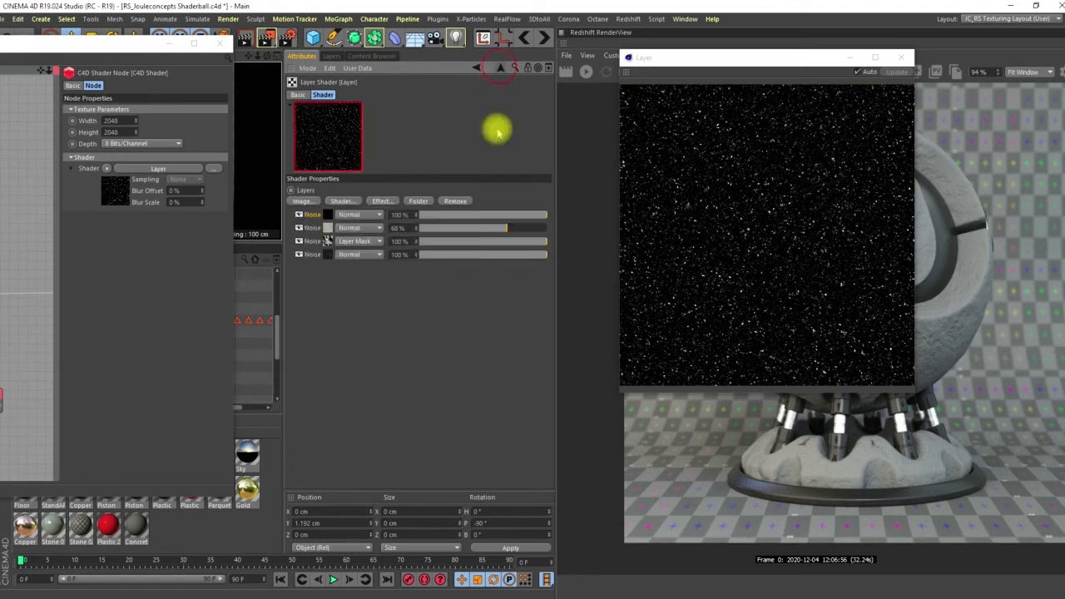
left_click(355, 216)
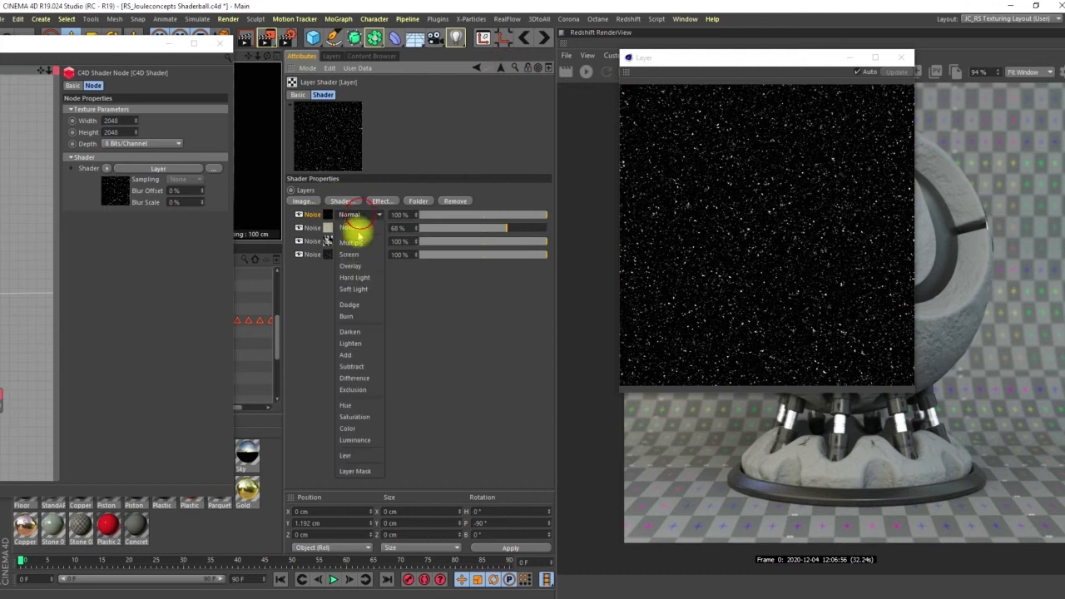
left_click(356, 236)
left_click(357, 214)
left_click(360, 249)
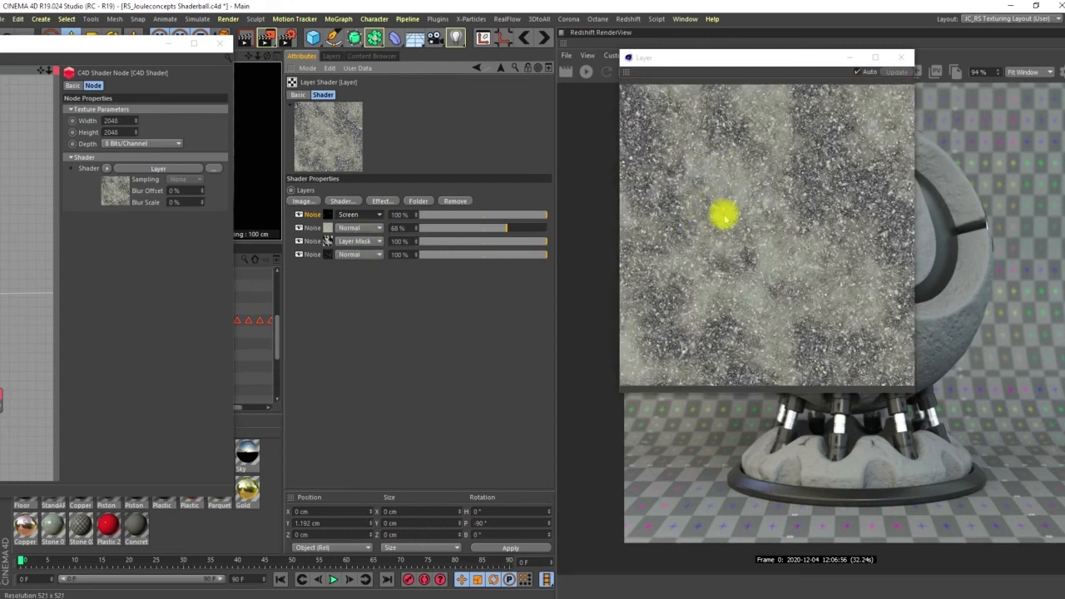
Invert the Poxo noise by making Color 1 white and Color 2 black
left_click(310, 214)
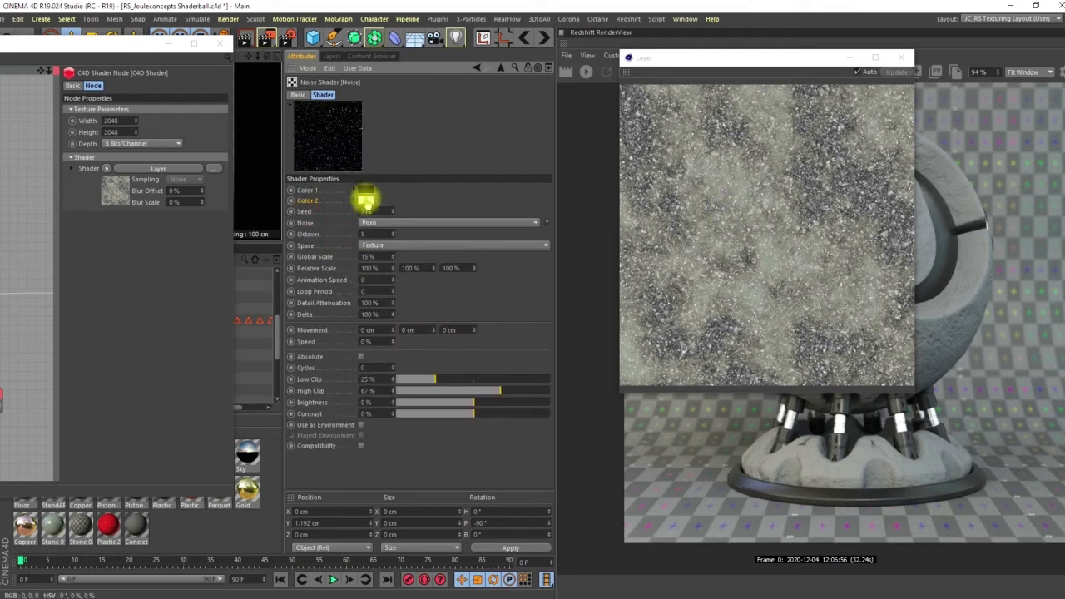
left_click(365, 190)
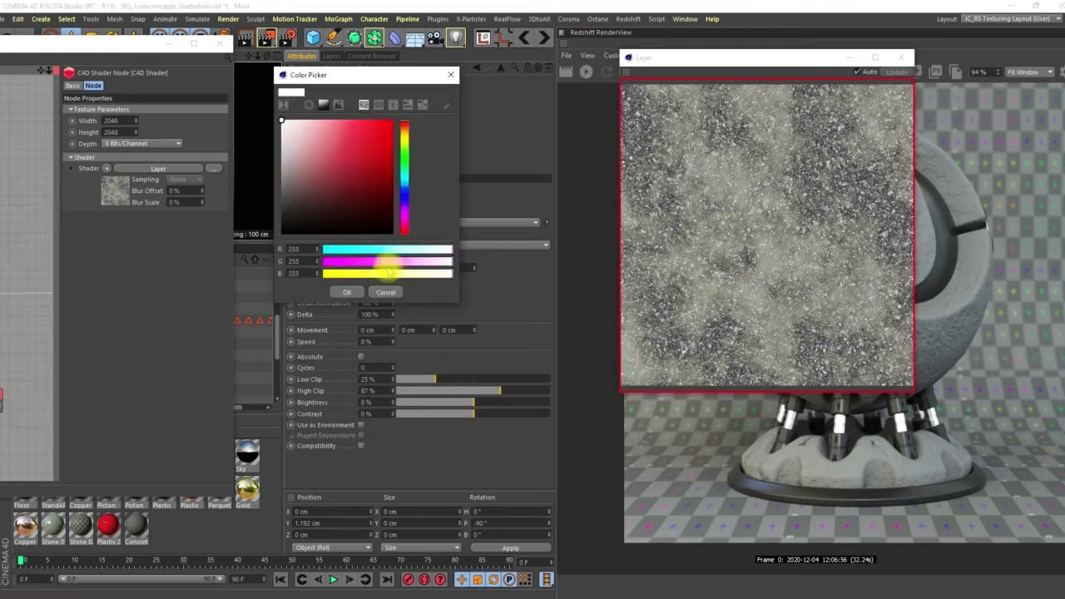
left_click(347, 293)
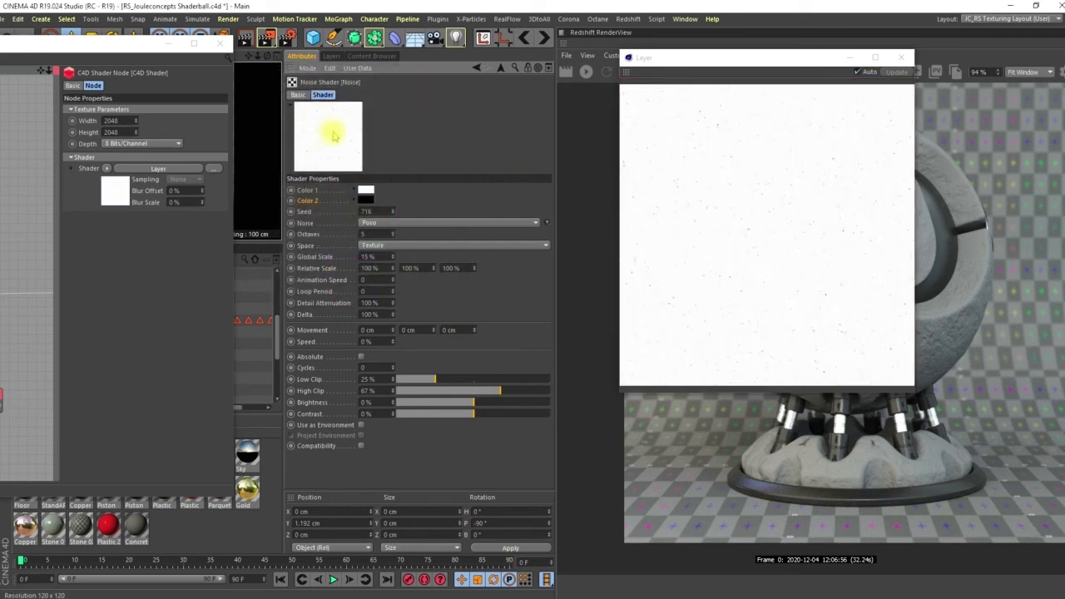
Set the inverted Poxo noise layer's blend mode to Multiply and enlarge the Layer preview window
left_click(500, 68)
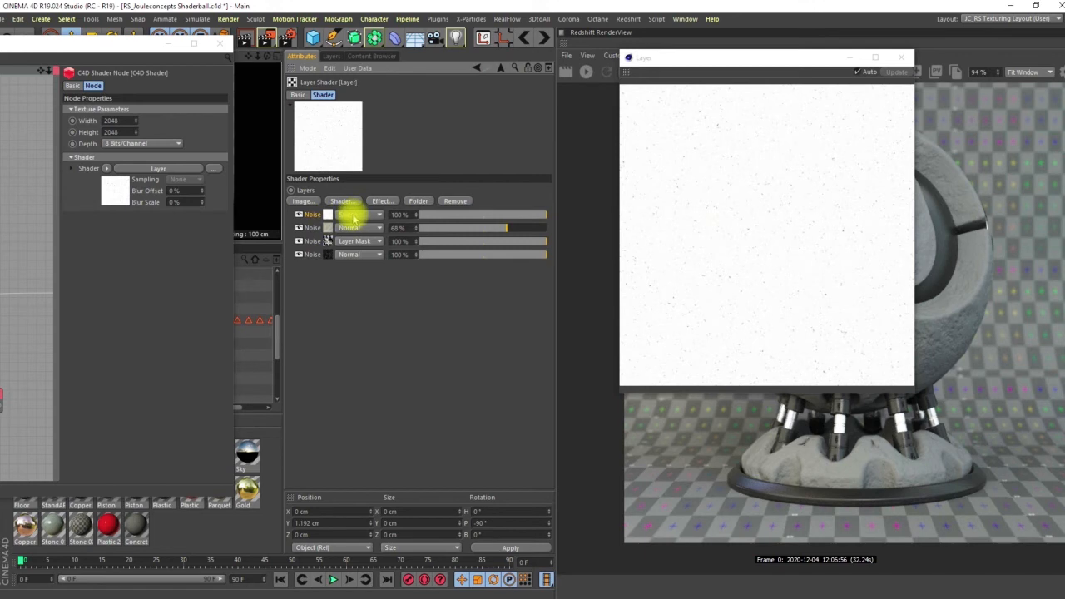
left_click(354, 215)
left_click(355, 233)
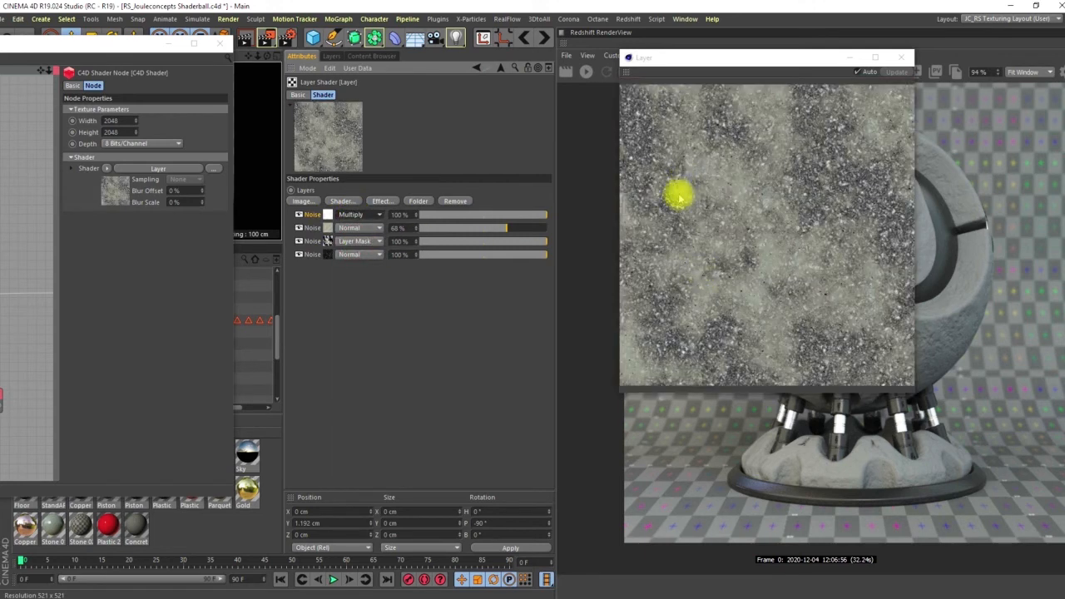
left_click_drag(915, 388, 1045, 533)
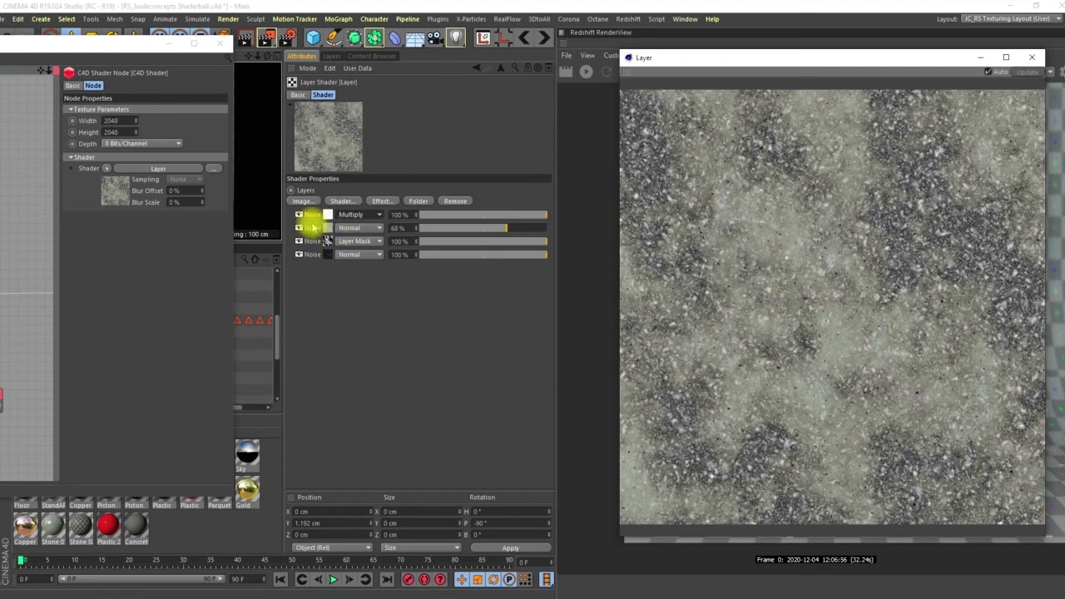
Add another noise layer directly below the Multiply layer and set its noise type to FBM
left_click(343, 202)
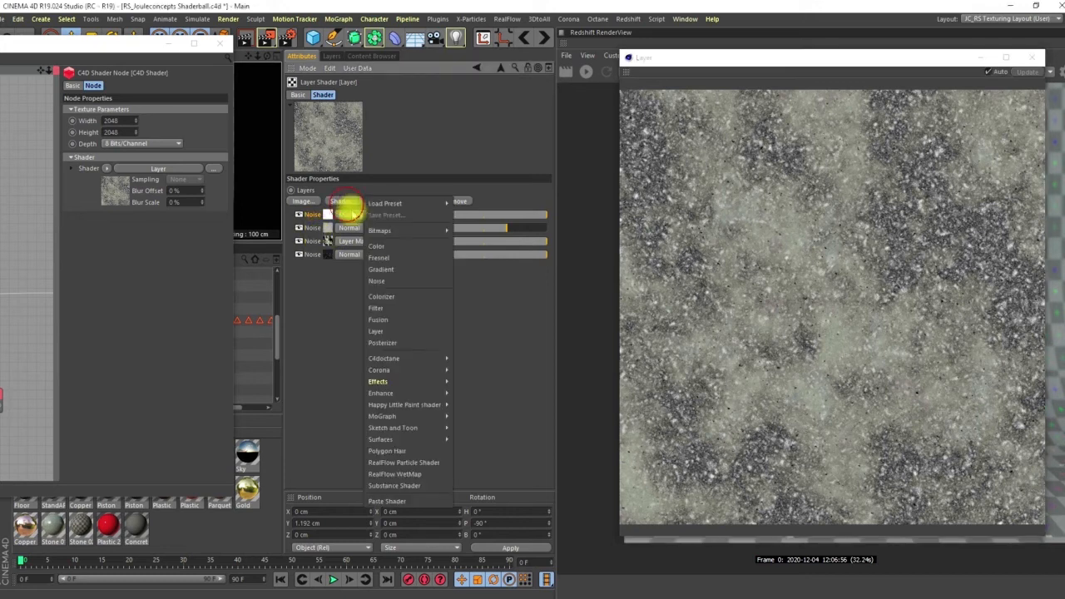
left_click(376, 281)
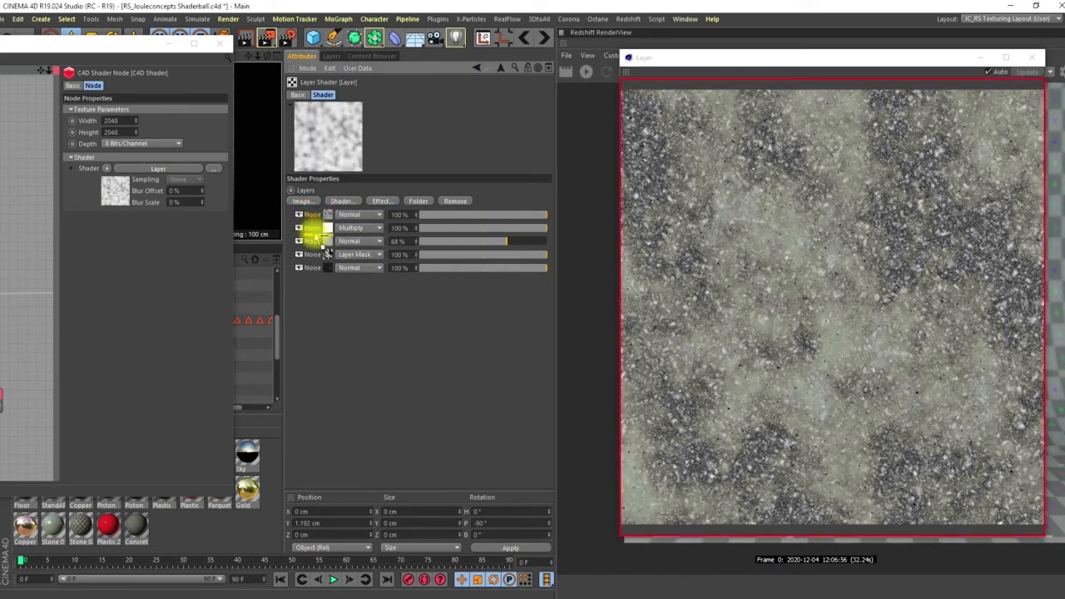
left_click_drag(317, 228, 308, 226)
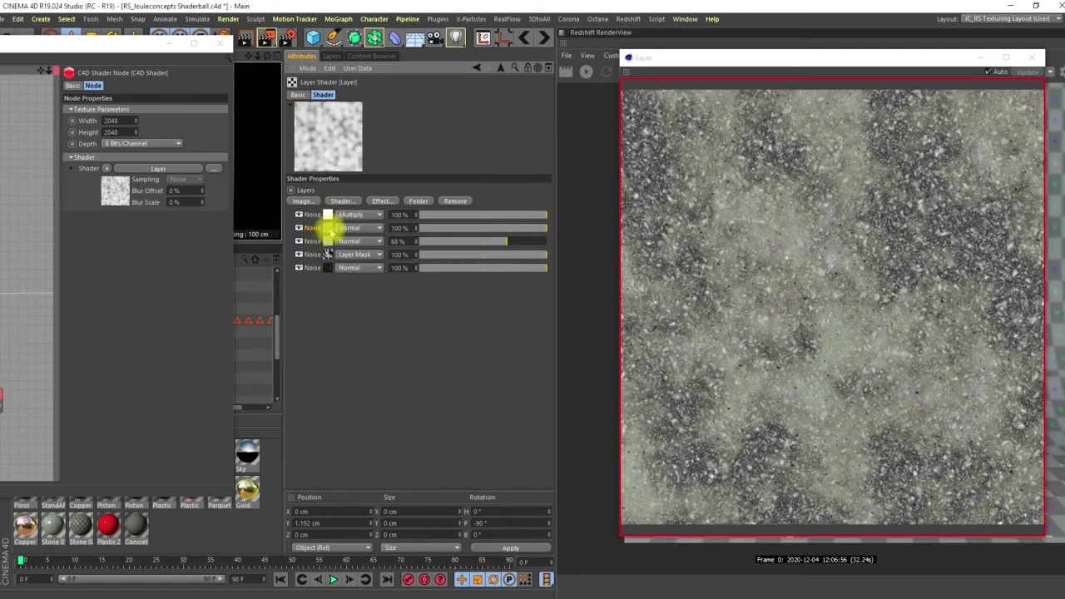
left_click(321, 239)
left_click(374, 223)
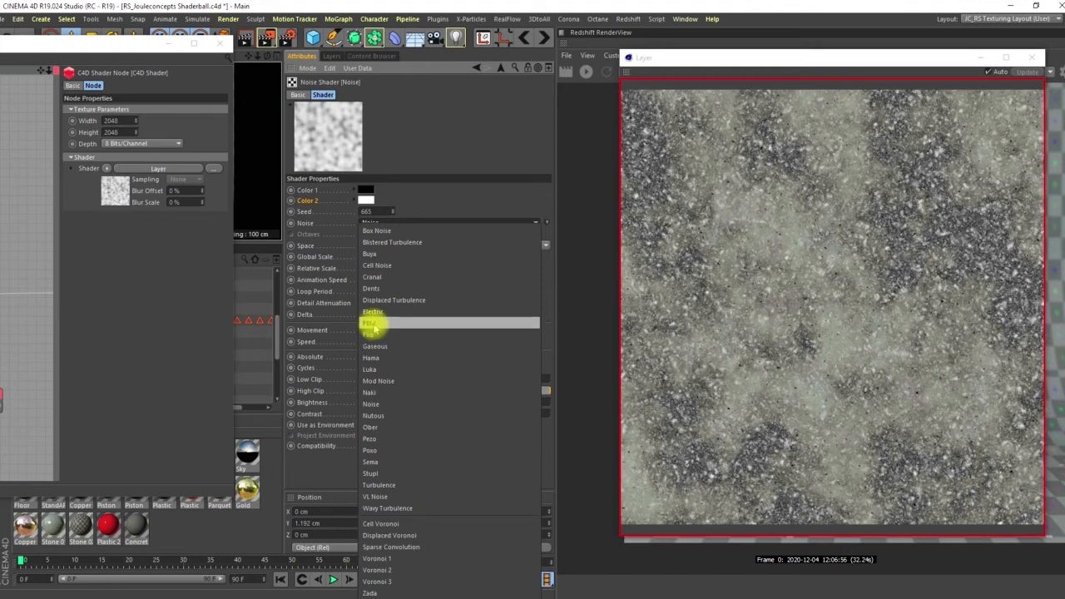
left_click(371, 323)
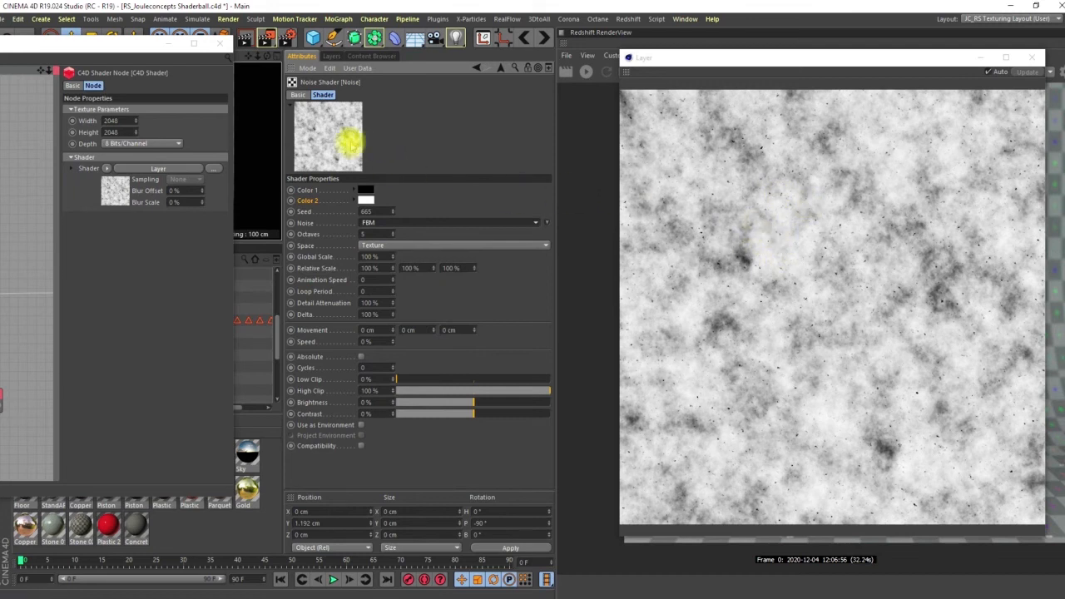
Open the new FBM noise's preview in the separate window and set its Low Clip to 25% and Contrast to 34%
right_click(340, 135)
left_click(368, 154)
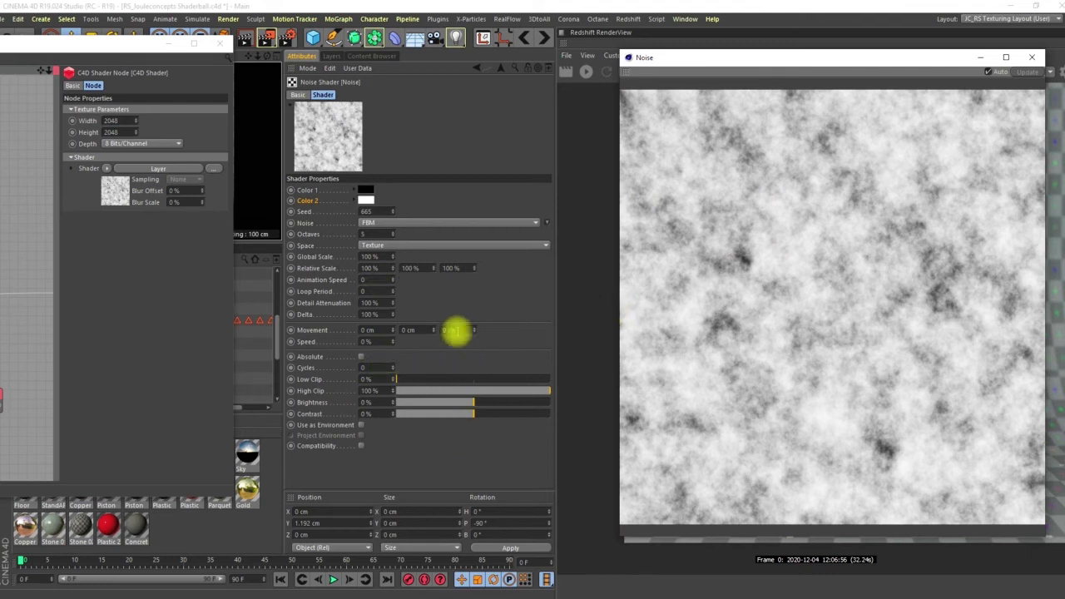
left_click(430, 383)
mouse_move(433, 382)
left_mouse_down()
mouse_move(430, 392)
mouse_move(436, 384)
left_mouse_up()
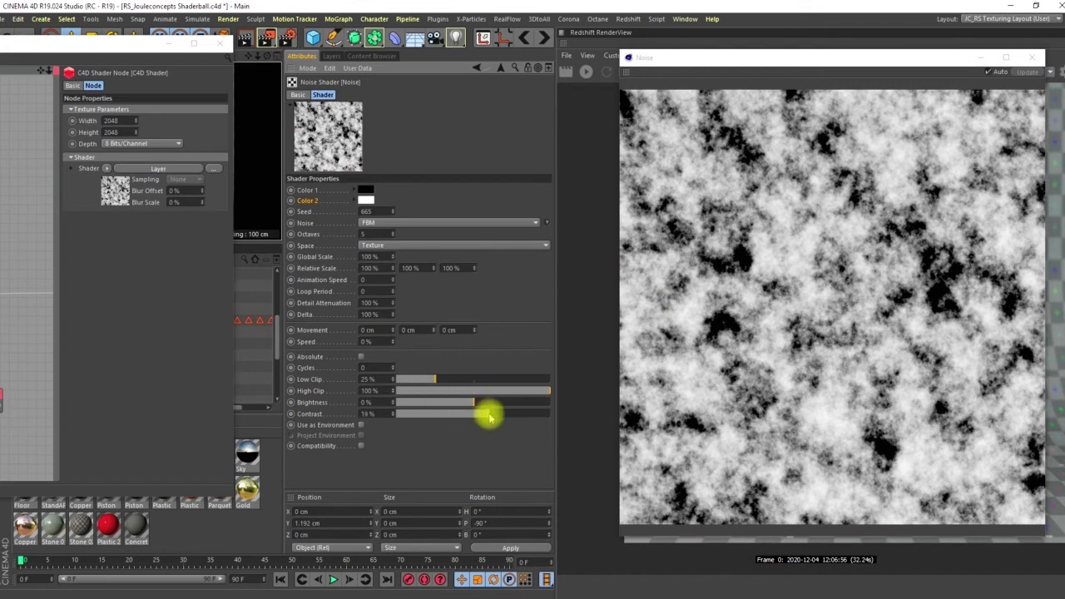
left_click_drag(494, 416, 497, 415)
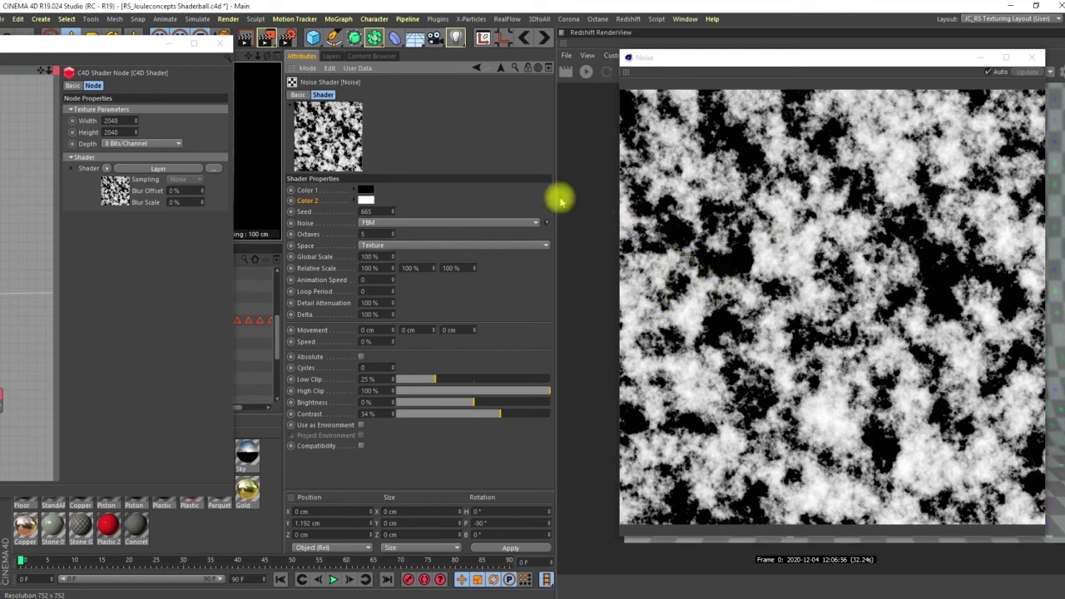
Set the new FBM noise layer's blend mode to Layer Mask and show the Layer shader in the preview window
left_click(501, 68)
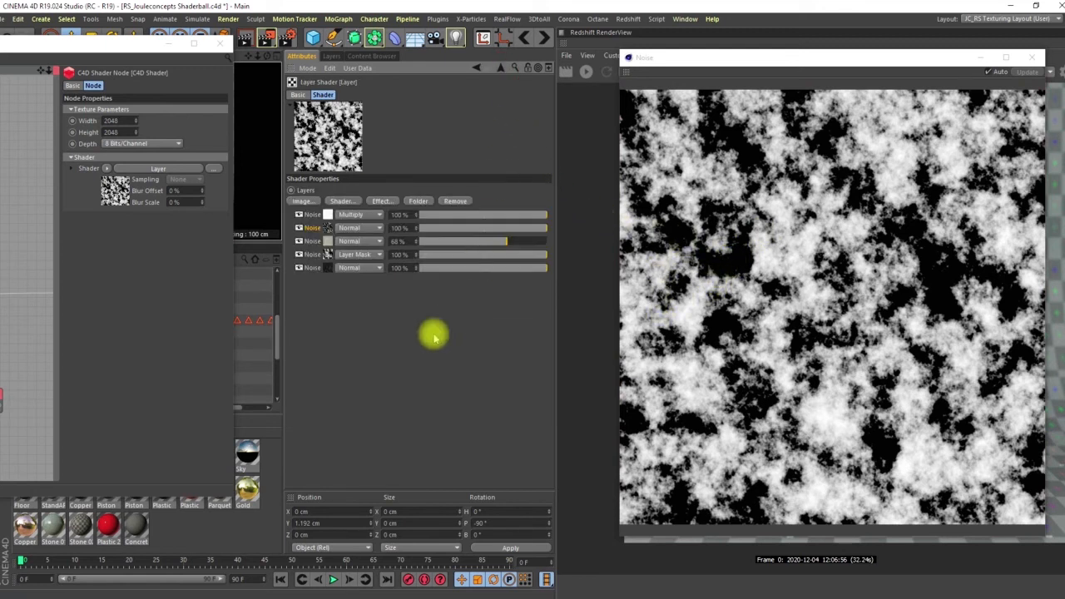
left_click(363, 228)
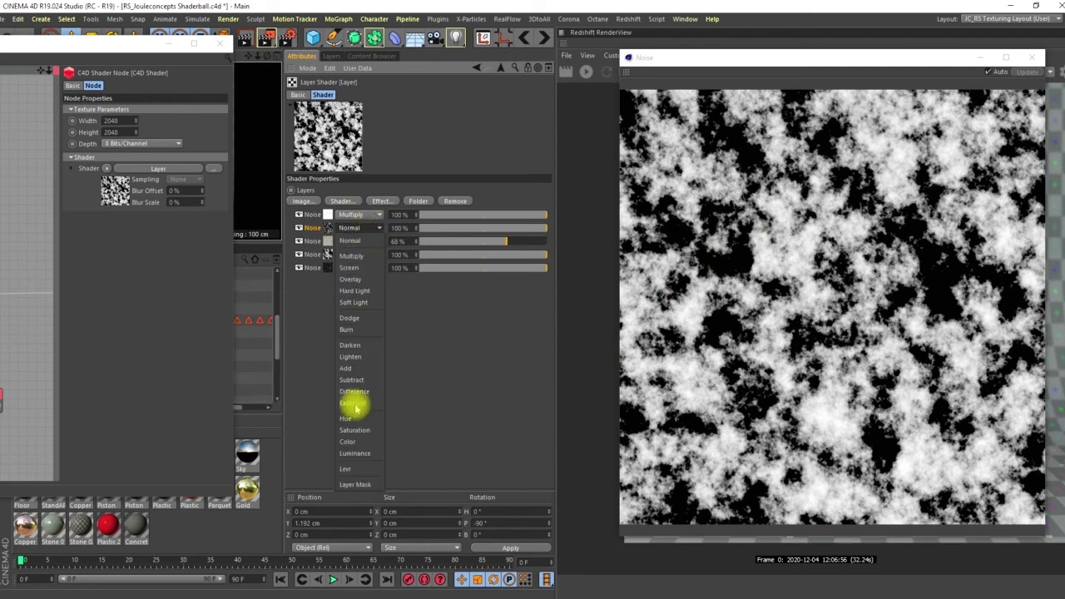
left_click(354, 486)
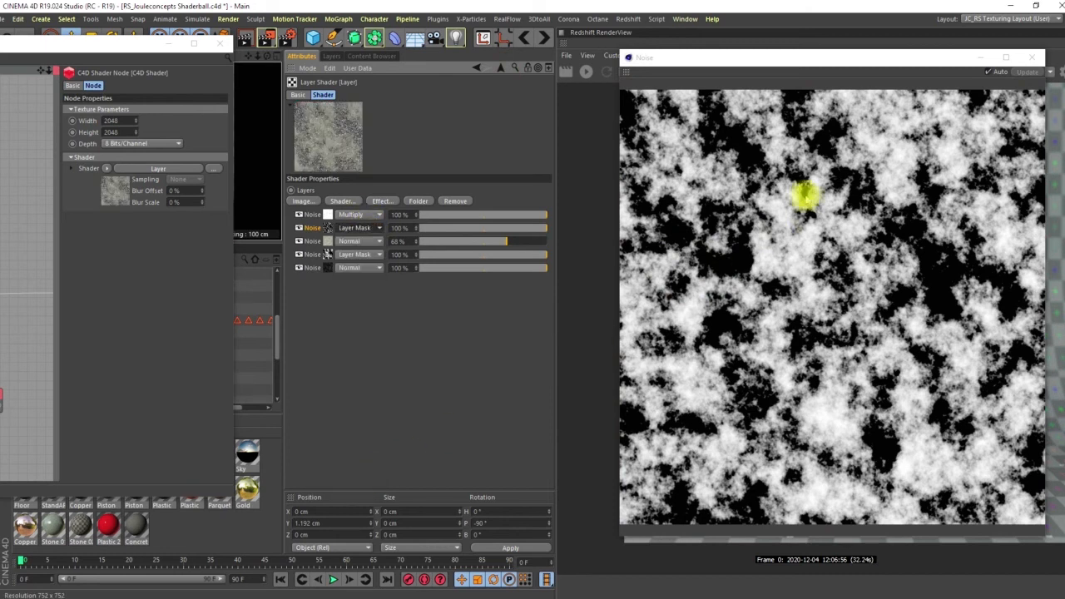
right_click(344, 138)
left_click(379, 155)
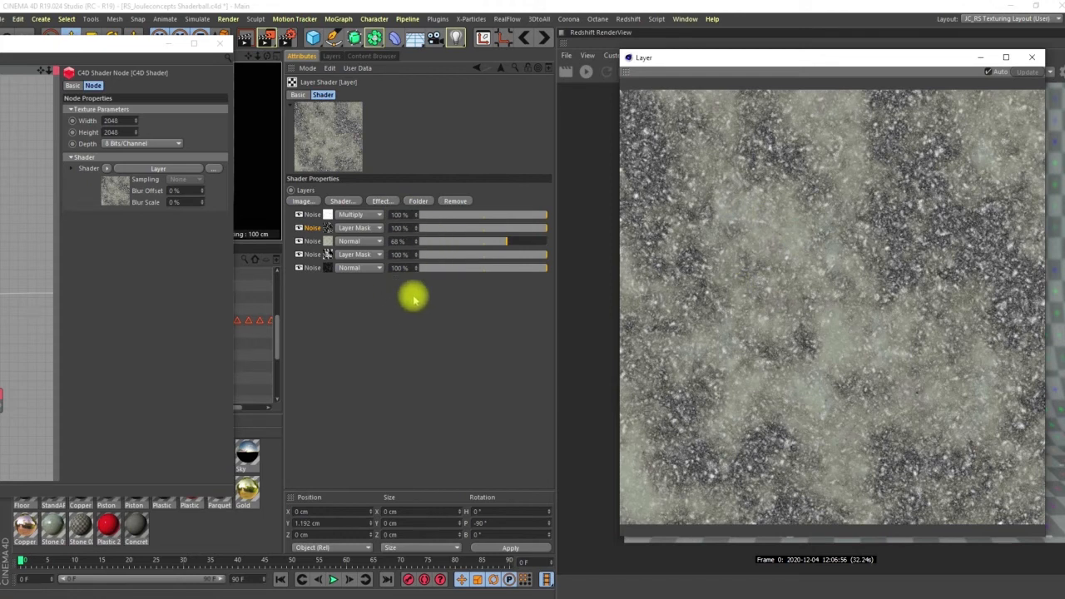
Close the Layer preview and bring the Shader Graph window back into full view around the C4D Shader, RS Texture and RS Material nodes
left_click(1032, 56)
left_click_drag(150, 41, 555, 77)
mouse_move(371, 268)
middle_mouse_down("alt")
mouse_move(250, 267)
mouse_move(382, 255)
middle_mouse_up("alt")
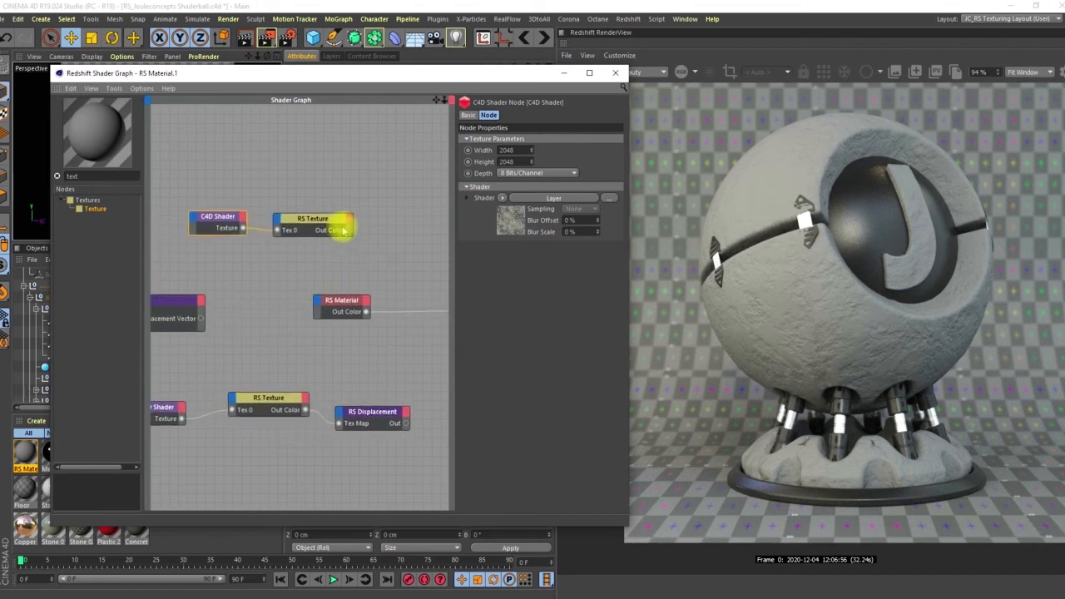
Move the C4D Shader and RS Texture nodes closer to RS Material and connect the RS Texture's Out Color to Diffuse Color
left_click(291, 221, "shift")
left_click_drag(290, 222, 206, 243)
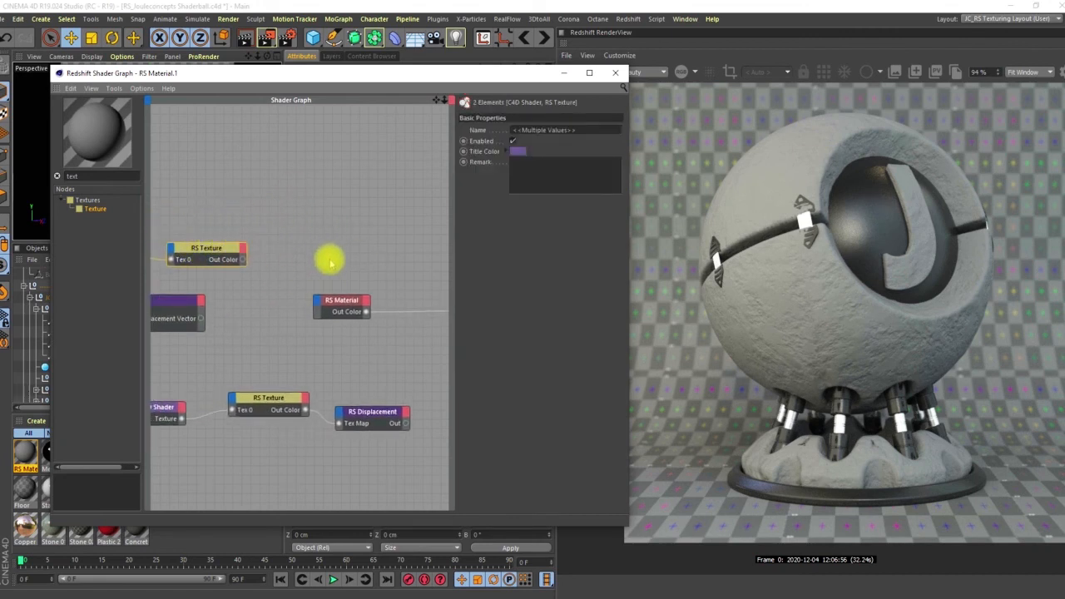
left_click_drag(248, 262, 316, 302)
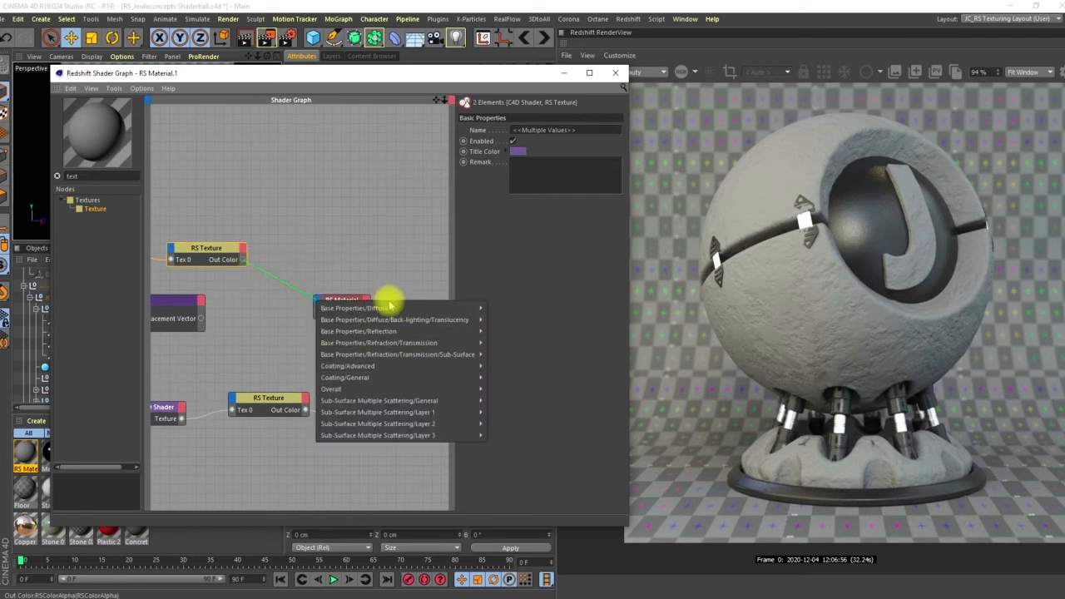
mouse_move(393, 311)
left_click(507, 308)
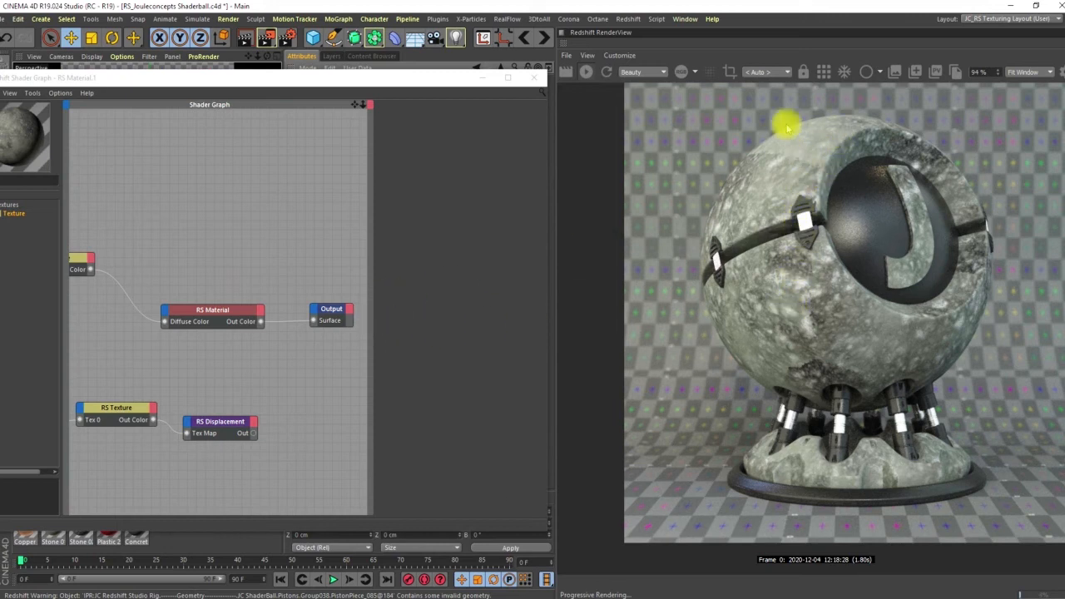
Stop the live render and remove the connection between the RS Texture and the RS Material's Diffuse Color
middle_click_drag(241, 245, 309, 249)
middle_click_drag(242, 267, 275, 258)
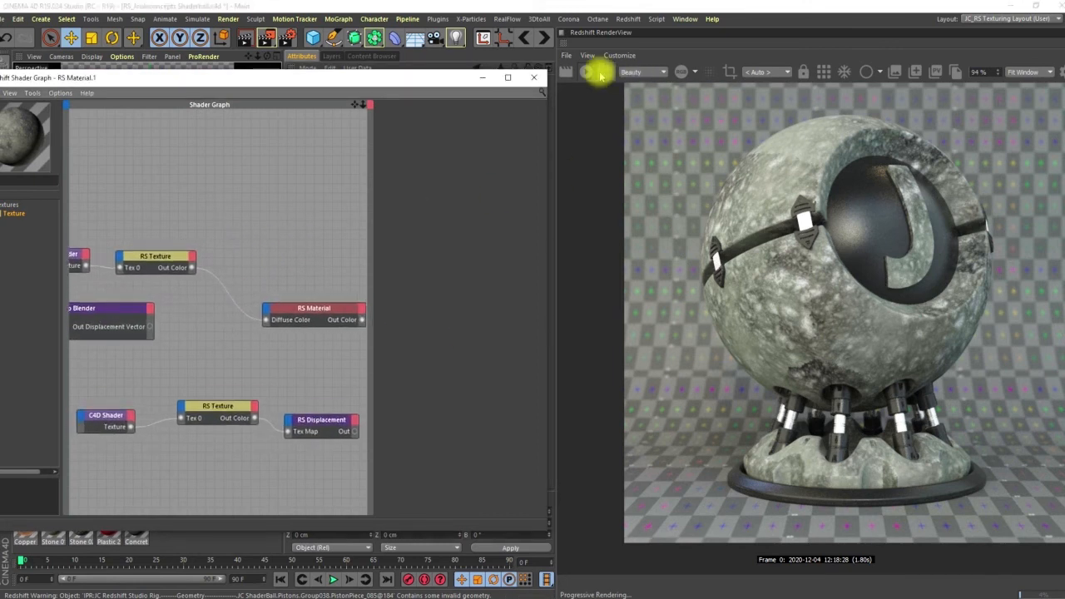
left_click(589, 73)
left_click_drag(269, 79, 256, 66)
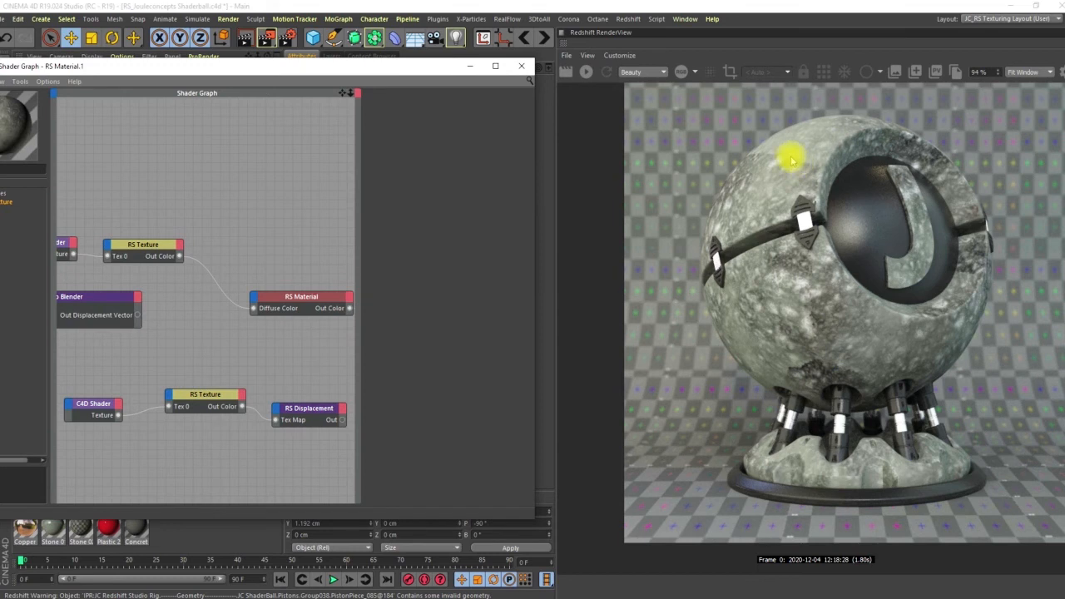
middle_click_drag(188, 210, 251, 218, "alt")
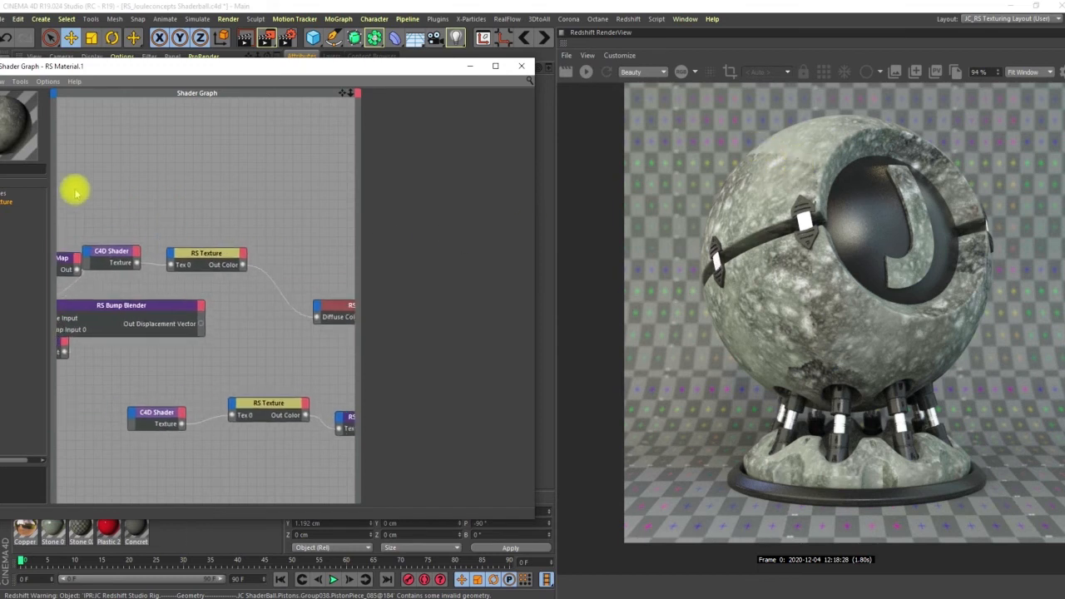
mouse_move(152, 70)
left_mouse_down()
mouse_move(172, 64)
mouse_move(142, 58)
left_mouse_up()
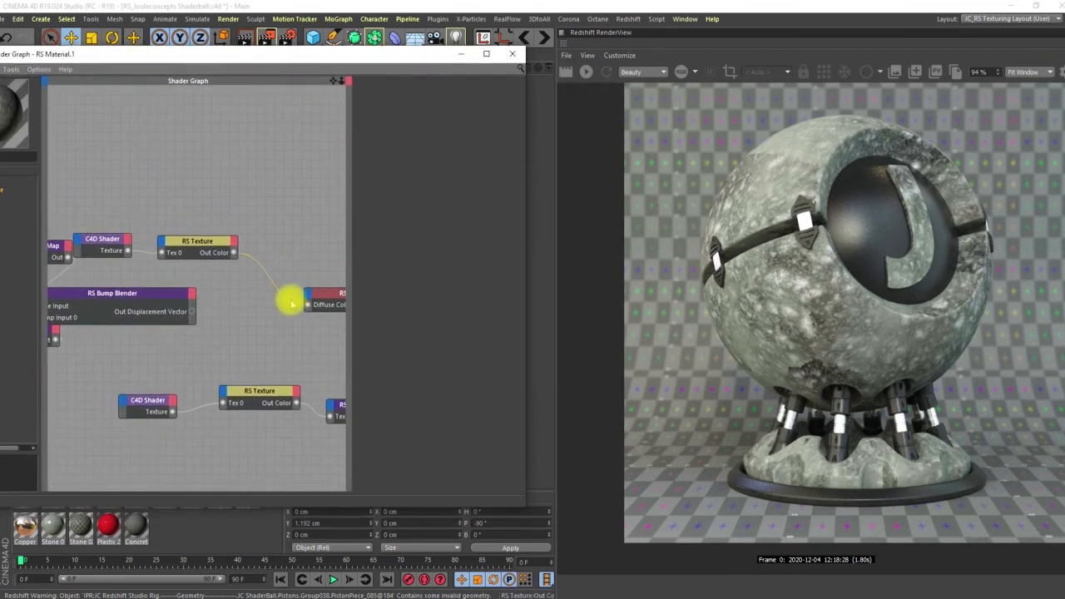
middle_click_drag(293, 301, 230, 284, "alt")
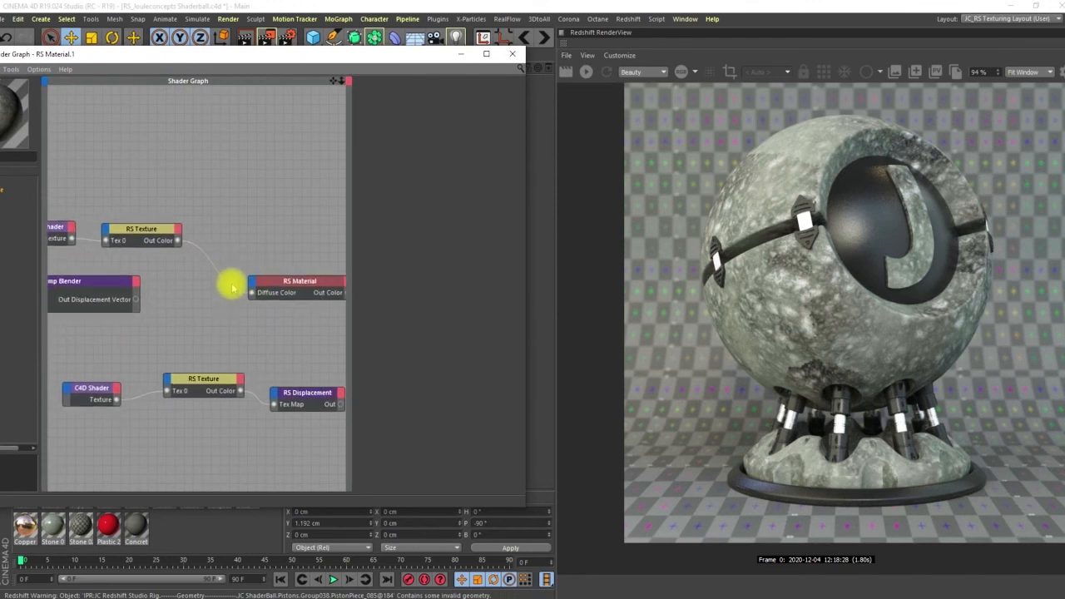
middle_click_drag(200, 231, 266, 230, "alt")
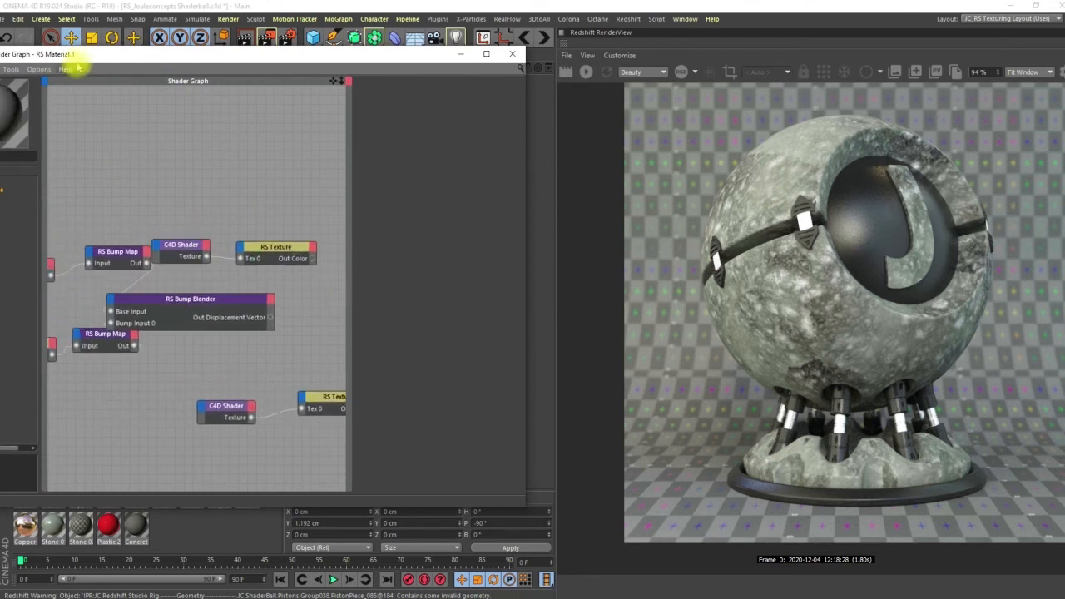
Find the TriPlanar utility node and add it to the graph above the color RS Texture node
left_click_drag(72, 58, 209, 55)
left_click_drag(125, 154, 58, 162)
type("tripla")
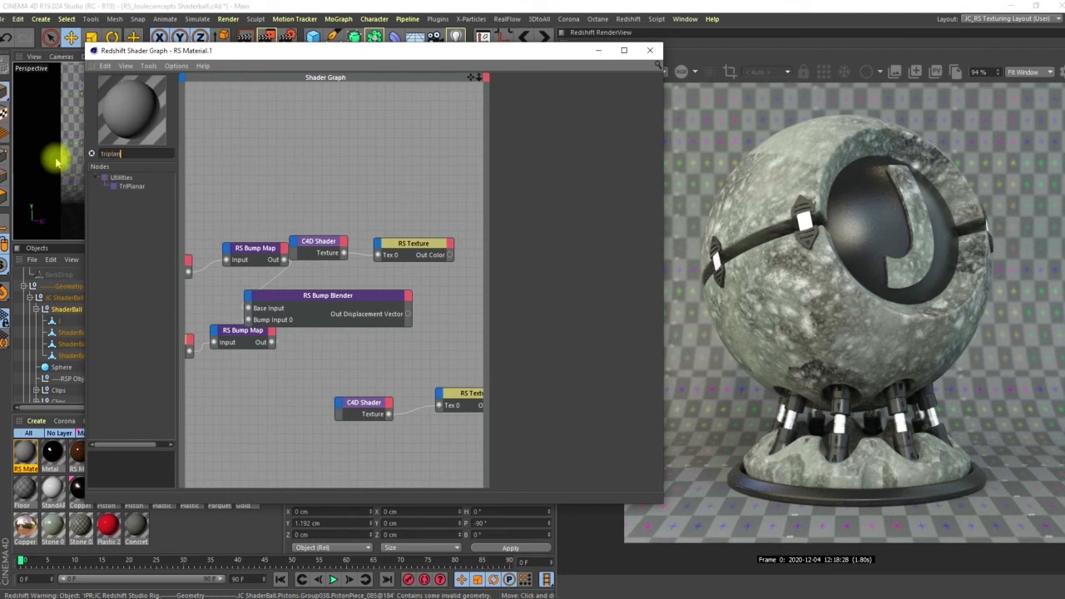
left_click_drag(139, 185, 428, 197)
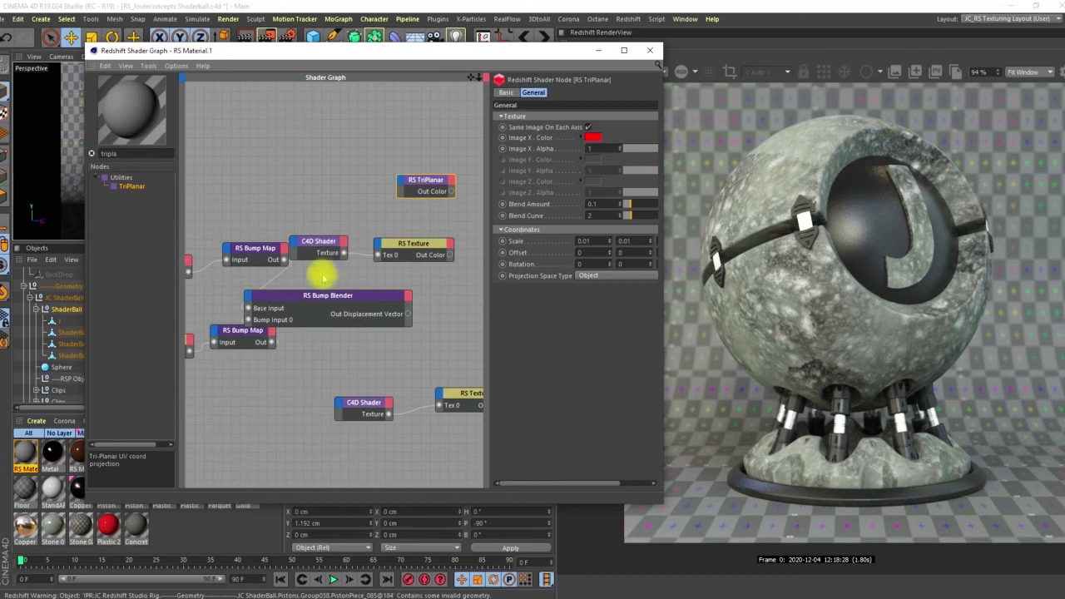
Rearrange the Bump Blender, color C4D Shader, RS Texture and TriPlanar nodes so the TriPlanar sits between the RS Texture and RS Material
middle_click_drag(319, 302, 337, 287)
left_click_drag(334, 285, 390, 285)
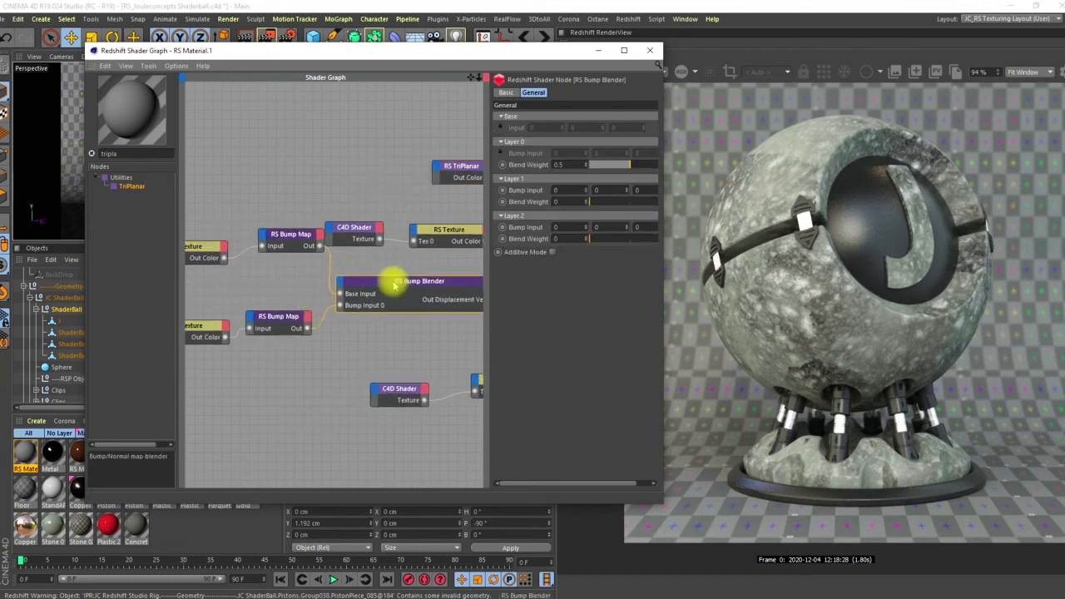
left_click_drag(355, 227, 349, 180)
middle_click_drag(385, 214, 262, 233)
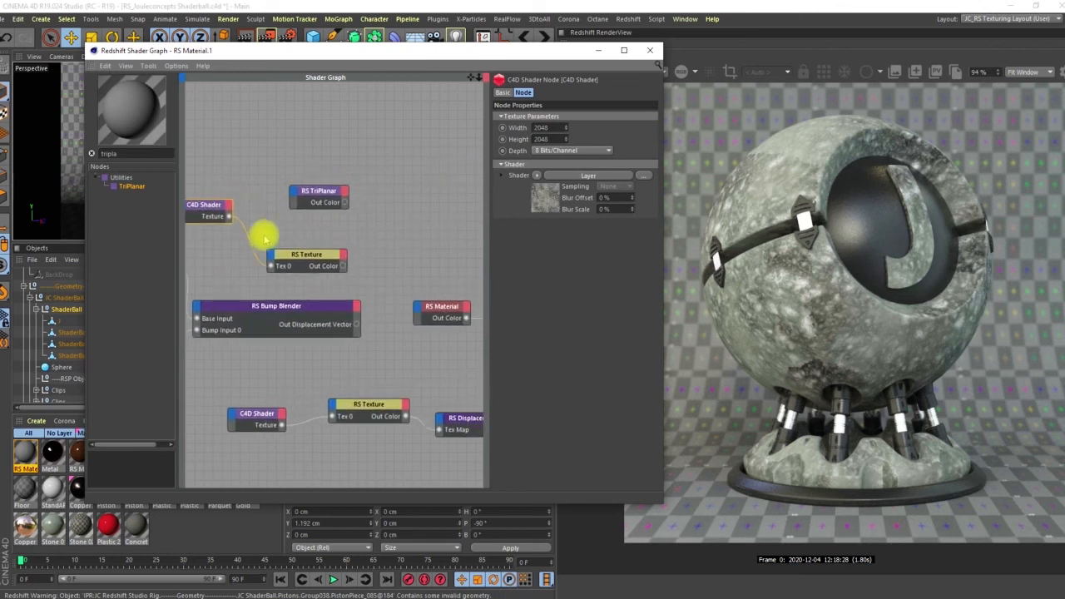
left_click_drag(312, 260, 302, 228)
middle_click_drag(368, 254, 336, 222)
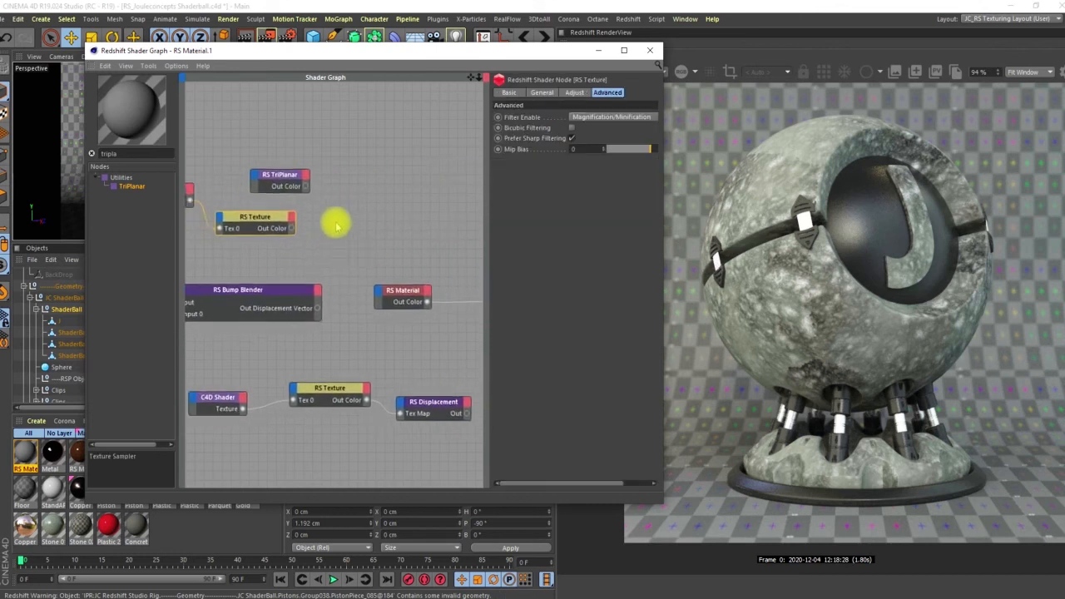
left_click_drag(287, 175, 364, 213)
Connect the RS Texture's Out Color to the TriPlanar's Image X, Y and Z inputs and set its Blend Amount to 0.4
left_click_drag(295, 225, 404, 233)
left_click_drag(293, 225, 377, 209)
mouse_move(353, 233)
left_click(394, 254)
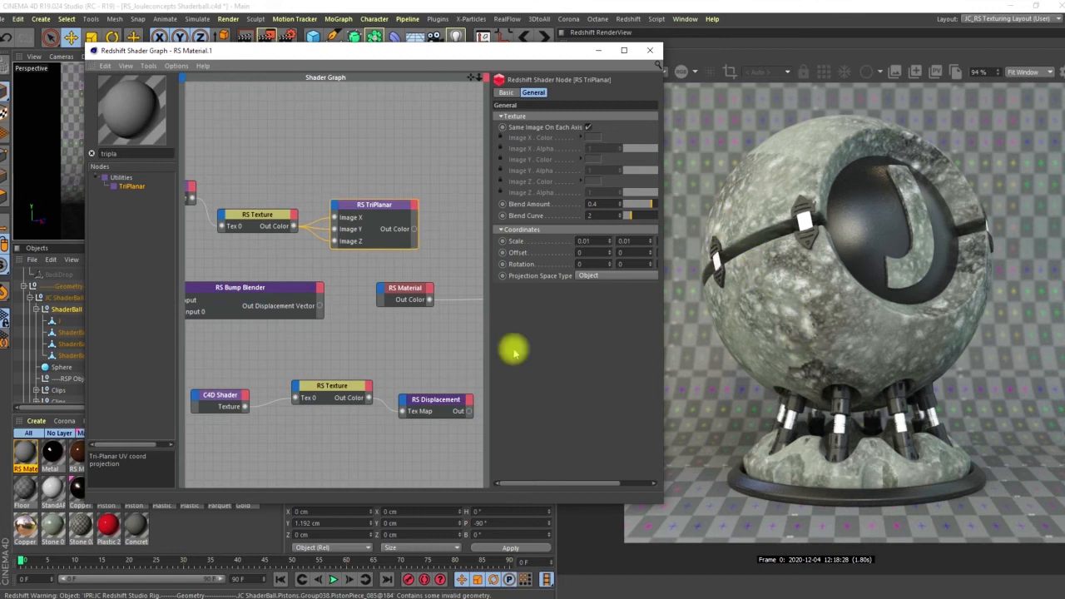
Reposition the RS Material and Output nodes and connect the TriPlanar's Out Color to the material's Diffuse Color
middle_click_drag(450, 301, 333, 279)
left_click_drag(290, 276, 291, 272)
left_click_drag(438, 245, 373, 272)
left_click_drag(296, 216, 353, 260)
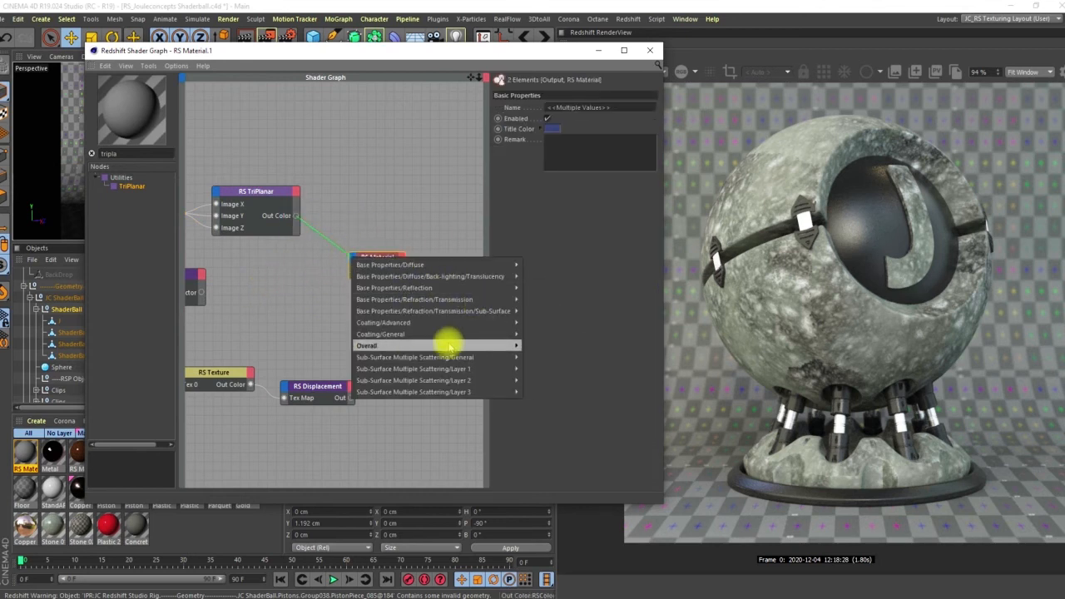
mouse_move(432, 268)
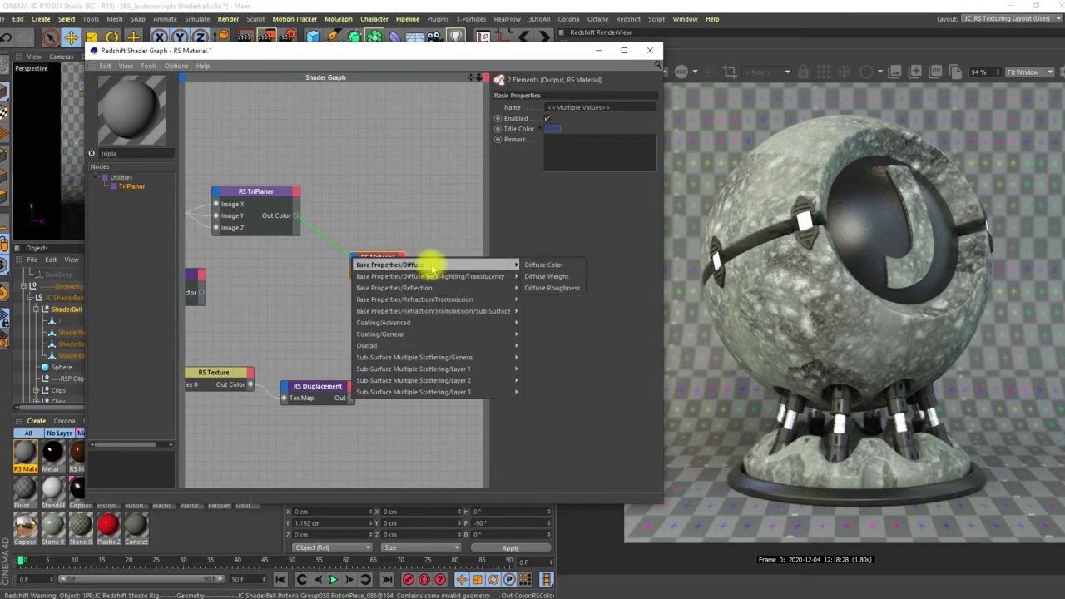
left_click(543, 265)
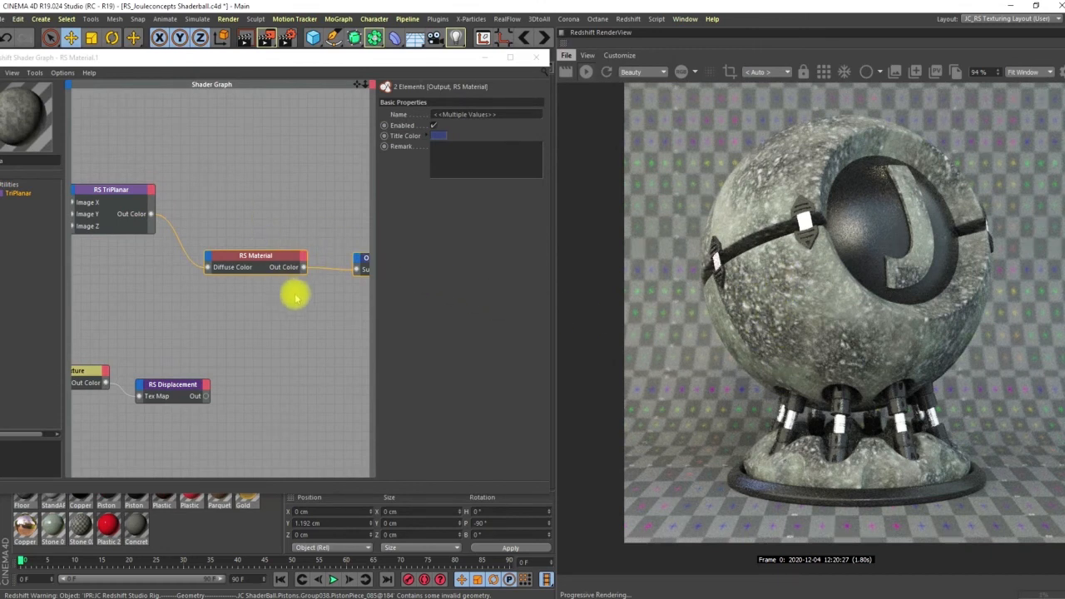
Inspect the TriPlanar's scale settings and delete its connection to the RS Material's Diffuse Color
mouse_move(272, 244)
middle_mouse_down("alt")
mouse_move(216, 238)
mouse_move(319, 231)
mouse_move(291, 220)
middle_mouse_up("alt")
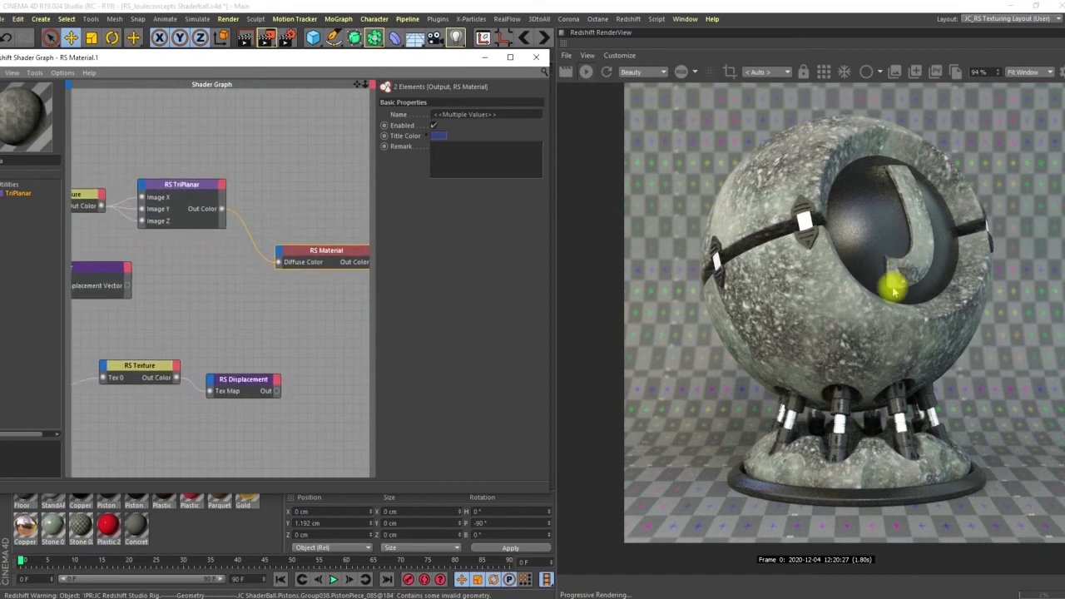
middle_click_drag(302, 264, 352, 263, "alt")
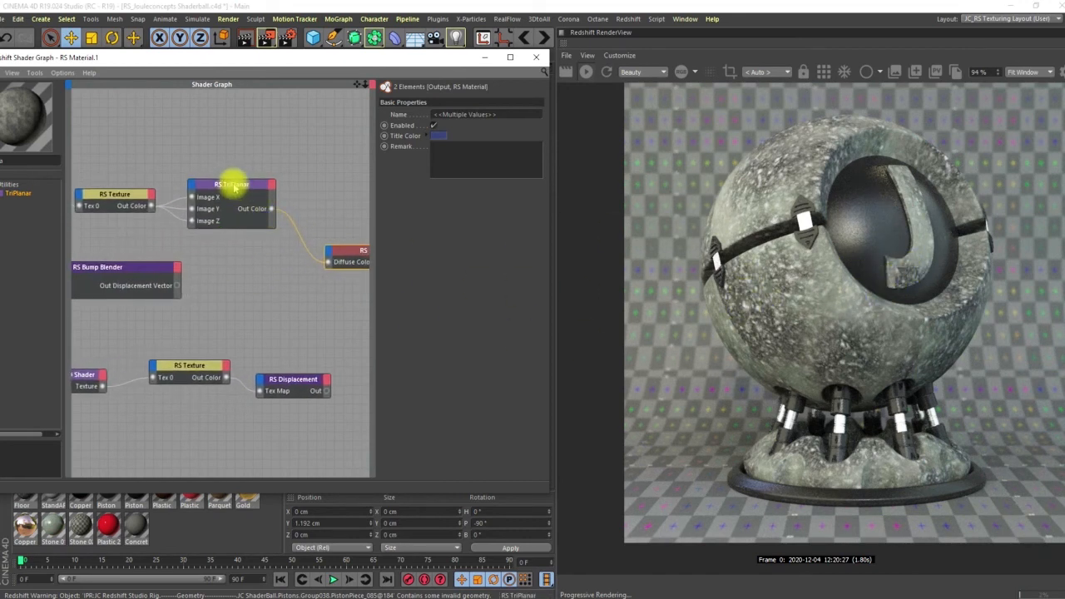
left_click(235, 189)
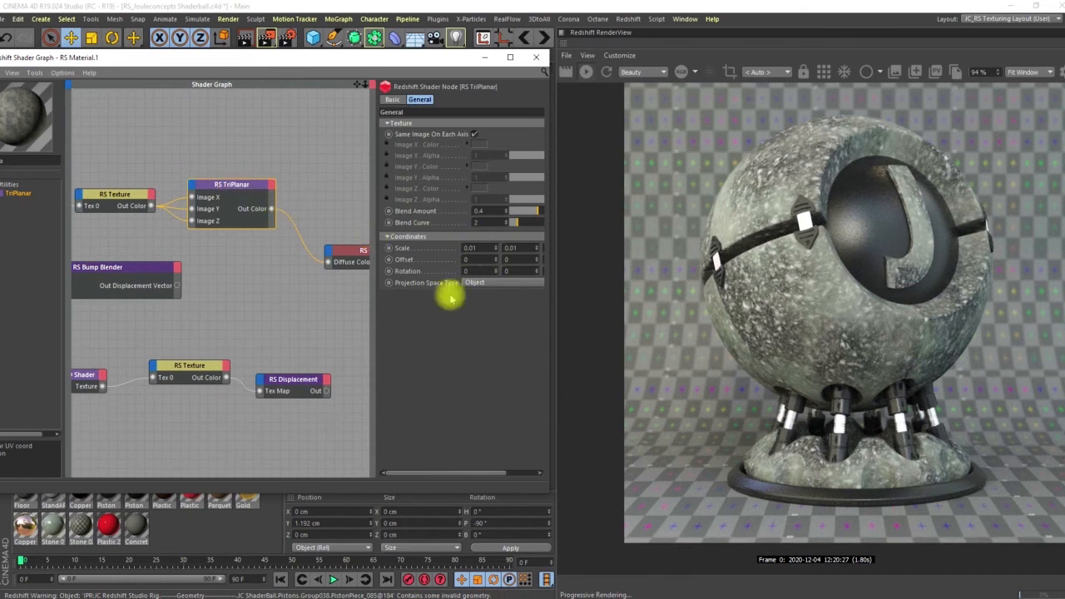
left_click(479, 249)
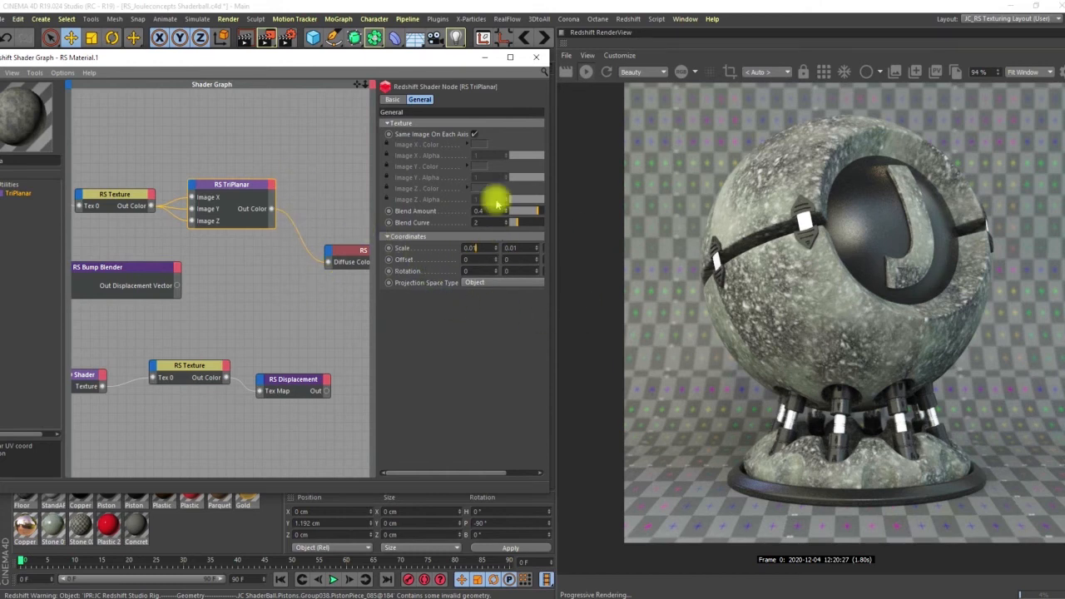
left_click(304, 250)
left_click(307, 249)
key("Delete")
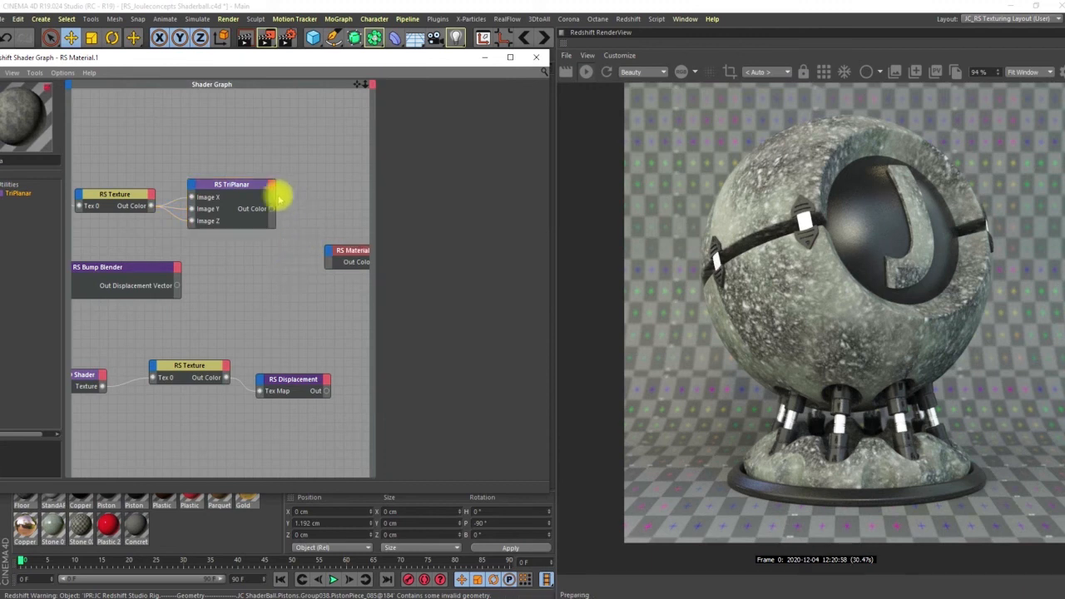
Set the TriPlanar's Scale to 0.05 on all three axes and reconnect its Out Color to the RS Material's Diffuse Color
left_click(246, 185)
left_click(475, 249)
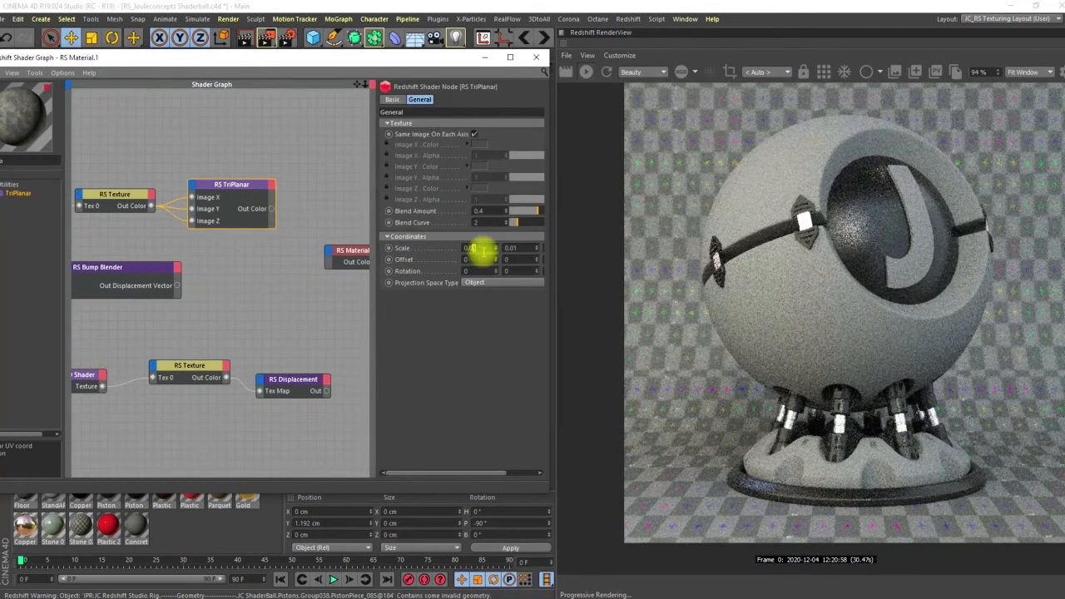
left_click_drag(459, 472, 497, 472)
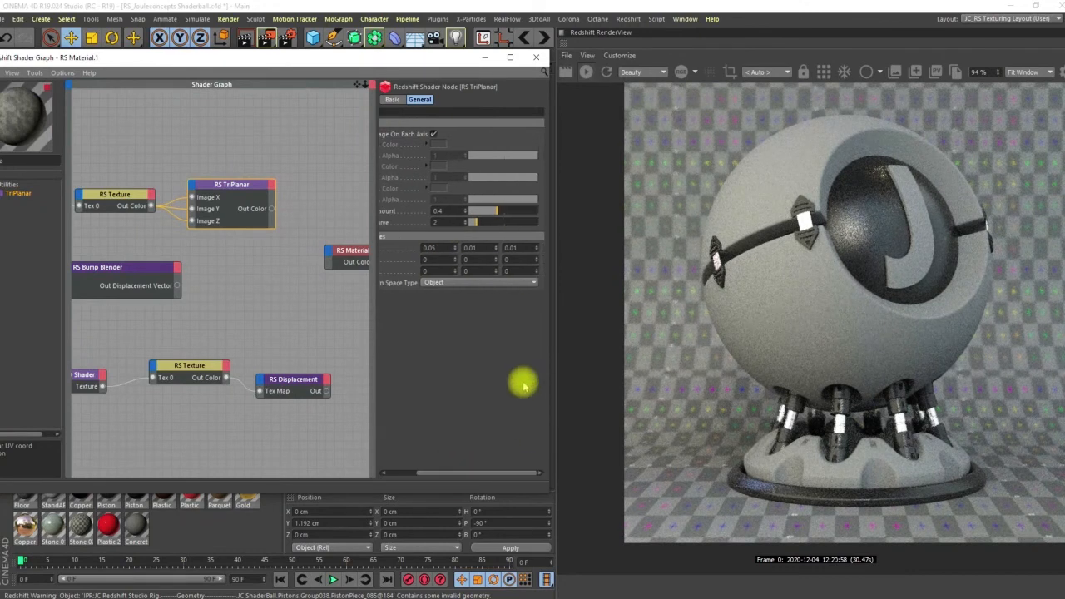
left_click(477, 249)
key("BackSpace")
type("0")
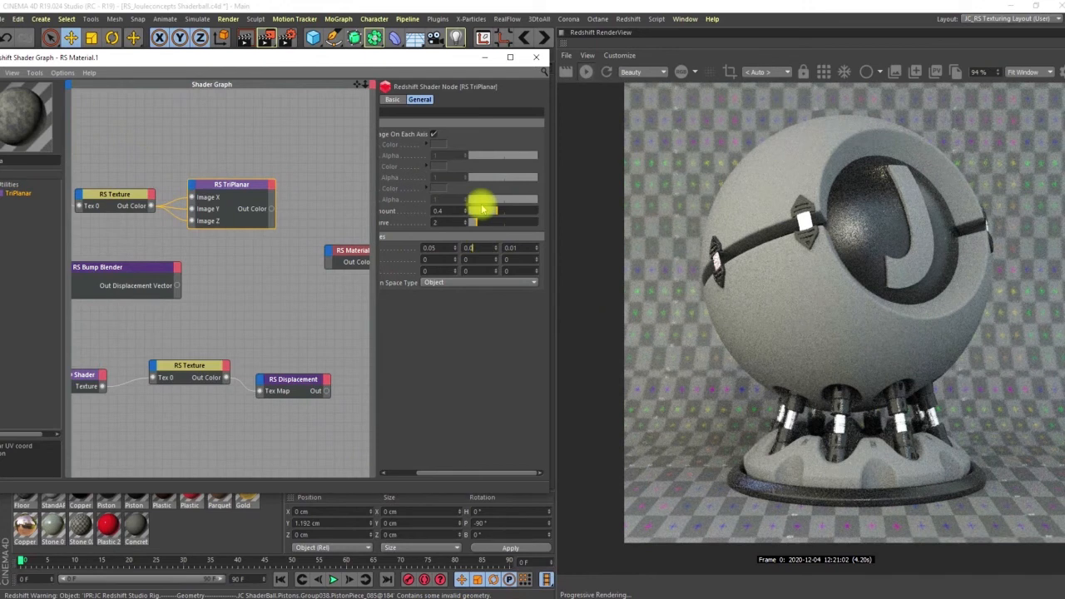
left_click(516, 248)
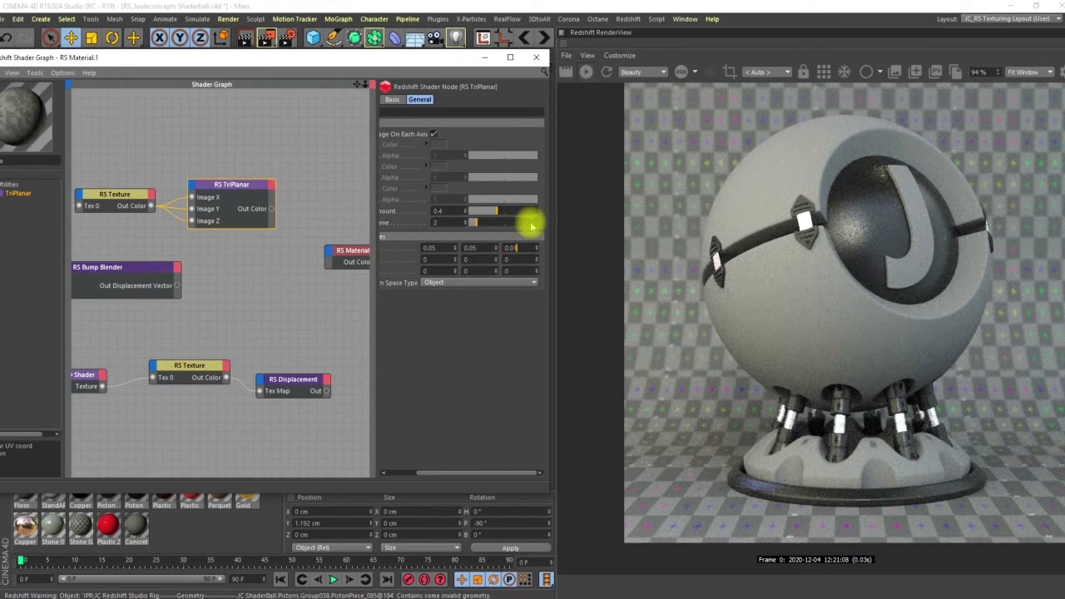
type("5")
key("Return")
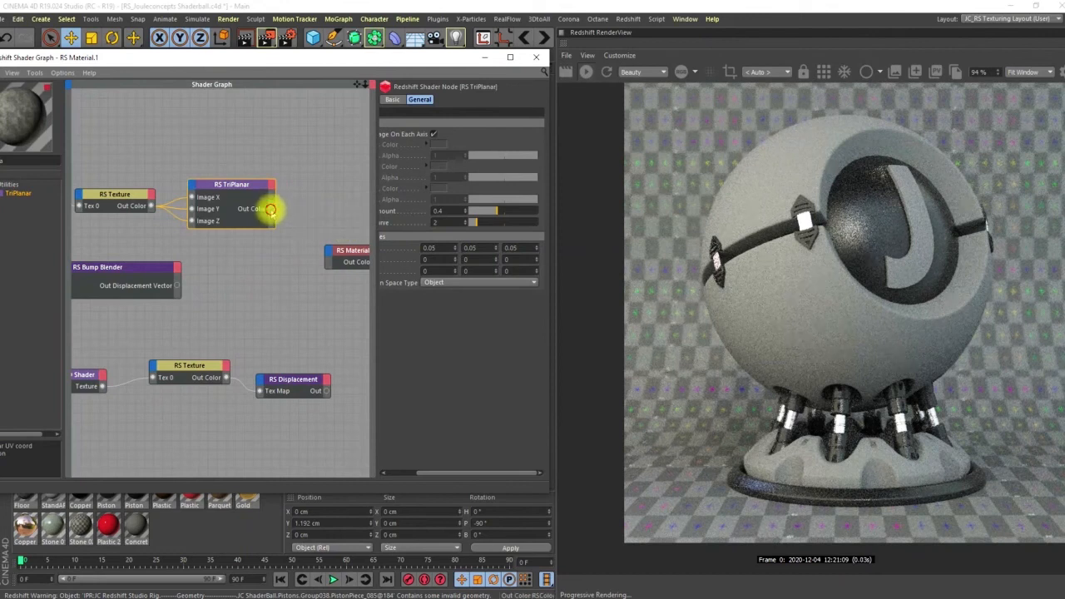
left_click_drag(273, 213, 303, 244)
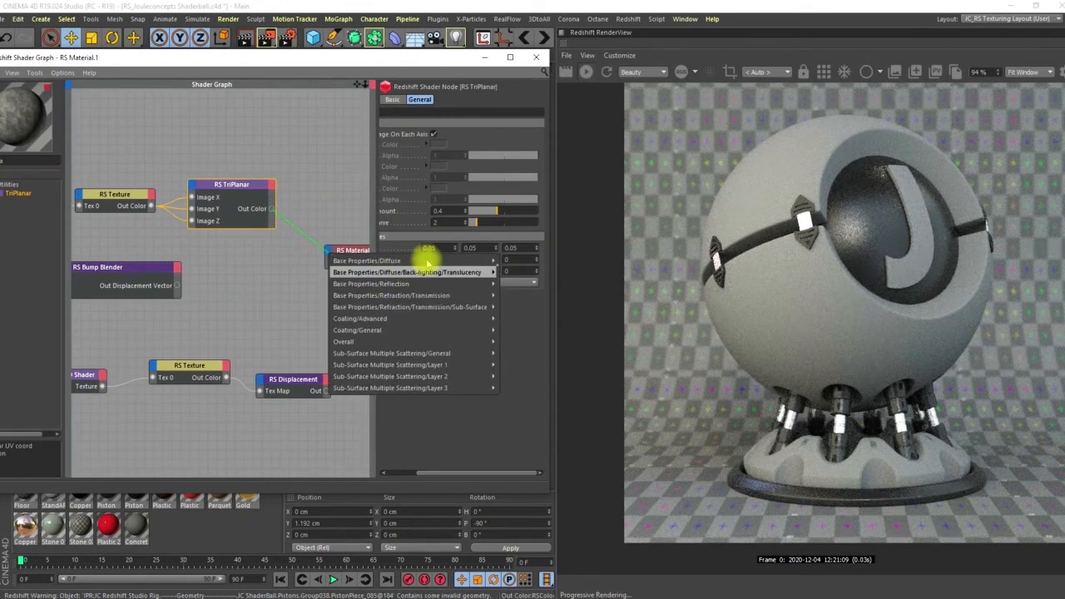
left_click(521, 258)
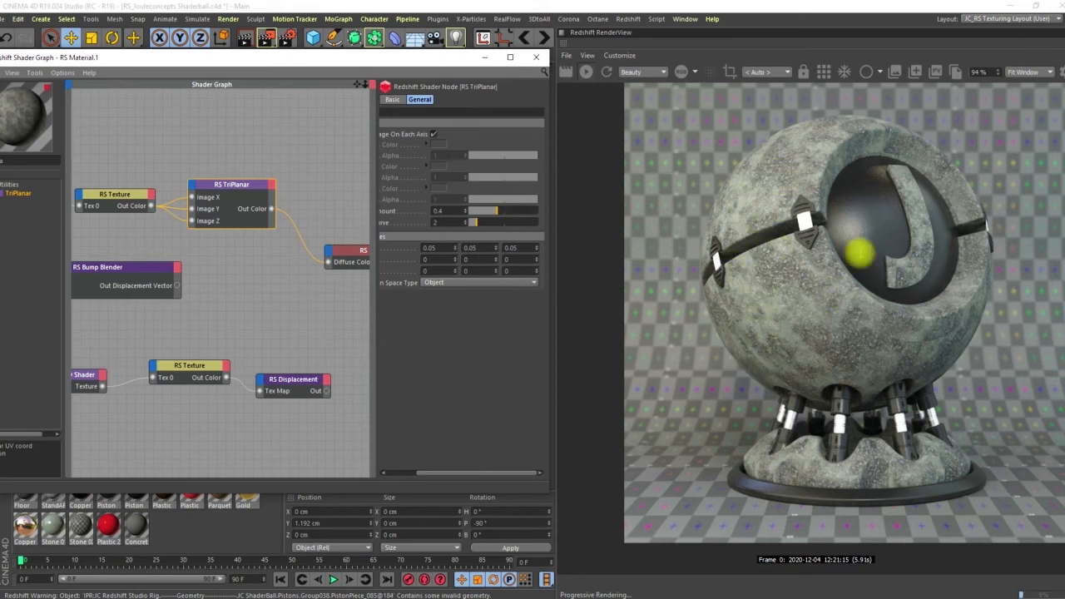
Open the Layer shader of the color C4D Shader node and lower the middle Normal noise layer's opacity to 53%
mouse_move(219, 231)
middle_mouse_down()
mouse_move(336, 242)
mouse_move(227, 249)
middle_mouse_up()
left_click(156, 194)
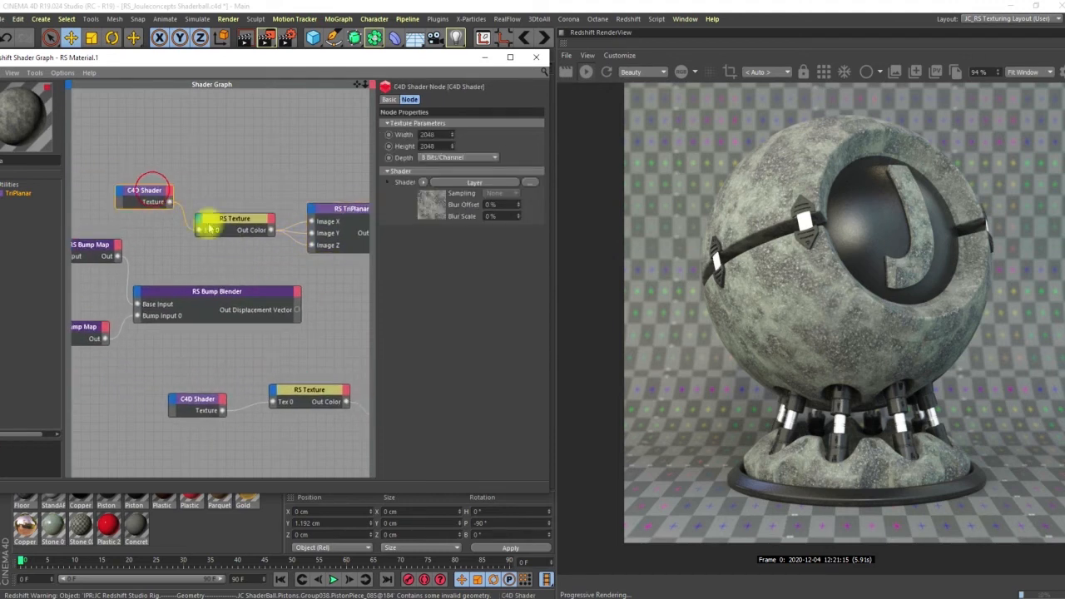
left_click(427, 200)
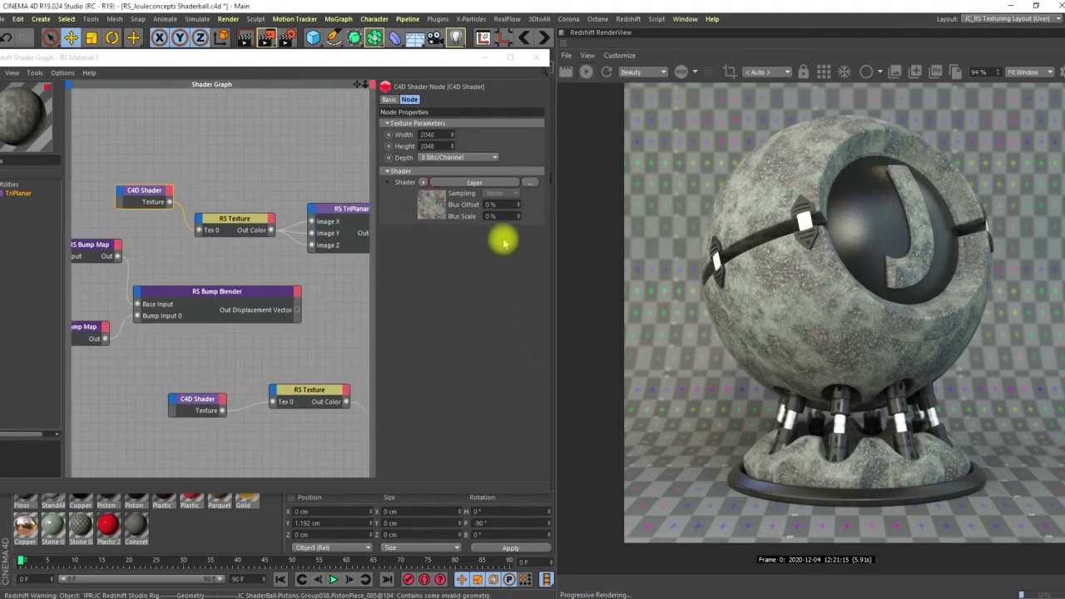
left_click_drag(443, 64, 175, 71)
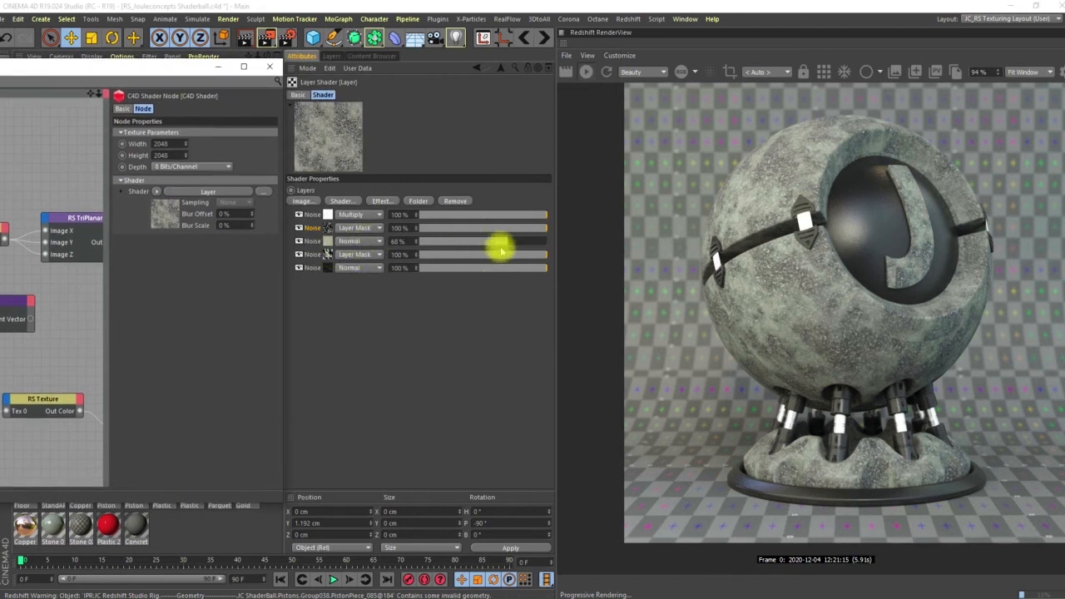
left_click(491, 243)
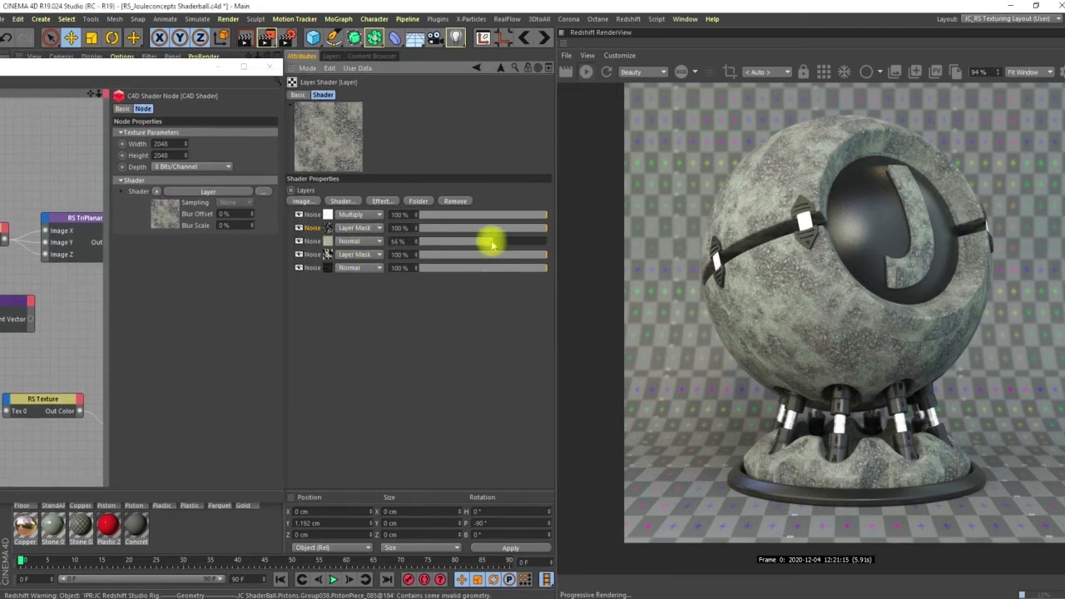
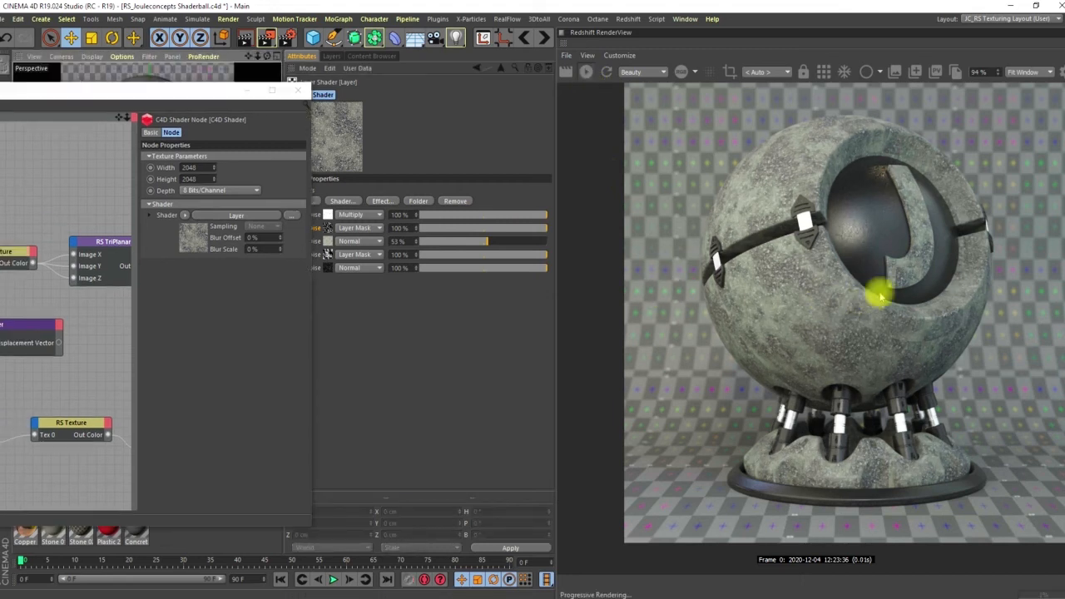
Disconnect the color TriPlanar from the RS Material's Diffuse Color
left_click_drag(213, 89, 324, 71)
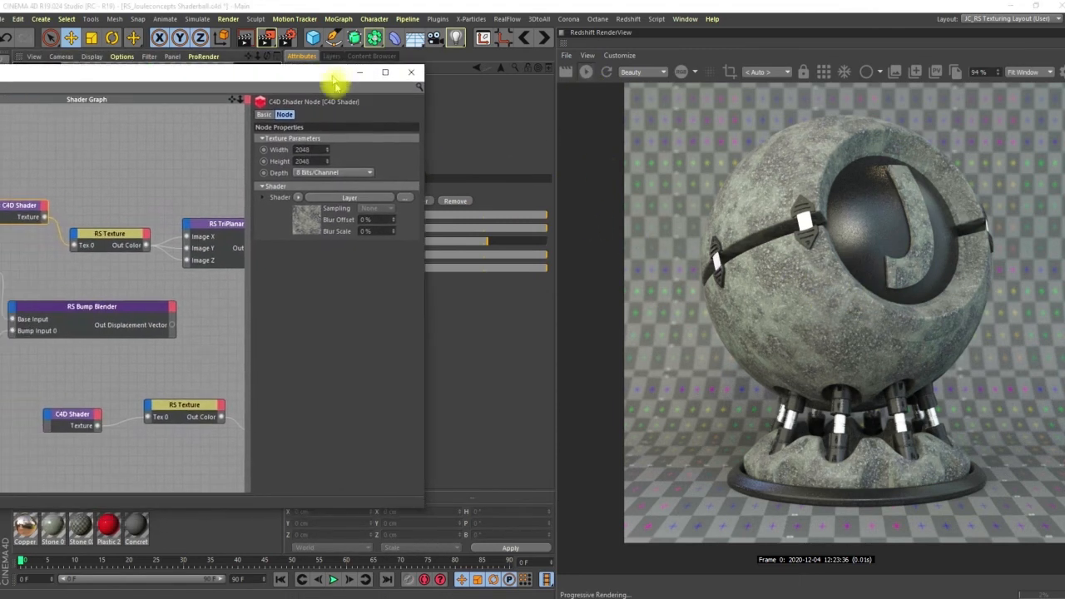
middle_click_drag(200, 311, 100, 297)
left_click_drag(191, 290, 174, 309)
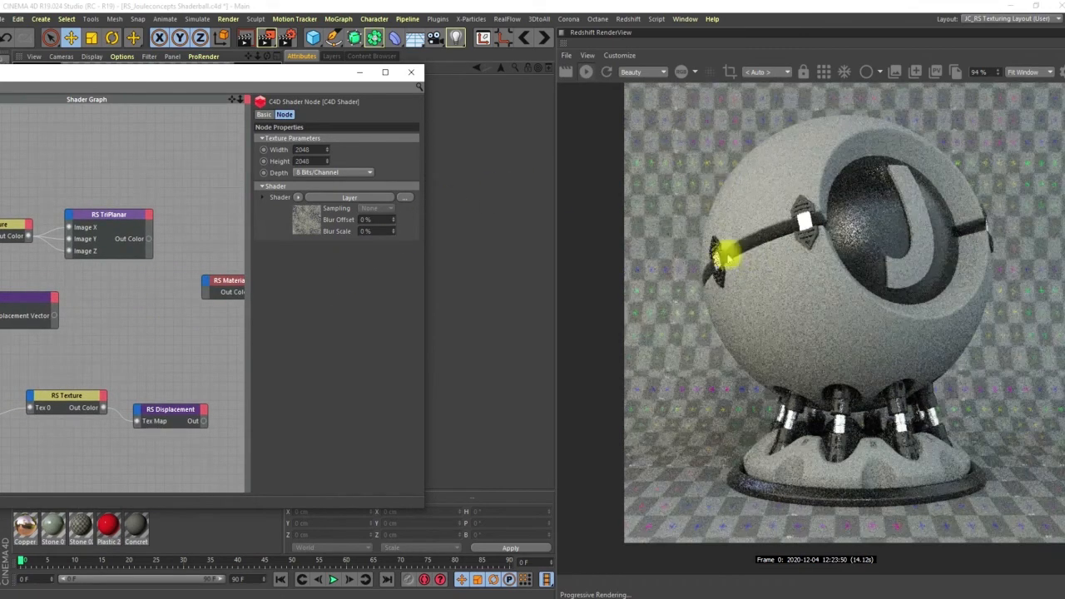
mouse_move(131, 241)
middle_mouse_down()
mouse_move(212, 260)
mouse_move(133, 230)
middle_mouse_up()
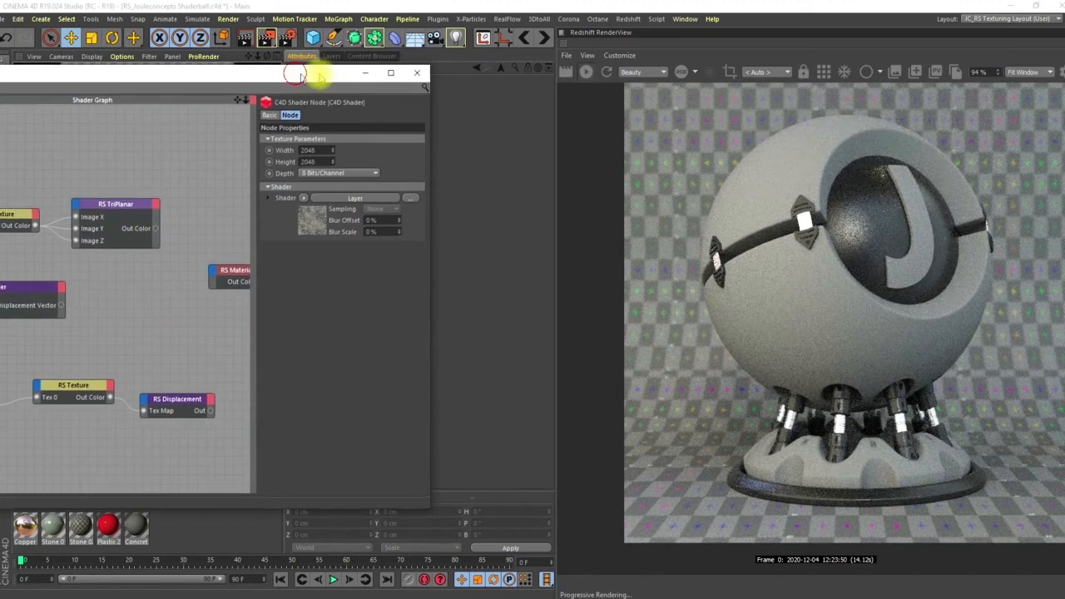
Move the color TriPlanar branch upward to open space above the RS Bump Blender
left_click_drag(301, 76, 527, 89)
middle_click_drag(318, 208, 371, 230)
left_click_drag(388, 193, 184, 258)
left_click_drag(370, 241, 401, 155)
middle_click_drag(374, 219, 312, 261)
middle_click_drag(387, 268, 308, 254)
left_click(369, 348)
middle_click_drag(385, 332, 341, 340)
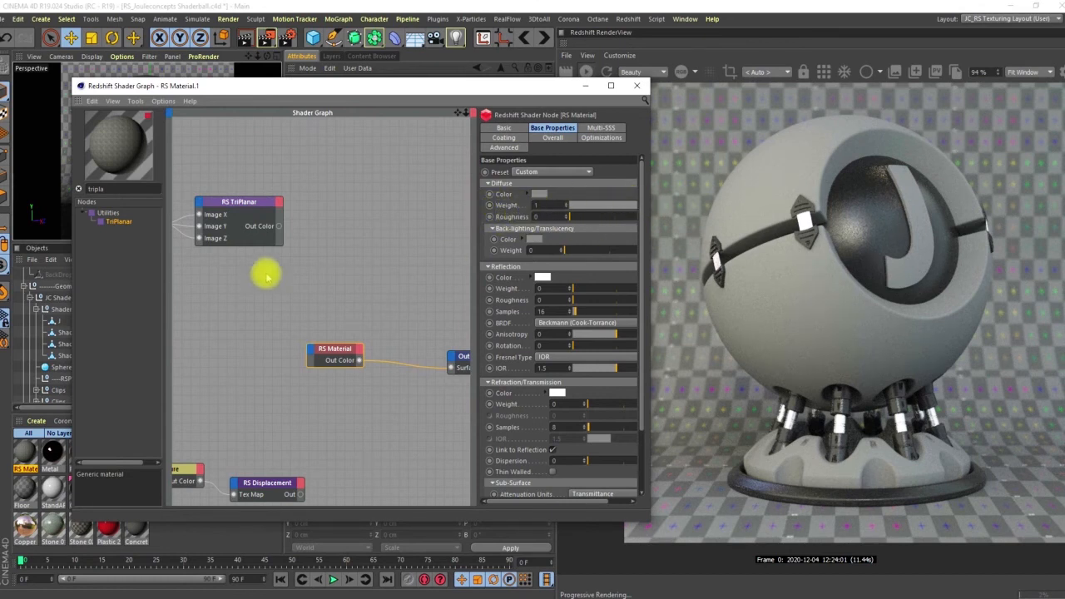
middle_click_drag(281, 252, 360, 248)
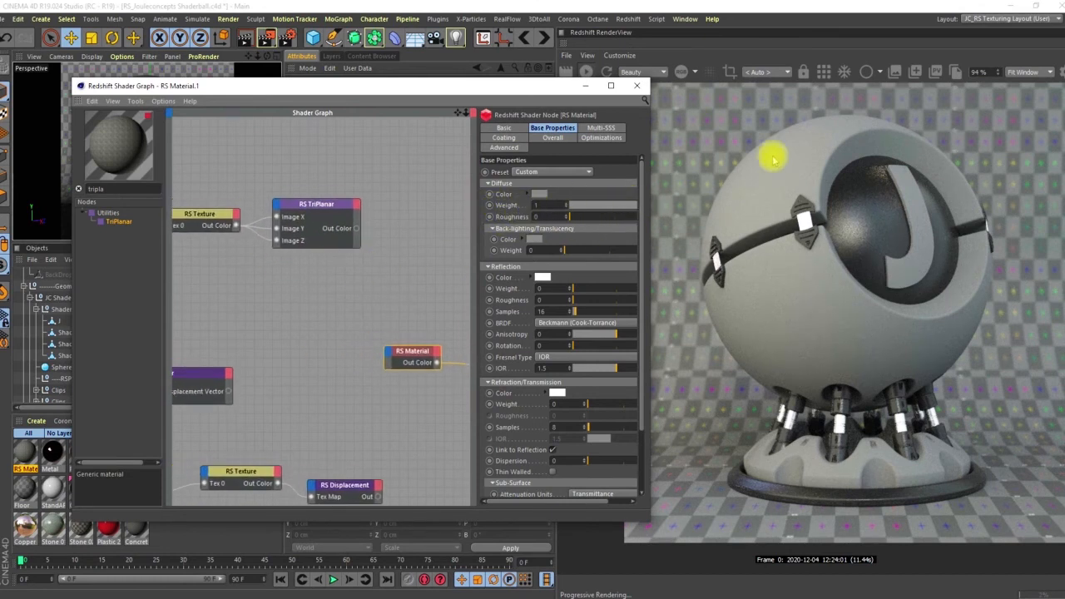
middle_click_drag(309, 279, 412, 281)
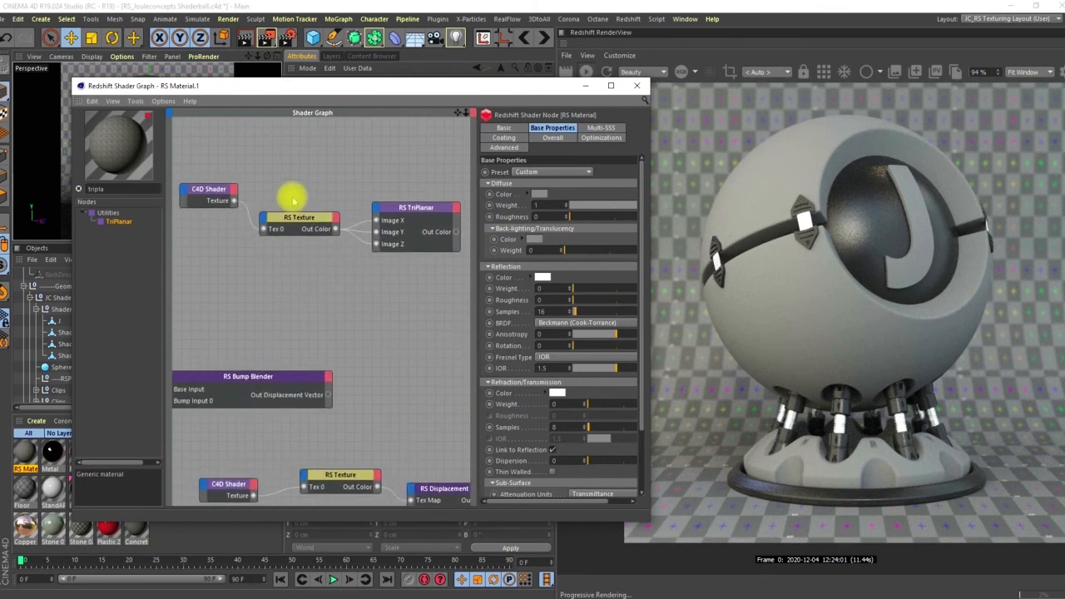
Search the nodes for "c4d" and add a new C4D Shader node below the color texture branch
left_click(192, 198)
double_click(105, 189)
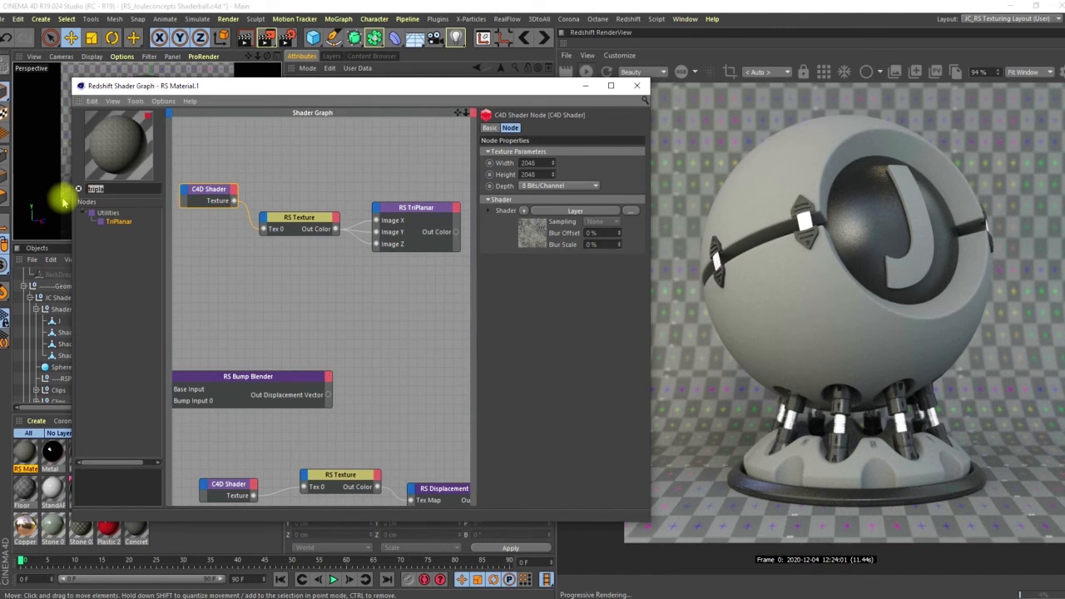
type("c4d")
left_click(133, 228)
left_click_drag(133, 228, 287, 285)
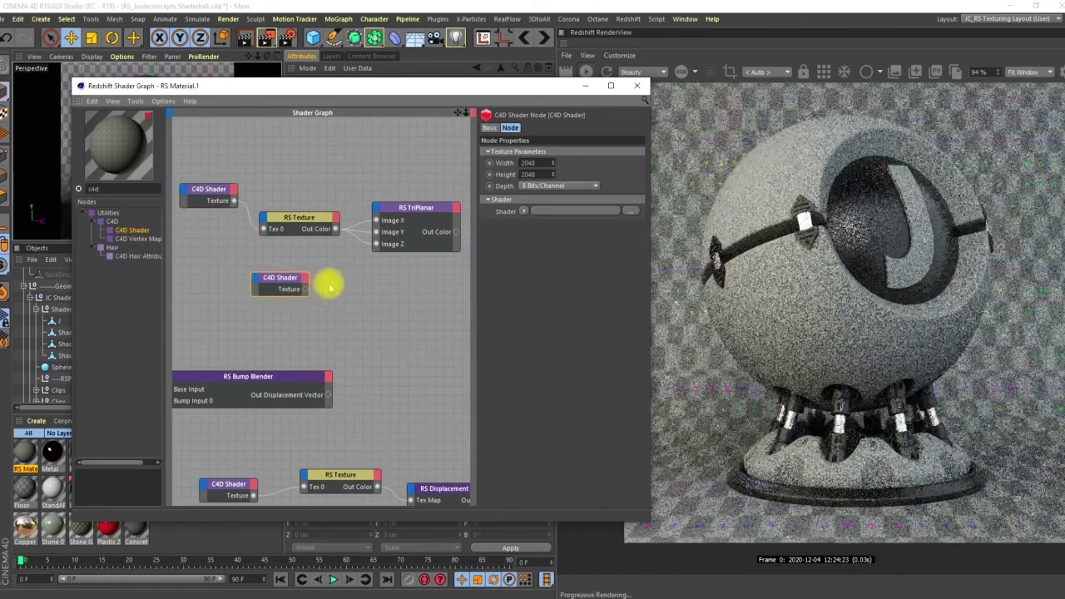
Duplicate the color branch's RS Texture and TriPlanar below it, and connect the new C4D Shader to the duplicated texture's Tex 0
middle_click_drag(309, 308, 277, 303)
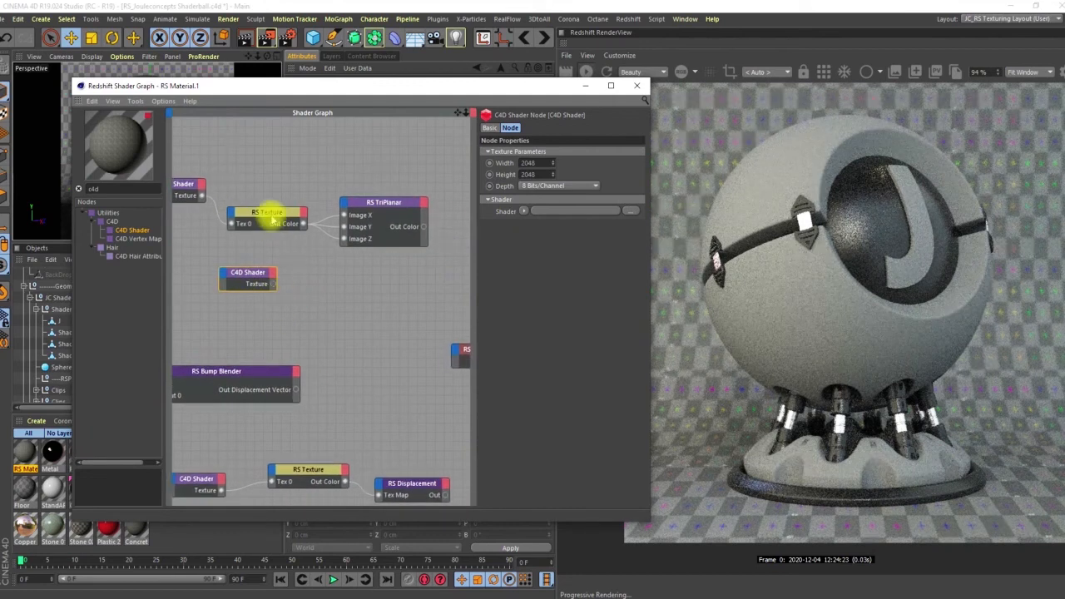
left_click_drag(367, 166, 261, 273)
left_click(233, 285)
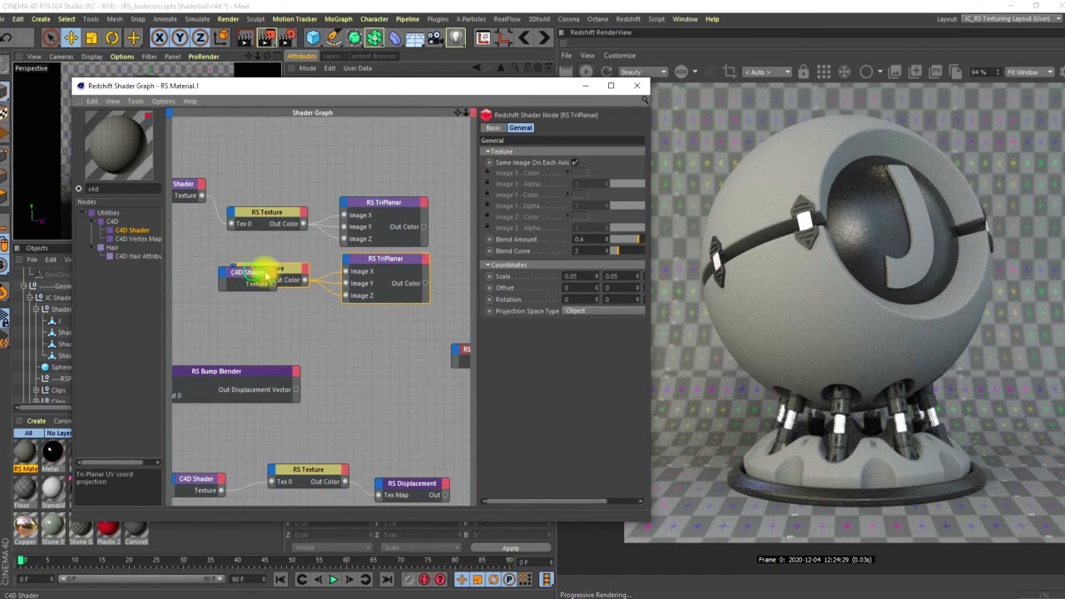
middle_click_drag(257, 276, 309, 271)
left_click(299, 275)
left_click_drag(301, 275, 237, 270)
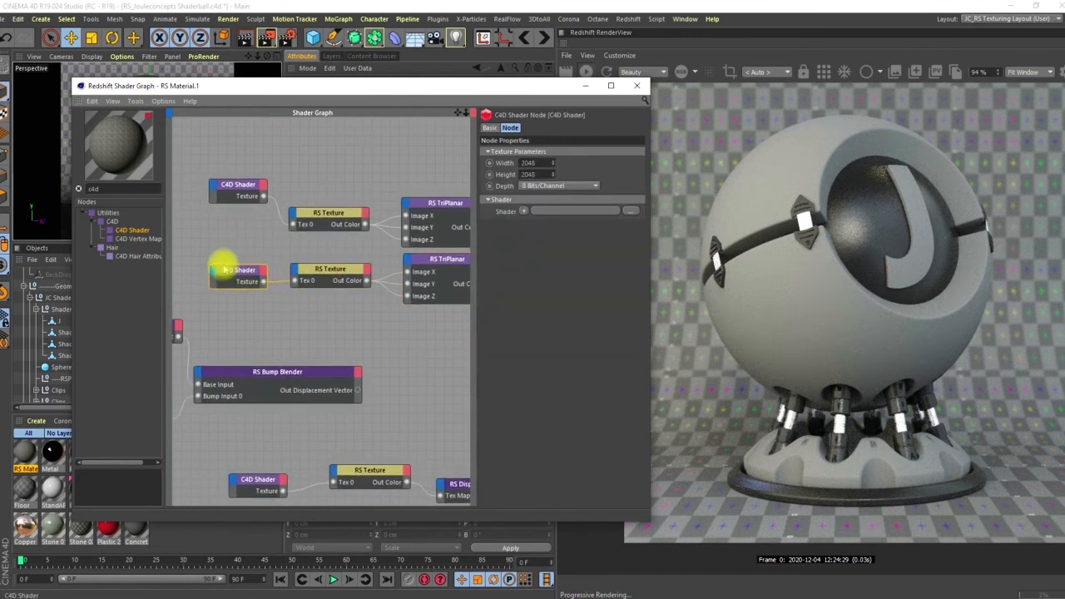
Load an Ambient Occlusion shader into the new C4D Shader node, enabling Self Shadowing Only and setting Contrast to 50%
left_click(524, 211)
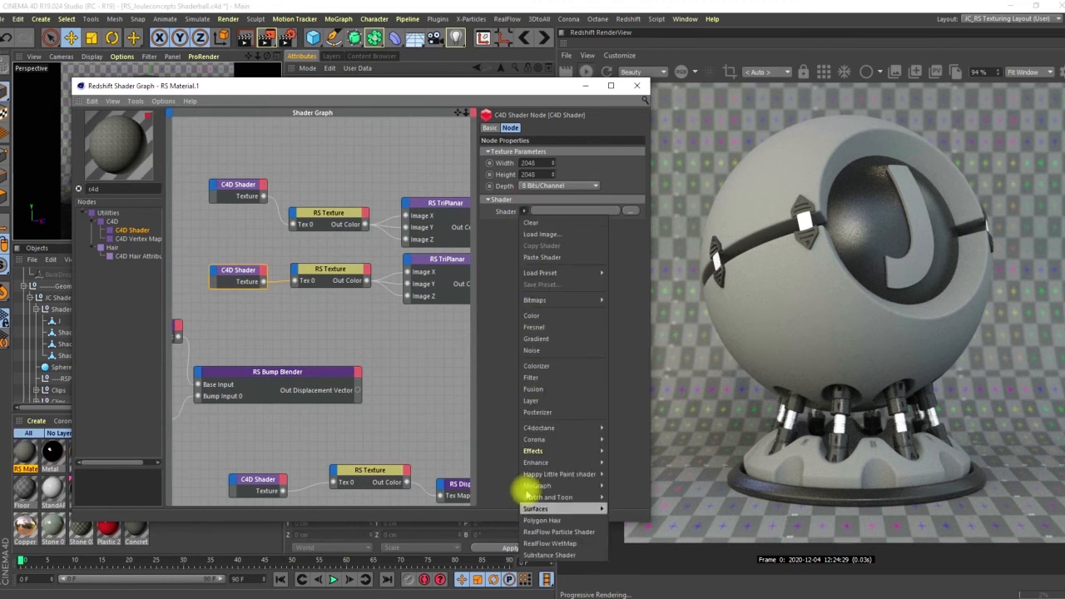
mouse_move(589, 449)
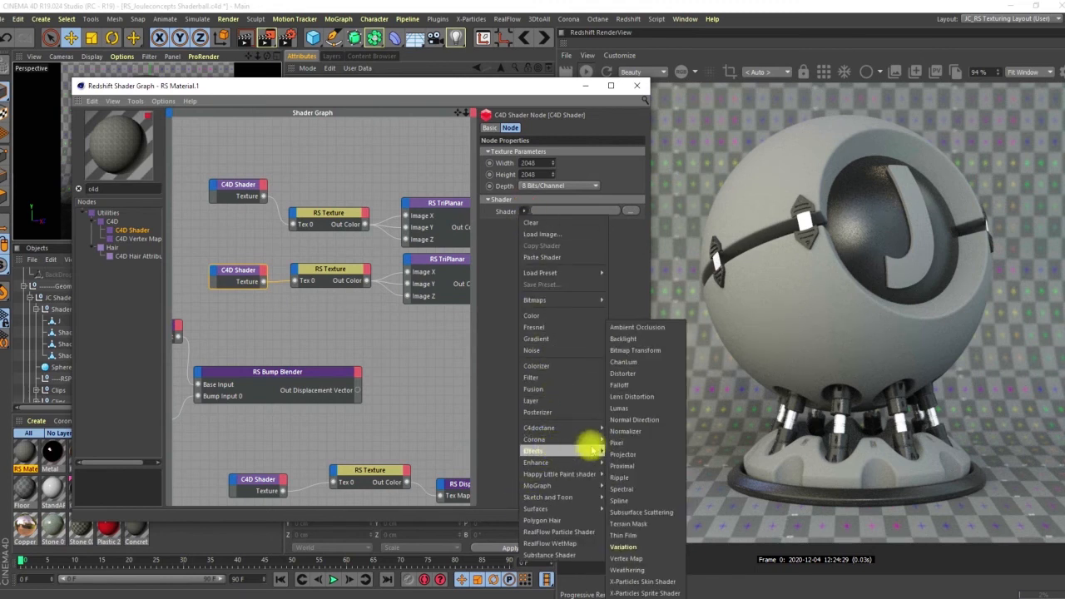
left_click(638, 327)
left_click_drag(549, 80, 147, 82)
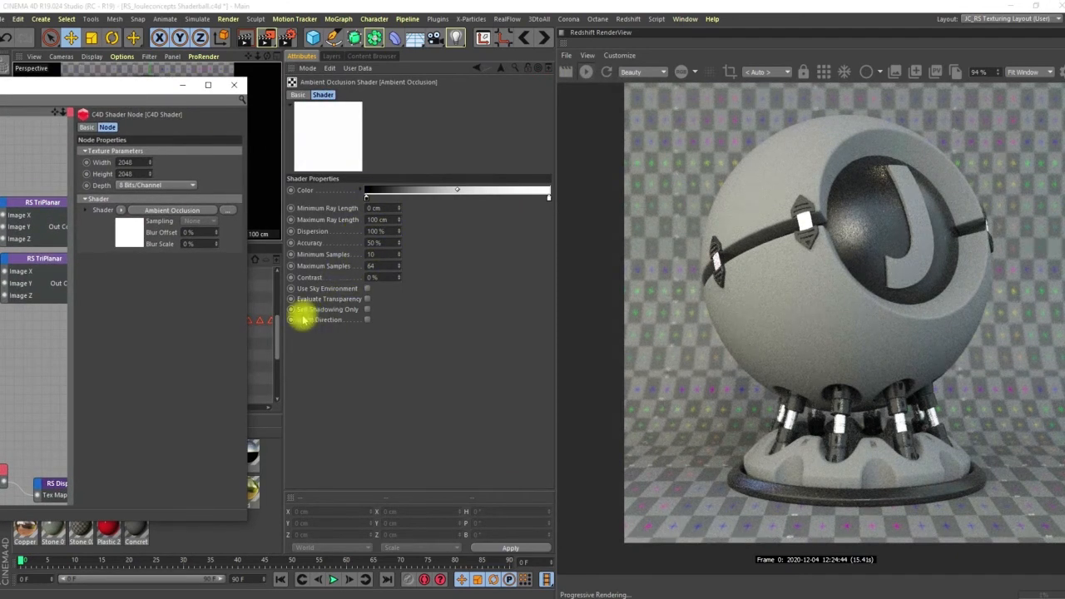
left_click(367, 309)
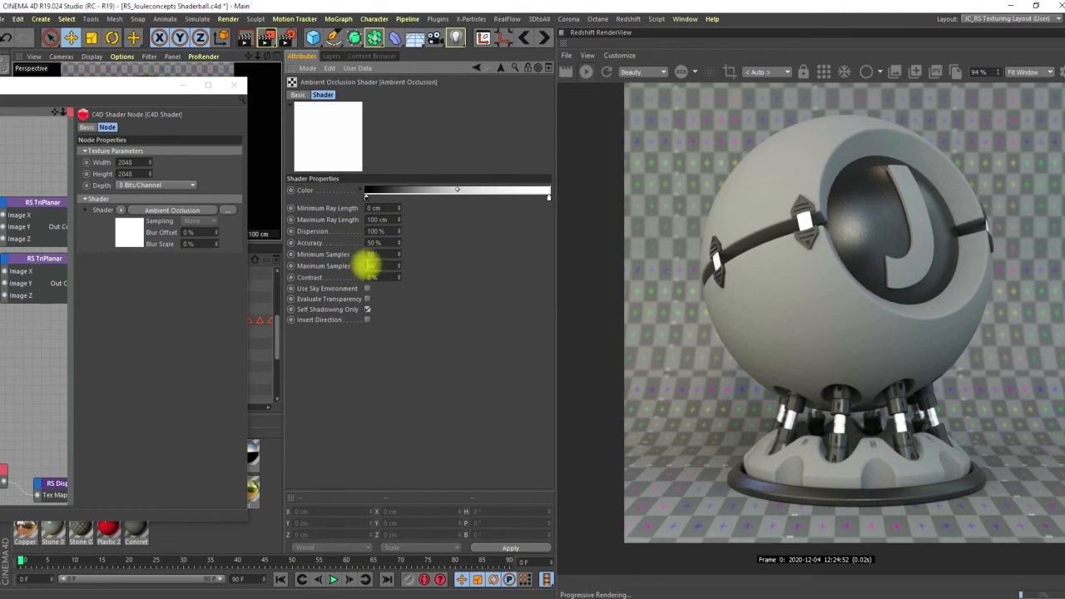
double_click(374, 277)
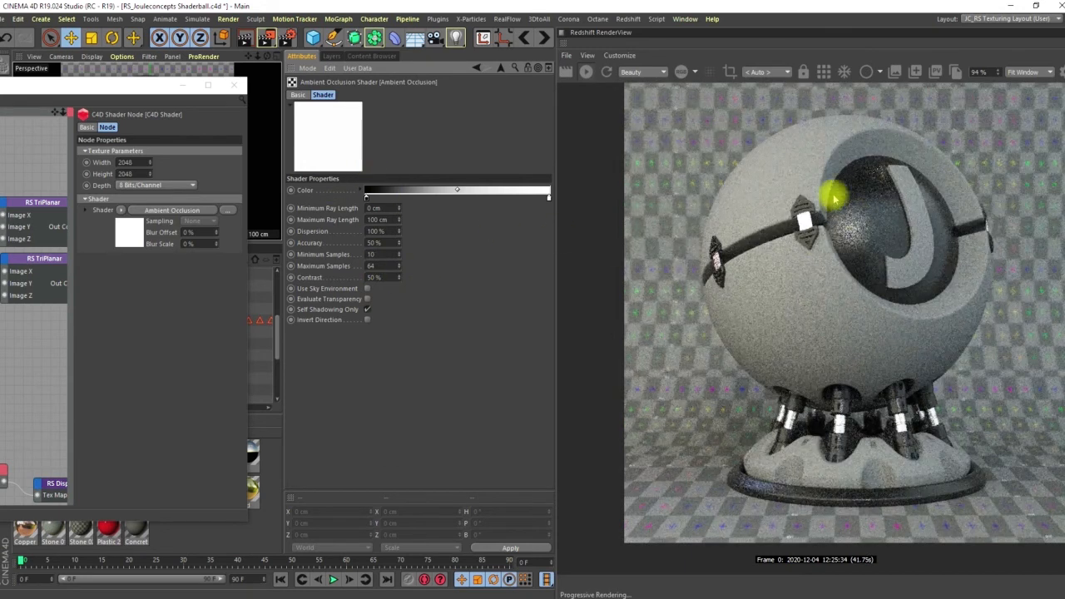
Connect the color TriPlanar to the RS Material's Diffuse Color and the Ambient Occlusion TriPlanar to its Diffuse Weight
left_click_drag(171, 84, 467, 122)
middle_click_drag(270, 292, 248, 291)
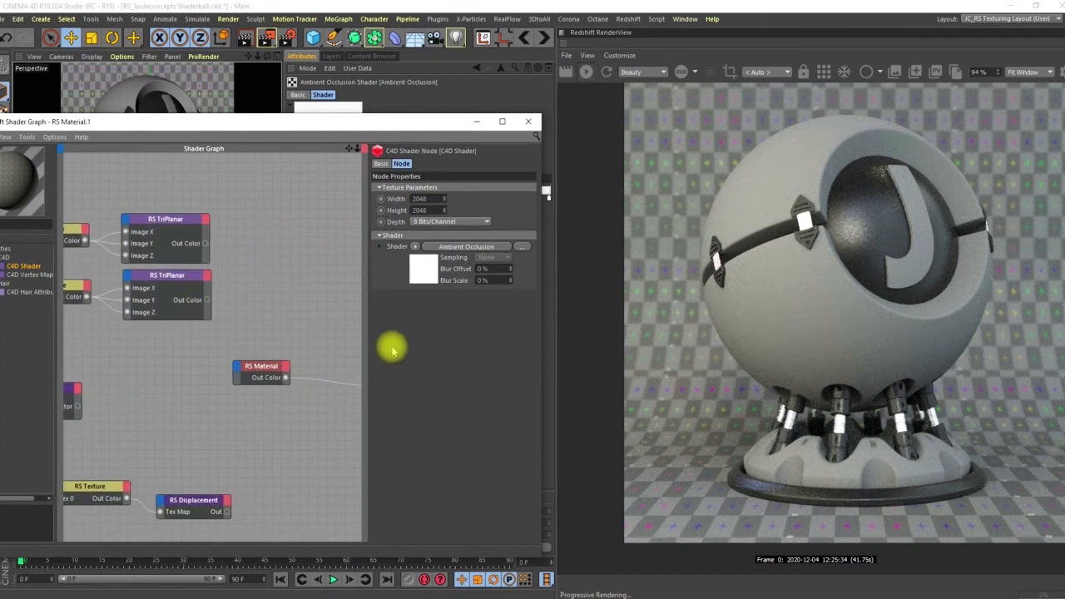
left_click_drag(255, 368, 293, 329)
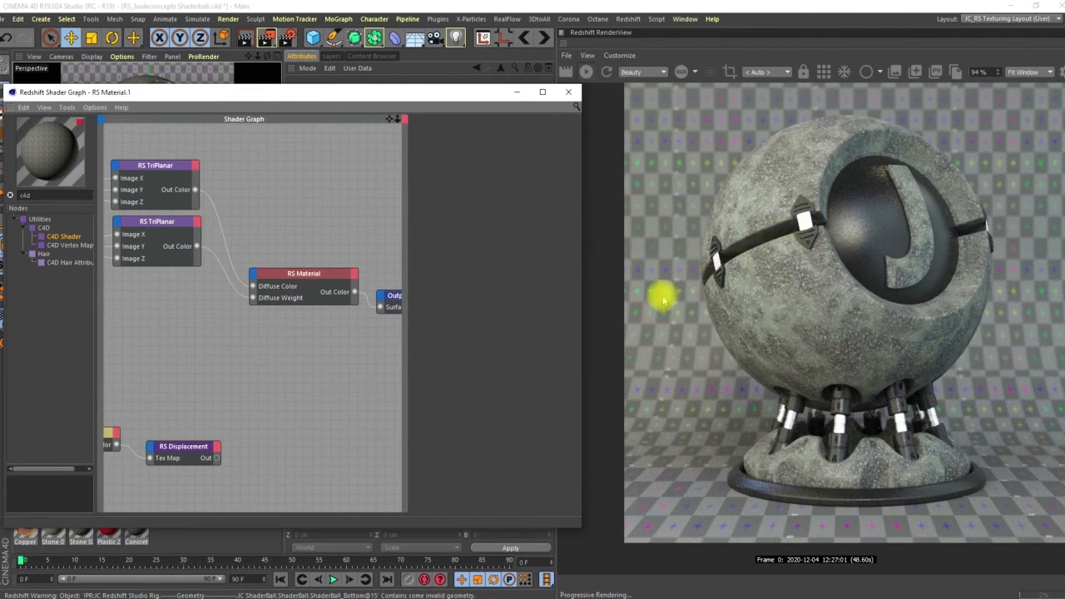
Stop the interactive render, disconnect the RS Material from the Output node and move the Output farther away
middle_click_drag(291, 256, 253, 238)
scroll(259, 282, "down", 1)
scroll(258, 282, "down", 1)
scroll(296, 248, "down", 1)
scroll(267, 258, "down", 1)
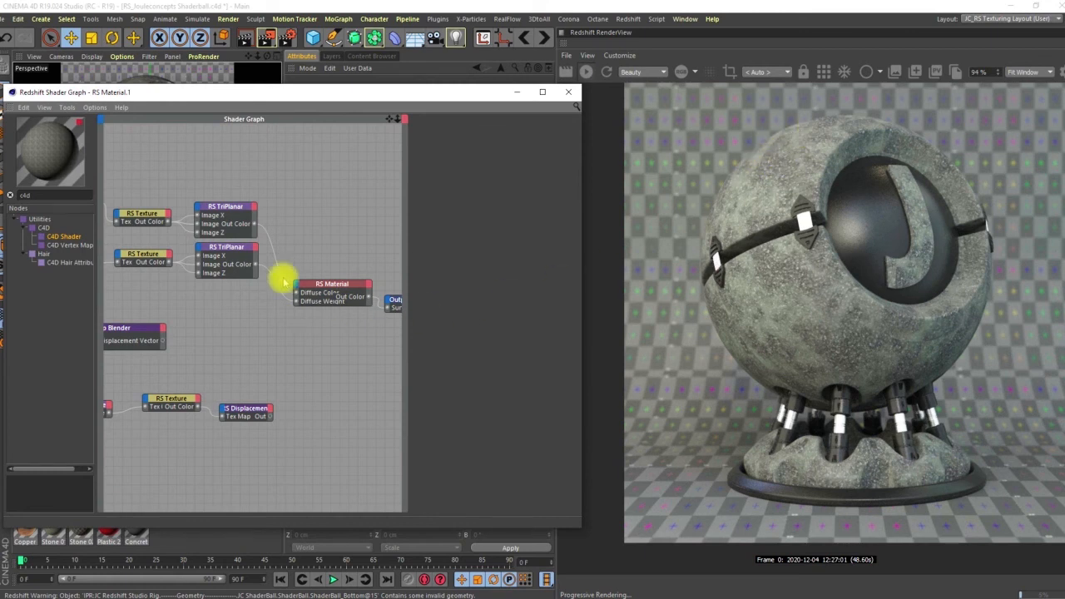
middle_click_drag(269, 231, 209, 226)
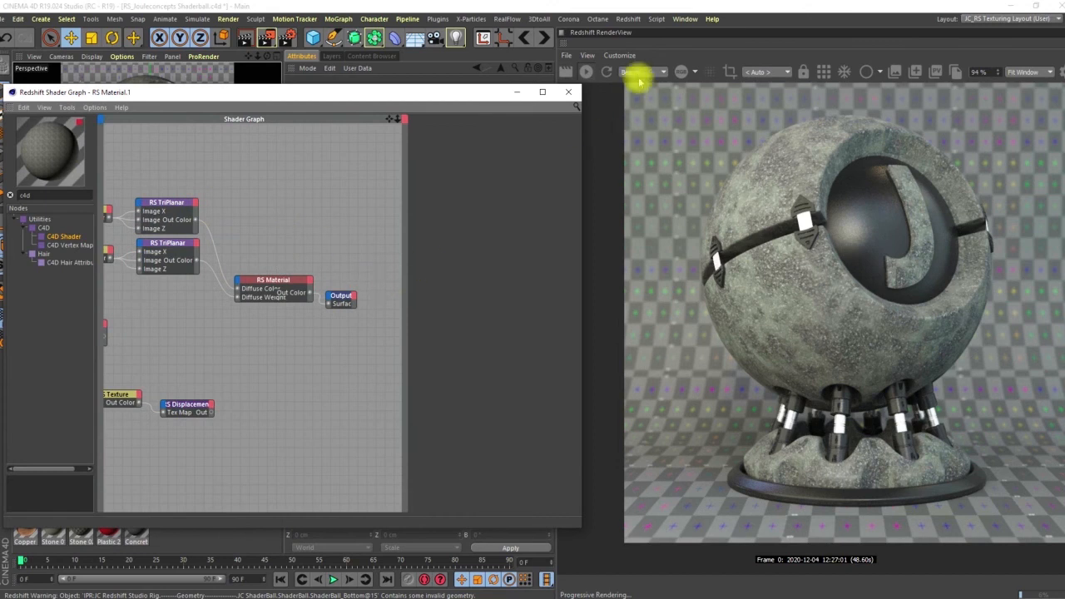
left_click(587, 73)
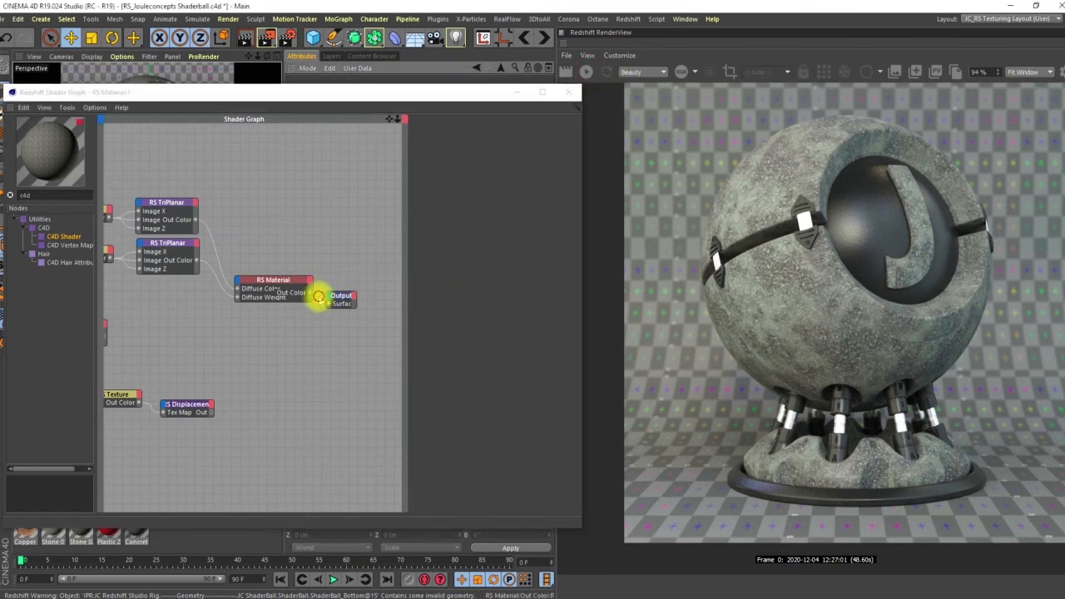
left_click_drag(319, 296, 352, 297)
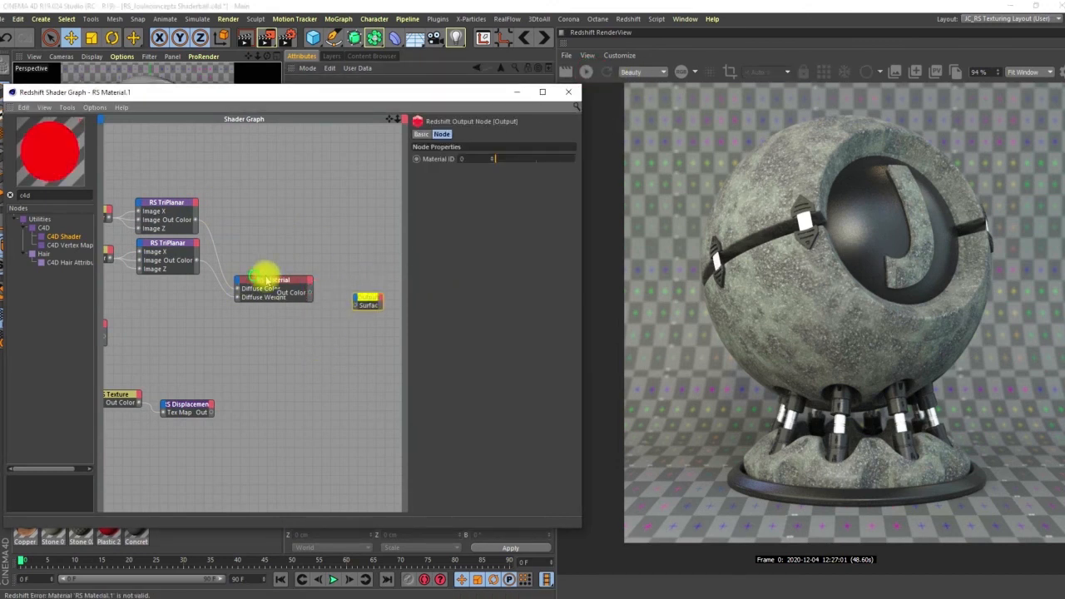
Move the color and Ambient Occlusion TriPlanar branches farther up from the RS Material
middle_click_drag(266, 280, 348, 271)
middle_click_drag(260, 243, 311, 300)
mouse_move(227, 276)
middle_mouse_down()
mouse_move(266, 269)
mouse_move(193, 238)
middle_mouse_up()
left_click_drag(330, 206, 114, 308)
left_click_drag(268, 236, 261, 157)
middle_click_drag(258, 222, 363, 239)
middle_click_drag(274, 308, 328, 214)
left_click_drag(310, 222, 121, 308)
middle_click_drag(250, 239, 299, 232)
left_click_drag(333, 196, 116, 312)
left_click_drag(353, 259, 307, 277)
middle_click_drag(328, 278, 150, 261)
Move the displacement branch beneath the RS Material and stagger its C4D Shader, RS Texture and RS Displacement nodes diagonally
left_click_drag(356, 362, 141, 298)
left_click_drag(323, 320, 343, 361)
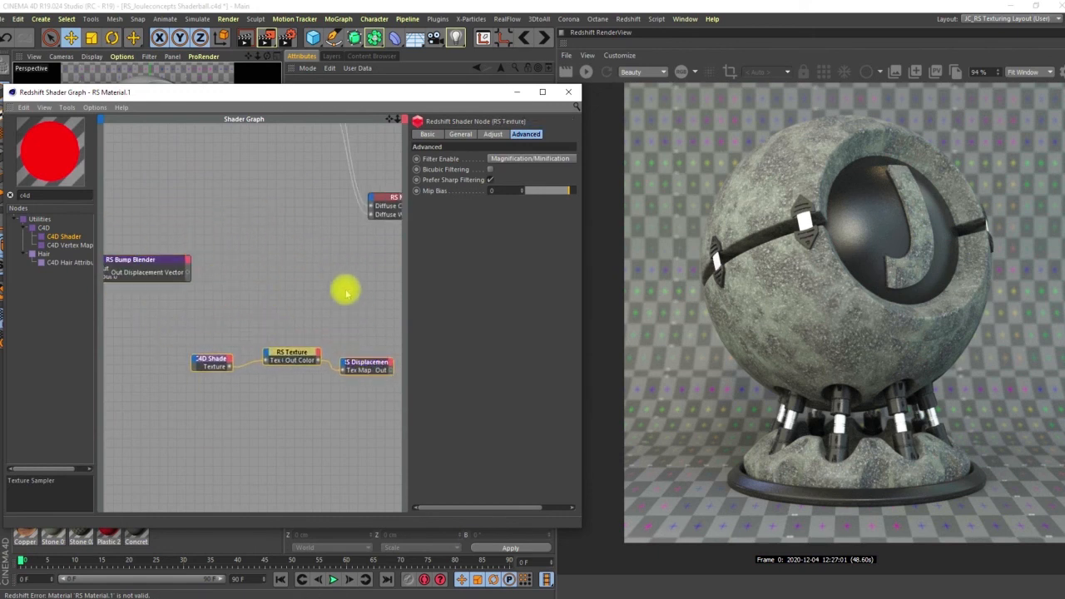
middle_click_drag(350, 300, 219, 285)
left_click_drag(225, 362, 310, 282)
left_click(243, 251)
left_click_drag(226, 277, 247, 315)
left_click_drag(144, 281, 208, 348)
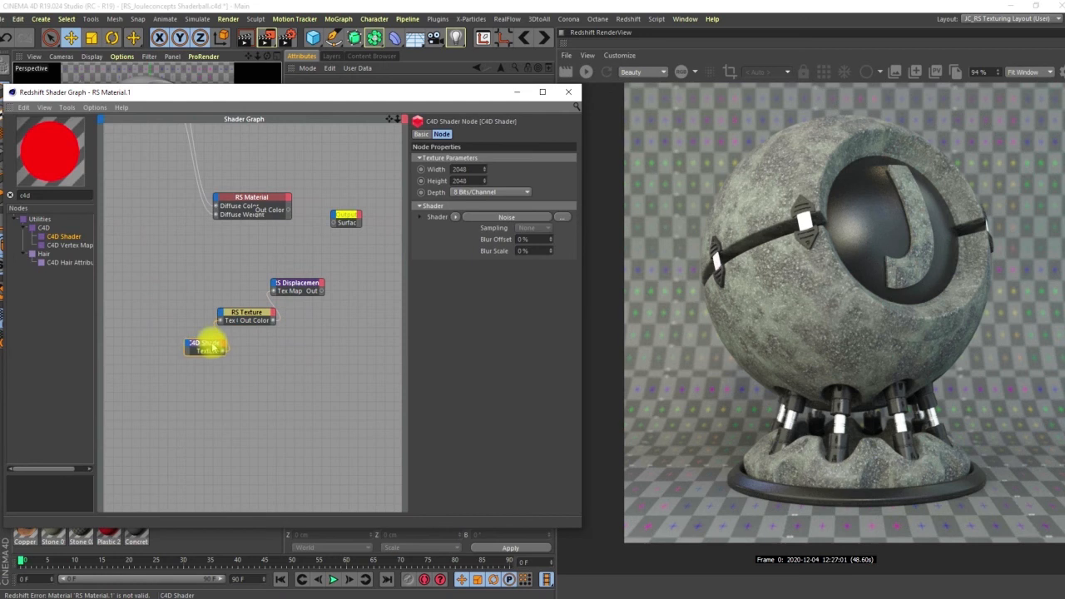
Add another C4D Shader node below the Ambient Occlusion branch
middle_click_drag(202, 302, 347, 349)
middle_click_drag(274, 336, 305, 345)
middle_click_drag(223, 342, 372, 331)
middle_click_drag(303, 293, 197, 395)
middle_click_drag(329, 329, 216, 306)
left_click_drag(42, 197, 12, 200)
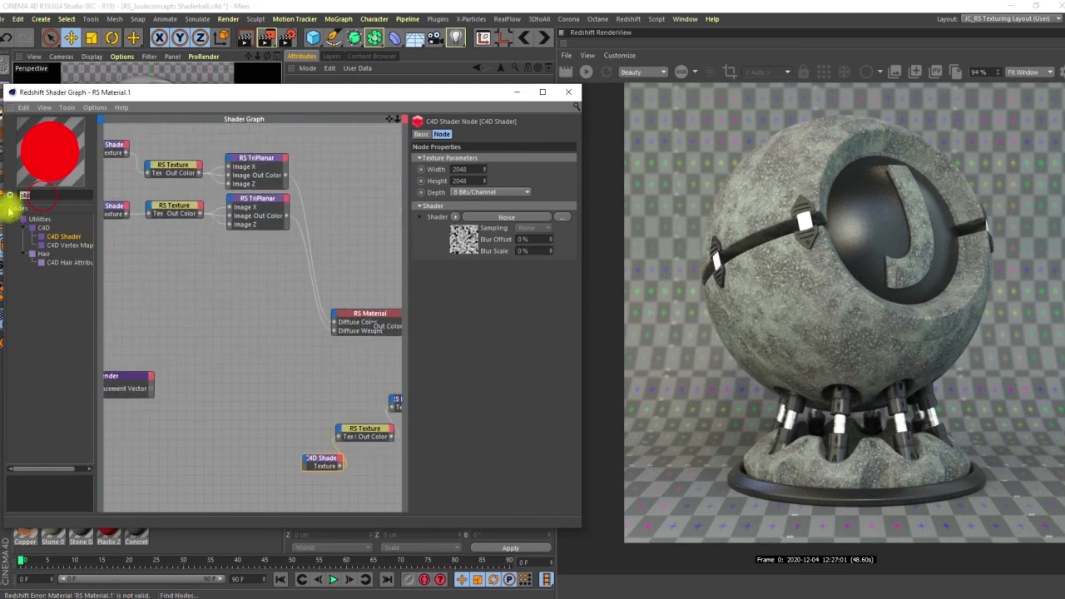
left_click_drag(71, 237, 131, 264)
Place a duplicated RS Texture and TriPlanar pair as a third branch, connect the new C4D Shader to it and align the nodes
mouse_move(257, 257)
left_mouse_down()
mouse_move(178, 205)
mouse_move(191, 265)
mouse_move(200, 258)
left_mouse_up()
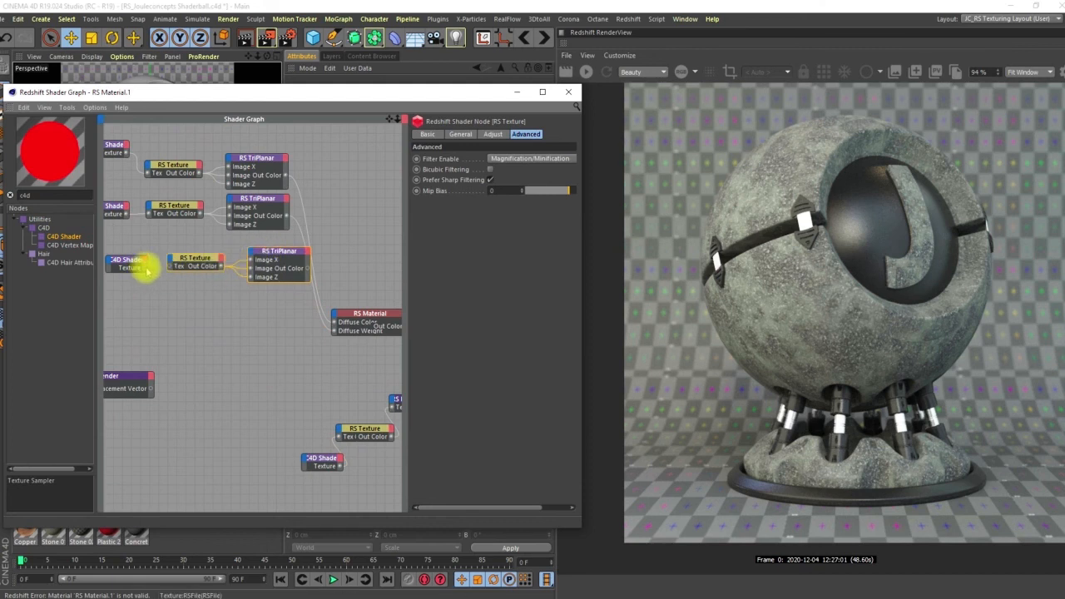
left_click_drag(169, 268, 169, 267)
left_click_drag(263, 295, 128, 253)
left_click_drag(265, 253, 246, 256)
middle_click_drag(152, 274, 222, 272)
Load a Noise shader into the third branch's C4D Shader and set its noise type to Poxo
left_click(182, 268)
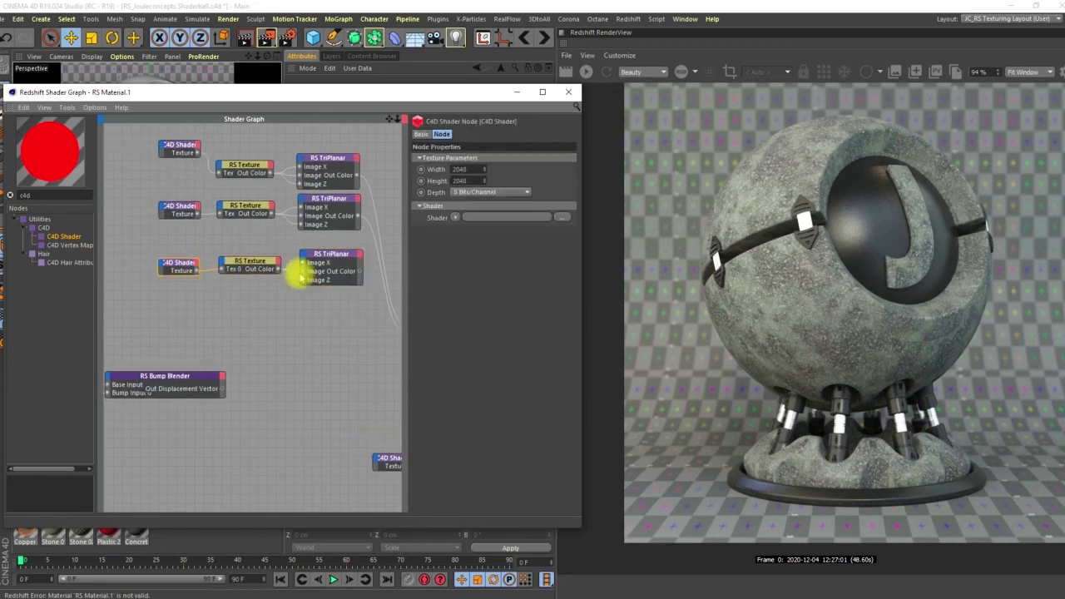
left_click(455, 216)
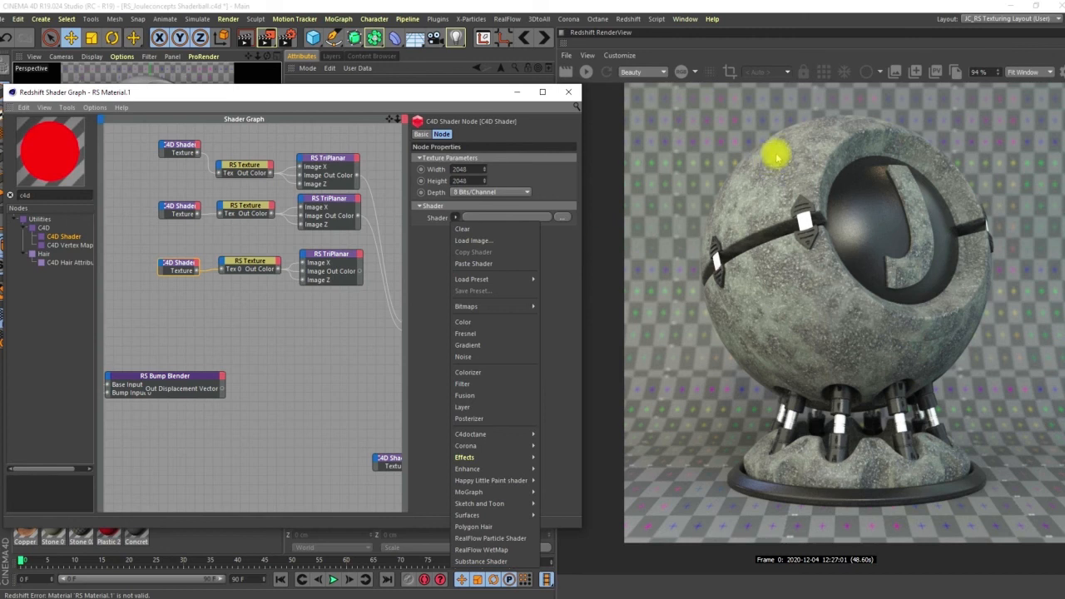
left_click(472, 357)
left_click(462, 242)
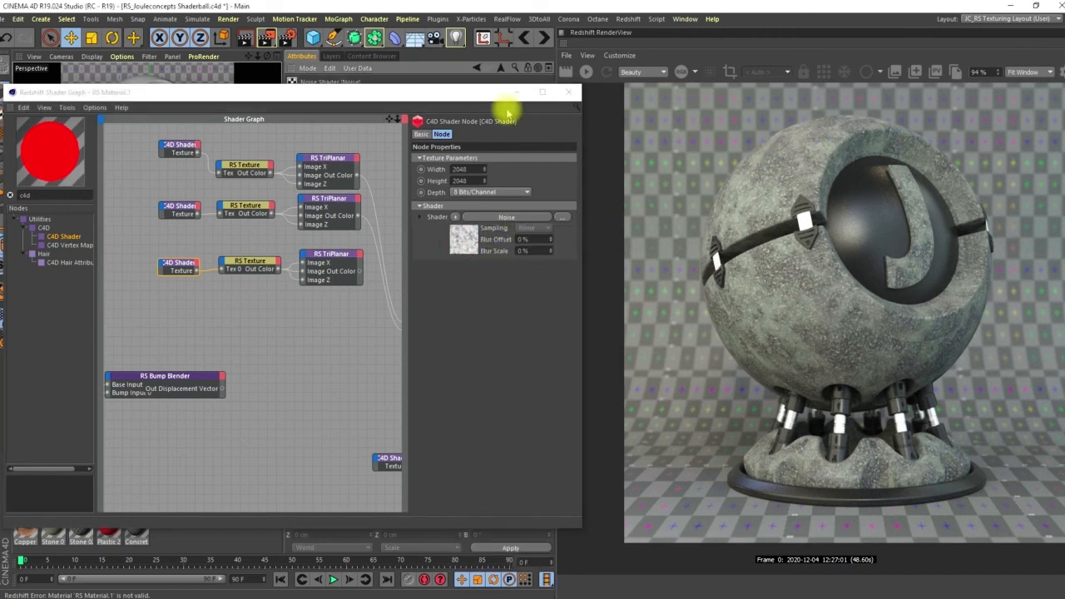
left_click_drag(470, 89, 119, 84)
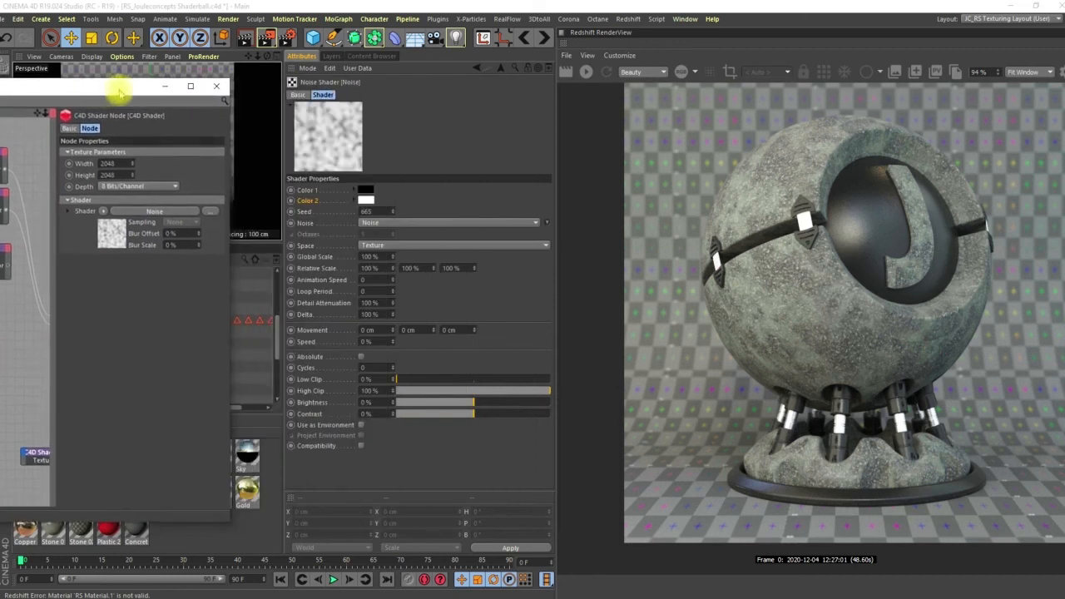
left_click(381, 224)
left_click(383, 443)
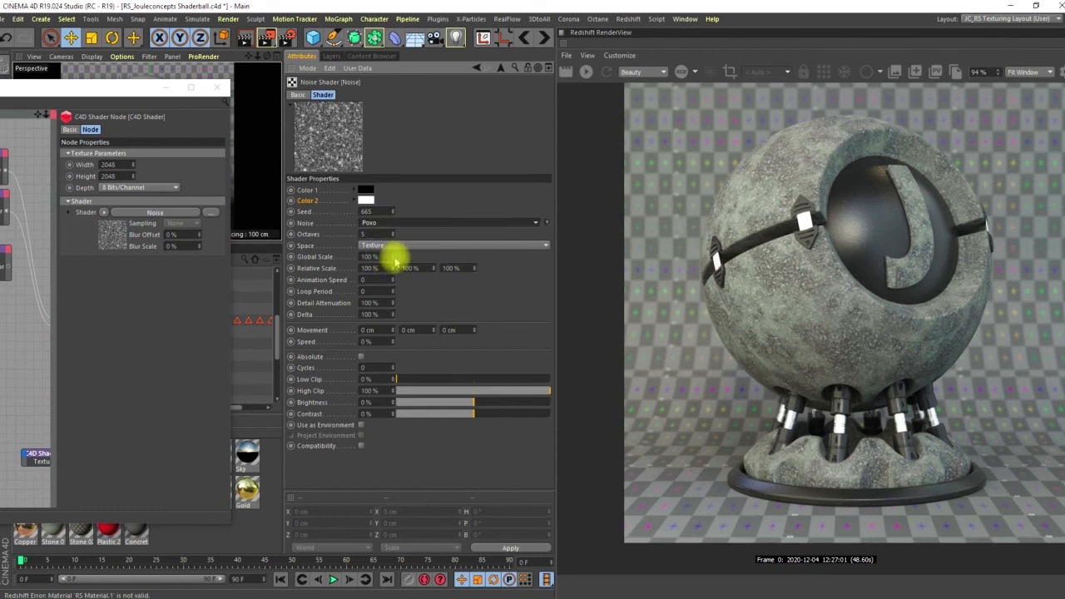
Set the Poxo noise's Global Scale to 17%, using a separate enlarged preview window
left_click_drag(393, 258, 400, 313)
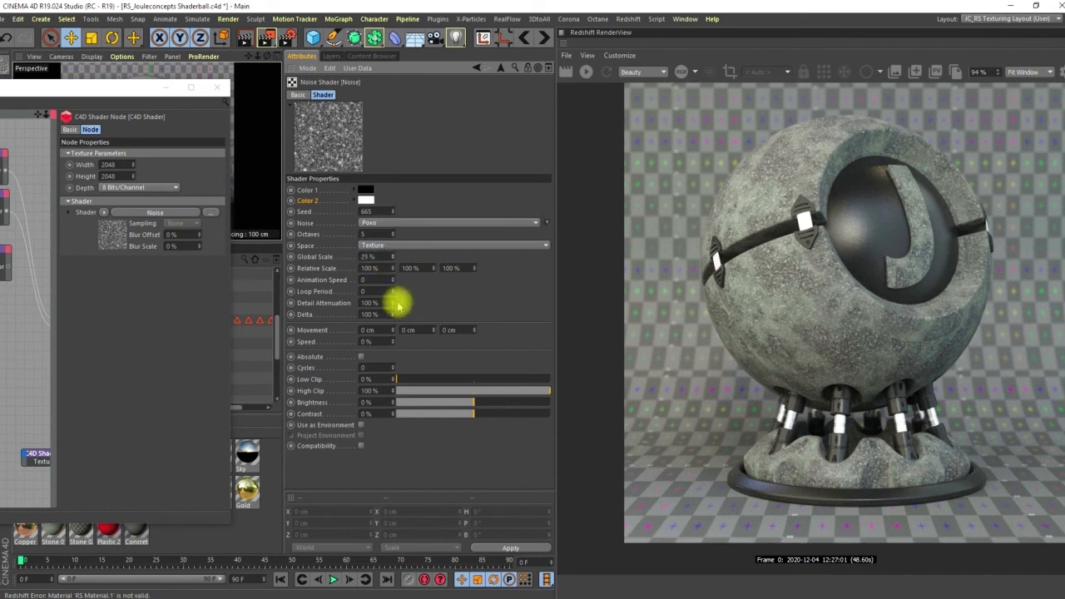
left_click_drag(394, 259, 393, 240)
right_click(345, 142)
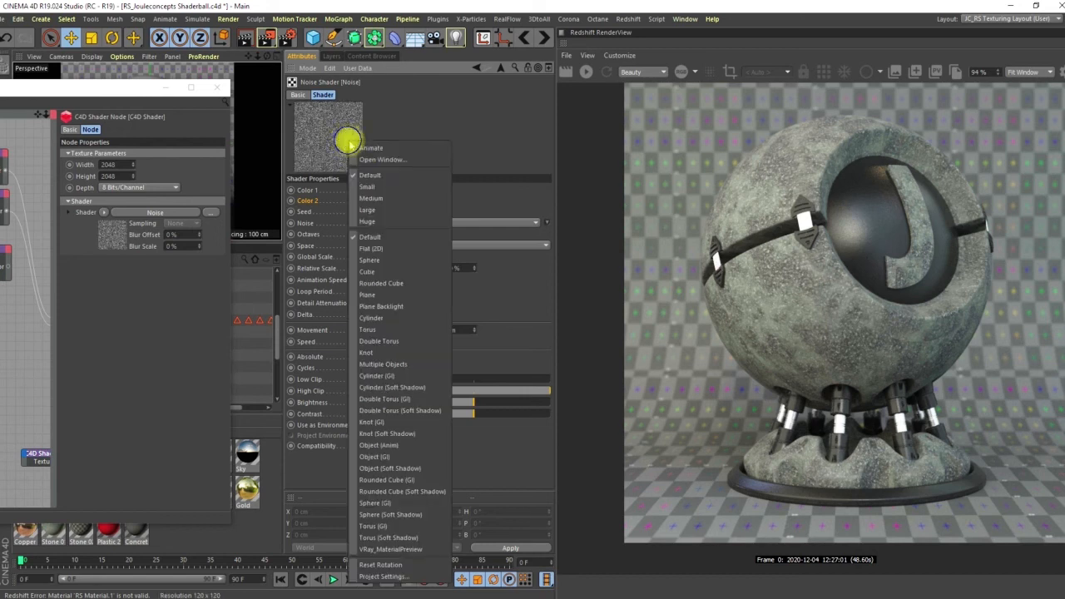
left_click(369, 155)
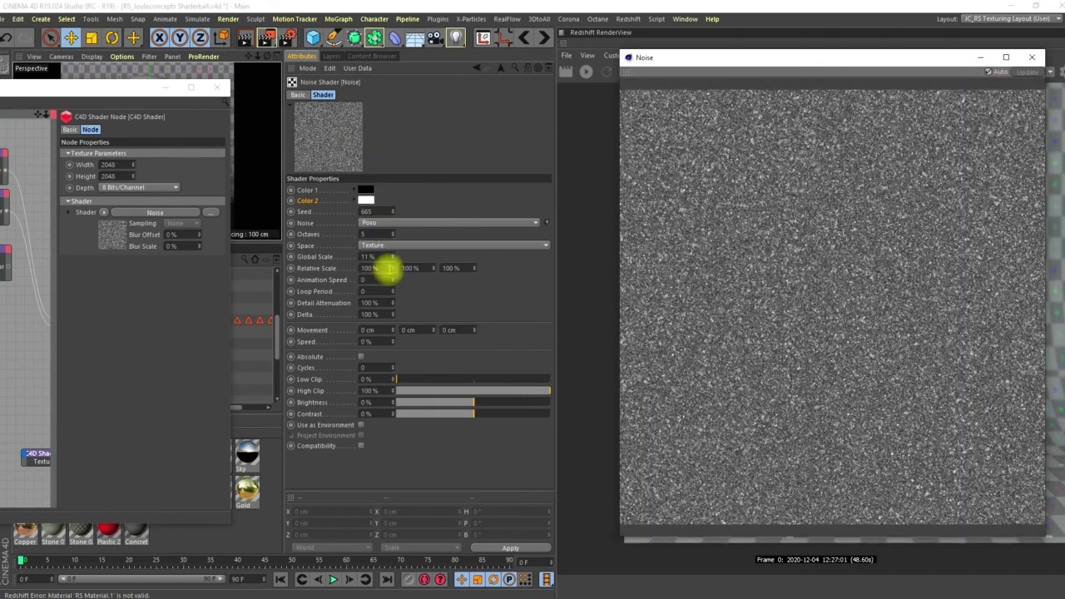
left_click_drag(392, 259, 395, 256)
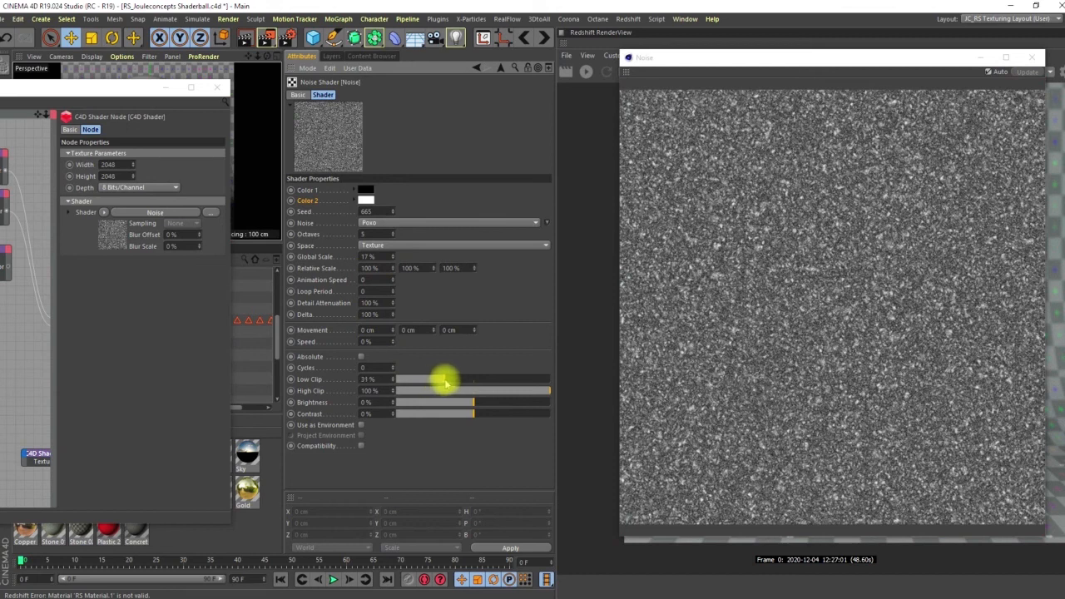
Set the Poxo noise's Low Clip to 33% and its High Clip to 71%
left_click(446, 380)
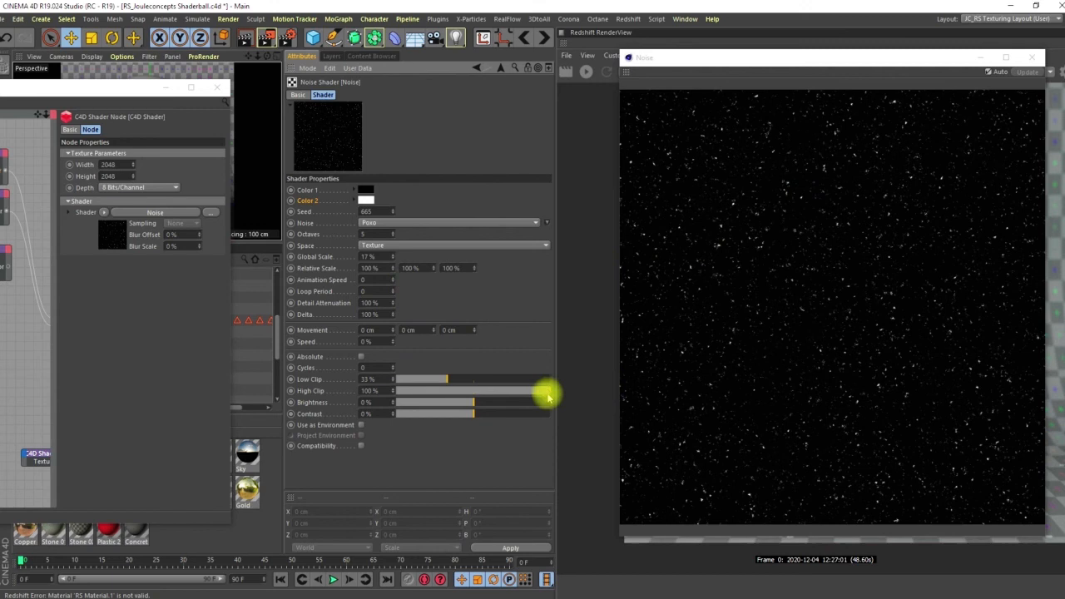
left_click_drag(538, 395, 539, 393)
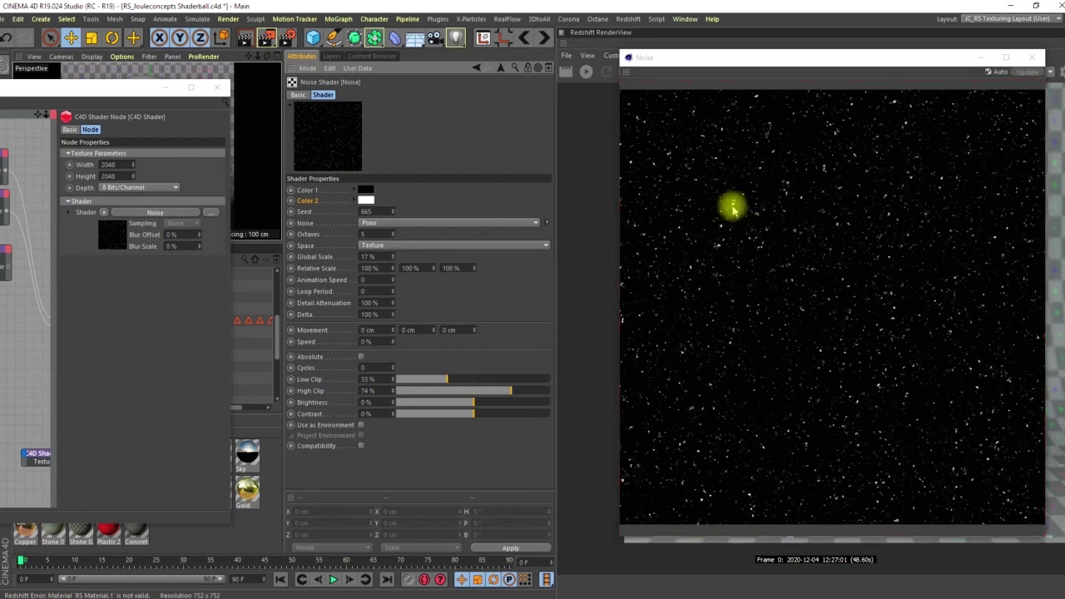
left_click_drag(544, 393, 578, 388)
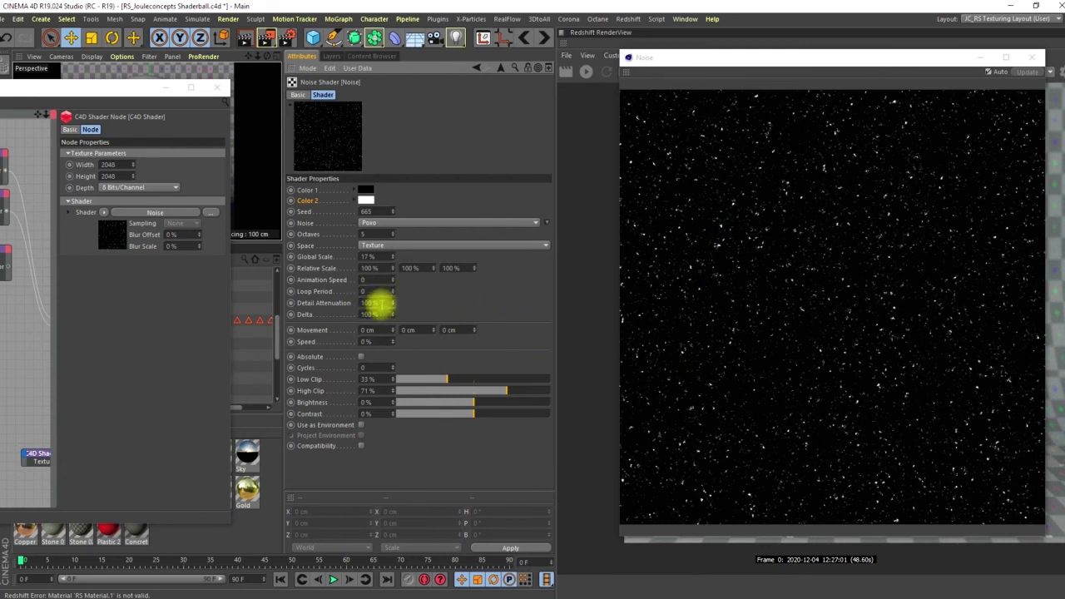
Lower the Poxo noise's Detail Attenuation to 23% and close the enlarged noise preview window
left_click(387, 304)
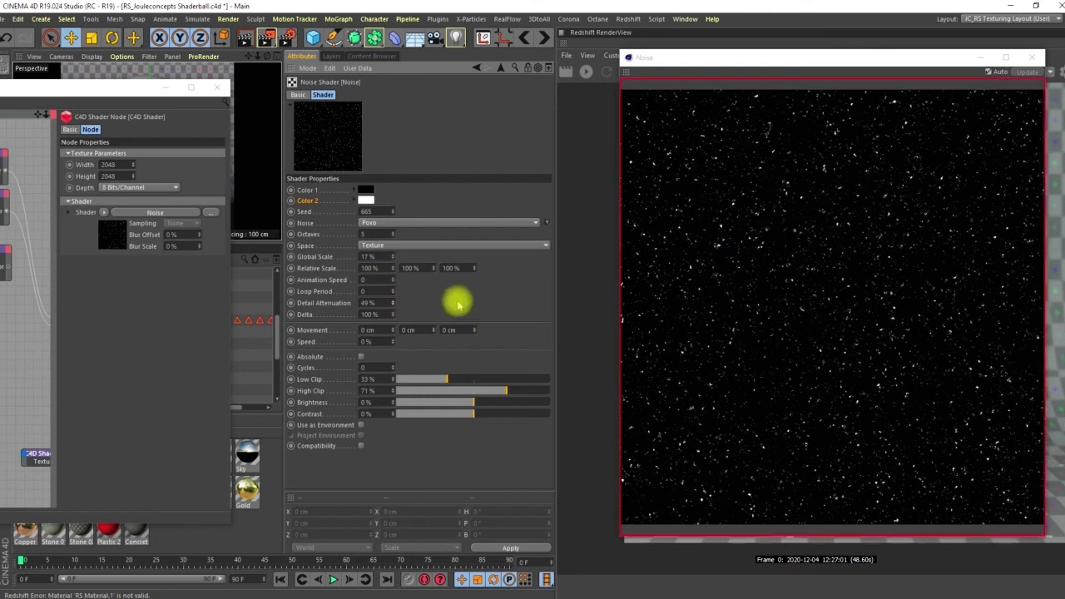
right_click(707, 145)
left_click(742, 136)
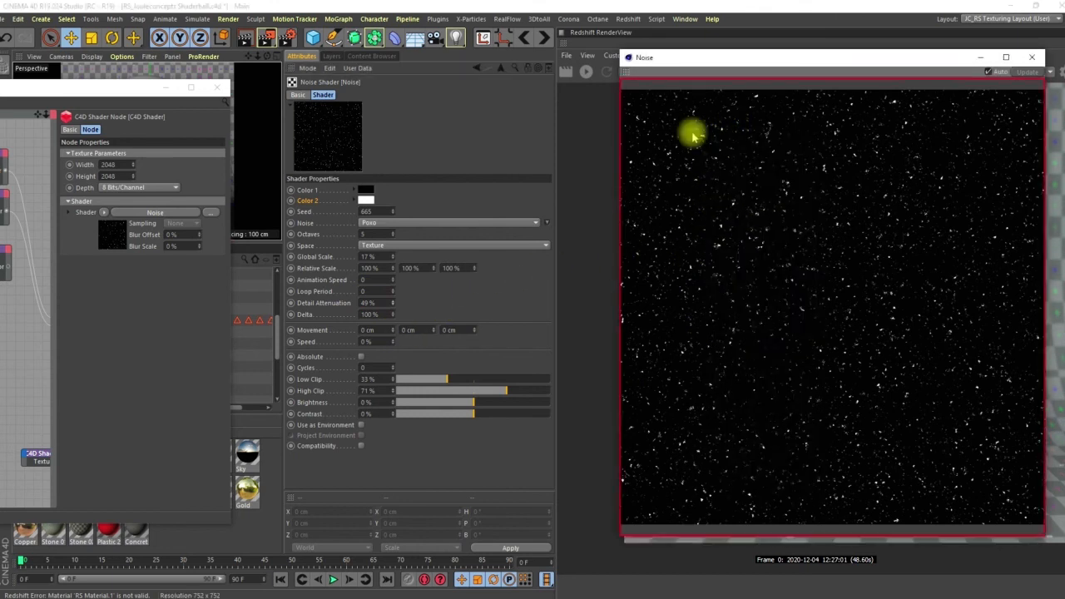
left_click(381, 314)
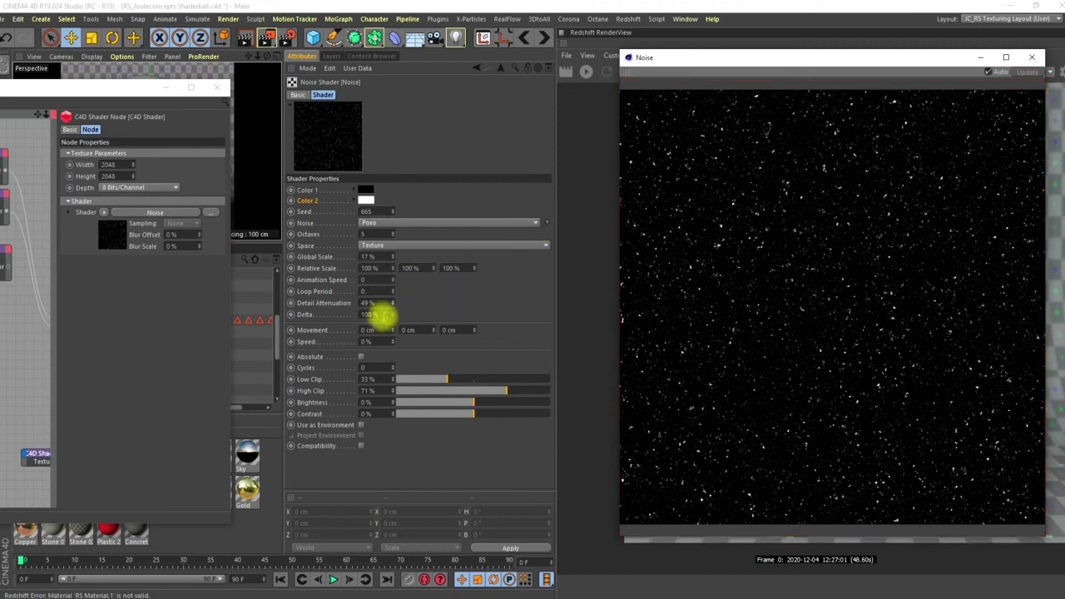
left_click(394, 304)
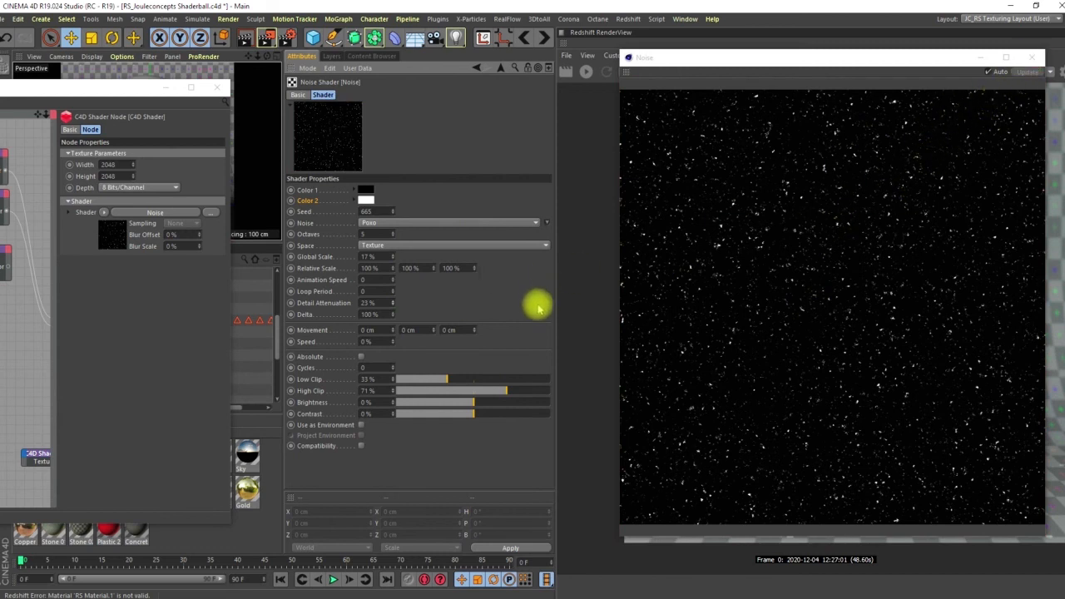
left_click(1032, 56)
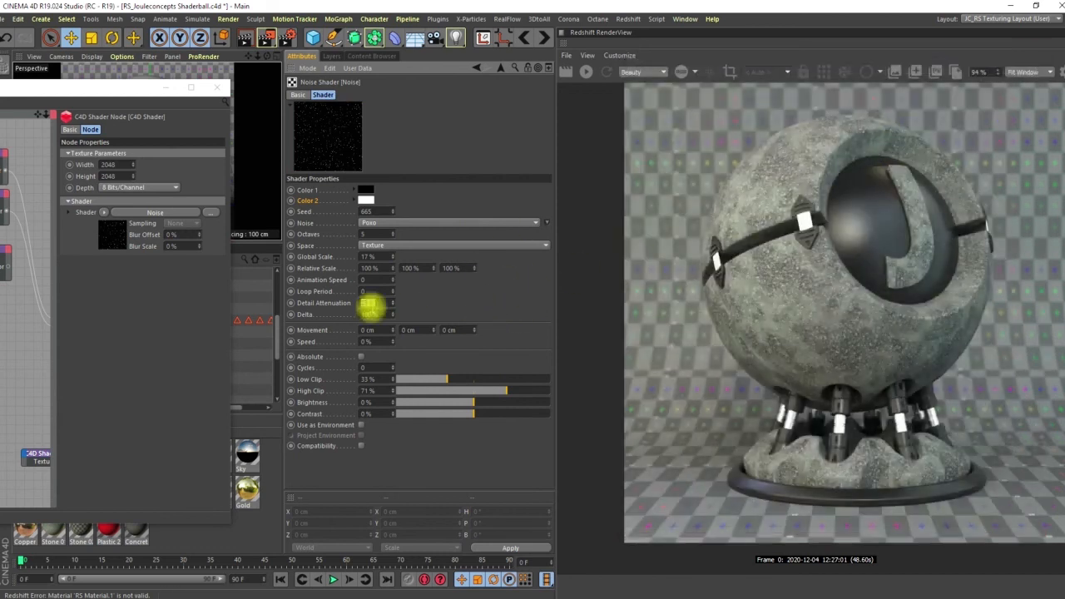
Connect the third branch's TriPlanar output to the RS Material's Refl Color input
left_click_drag(199, 94, 535, 123)
middle_click_drag(334, 300, 218, 258)
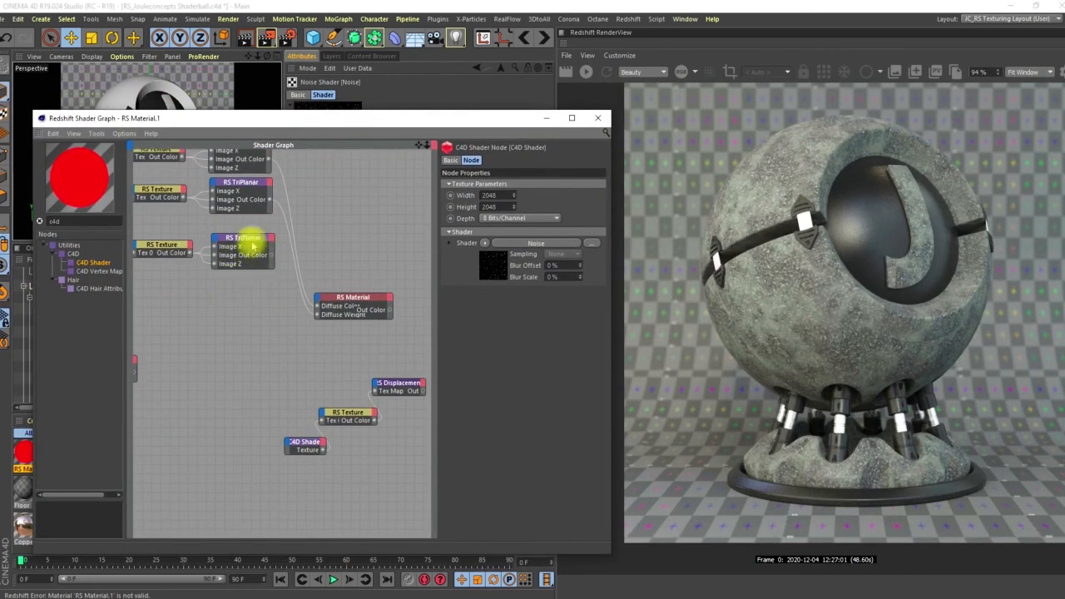
left_click(245, 239)
middle_click_drag(298, 291, 248, 249)
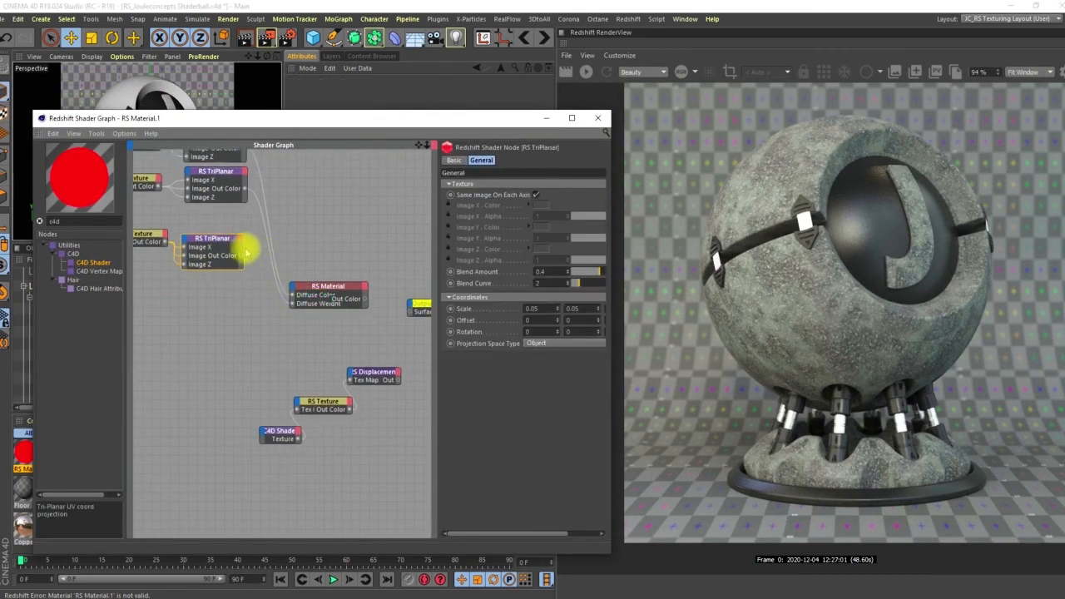
left_click_drag(243, 260, 293, 291)
mouse_move(356, 321)
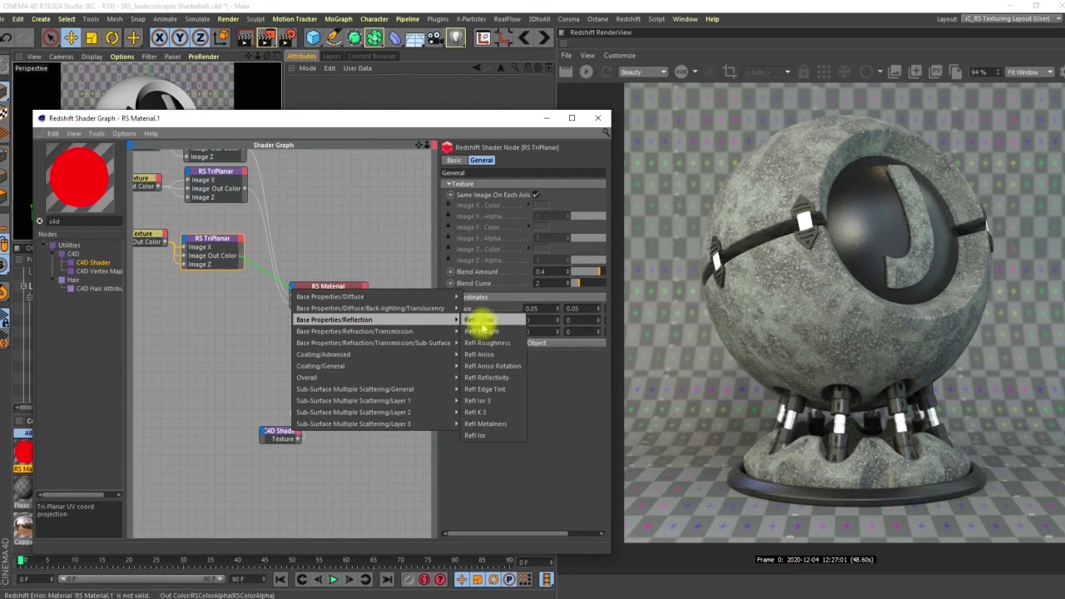
left_click(481, 321)
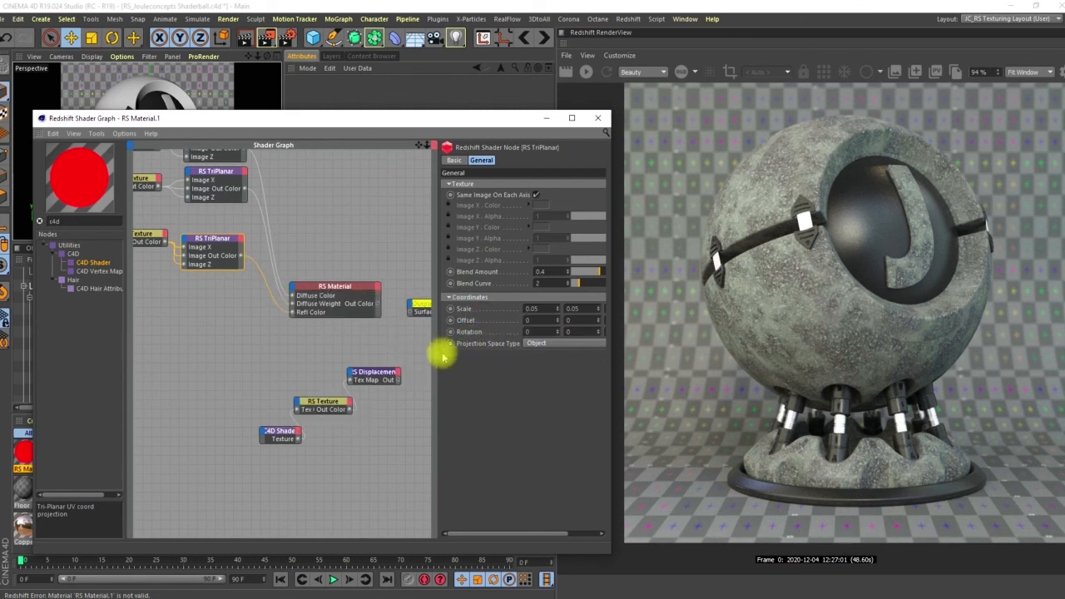
Disconnect the Diffuse Color and Diffuse Weight inputs of the RS Material, leaving only Refl Color connected
middle_click_drag(280, 311, 299, 326, "alt")
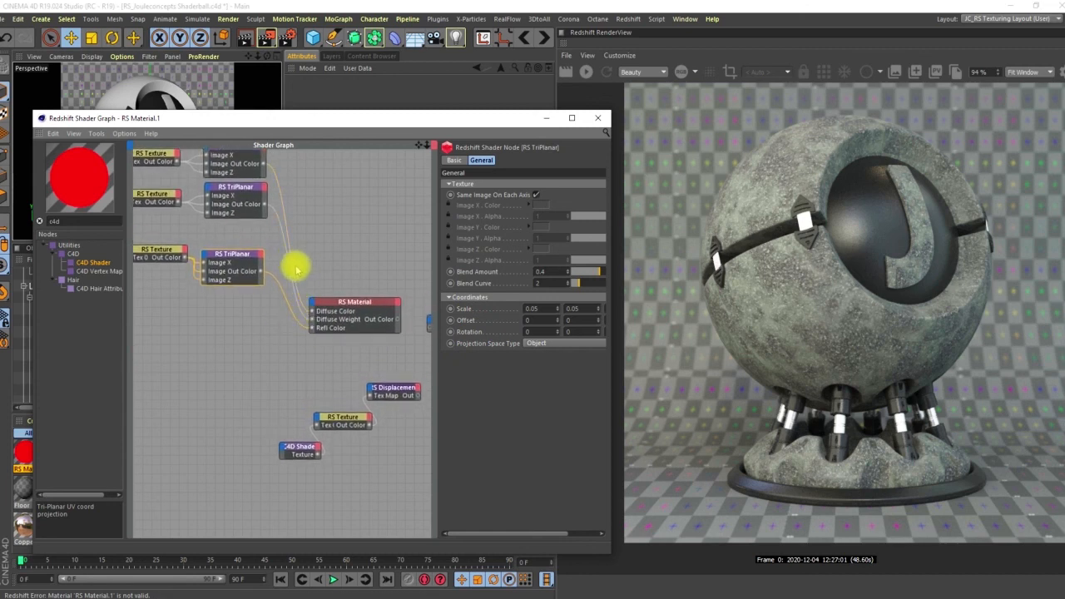
double_click(311, 311)
double_click(311, 310)
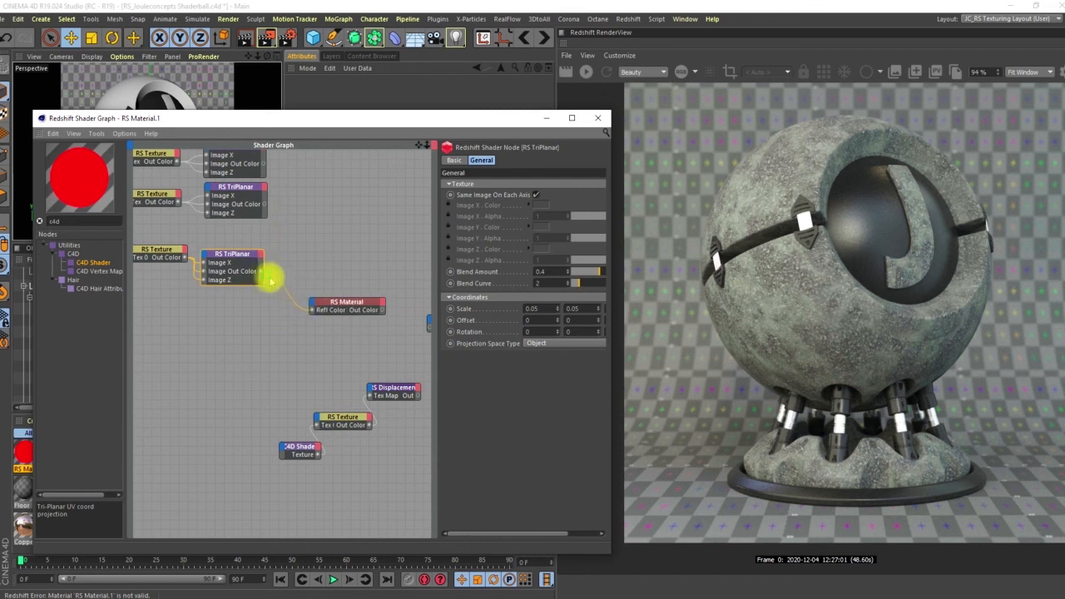
Connect the RS Material's Out Color to the Output node's Surface input to preview the reflection texture in the render
middle_click_drag(258, 240, 307, 259, "alt")
scroll(309, 263, "down", 2)
middle_click_drag(423, 316, 345, 303, "alt")
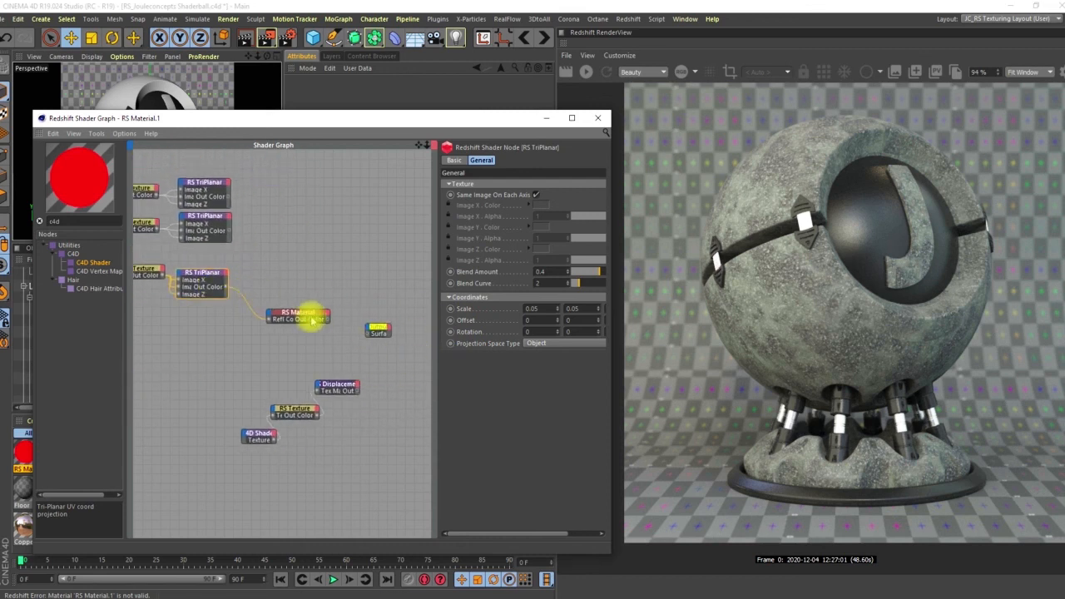
left_click(315, 322)
left_click_drag(542, 325, 607, 316)
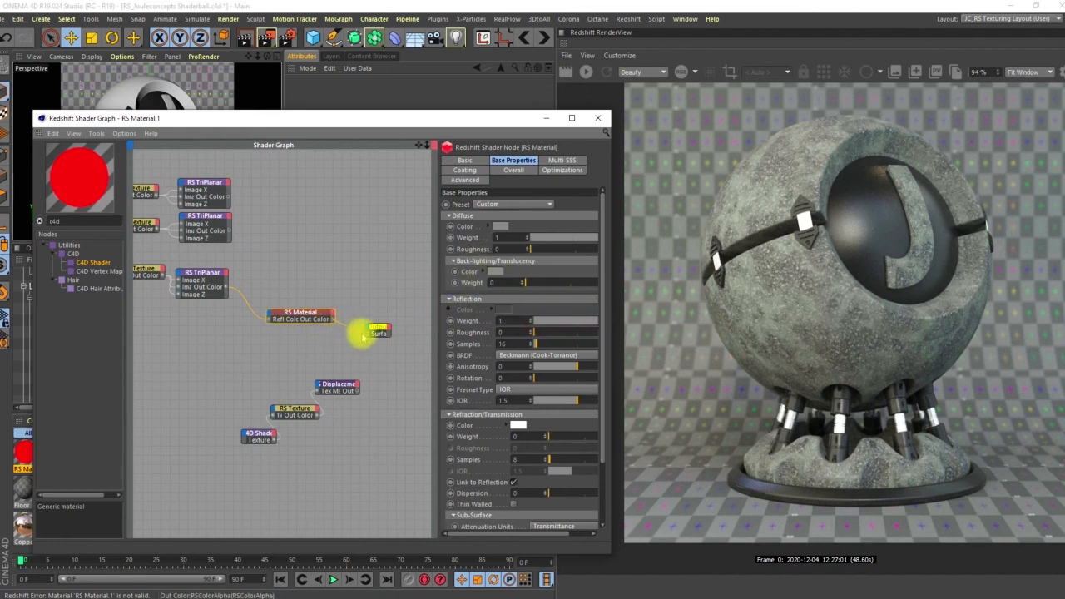
left_click_drag(369, 336, 372, 333)
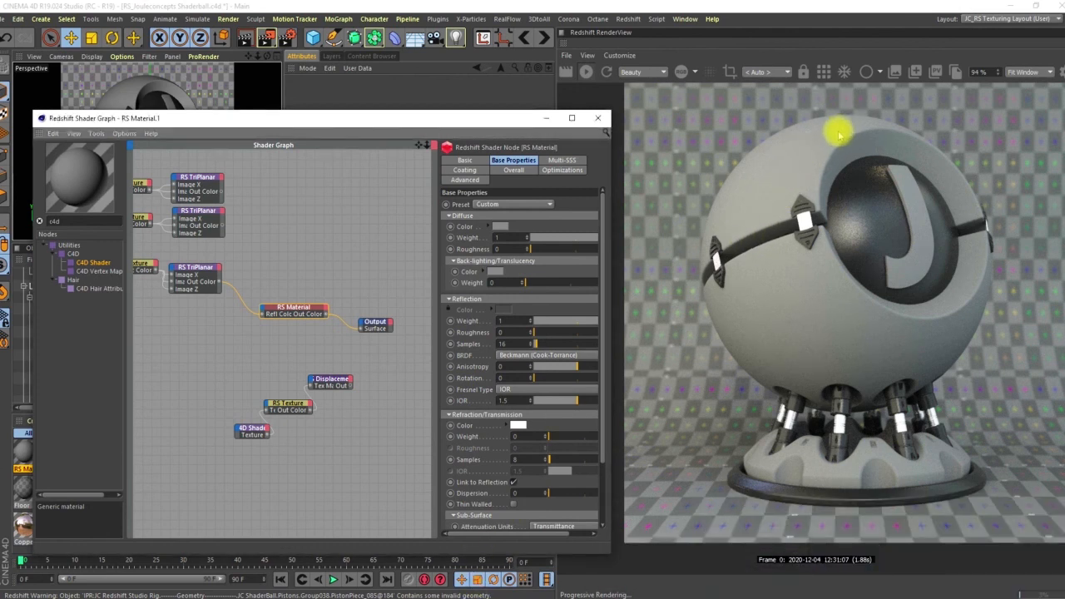
Set the RS Material's reflection IOR to 10 with the shader ball enlarged in the render view
scroll(821, 170, "up", 3)
left_click_drag(821, 164, 824, 190)
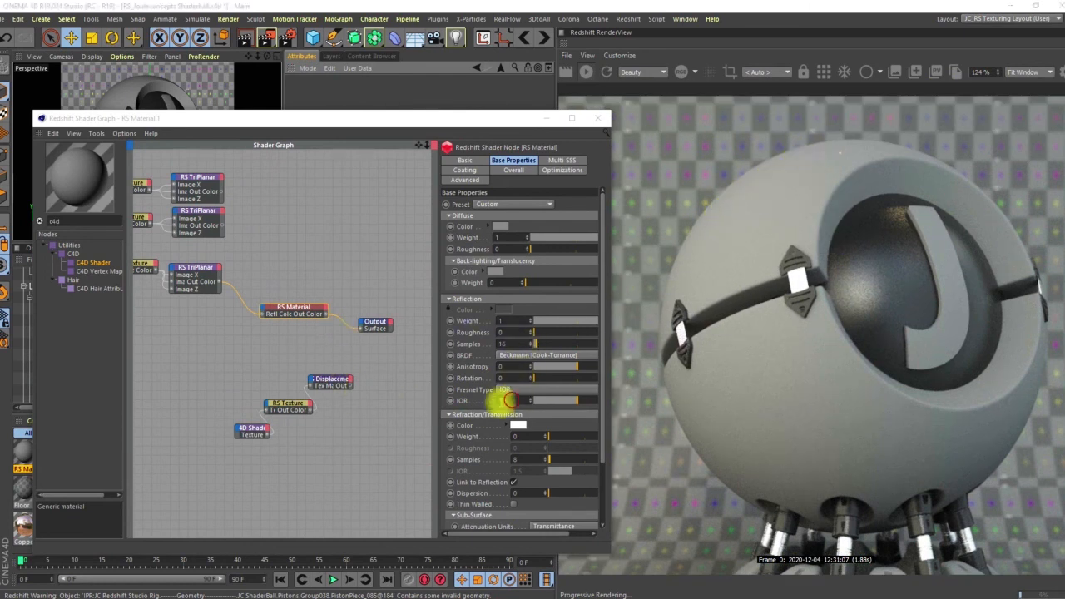
left_click(510, 400)
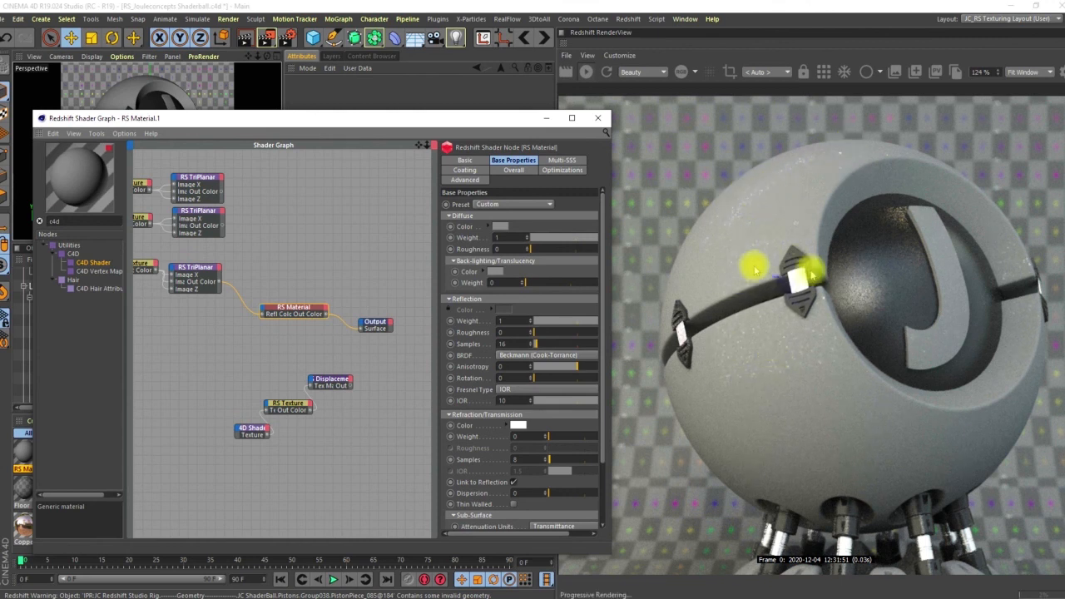
Set the RS Material's reflection IOR to 2.5 with the whole shader ball in the render view
scroll(767, 281, "down", 1)
scroll(766, 266, "down", 2)
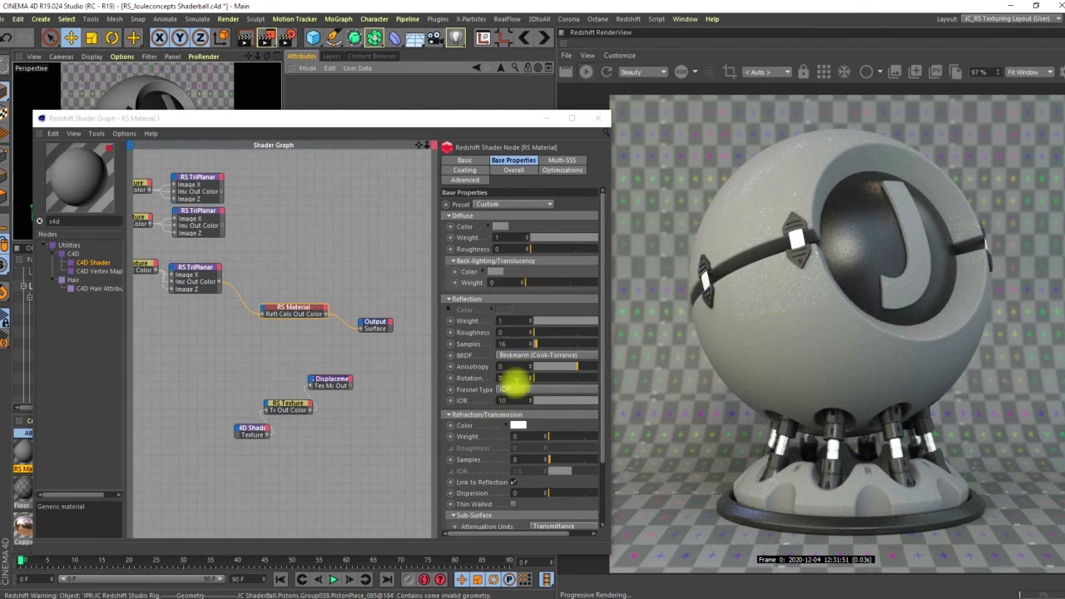
left_click(503, 401)
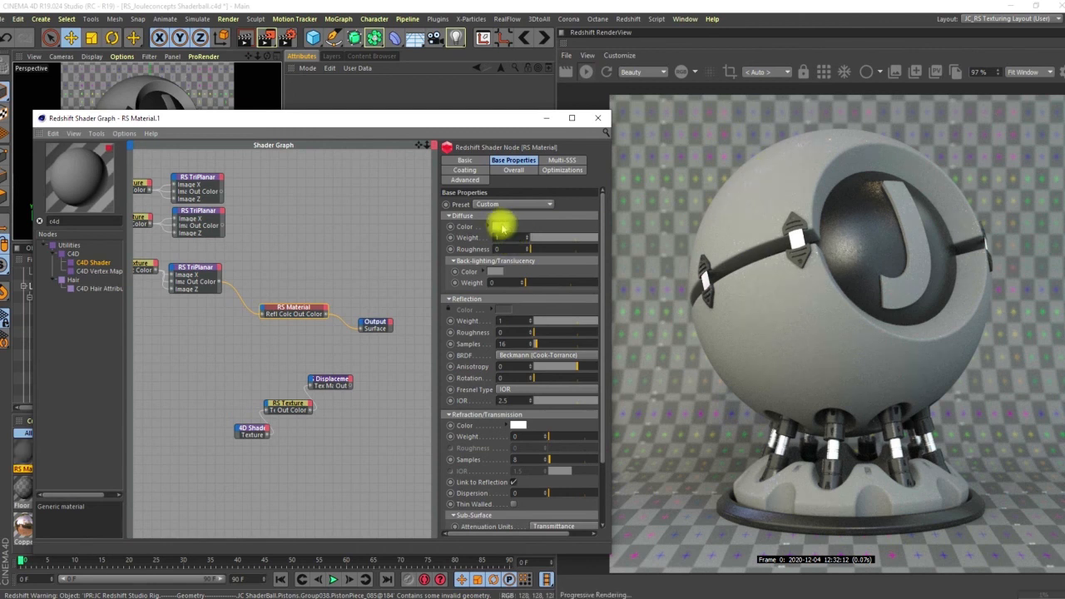
Darken the RS Material's diffuse color to a dark grey
left_click(503, 226)
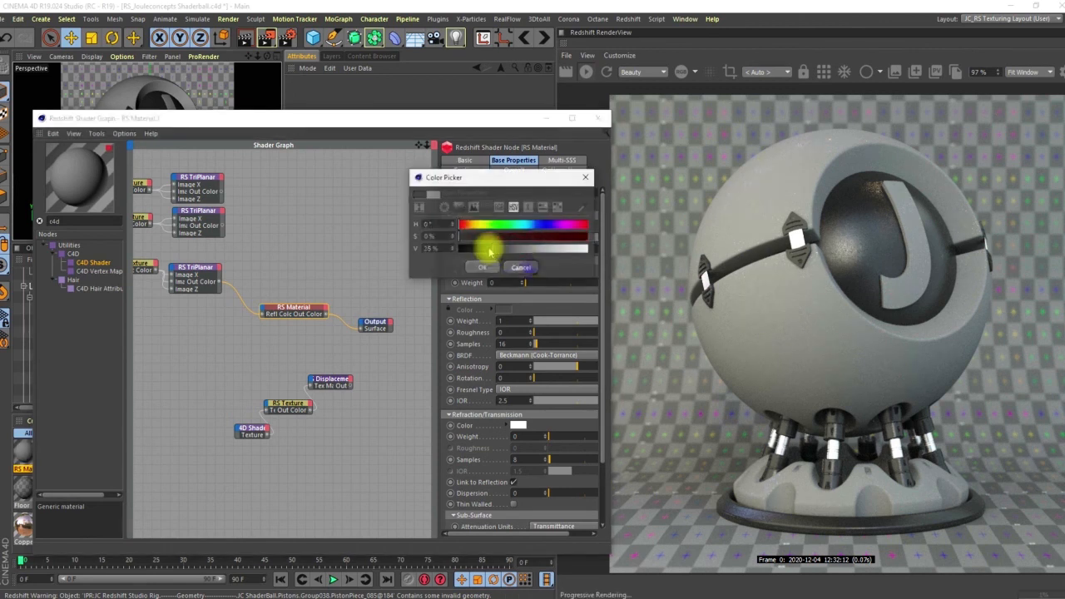
left_click(482, 267)
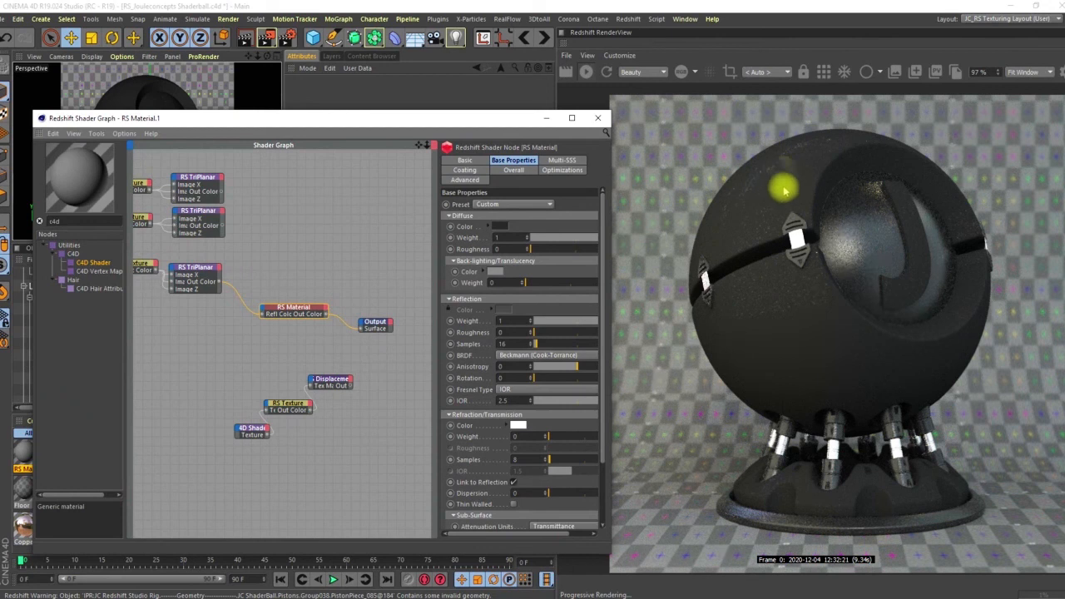
left_click_drag(506, 123, 508, 120)
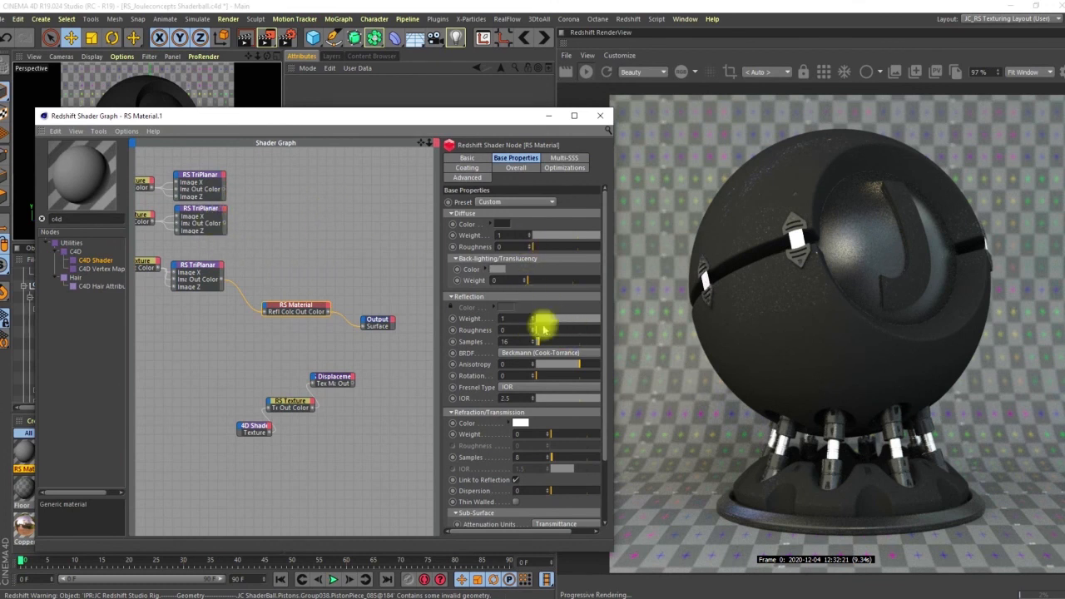
Set the RS Material's reflection roughness to 0.042
left_click_drag(552, 330, 623, 327)
left_click_drag(553, 331, 550, 332)
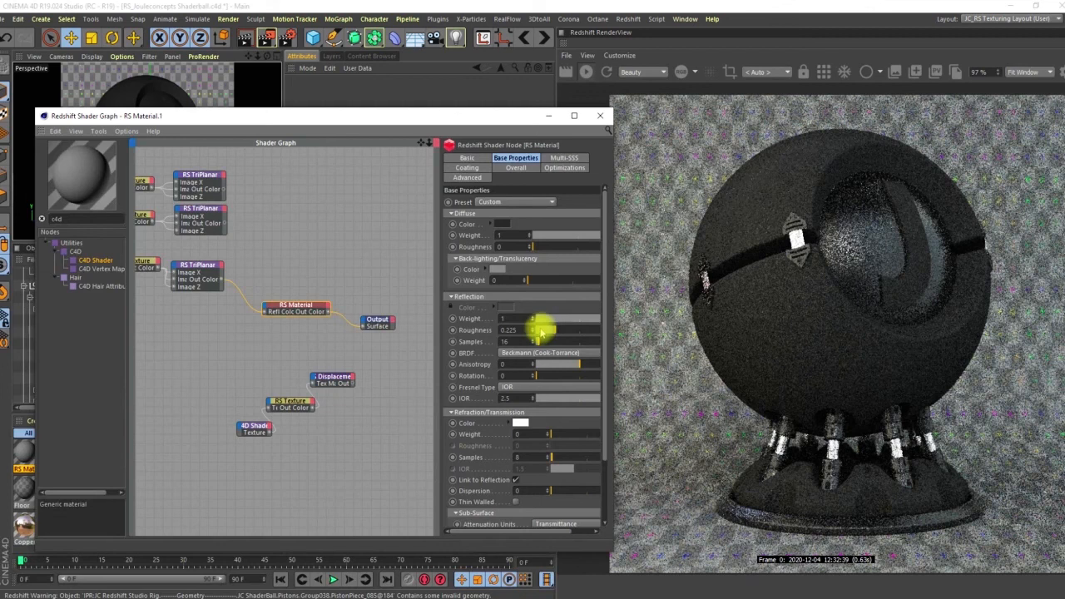
left_click_drag(540, 331, 518, 374)
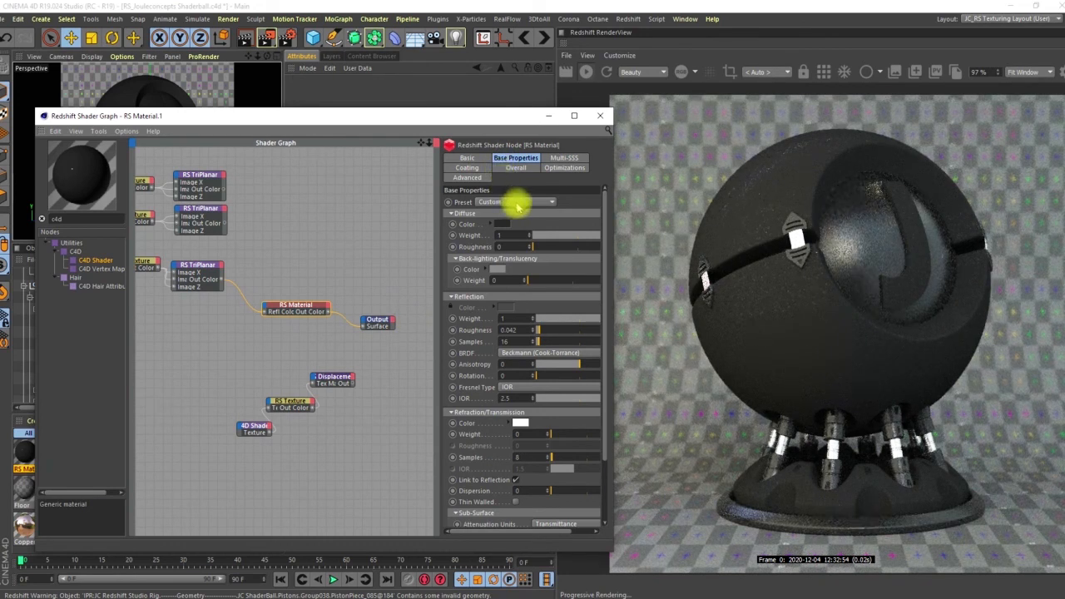
Disconnect the RS Material from the Output node's Surface input
mouse_move(305, 293)
middle_mouse_down()
mouse_move(311, 281)
mouse_move(308, 291)
middle_mouse_up()
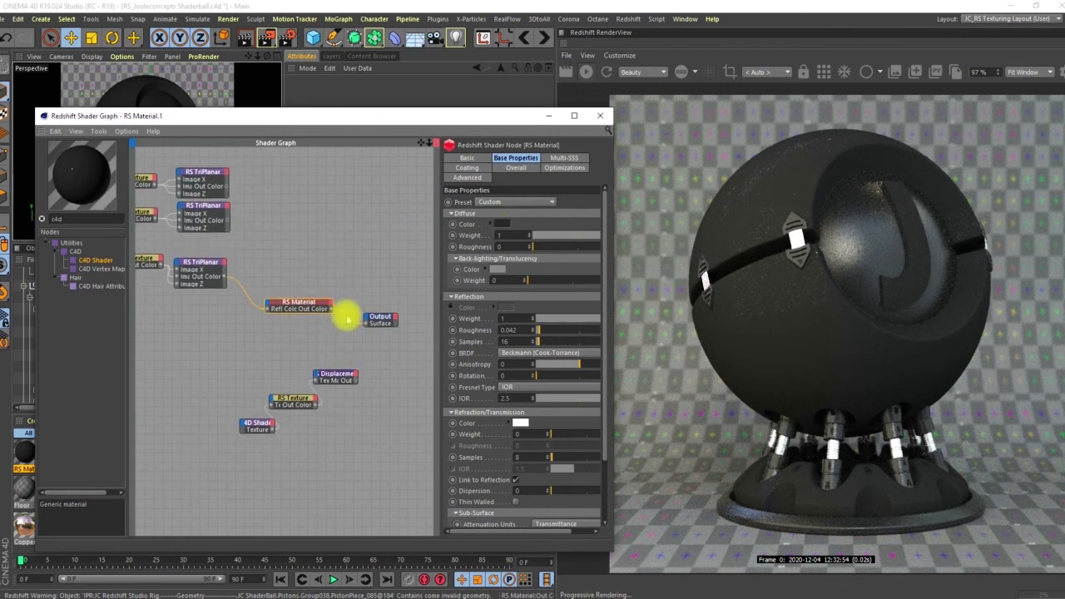
left_click(351, 319)
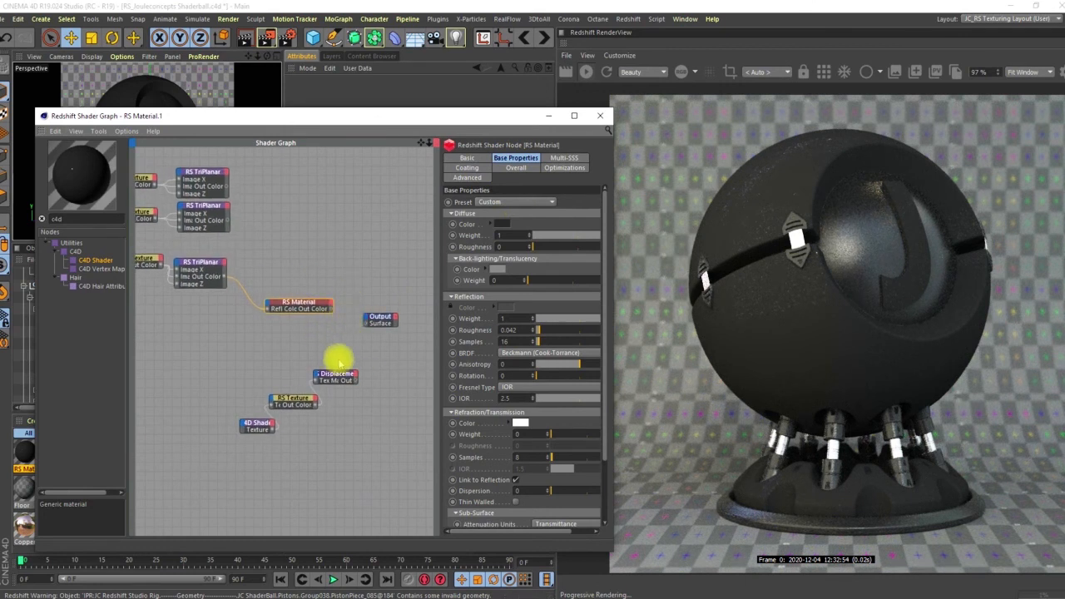
middle_click_drag(304, 339, 340, 363)
right_click_drag(323, 321, 331, 260, "alt")
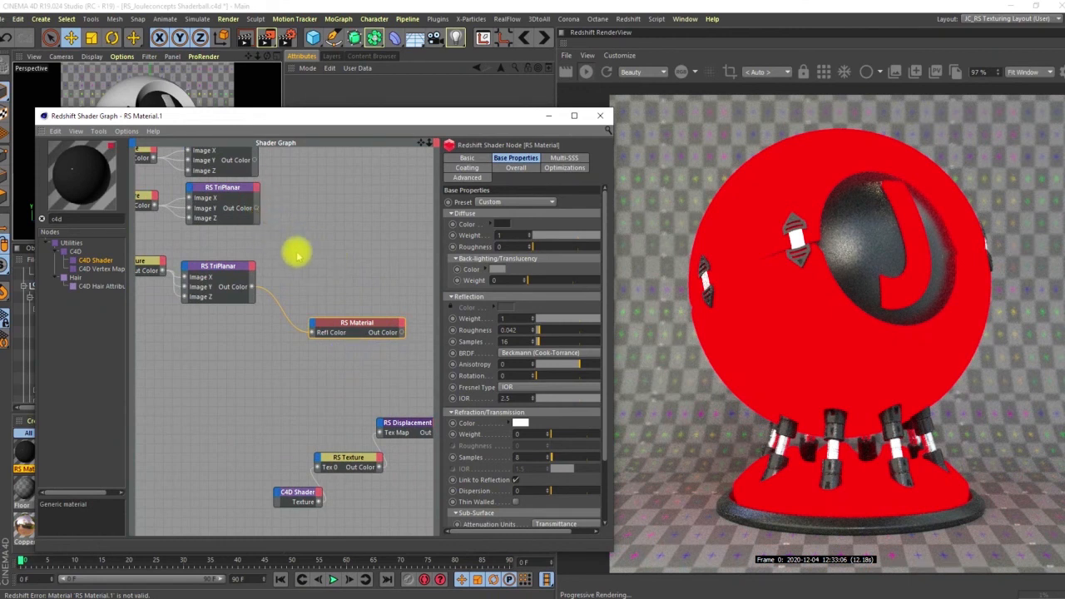
Connect the first branch's TriPlanar output to the RS Material's Diffuse Color input
middle_click_drag(304, 257, 316, 296)
left_click_drag(266, 200, 329, 366)
mouse_move(476, 367)
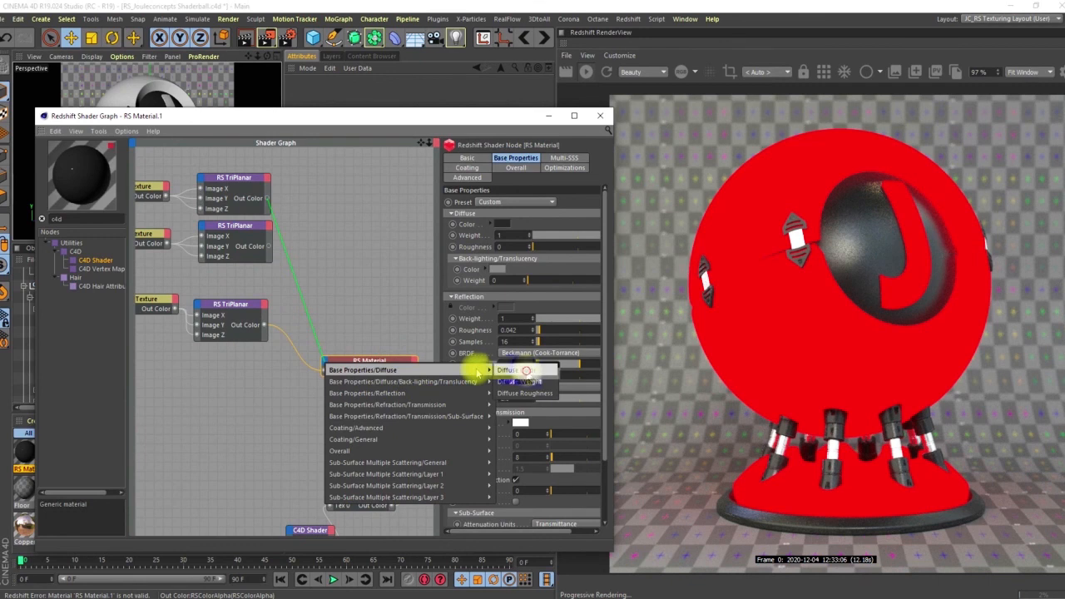
left_click(516, 363)
Connect the second branch's TriPlanar output to the RS Material's Diffuse Weight and place that input below Diffuse Color
left_click_drag(268, 245, 329, 366)
mouse_move(417, 373)
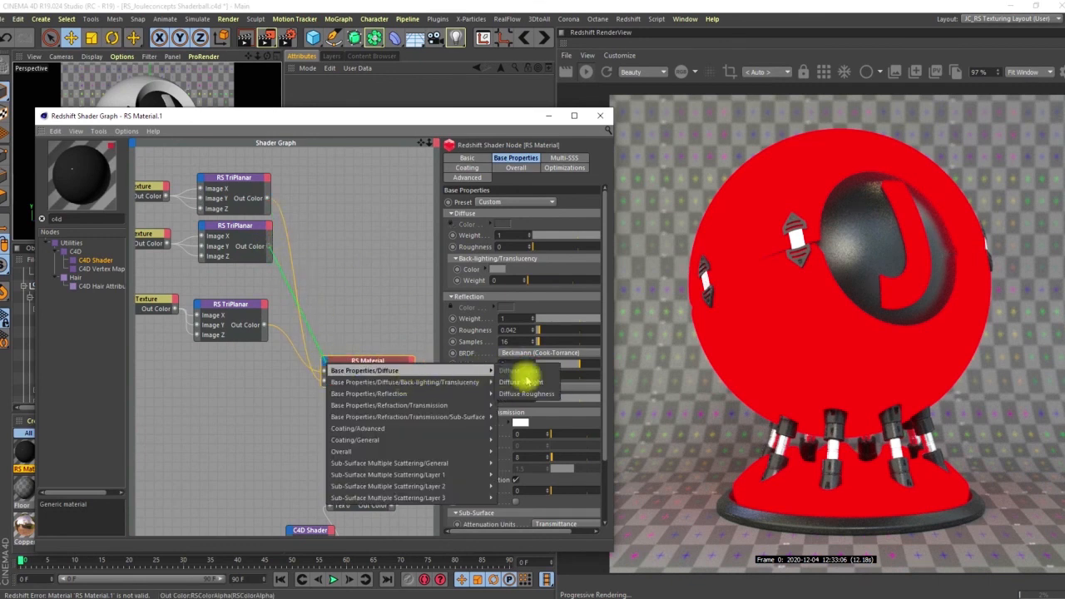
left_click(514, 372)
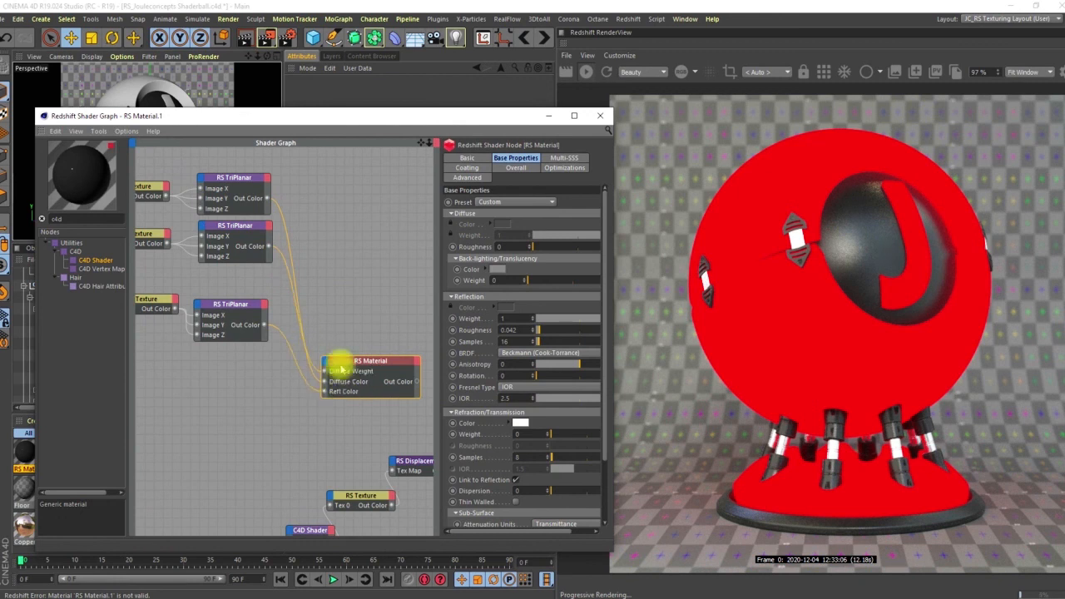
left_click_drag(250, 226, 238, 245)
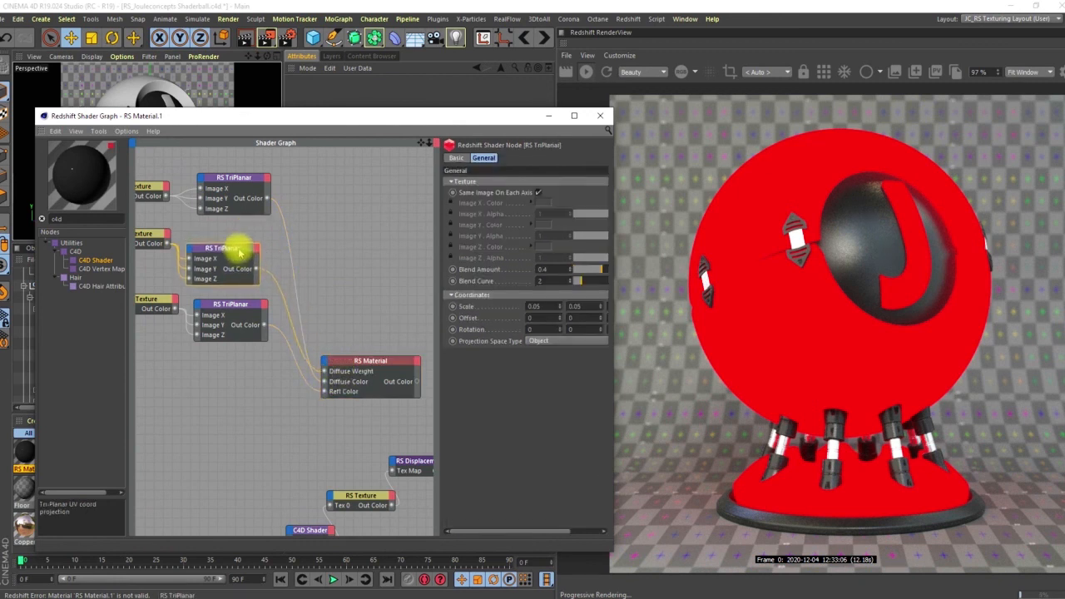
left_click_drag(349, 380, 352, 371)
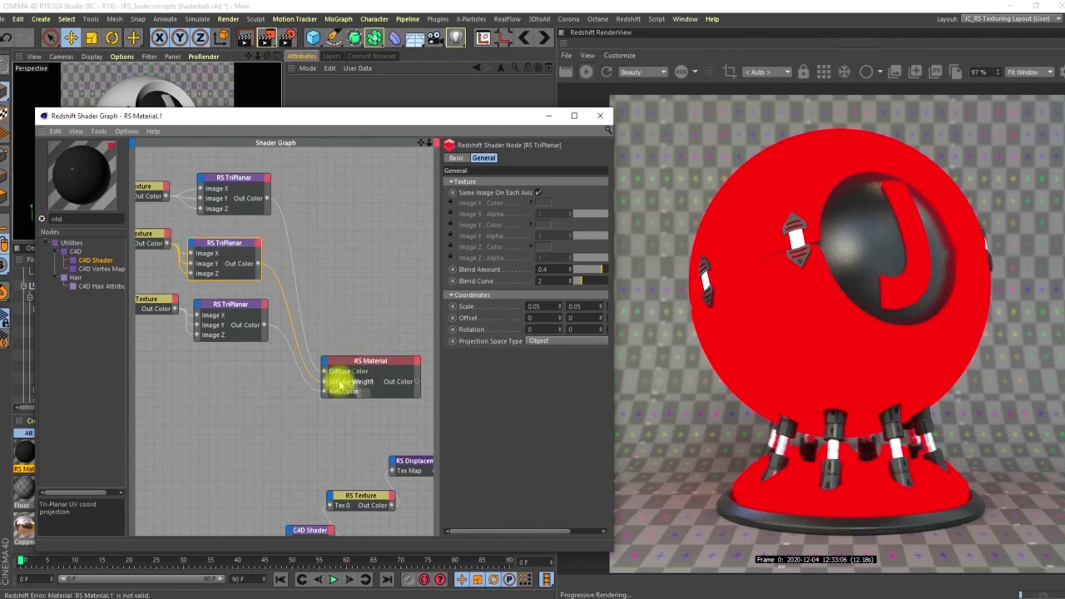
Connect the Bump Blender's Out Displacement Vector to the RS Material's Overall Bump Input
scroll(340, 385, "down", 1)
middle_click_drag(222, 410, 196, 331, "alt")
left_click_drag(177, 336, 356, 272)
mouse_move(404, 352)
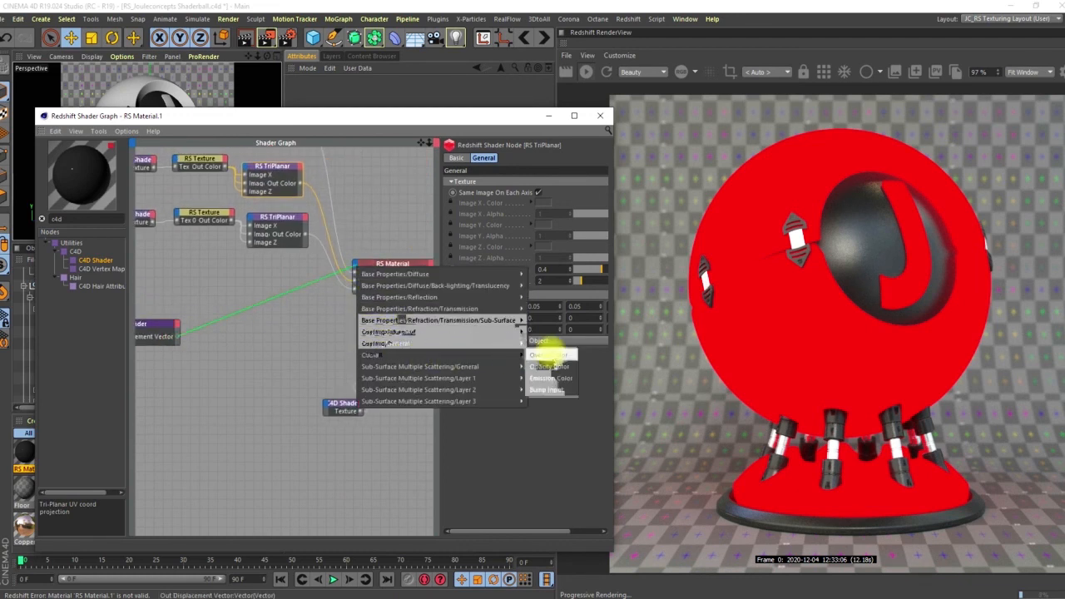
key("Escape")
Connect the RS Displacement's output to the Output node's Displacement input and the RS Material's Out Color to its Surface input
middle_click_drag(401, 336, 249, 333, "alt")
middle_click_drag(313, 315, 298, 325, "alt")
right_click_drag(278, 336, 419, 278, "alt")
middle_click_drag(233, 321, 299, 336, "alt")
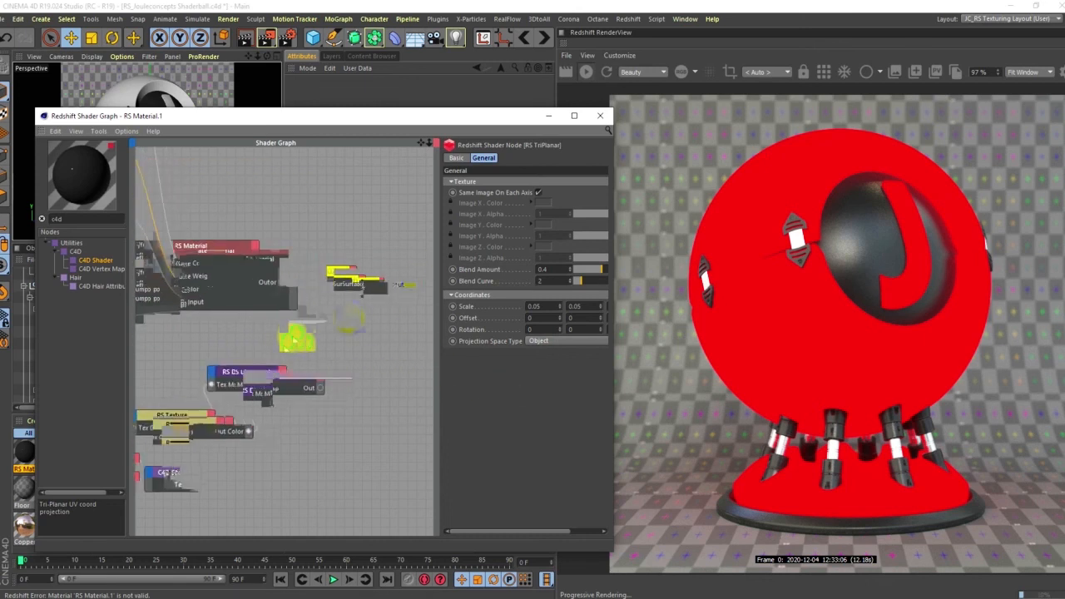
left_click_drag(389, 294, 415, 295)
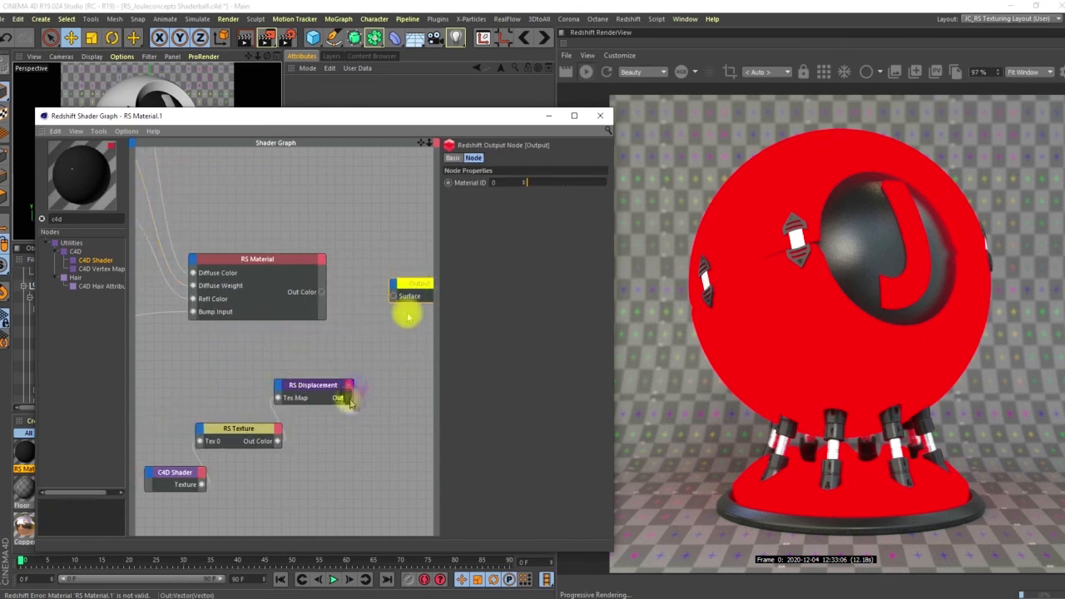
left_click_drag(350, 401, 426, 292)
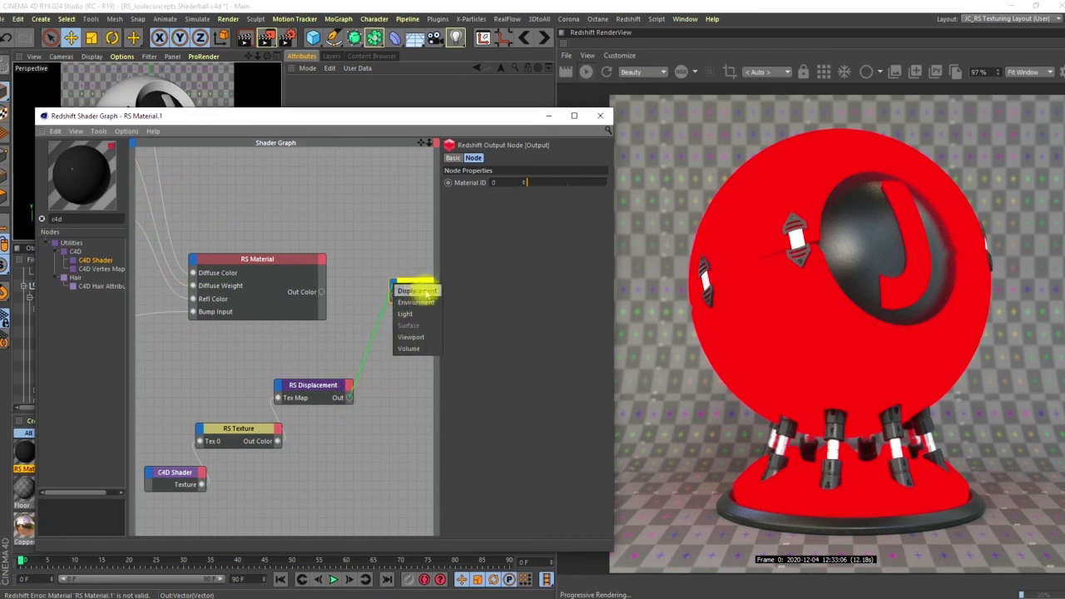
left_click(427, 291)
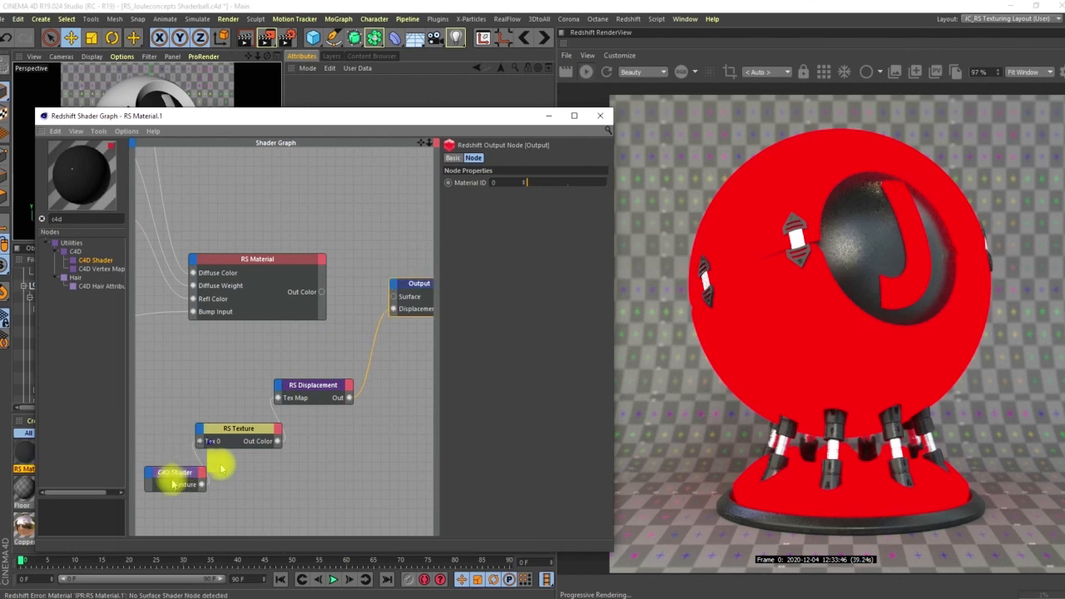
middle_click_drag(363, 361, 301, 376)
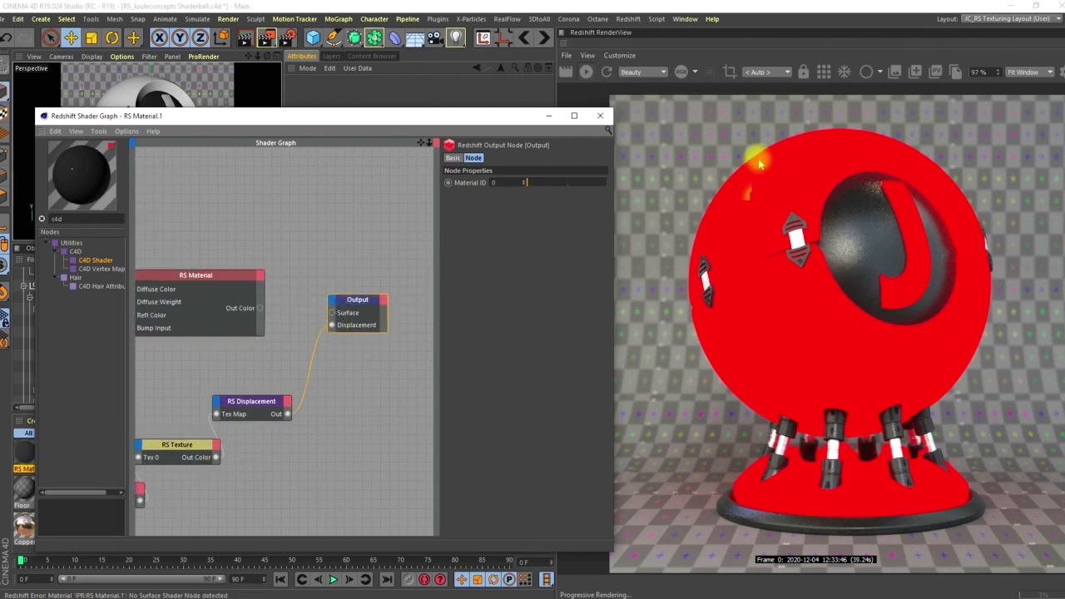
left_click_drag(260, 308, 332, 312)
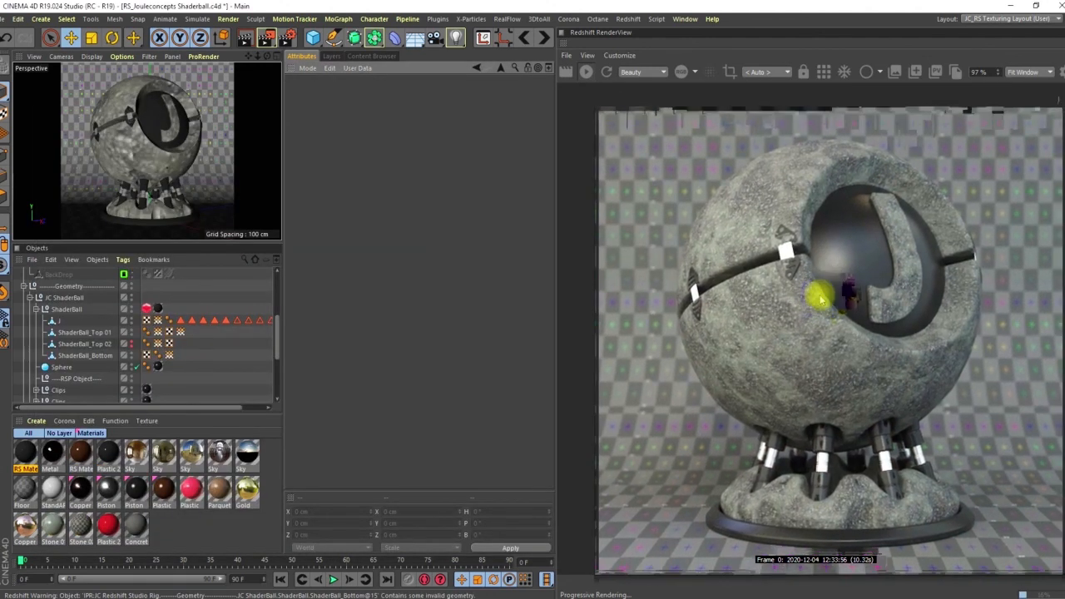
Examine the shader ball's stone surface up close in the RenderView, fit the whole ball in view and toggle the interactive render
scroll(821, 300, "up", 3)
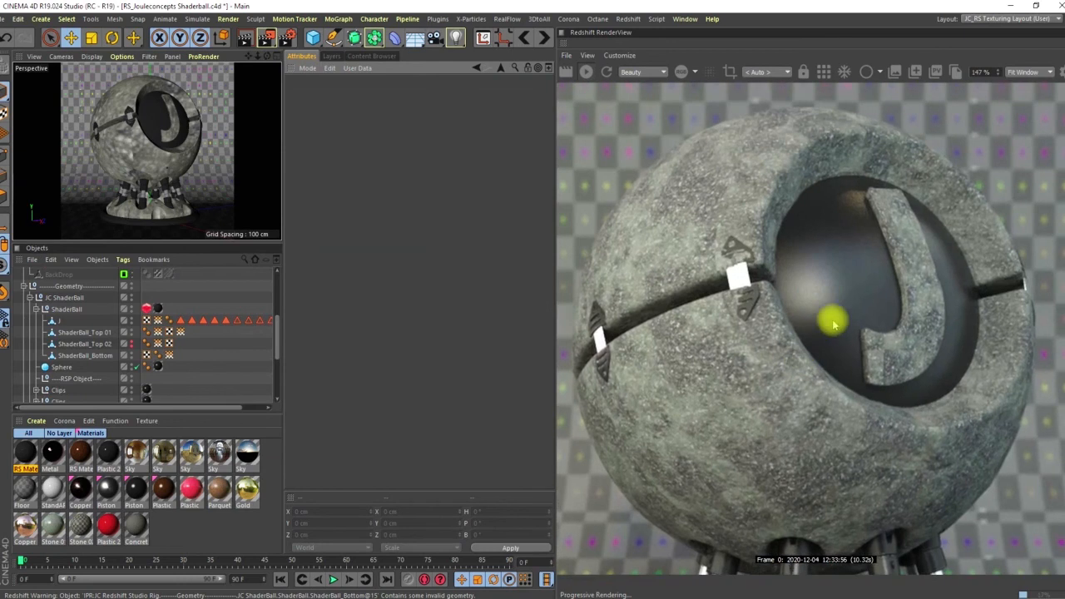
scroll(820, 325, "down", 3)
left_click_drag(751, 296, 804, 295)
scroll(810, 285, "up", 1)
scroll(760, 304, "down", 2)
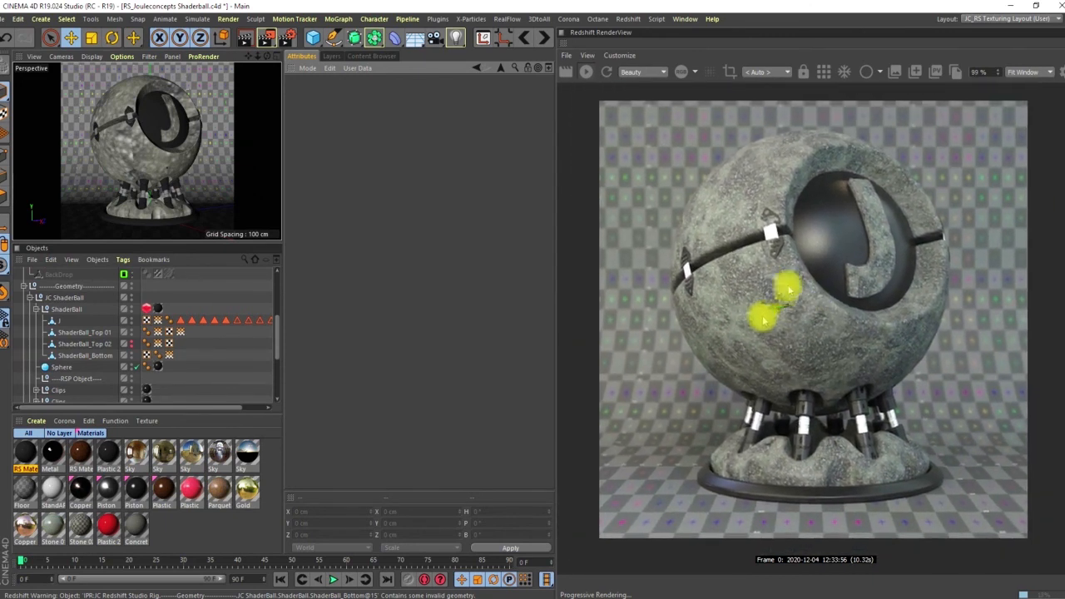
left_click_drag(837, 272, 806, 288)
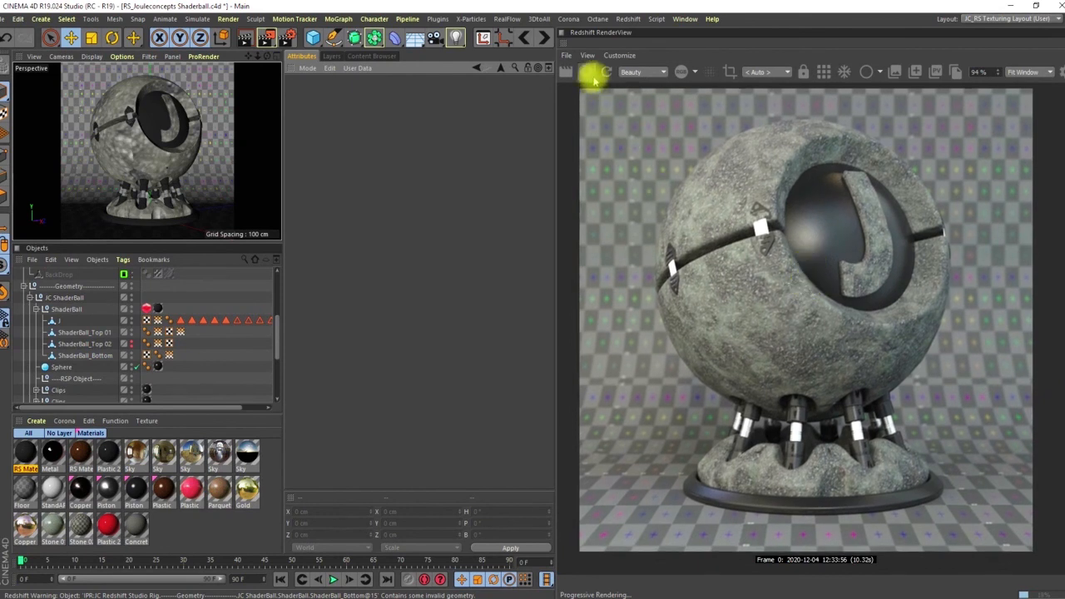
left_click(588, 72)
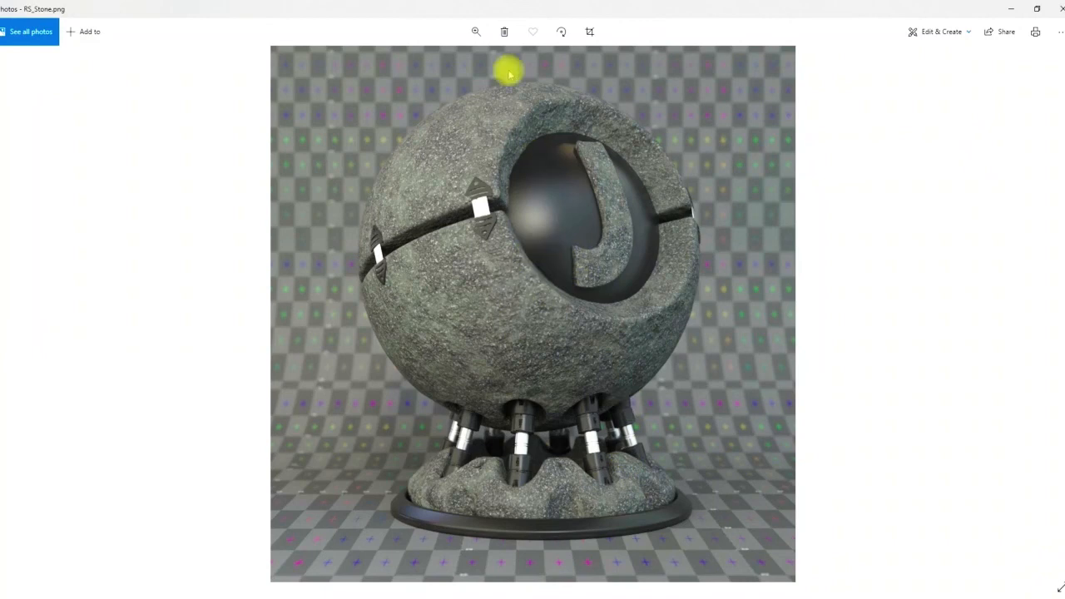
Examine the speckles, seam and bump detail in the RS_Stone.png render in Photos at high magnification, and return to the best-fit view
left_click(476, 32)
left_click_drag(490, 64, 462, 61)
left_click_drag(455, 175, 532, 352)
left_click_drag(456, 229, 481, 280)
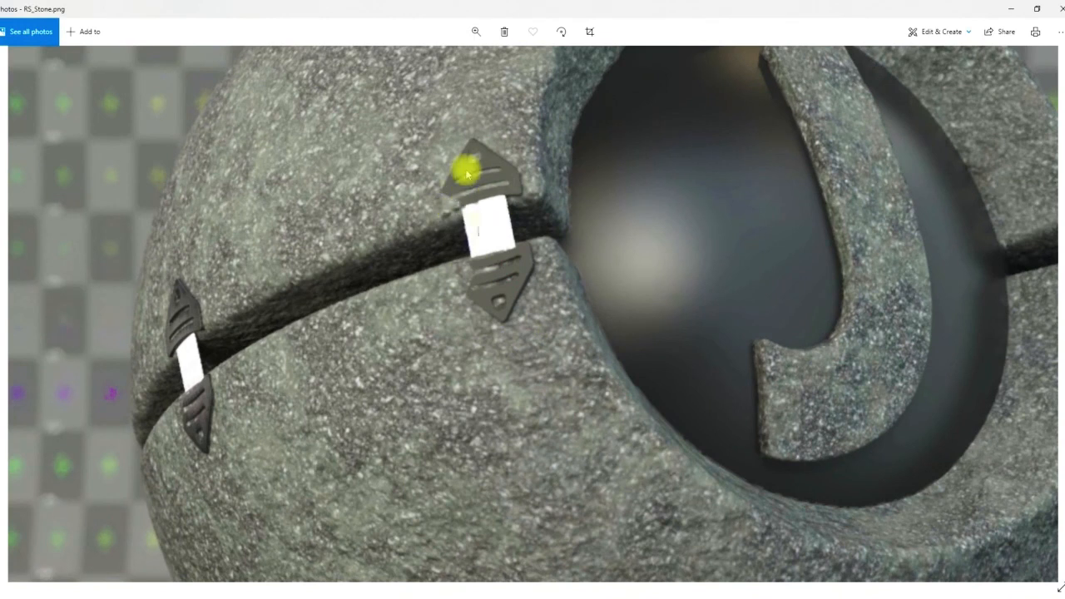
left_click_drag(474, 202, 508, 314)
left_click_drag(478, 251, 382, 280)
left_click_drag(544, 224, 471, 243)
left_click_drag(615, 428, 618, 266)
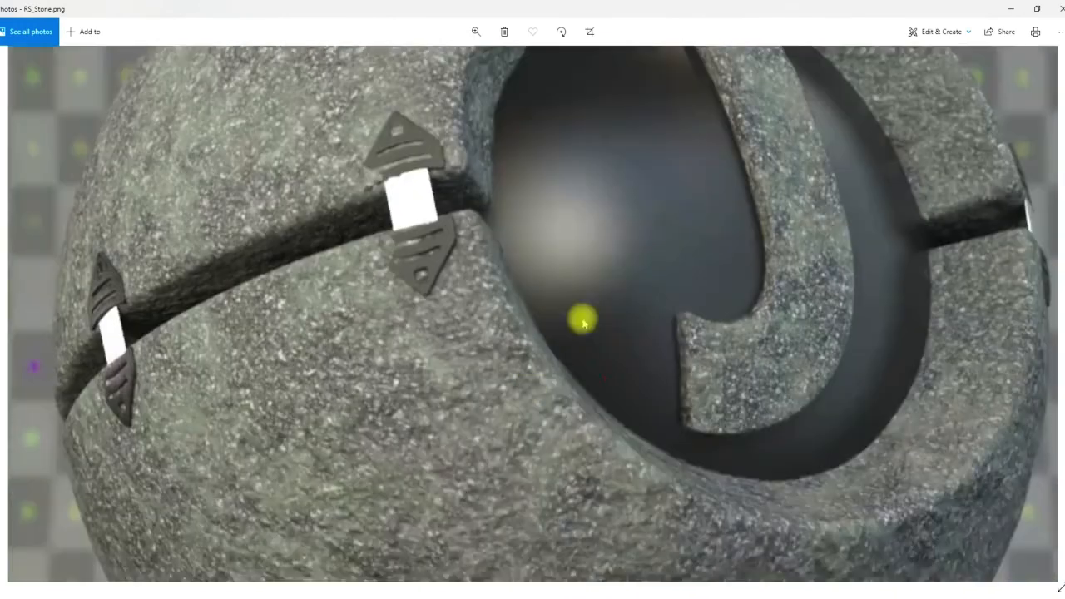
left_click_drag(525, 383, 519, 314)
mouse_move(513, 439)
left_mouse_down()
mouse_move(540, 335)
mouse_move(441, 349)
mouse_move(468, 348)
left_mouse_up()
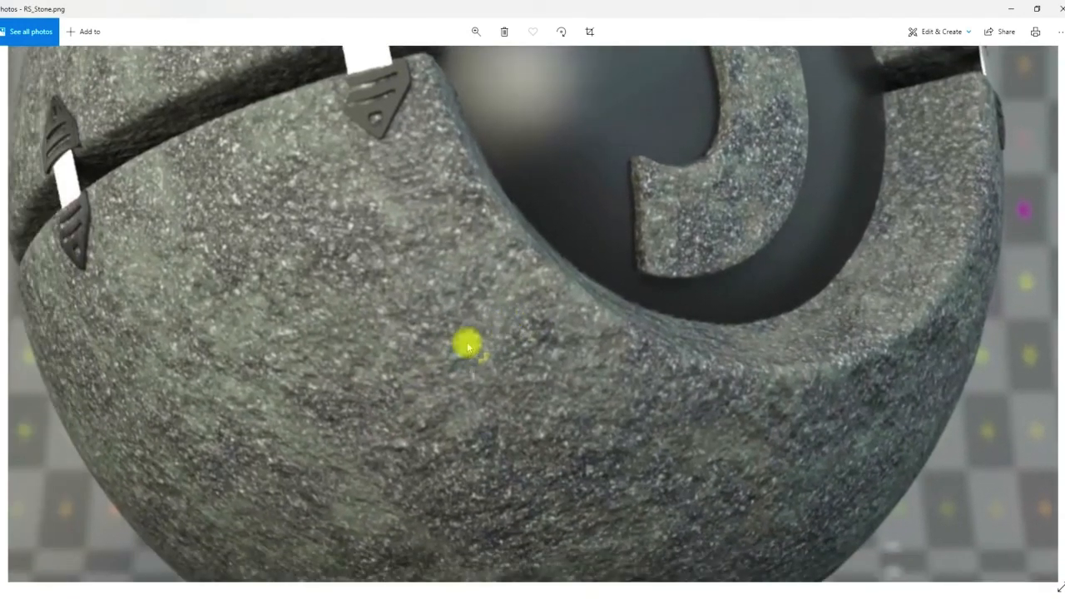
left_click(476, 31)
left_click_drag(471, 61, 424, 70)
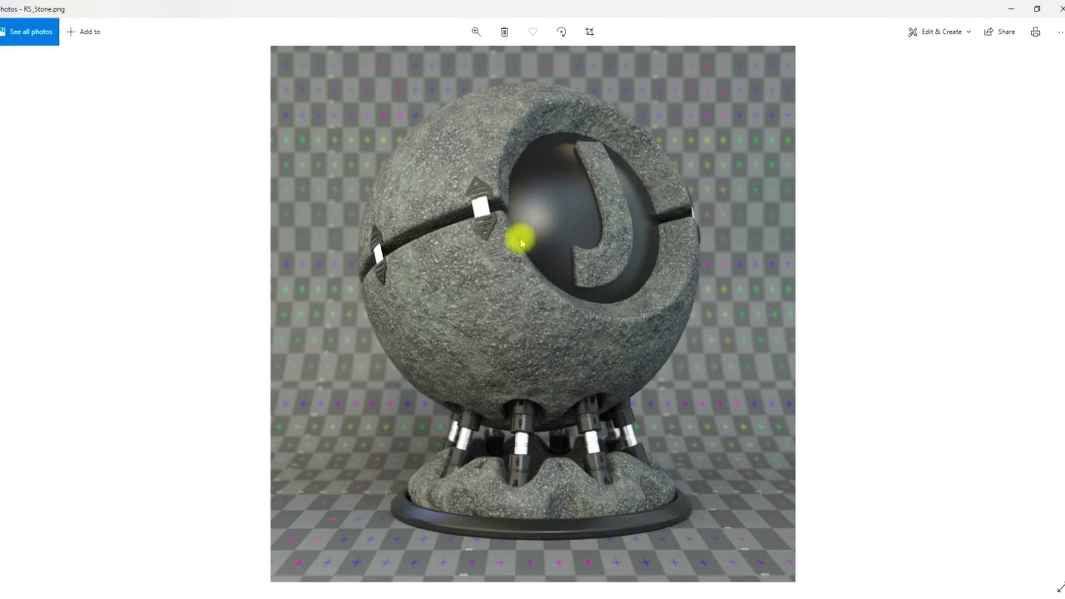
left_click(476, 32)
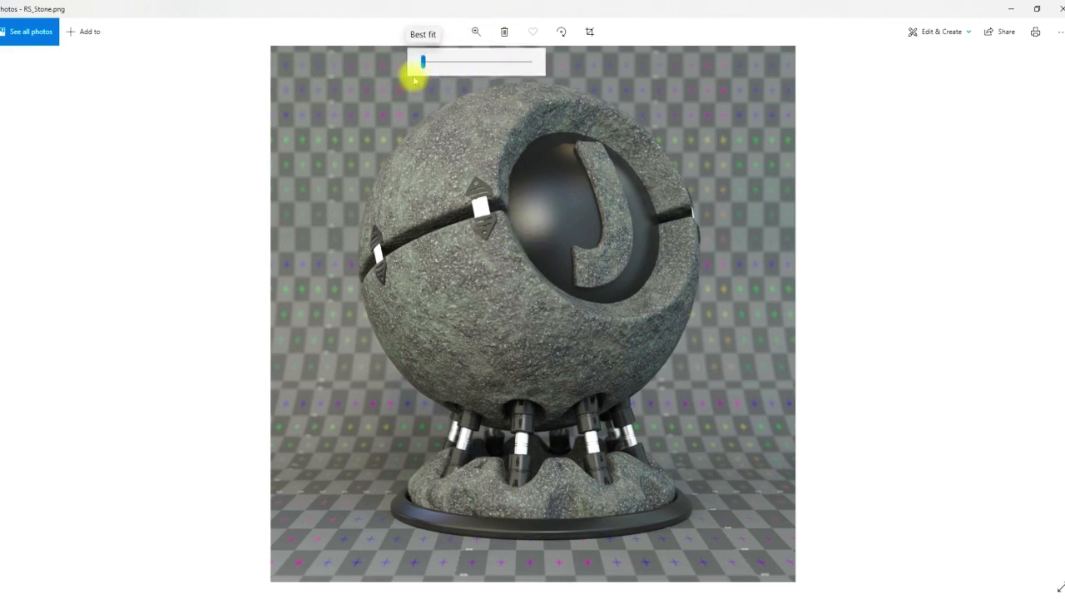